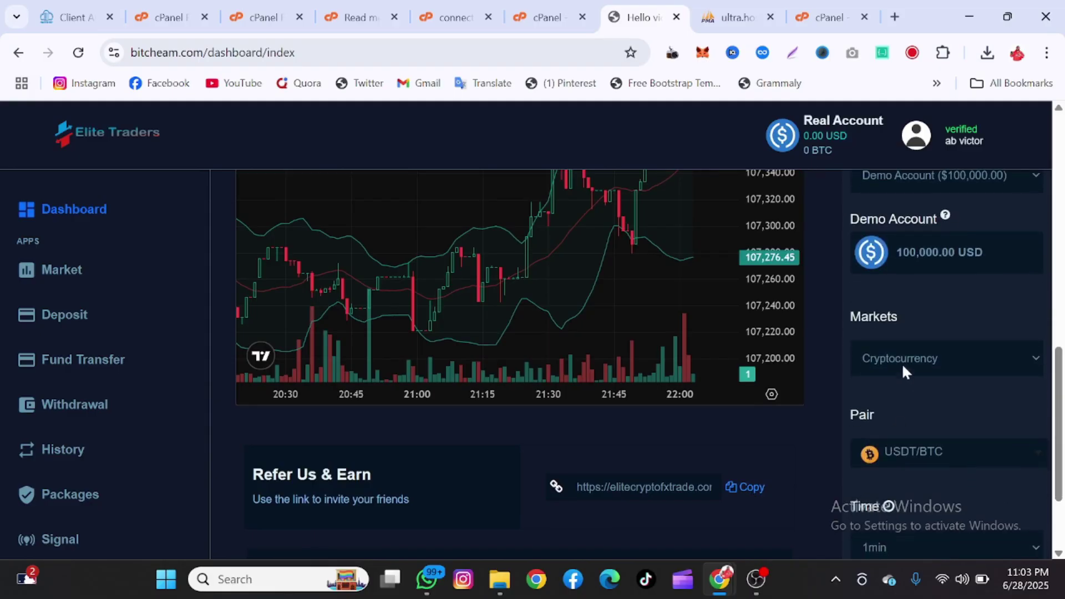
- Confirm the trade panel settings: Cryptocurrency market, USDT/BTC pair and 1min duration
click(901, 363)
click(871, 392)
scroll(871, 392, down, 3)
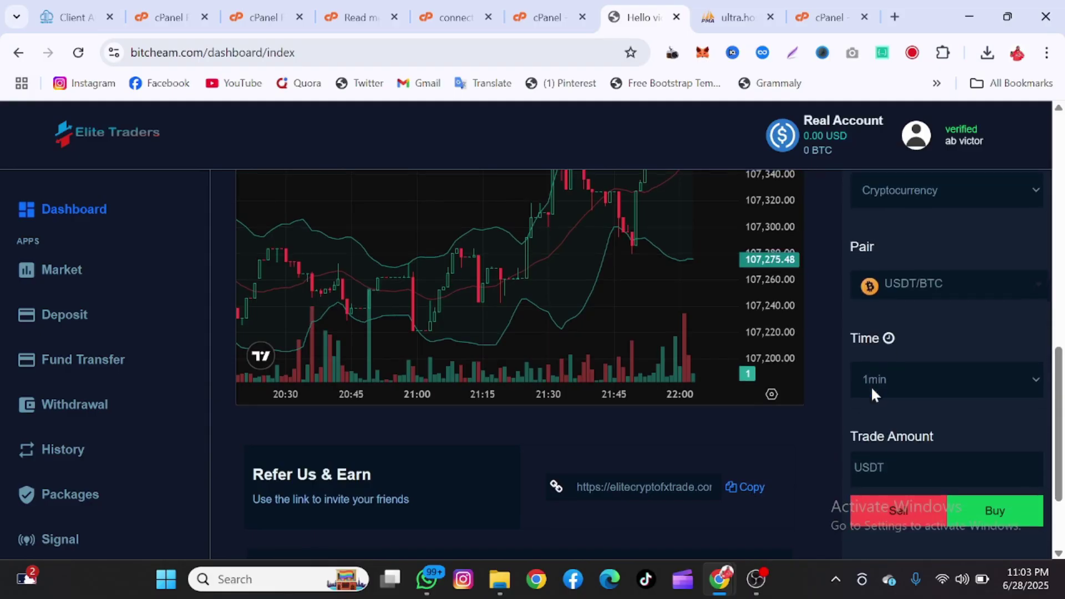
click(885, 291)
click(882, 328)
click(895, 391)
click(896, 392)
scroll(899, 410, down, 1)
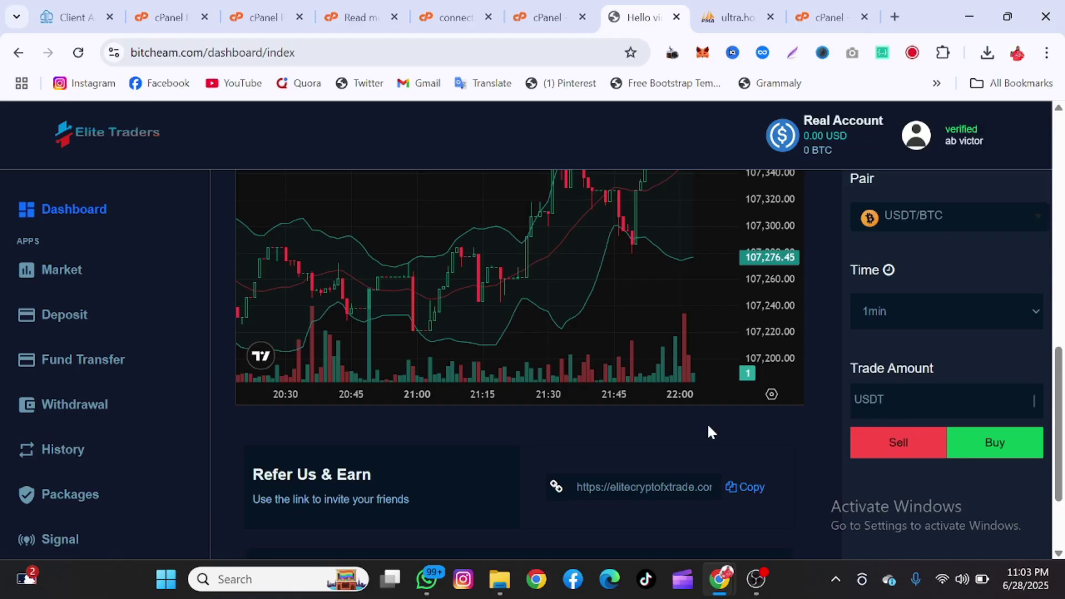
- Open the Market Overview page and scroll through the coin price table
click(67, 278)
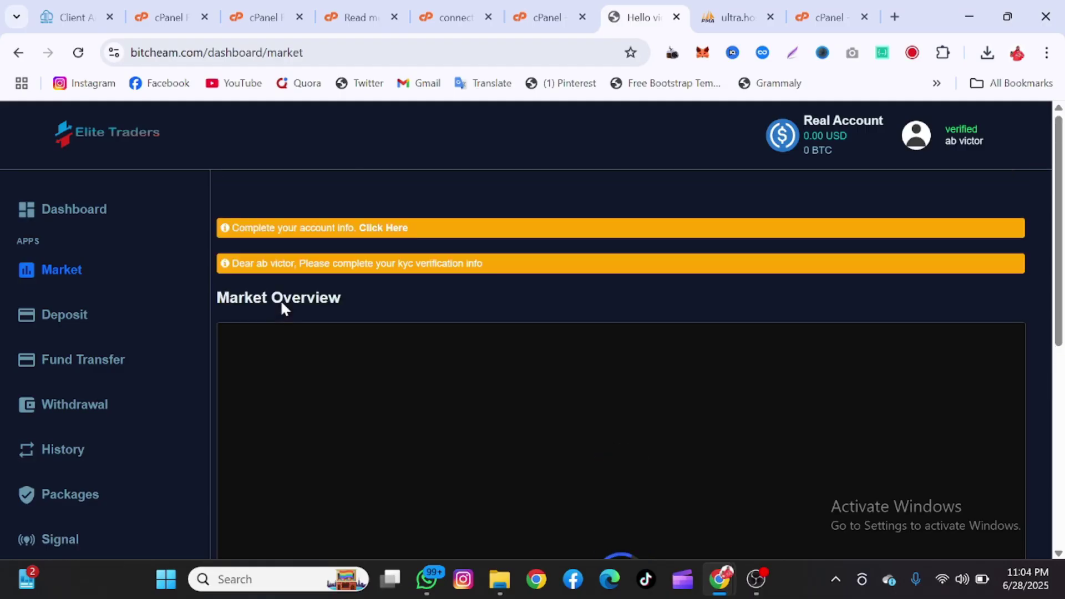
scroll(1040, 304, down, 7)
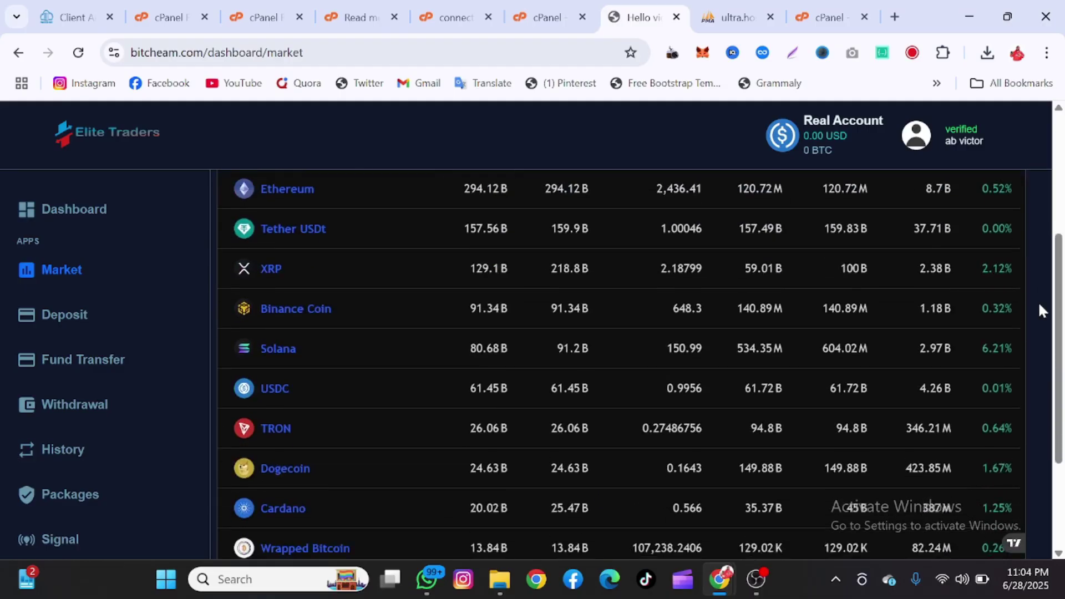
scroll(1039, 304, up, 7)
click(97, 311)
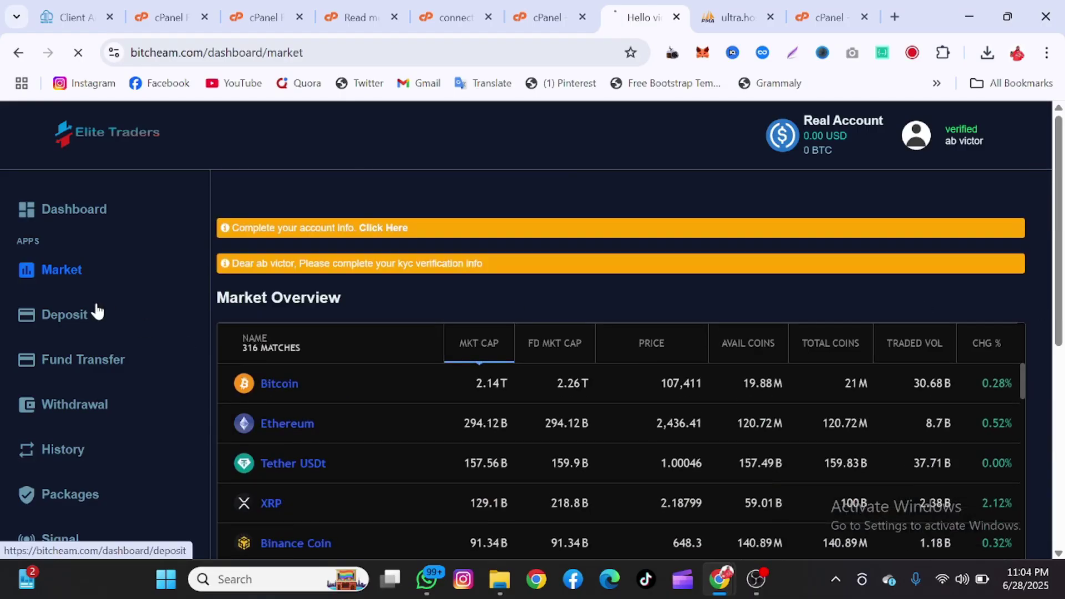
- Pick ETH on Deposit, Profit To Capital on Fund Transfer, and Capital Balance on Withdrawal
click(347, 399)
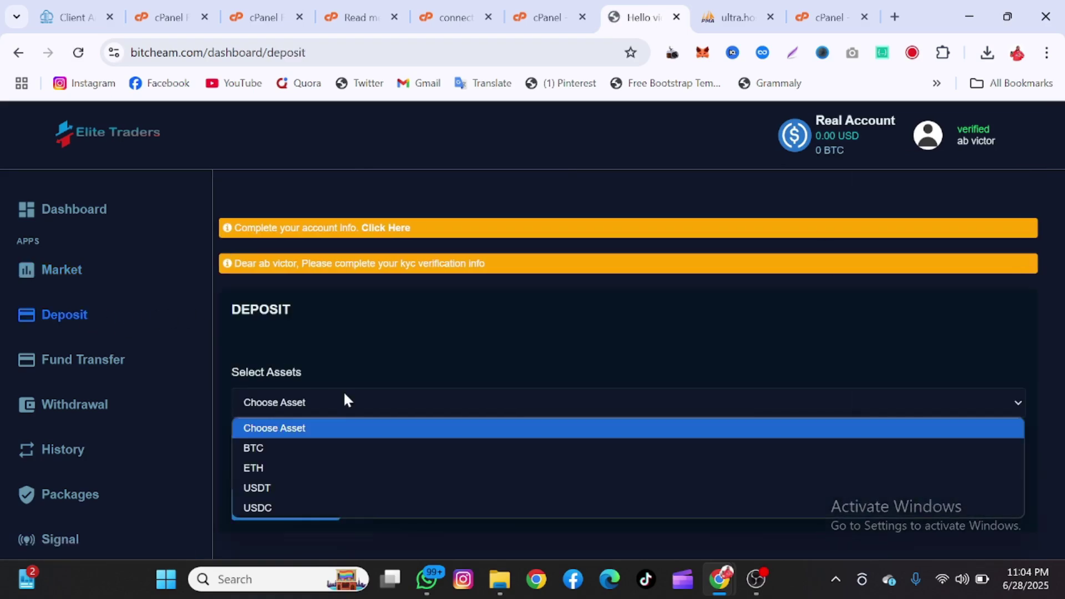
click(305, 469)
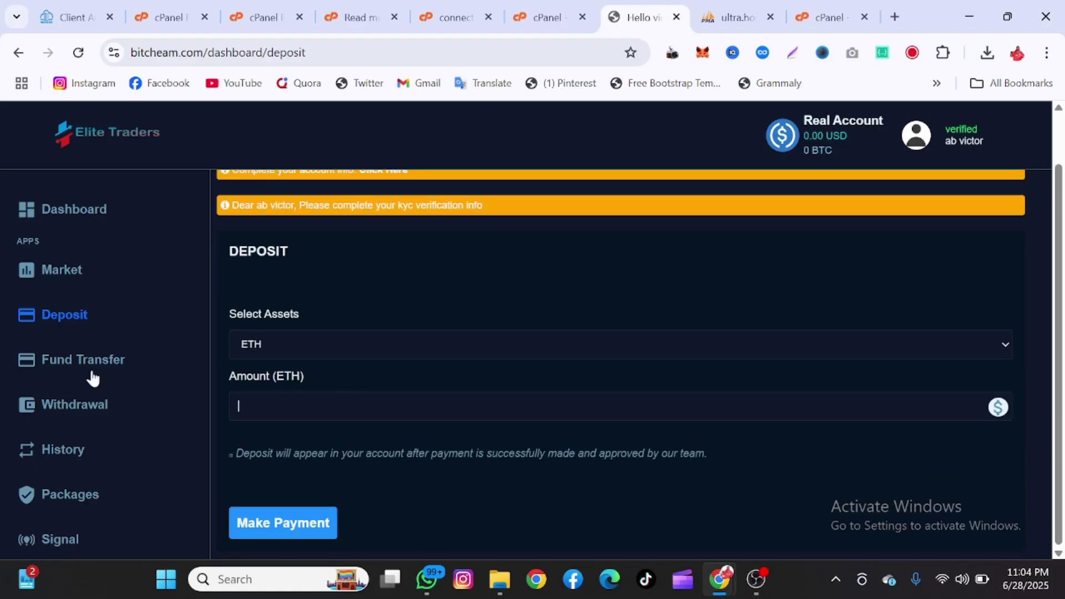
click(88, 357)
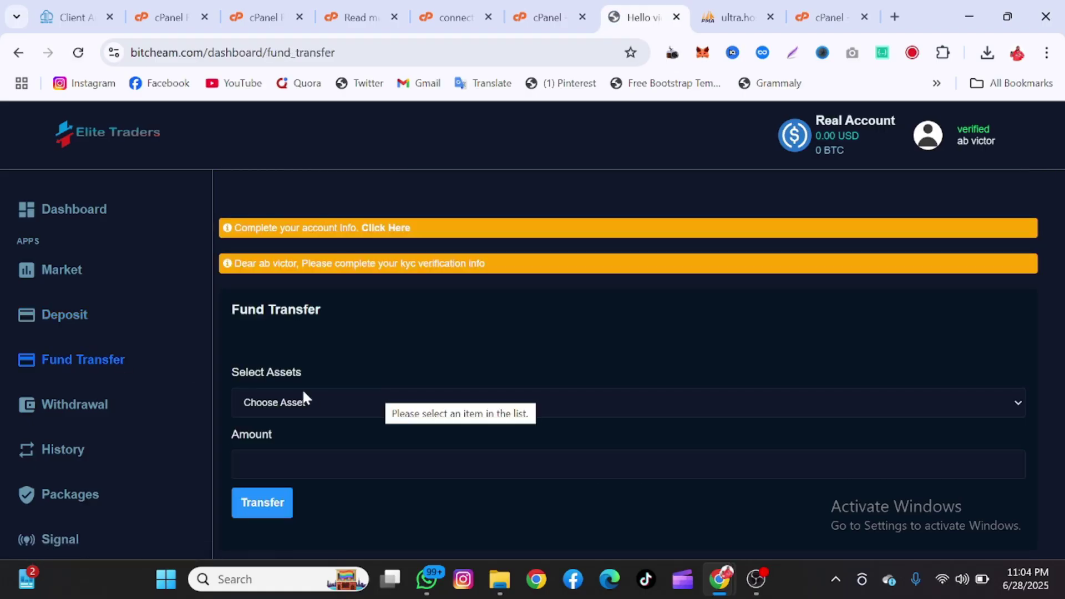
click(303, 395)
click(284, 443)
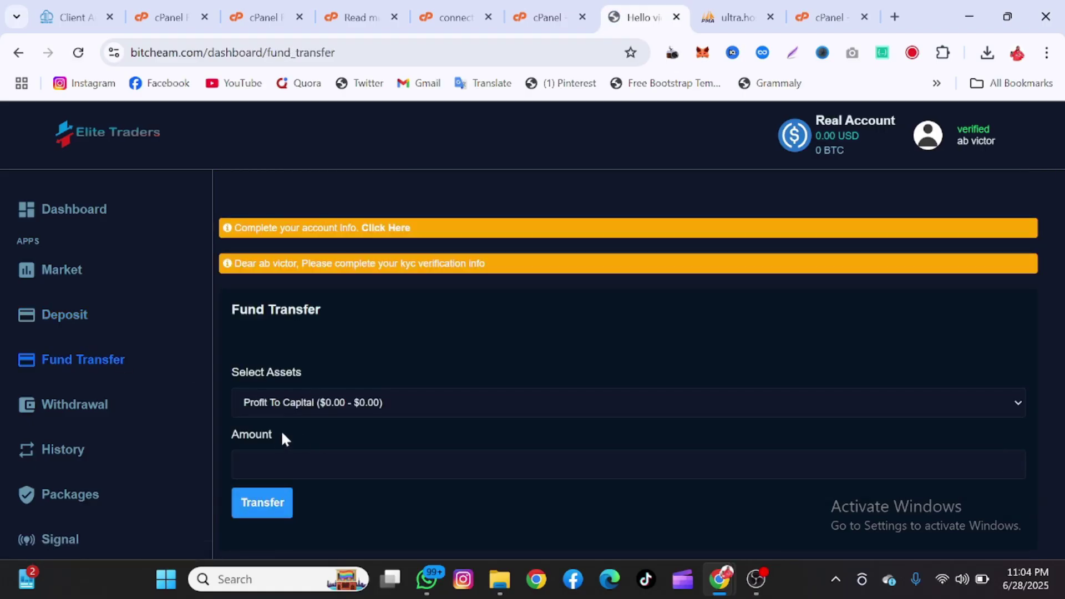
click(91, 403)
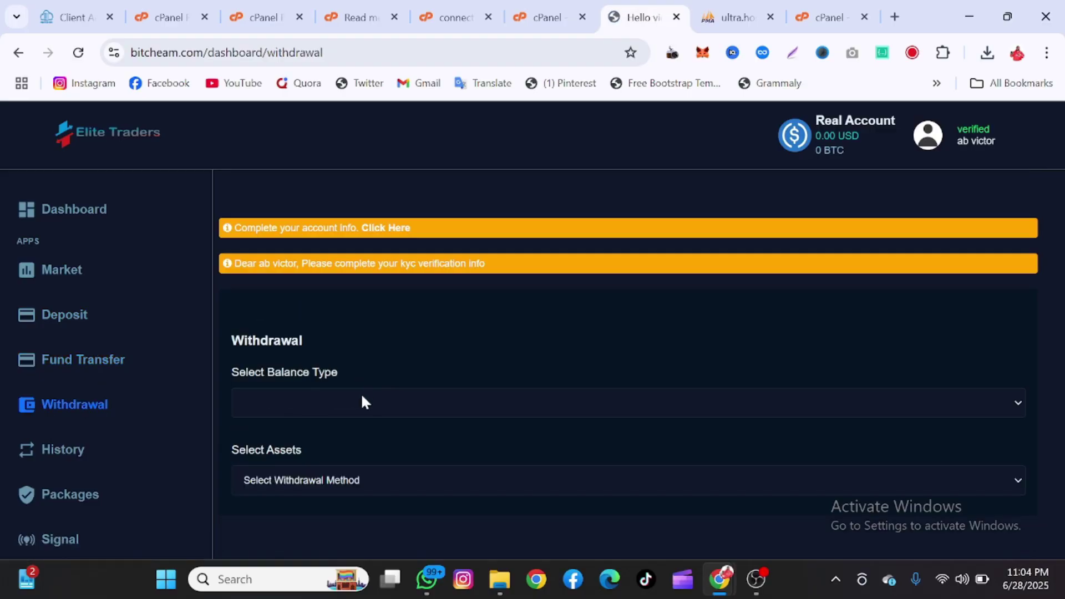
click(361, 400)
click(297, 447)
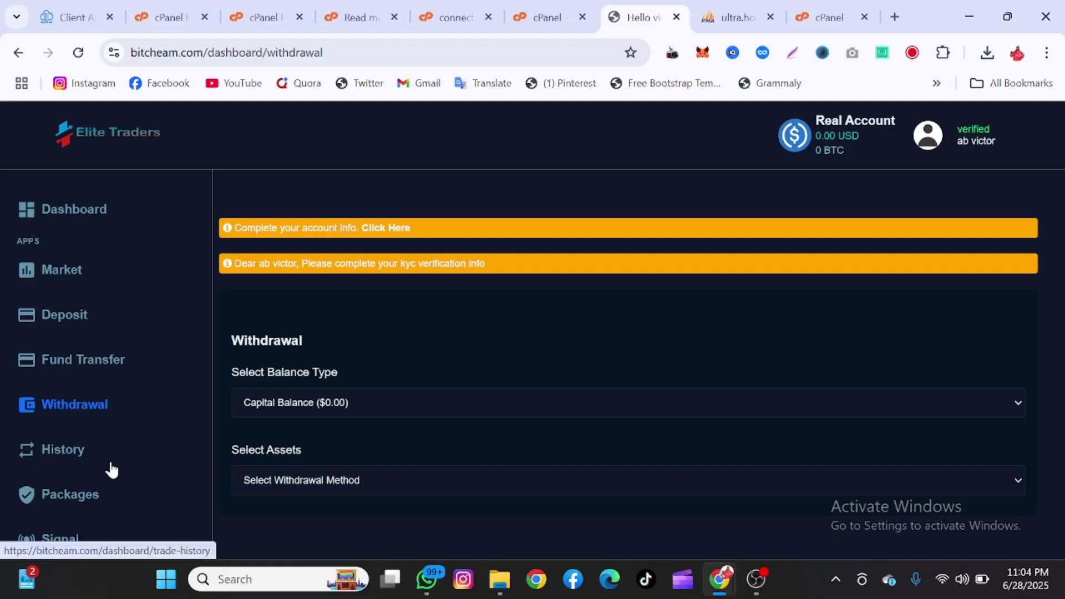
- Browse the trade History page and the investment Packages page
scroll(108, 461, down, 3)
click(54, 302)
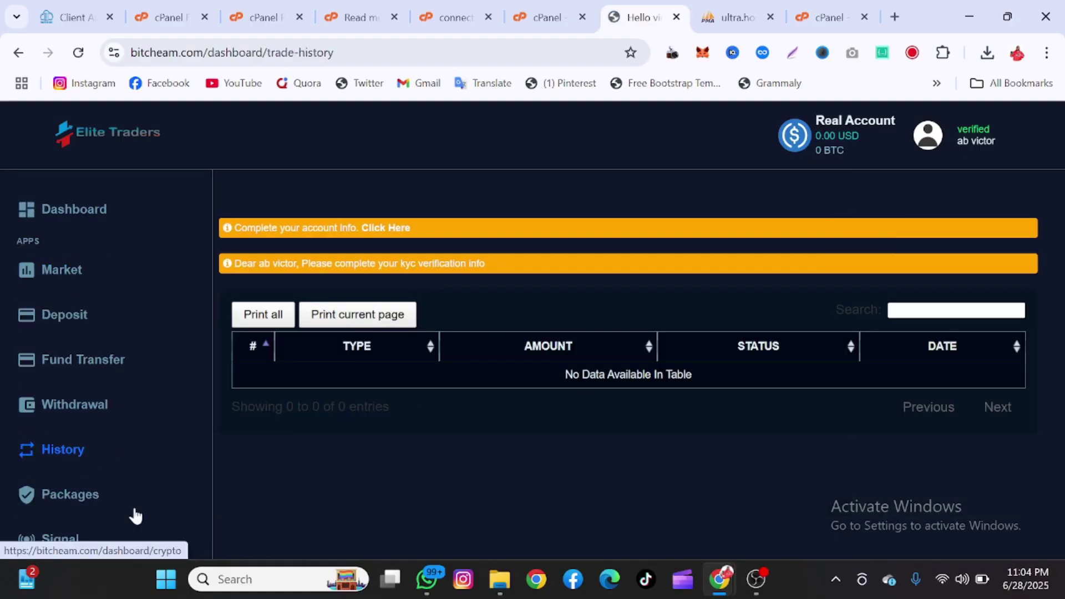
click(86, 504)
scroll(480, 435, down, 8)
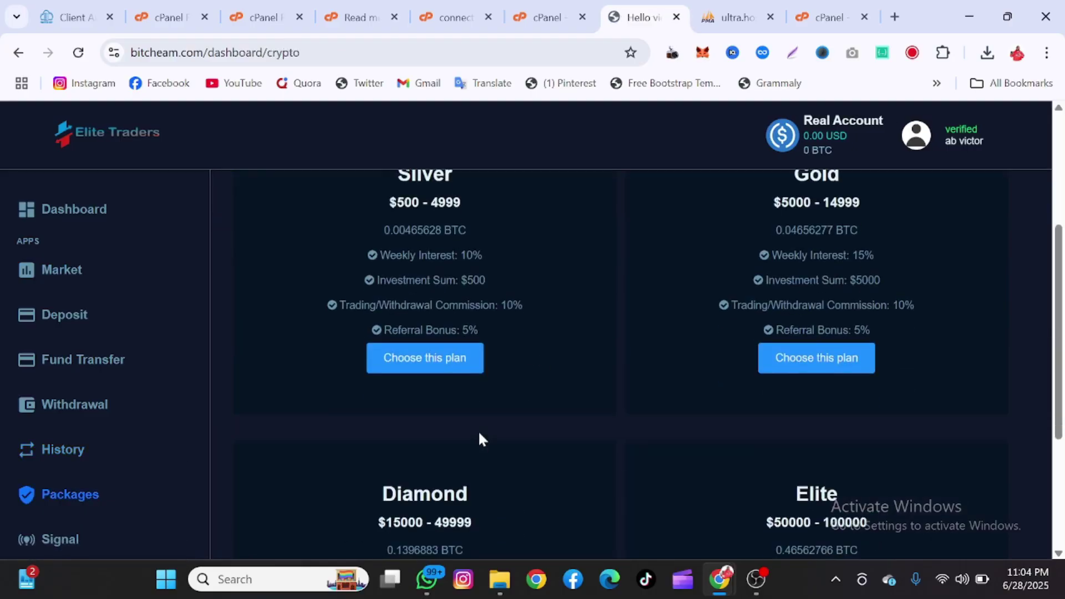
scroll(479, 435, up, 8)
scroll(479, 436, down, 4)
scroll(480, 438, down, 3)
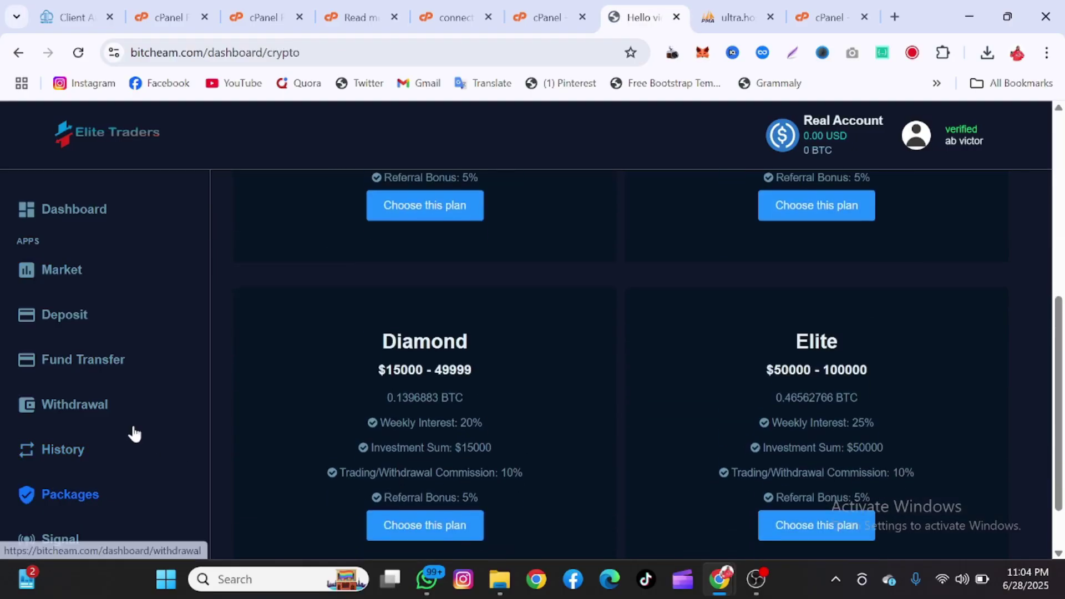
scroll(17, 421, down, 3)
- View the Signal plans and Profile Details settings, then log out of Elite Traders
click(29, 361)
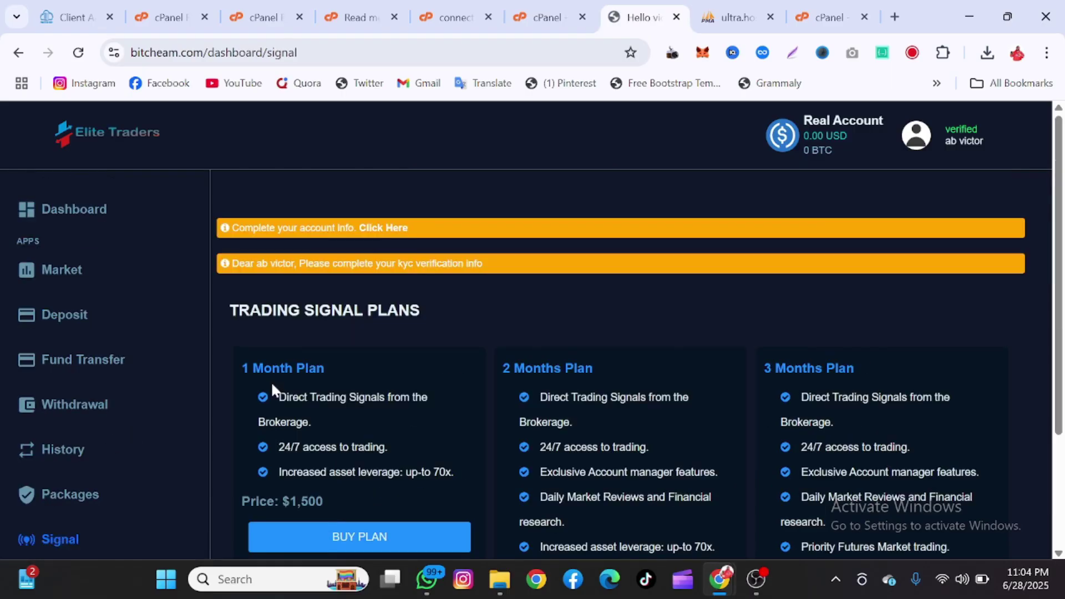
scroll(271, 389, down, 3)
scroll(56, 477, down, 3)
click(65, 444)
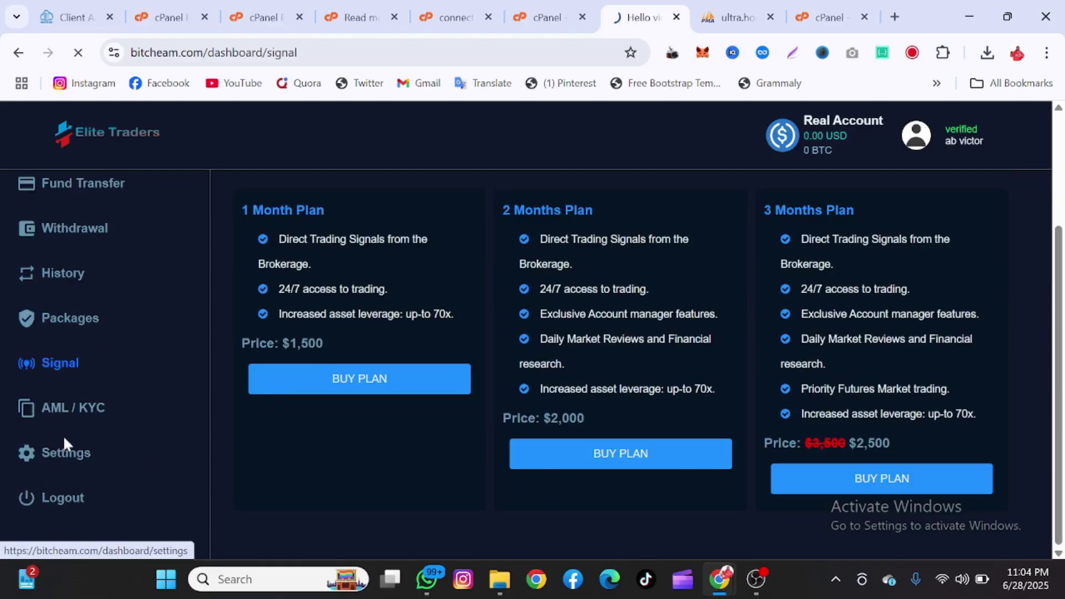
scroll(620, 356, down, 1)
scroll(98, 522, down, 3)
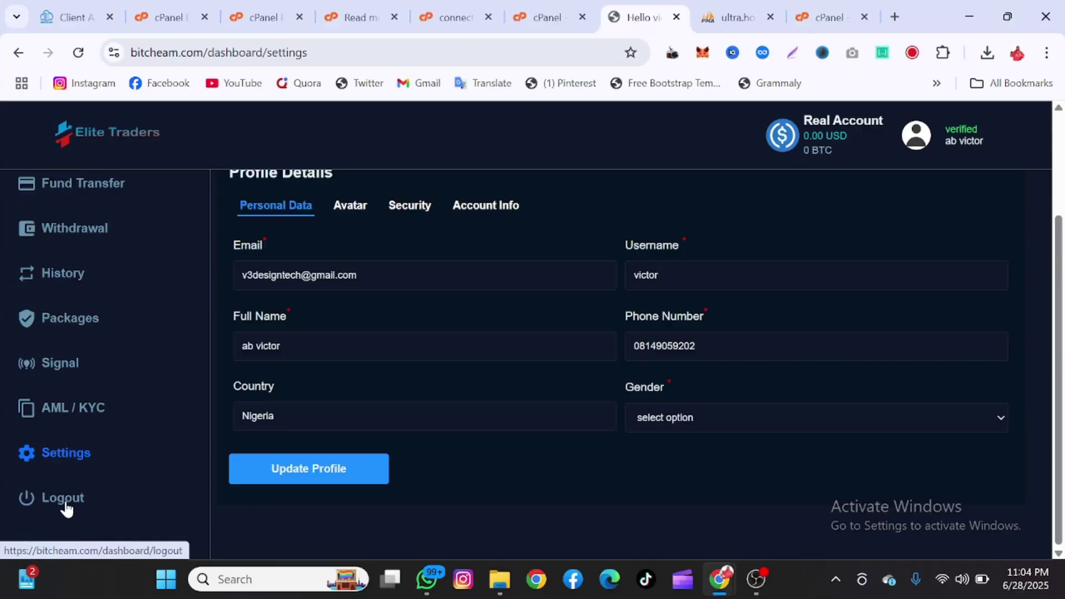
click(65, 501)
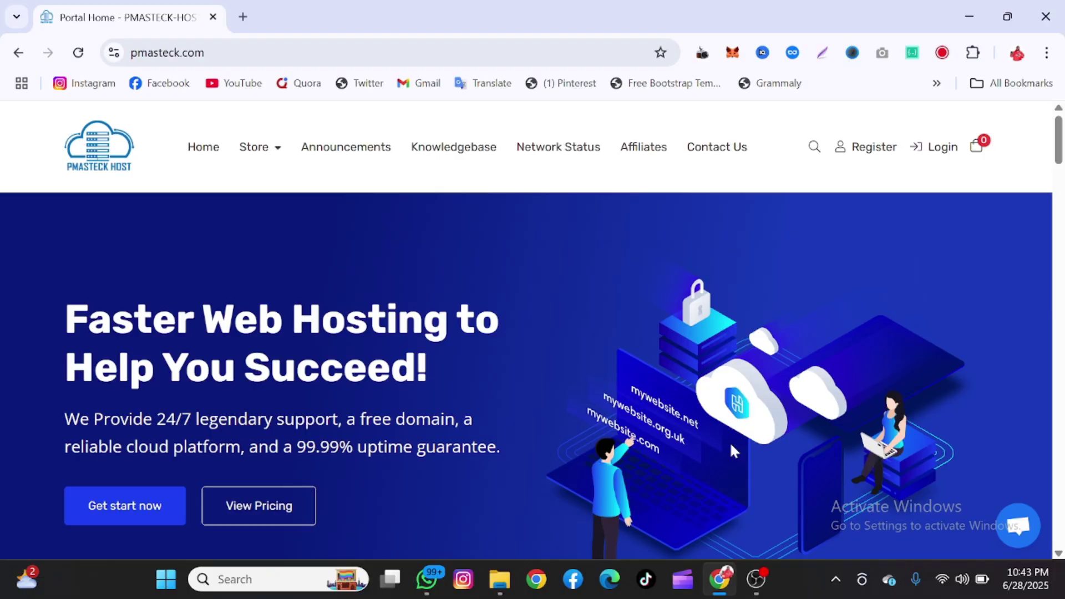
- Sign in to the PMASTECK Host client area with the autofilled credentials
click(933, 161)
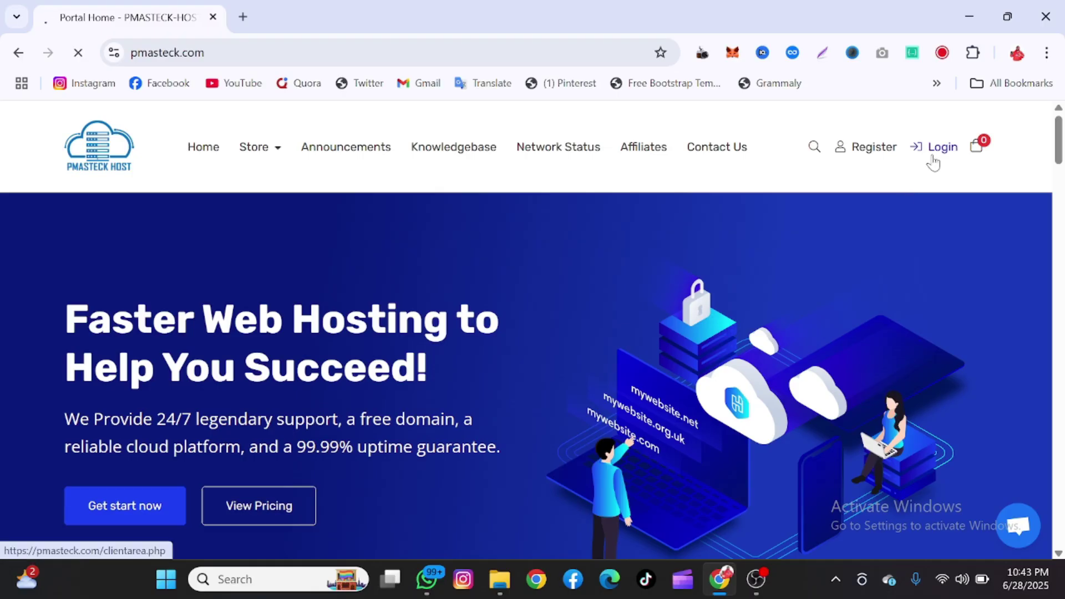
scroll(559, 378, down, 1)
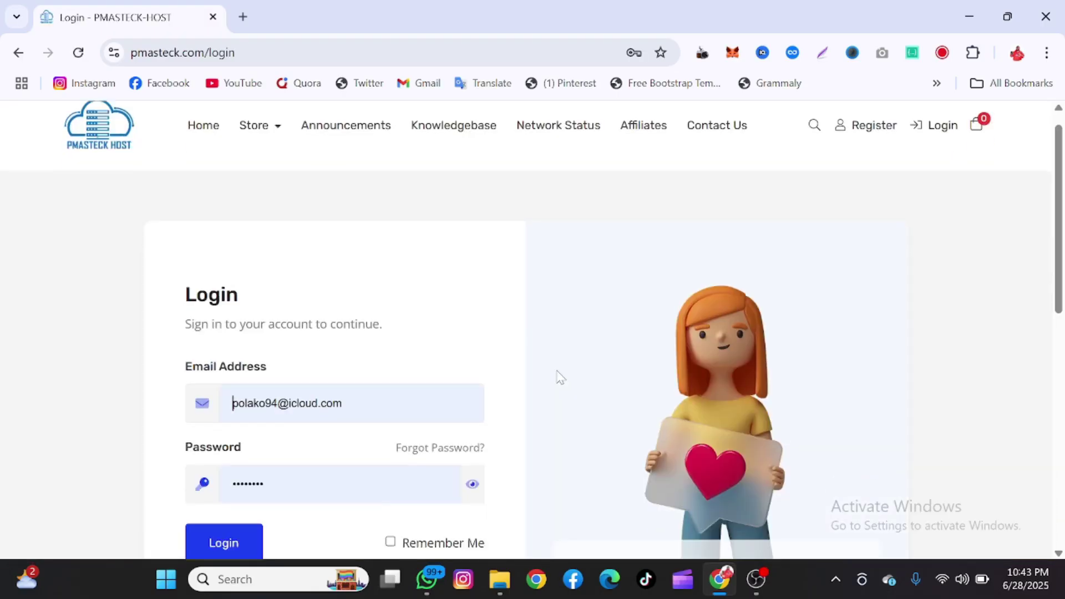
scroll(559, 377, down, 3)
click(221, 350)
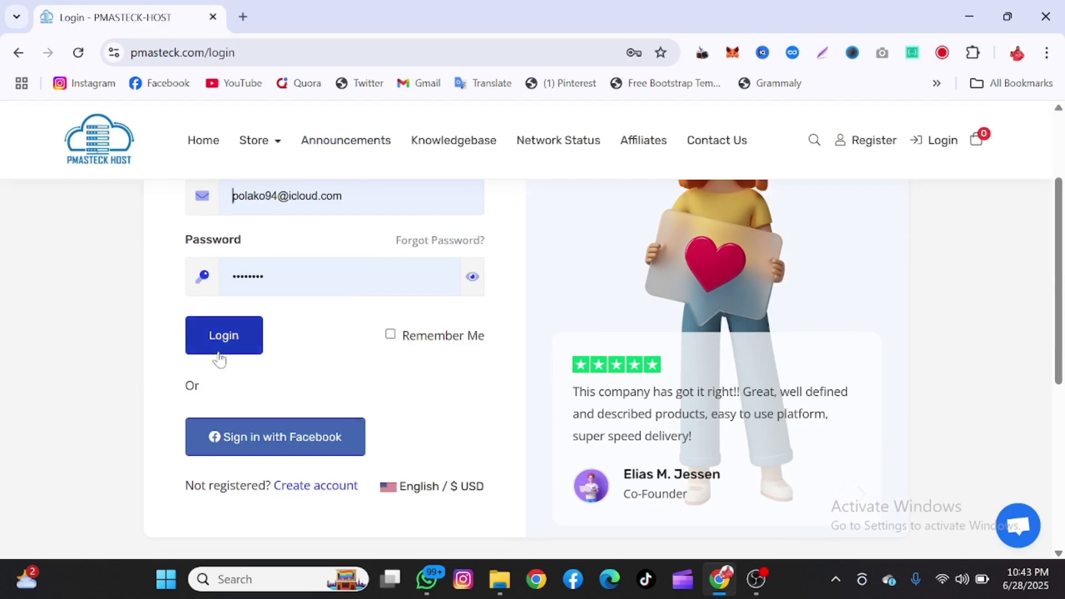
- View My Products & Services, then bring up link options for Register a New Domain
scroll(220, 358, down, 1)
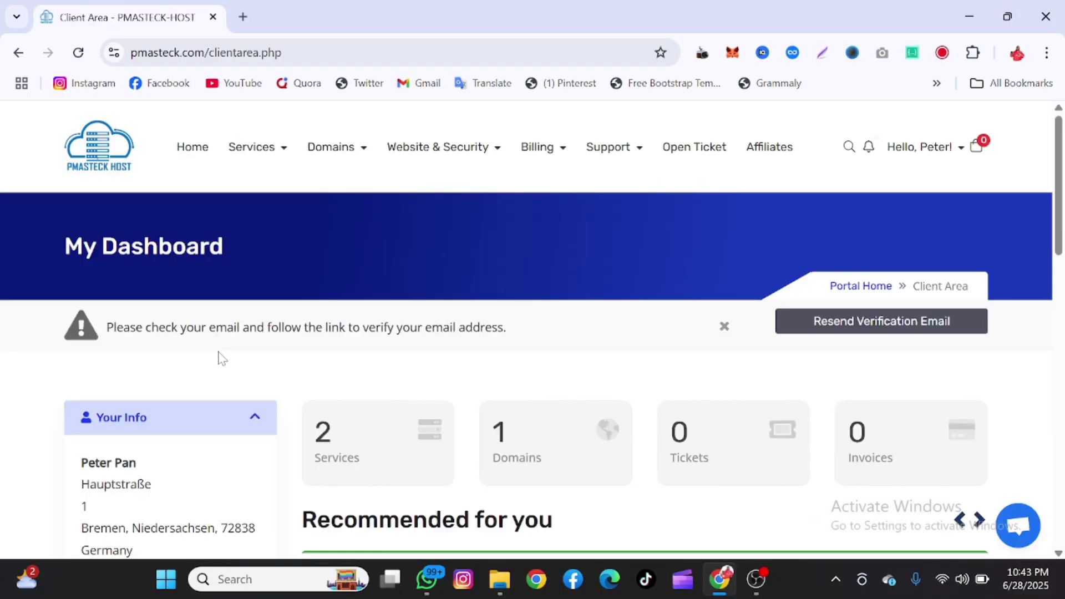
scroll(373, 397, down, 1)
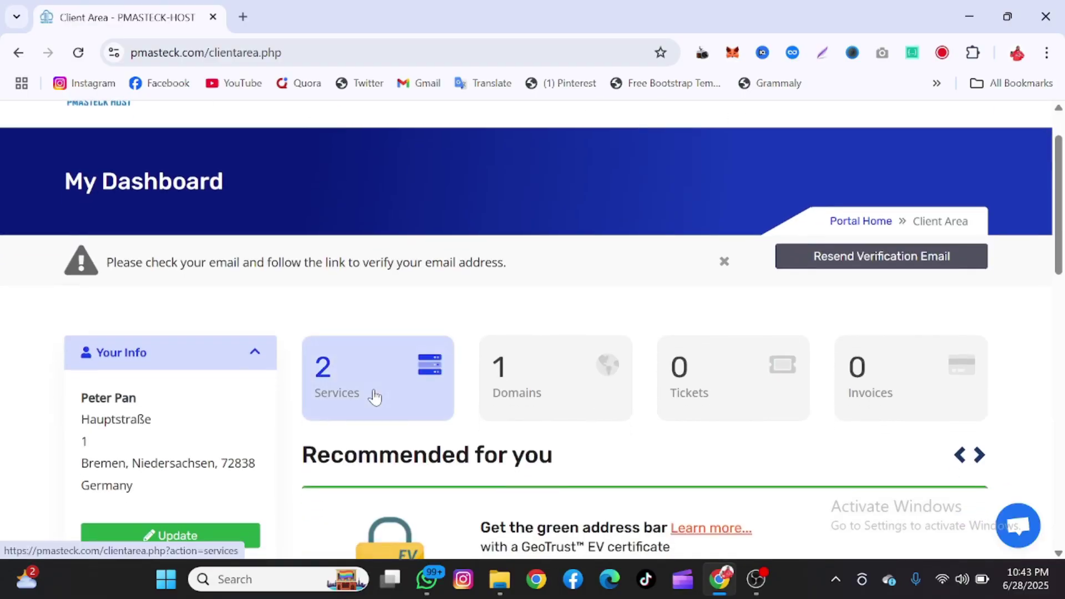
click(374, 397)
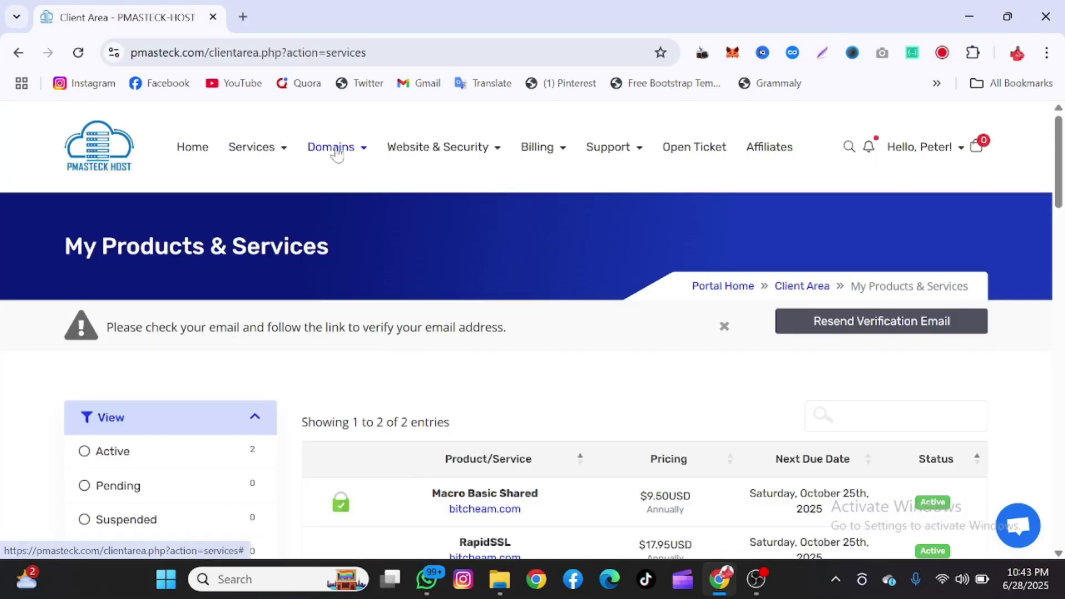
click(335, 151)
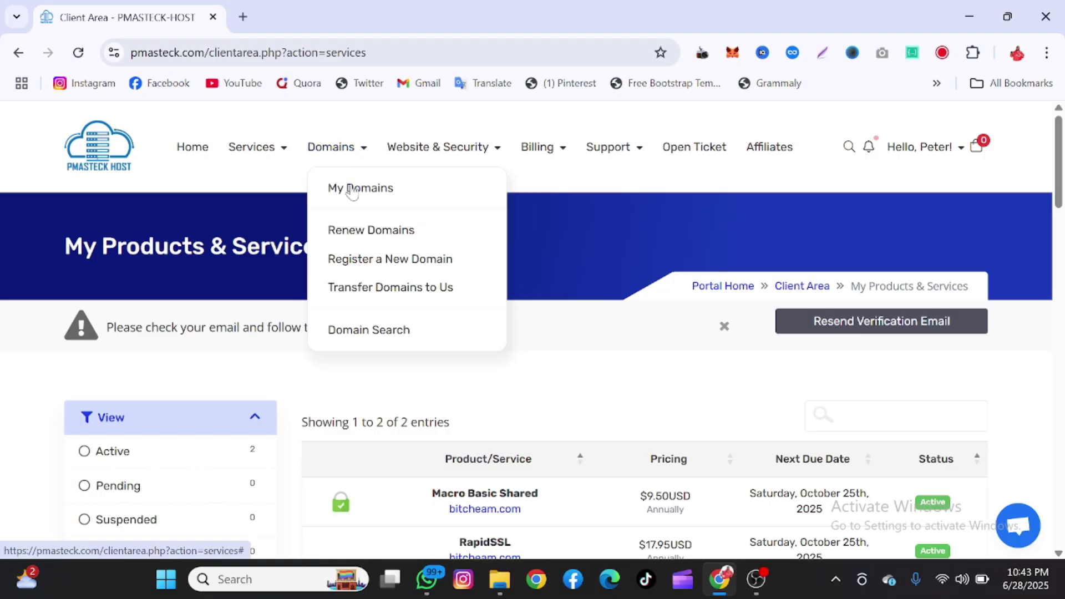
right_click(374, 259)
- Open domain registration in a new tab and dismiss the email verification notice
click(389, 277)
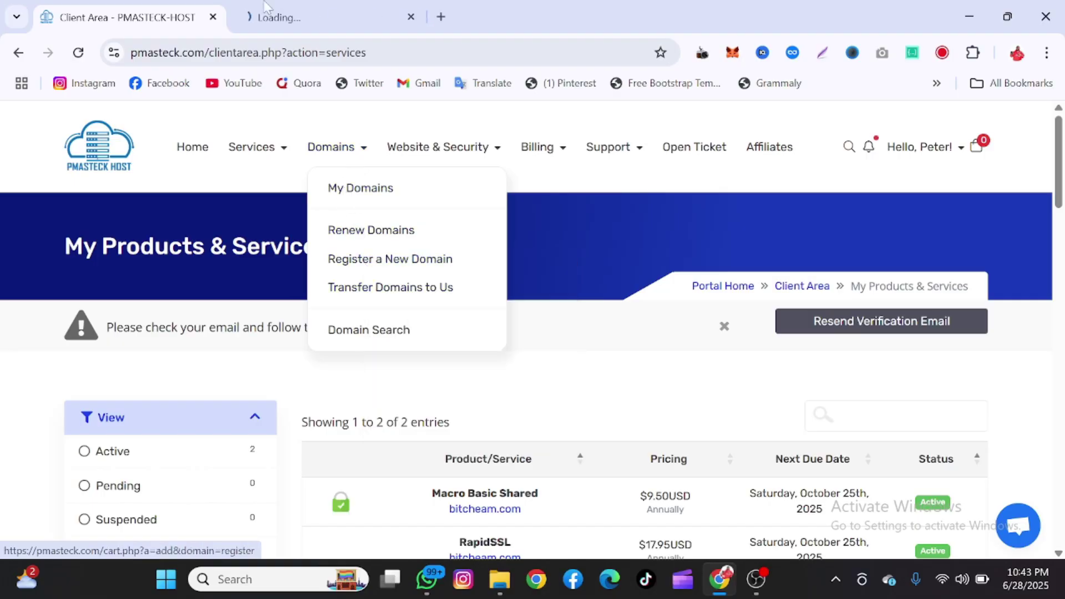
key(ctrl+Tab)
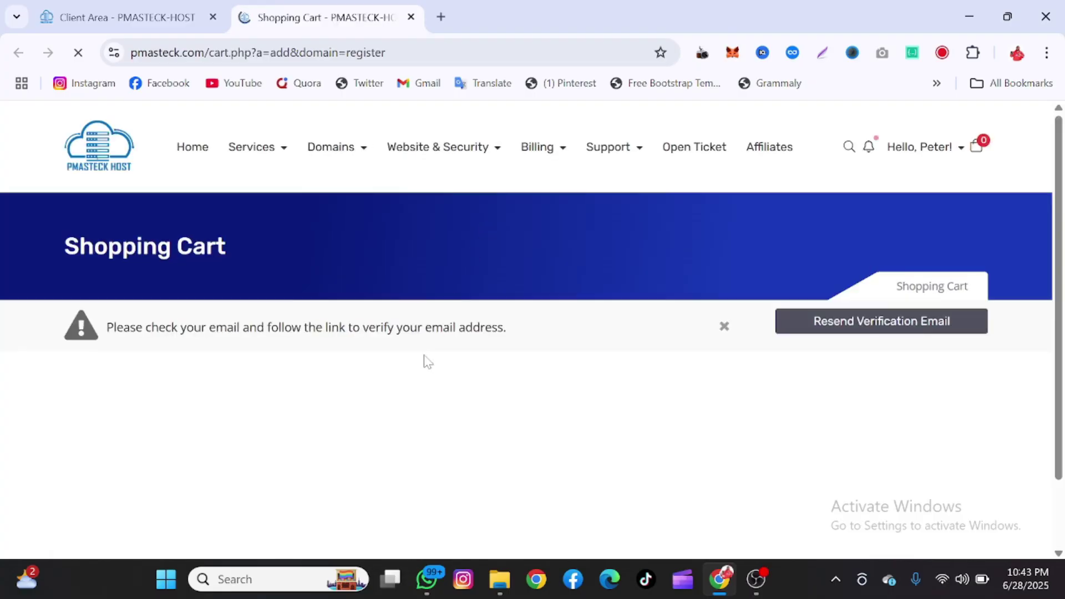
scroll(445, 431, down, 2)
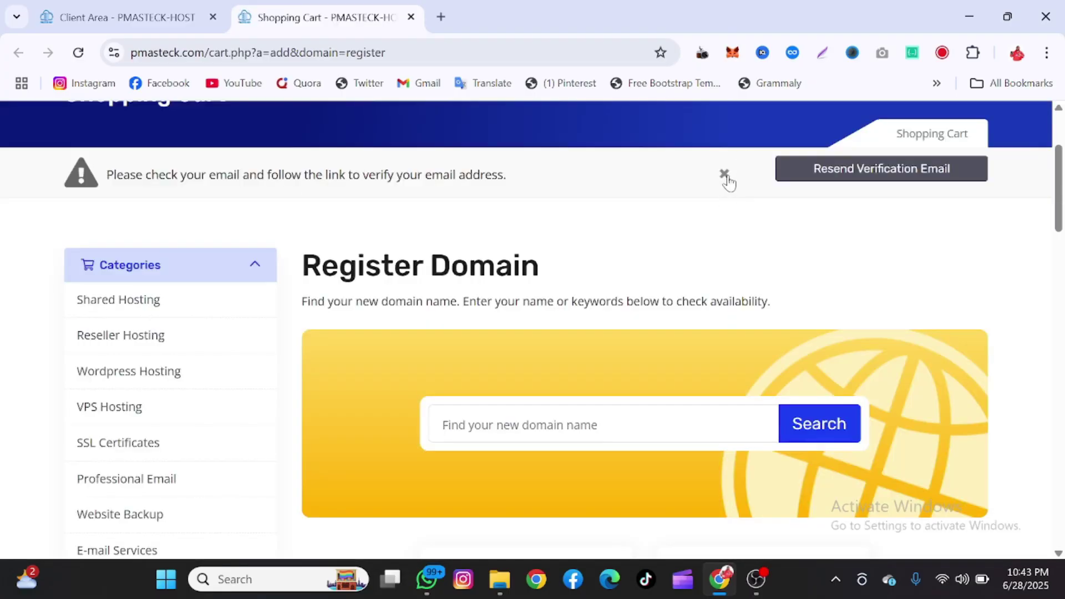
click(725, 176)
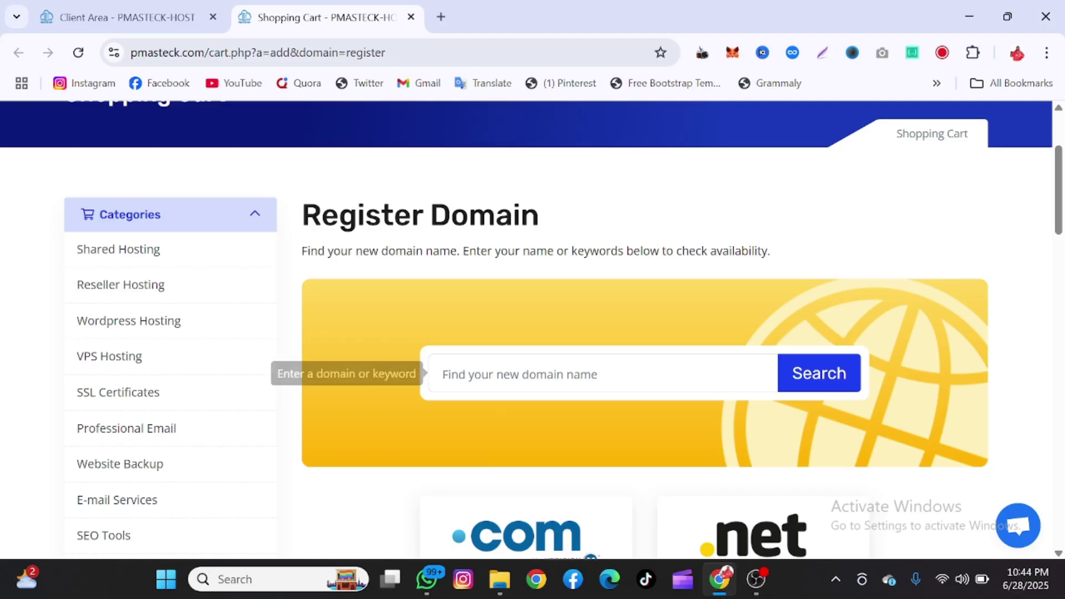
- Search for frxxbrokerage.com, confirm it is available at $13.00USD, and add it to the cart
click(527, 375)
text(f)
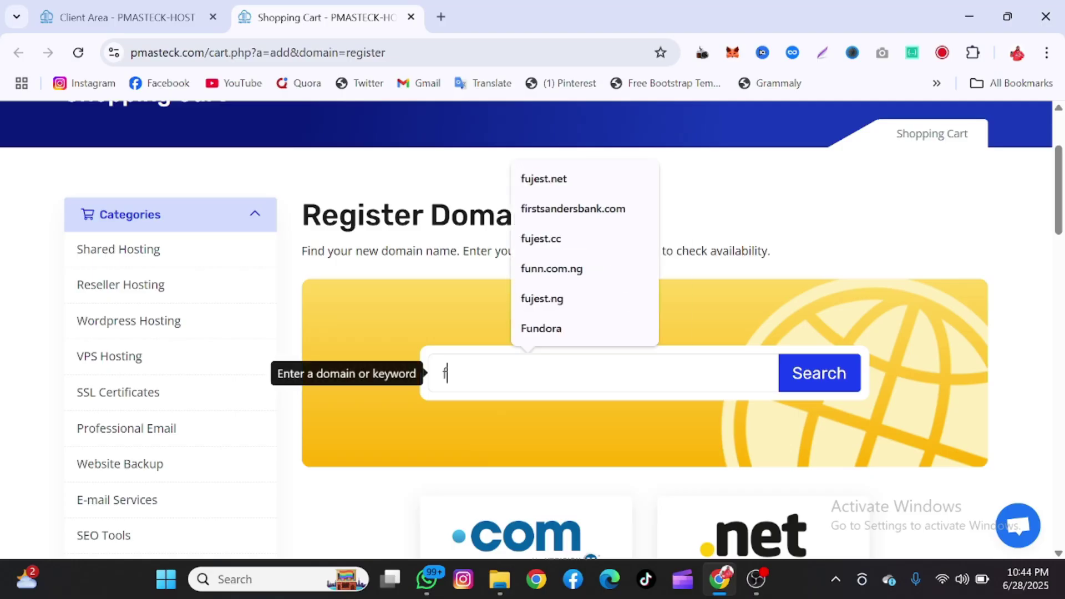
text(xxbro)
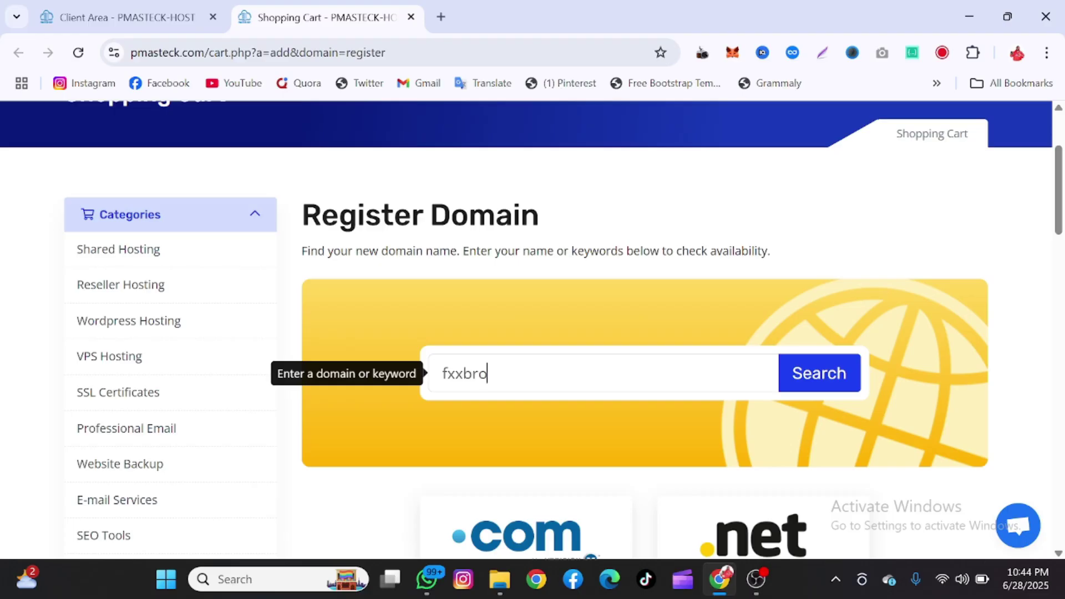
text(kera)
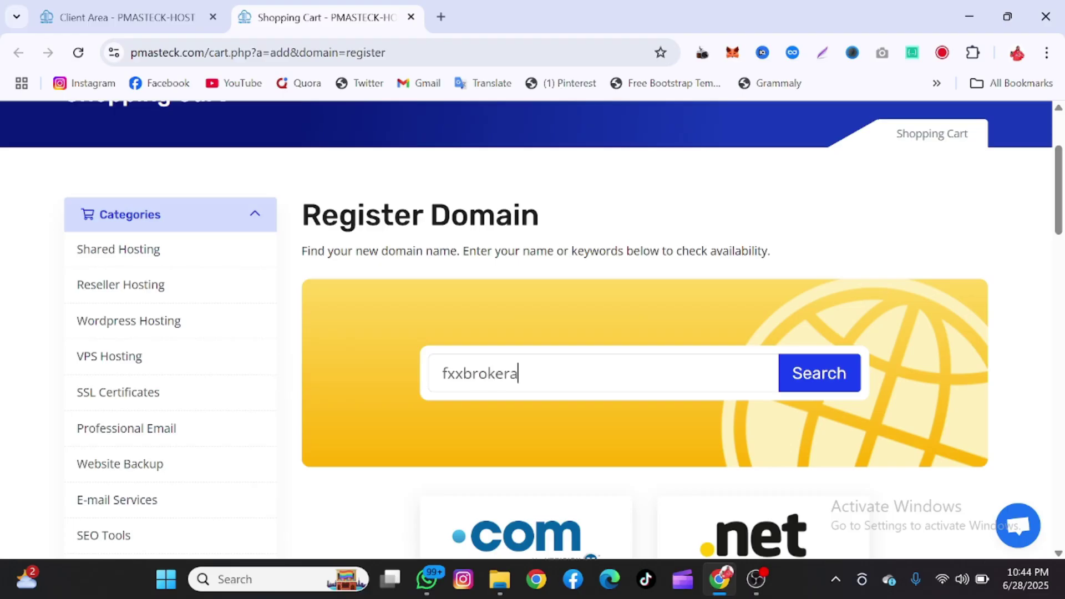
text(ge.com)
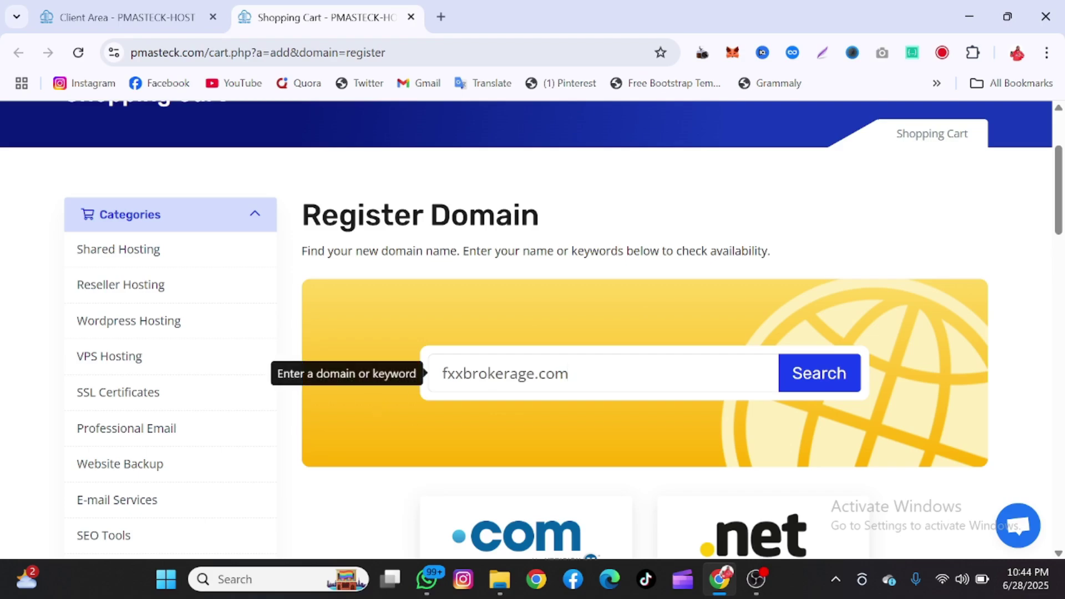
click(451, 373)
text(r)
click(825, 382)
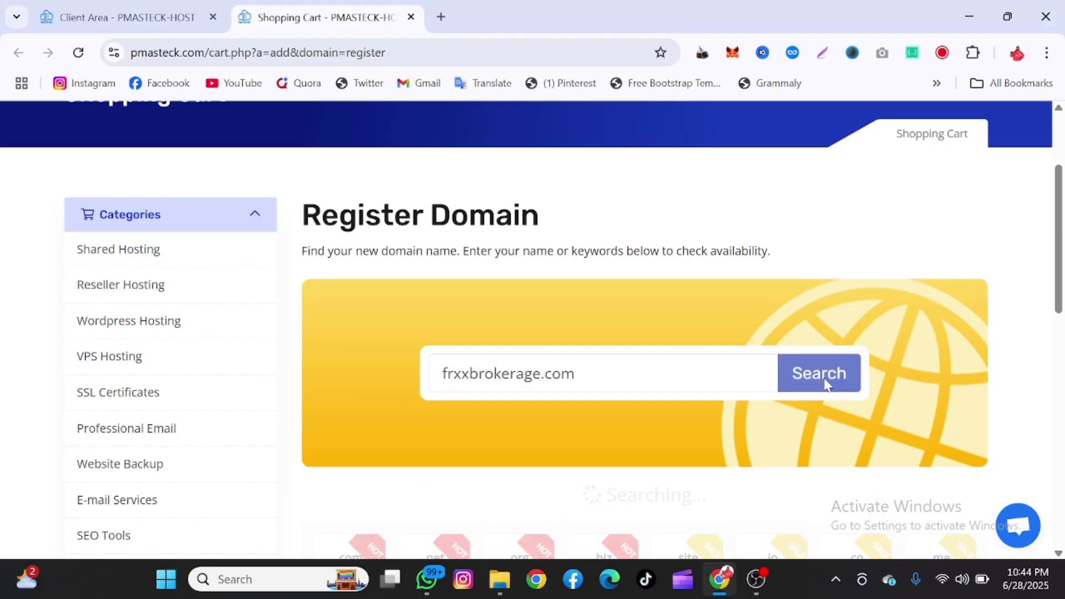
scroll(827, 383, down, 3)
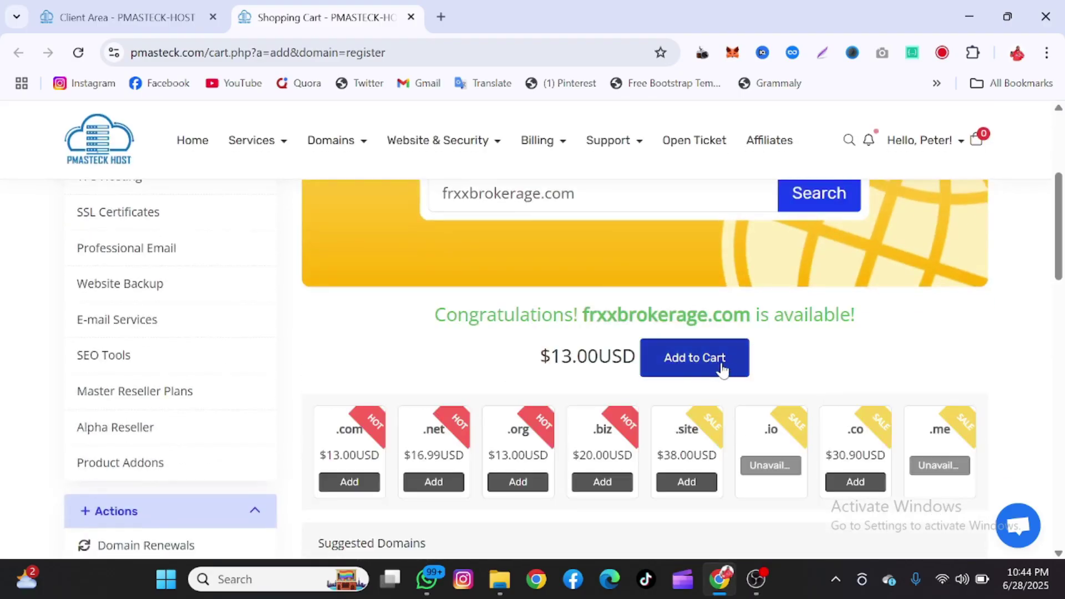
click(721, 368)
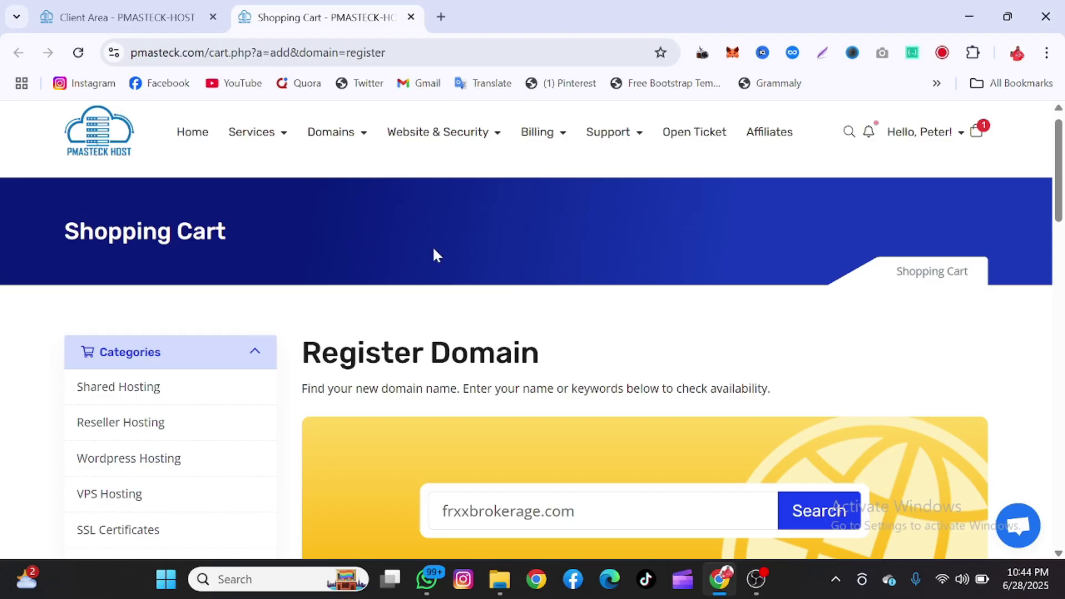
- Choose Services > Order New Services and browse the Shared Hosting plans, Macro Basic Shared and Basic
scroll(437, 255, down, 5)
scroll(437, 256, up, 5)
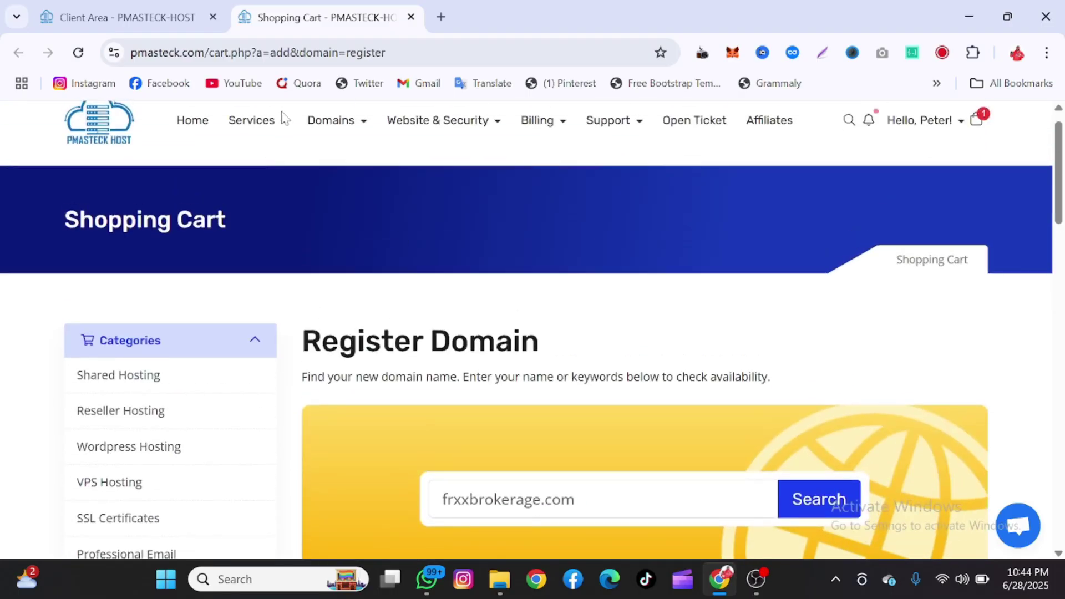
mouse_move(281, 125)
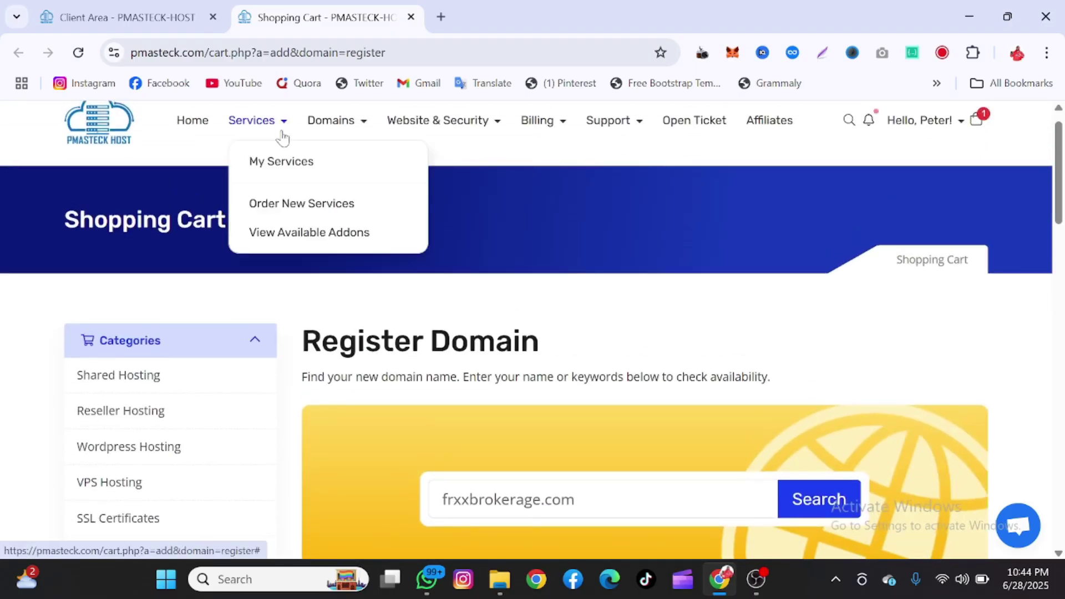
click(285, 206)
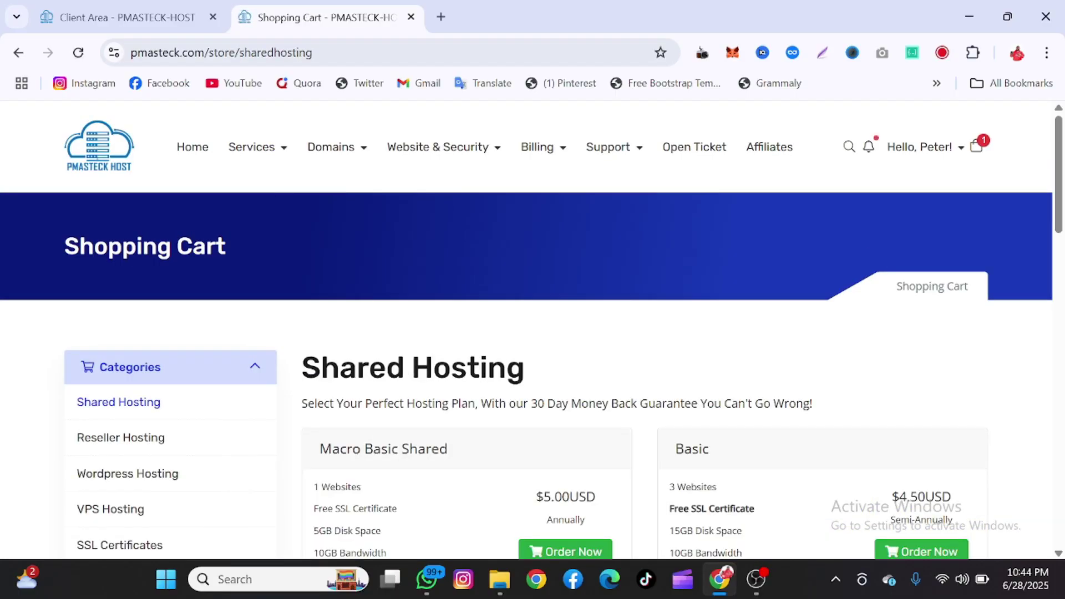
scroll(471, 381, down, 5)
scroll(459, 388, up, 3)
scroll(436, 369, down, 2)
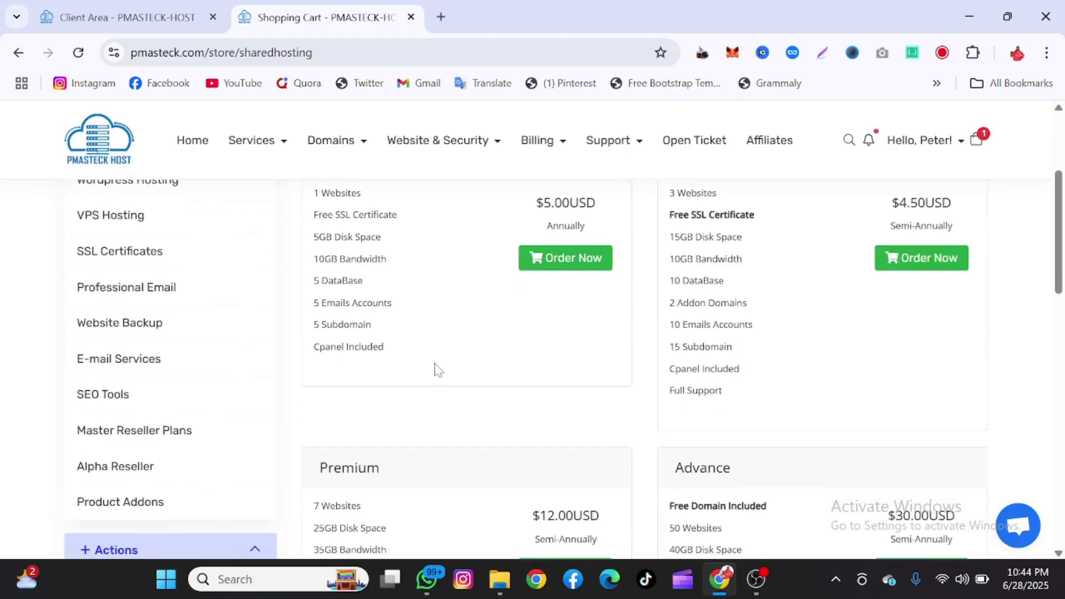
scroll(435, 368, up, 4)
scroll(409, 431, down, 2)
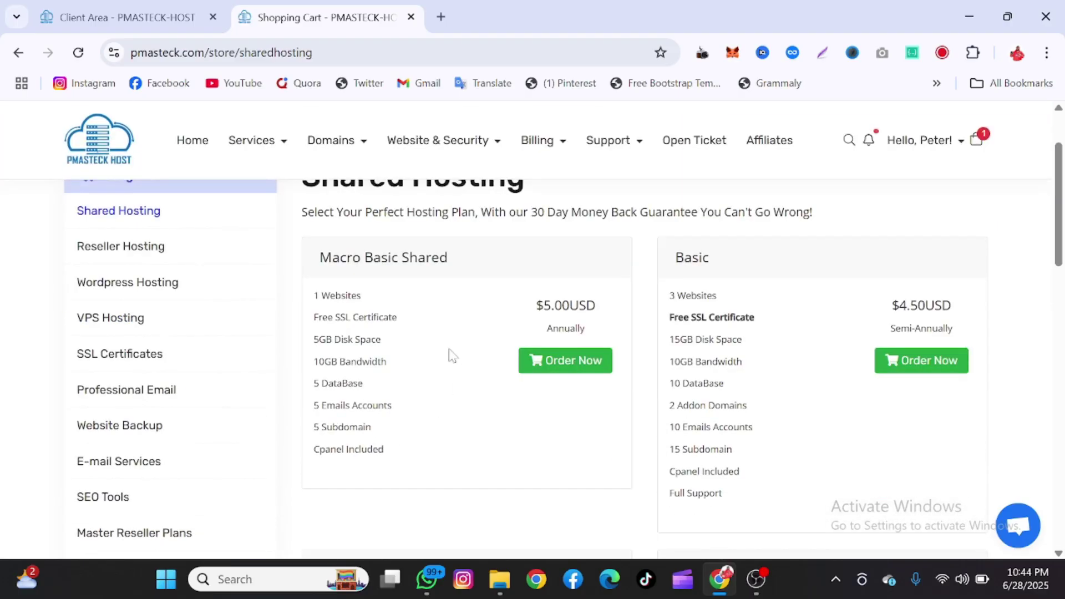
- Order Macro Basic Shared using frxxbrokerage.com from the cart, reaching its $5.00USD annual configuration
click(541, 360)
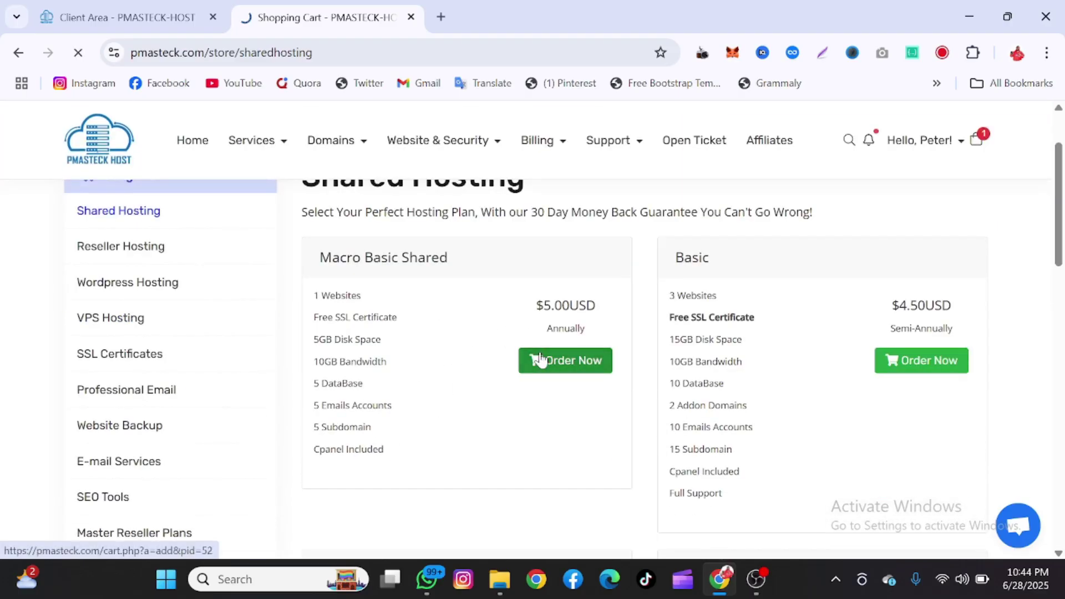
scroll(756, 276, down, 2)
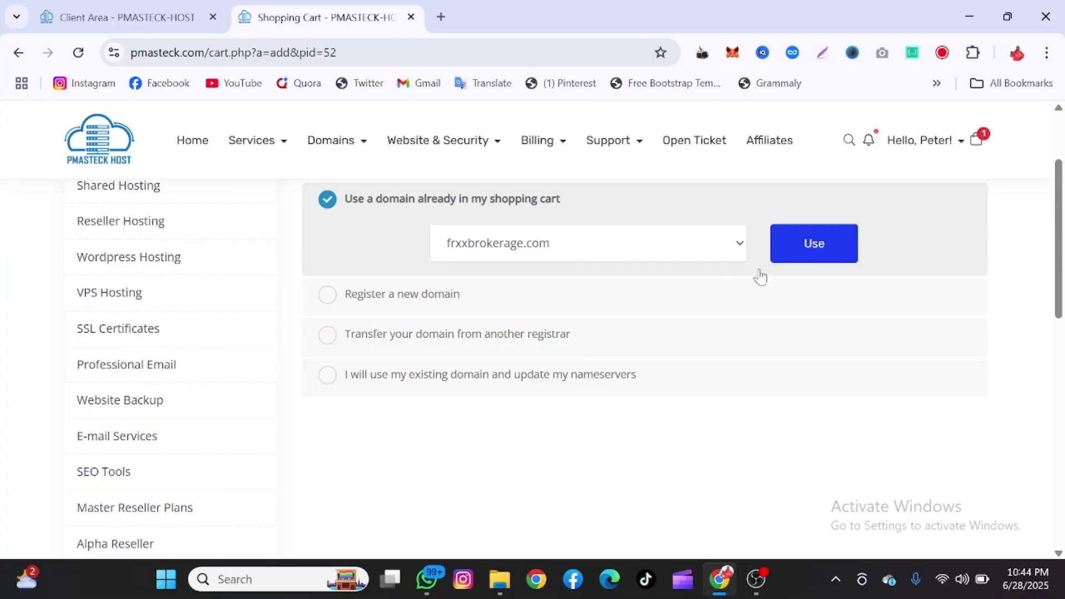
click(789, 257)
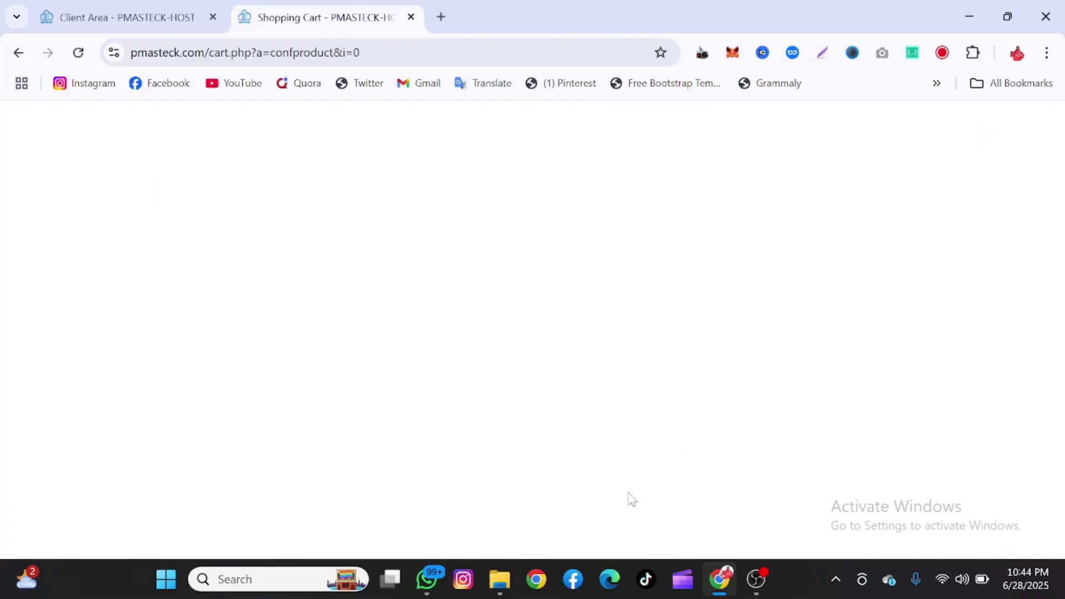
scroll(588, 466, up, 1)
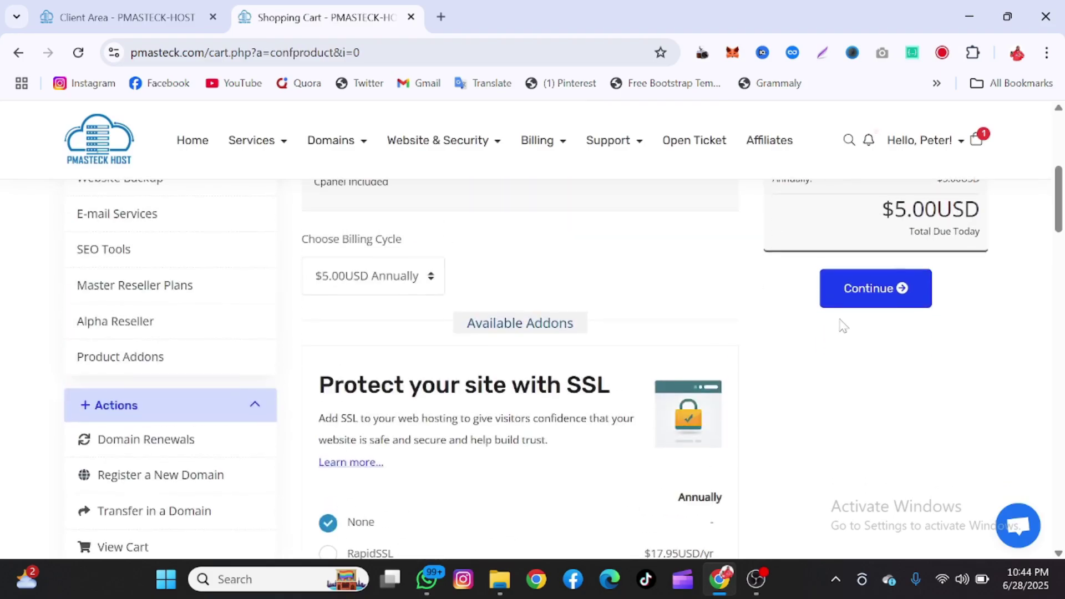
scroll(663, 390, up, 1)
scroll(527, 368, down, 5)
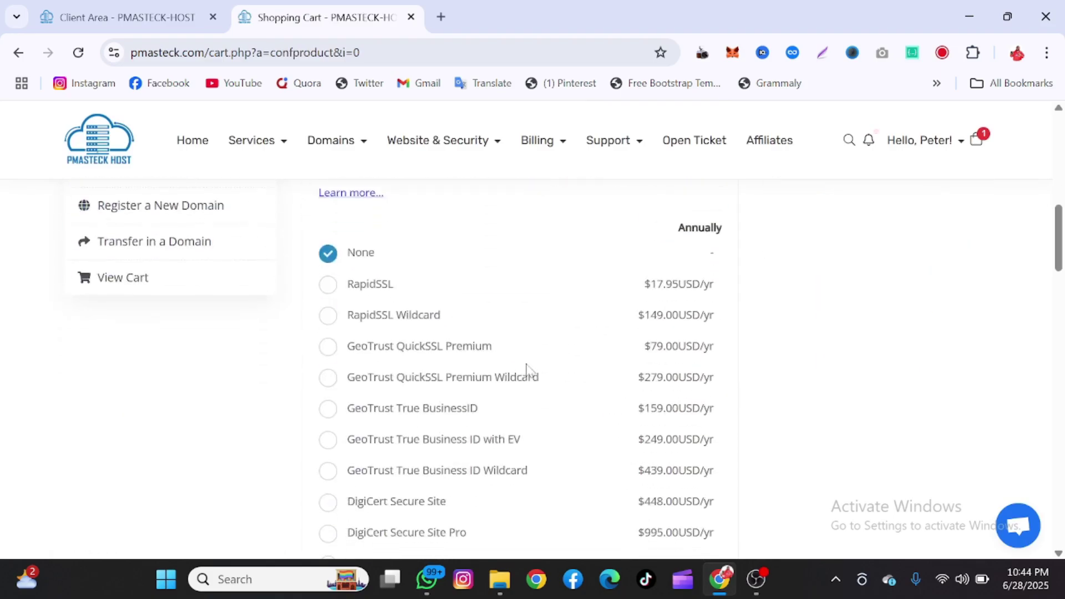
scroll(527, 368, down, 5)
scroll(528, 367, up, 15)
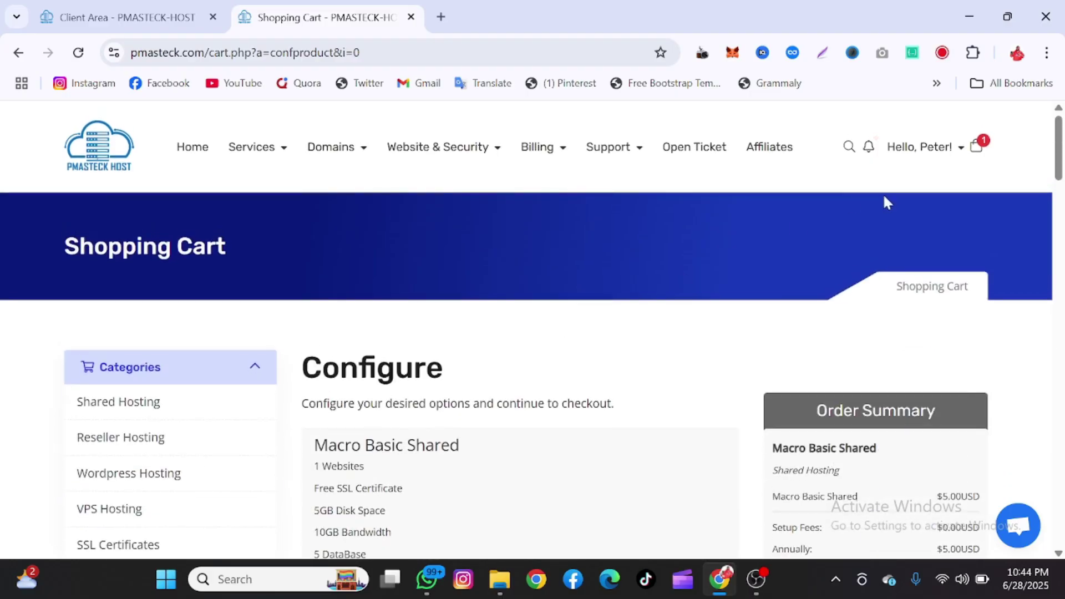
- Open the shopping cart and review the order details
click(973, 149)
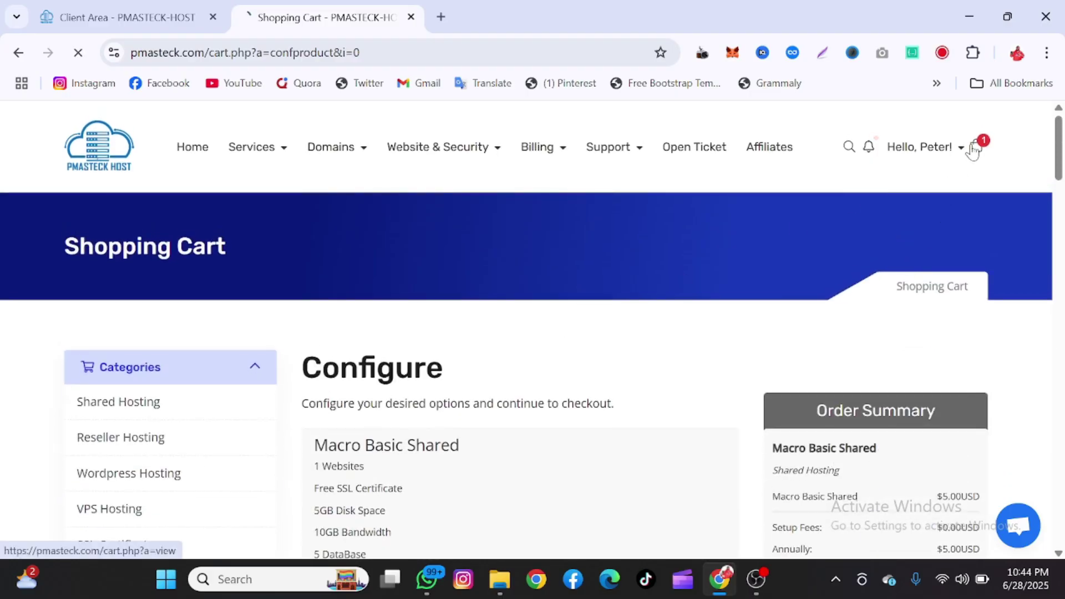
scroll(661, 366, down, 5)
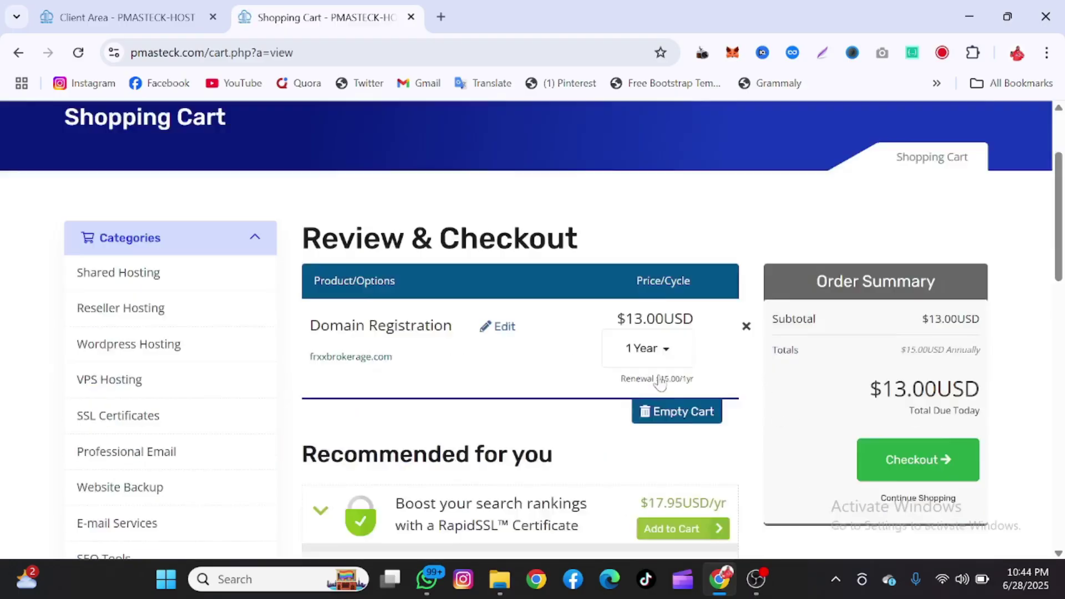
scroll(656, 263, up, 1)
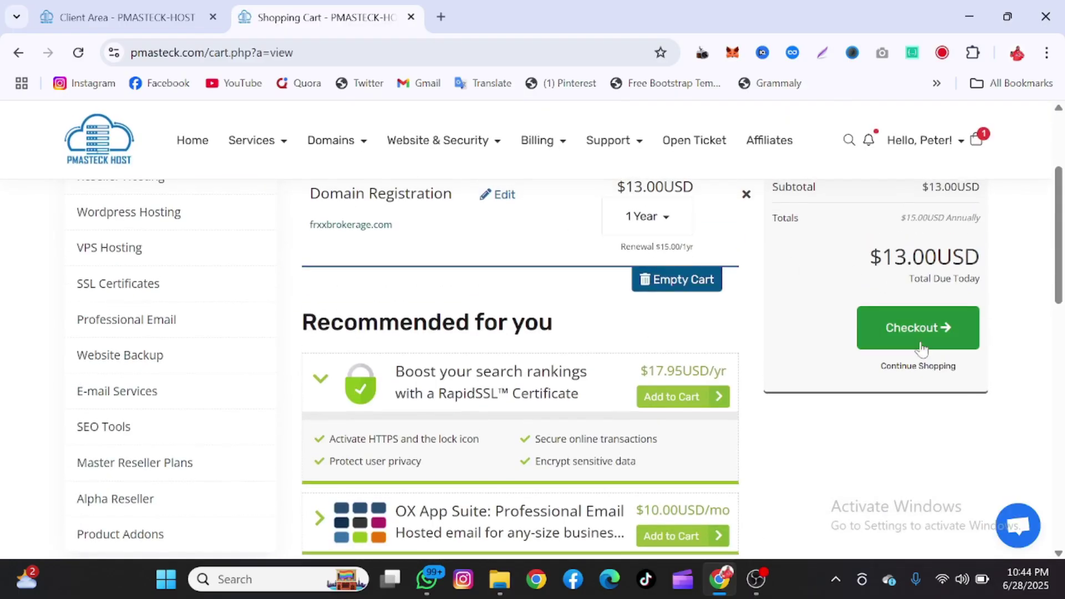
scroll(731, 328, up, 3)
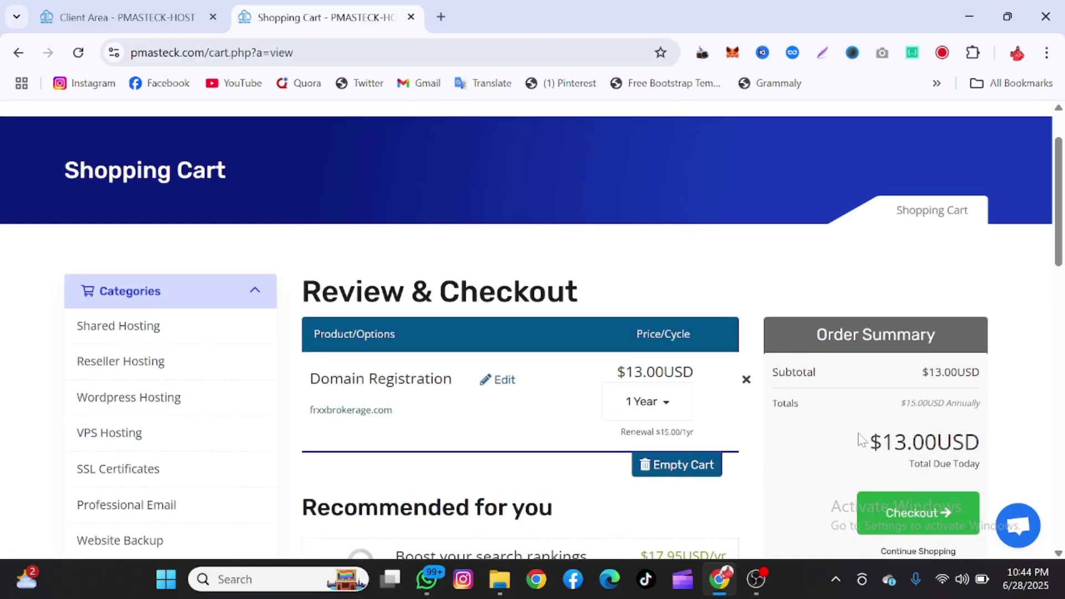
scroll(451, 413, down, 5)
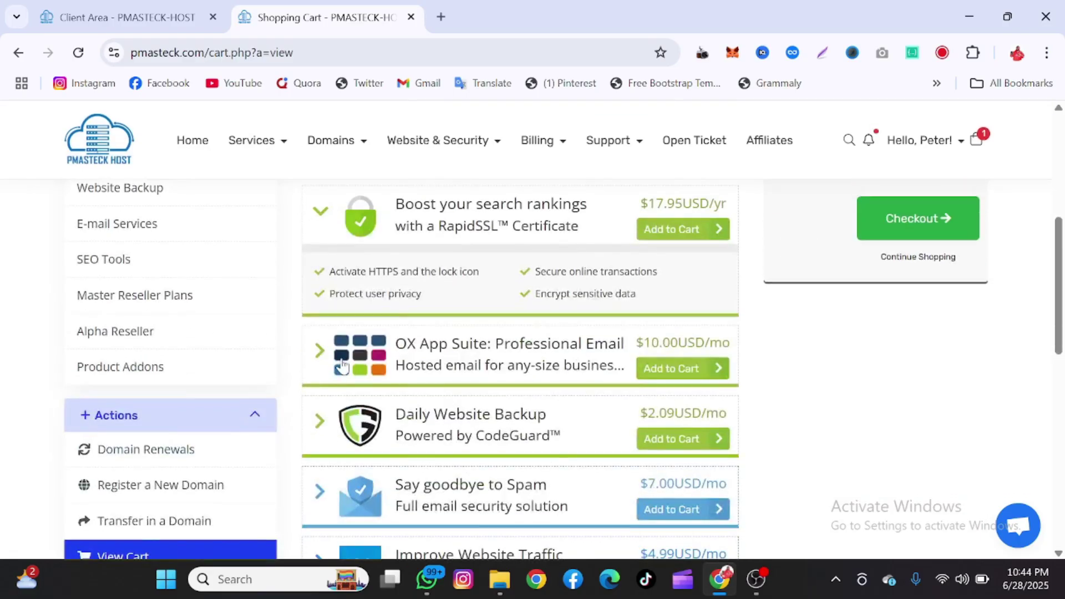
scroll(388, 389, down, 3)
scroll(343, 367, up, 2)
scroll(342, 366, up, 7)
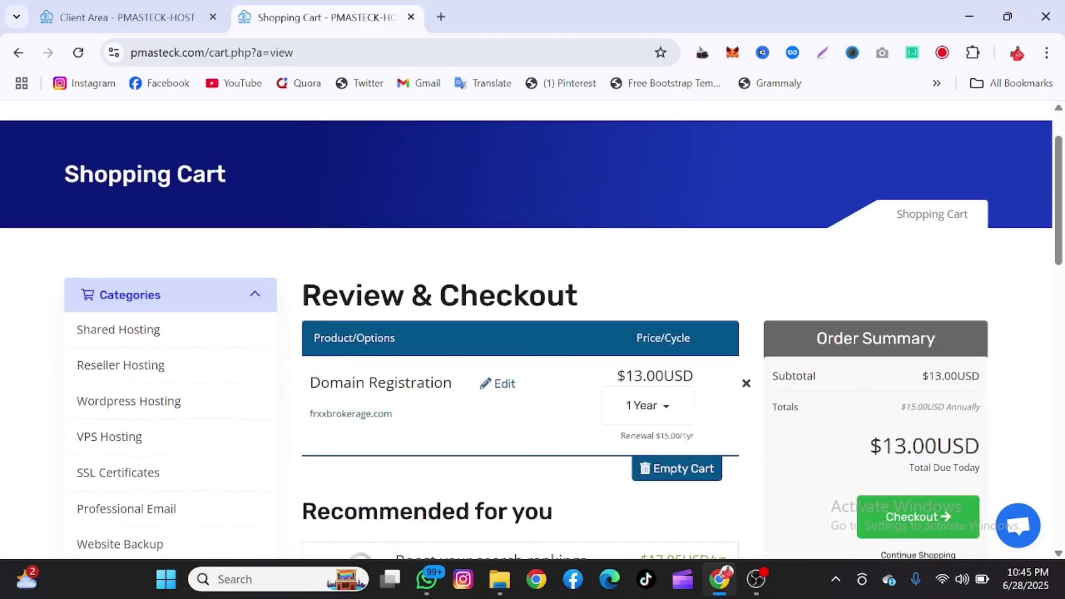
scroll(317, 493, down, 5)
scroll(130, 527, down, 2)
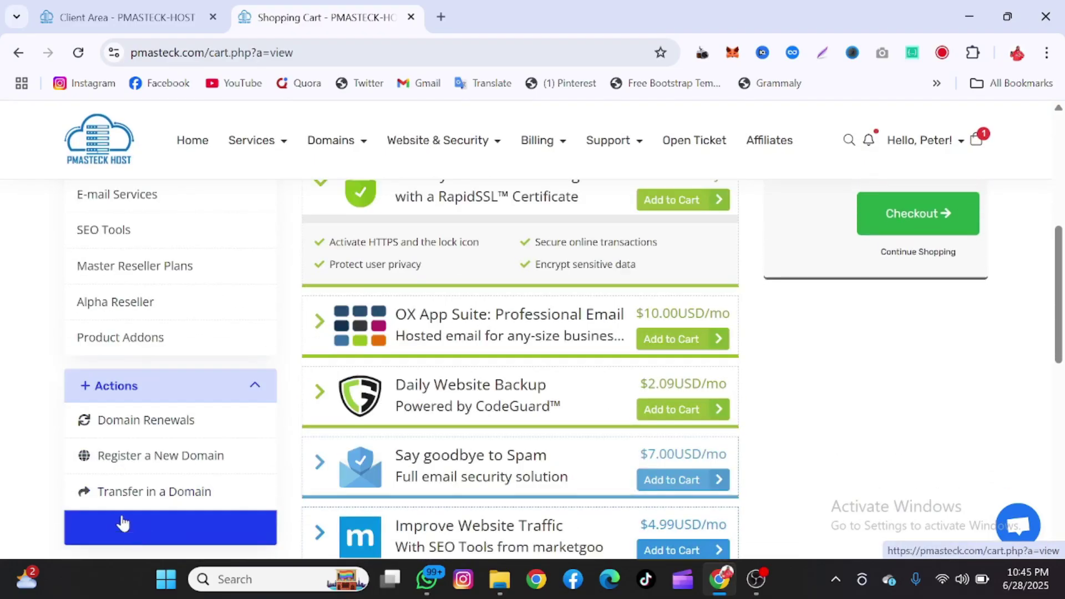
scroll(114, 464, down, 2)
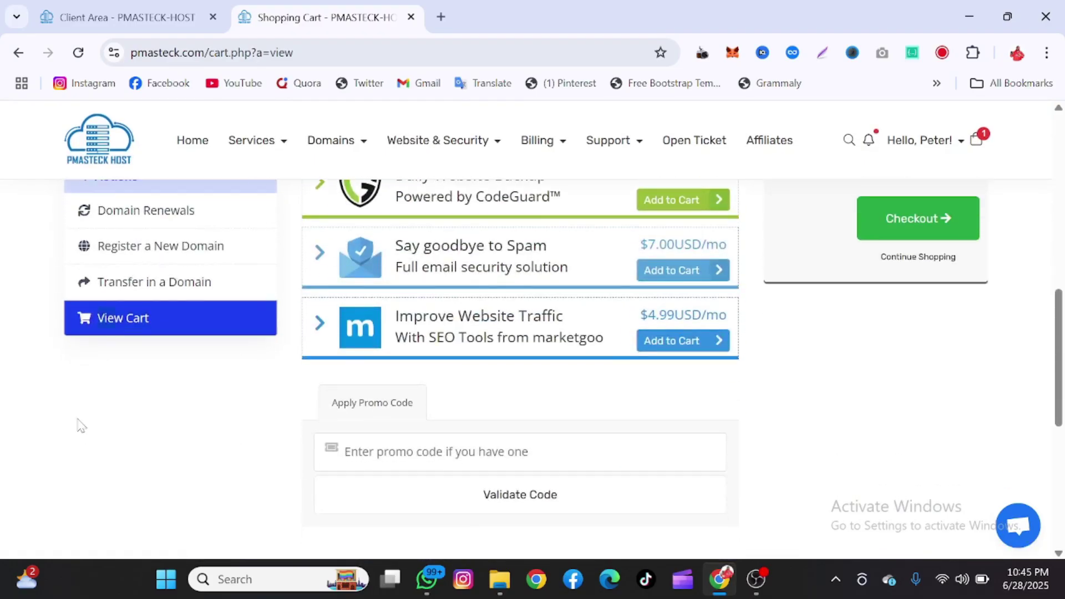
drag(136, 360, 145, 372)
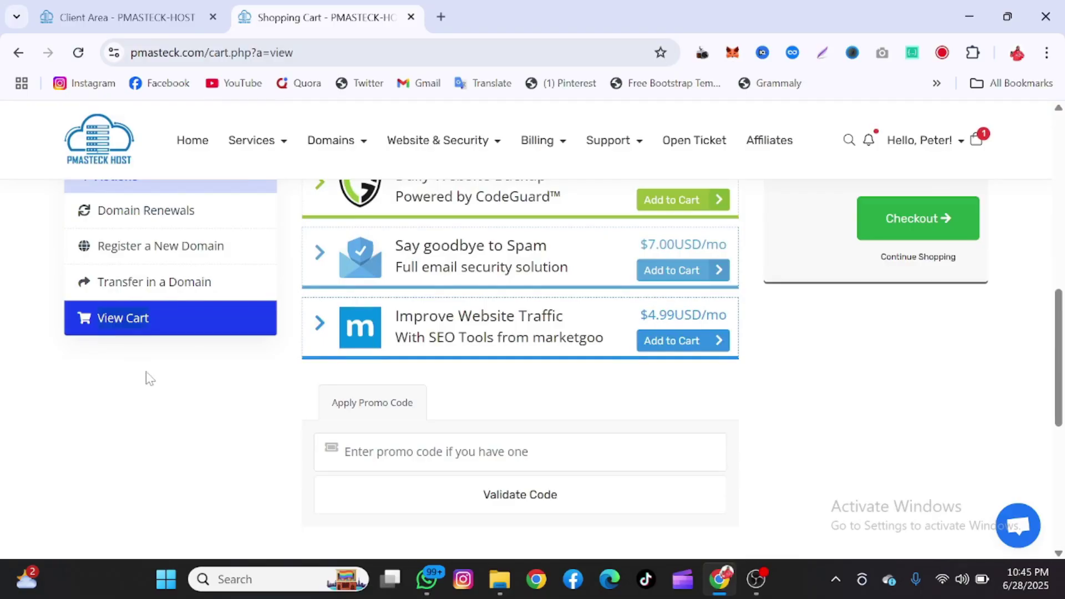
scroll(158, 409, up, 8)
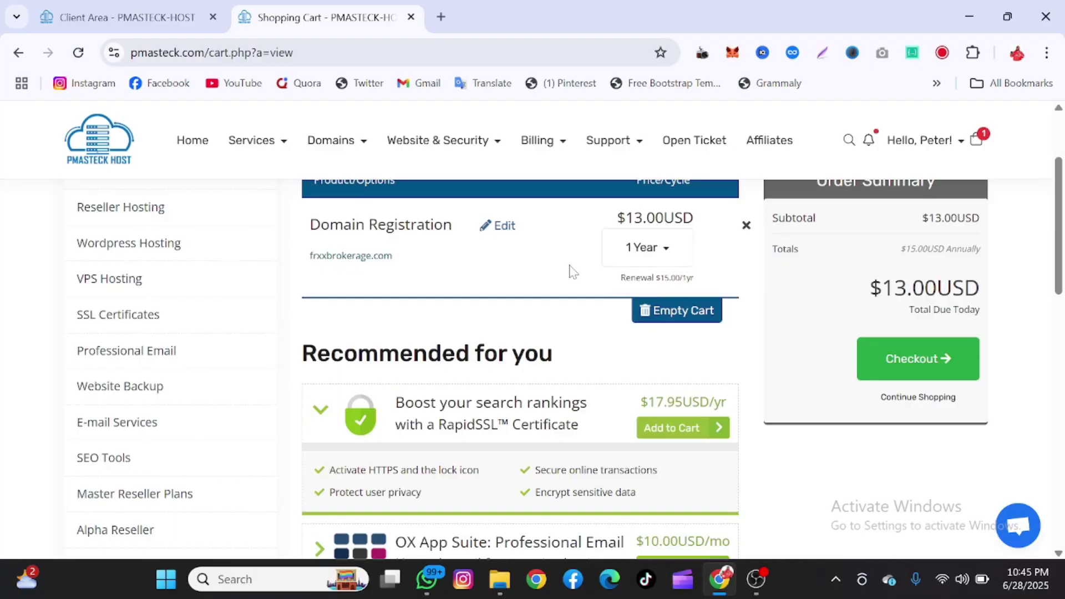
scroll(570, 271, up, 3)
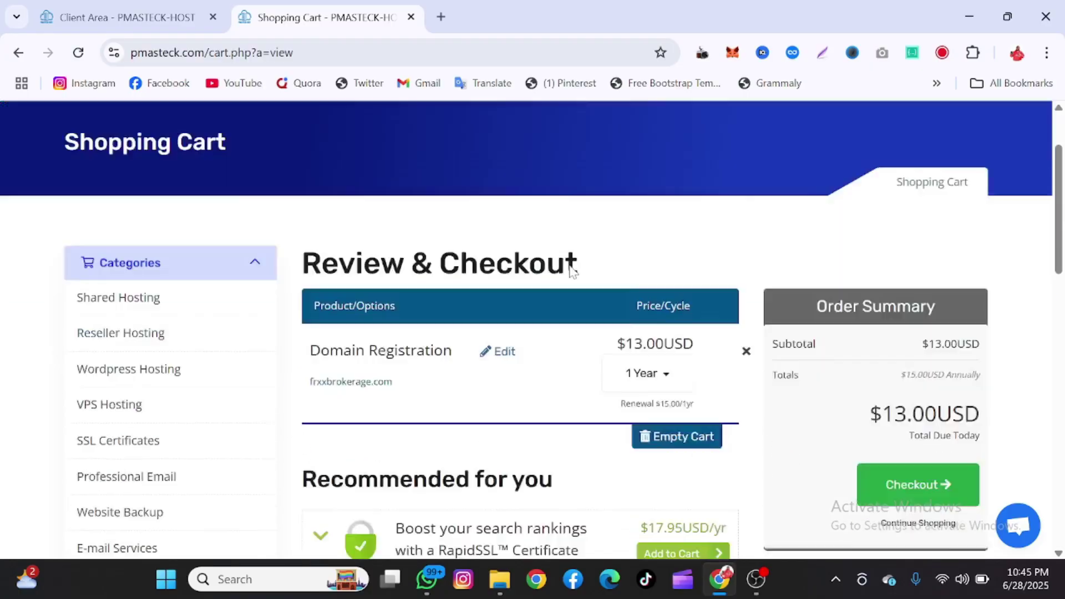
scroll(570, 269, down, 3)
scroll(572, 324, up, 3)
scroll(571, 324, down, 4)
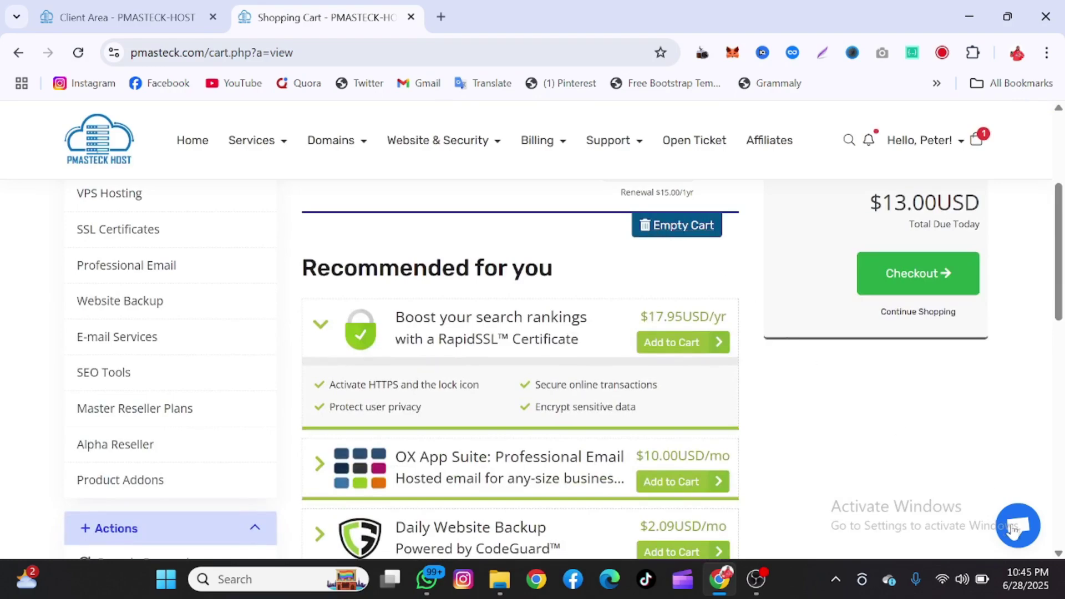
- Open the live support chat and close it again
click(1023, 538)
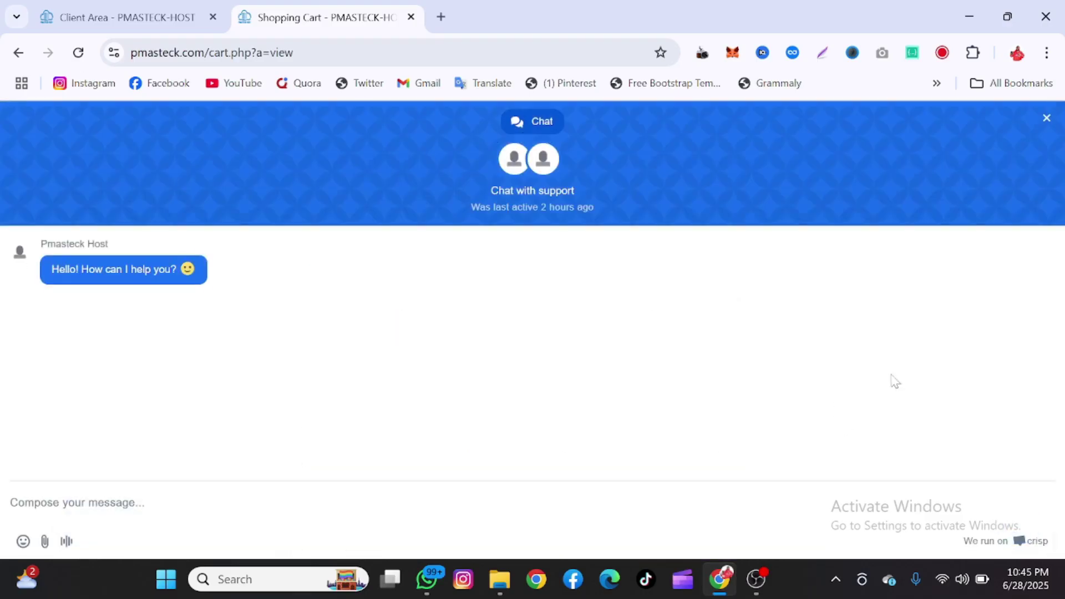
click(1046, 118)
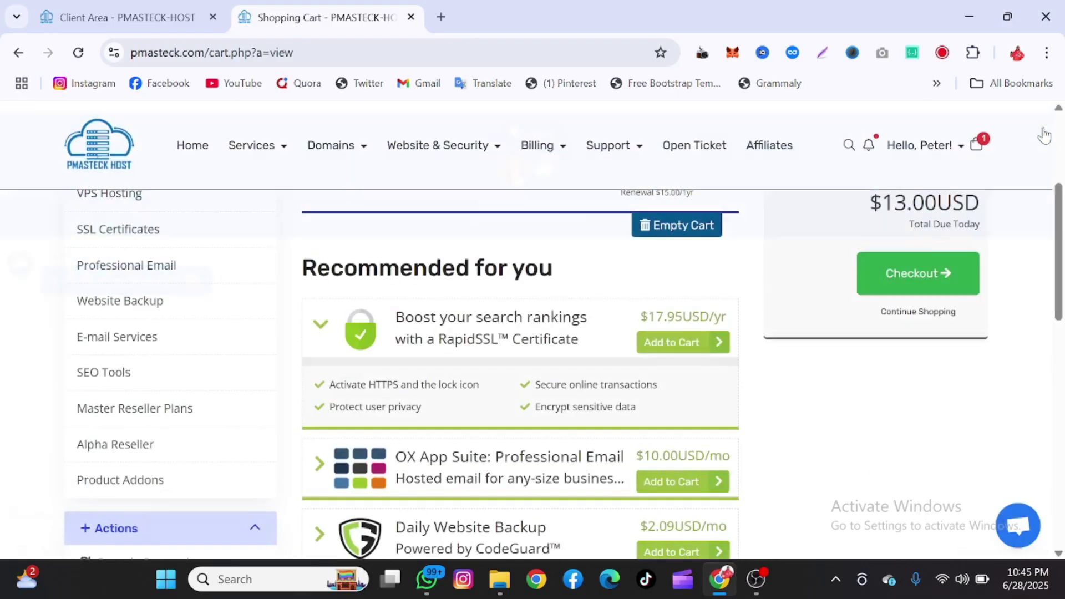
scroll(811, 277, up, 1)
- Empty the cart to $0.00USD, confirming with Yes, and return to the Client Area tab
click(705, 275)
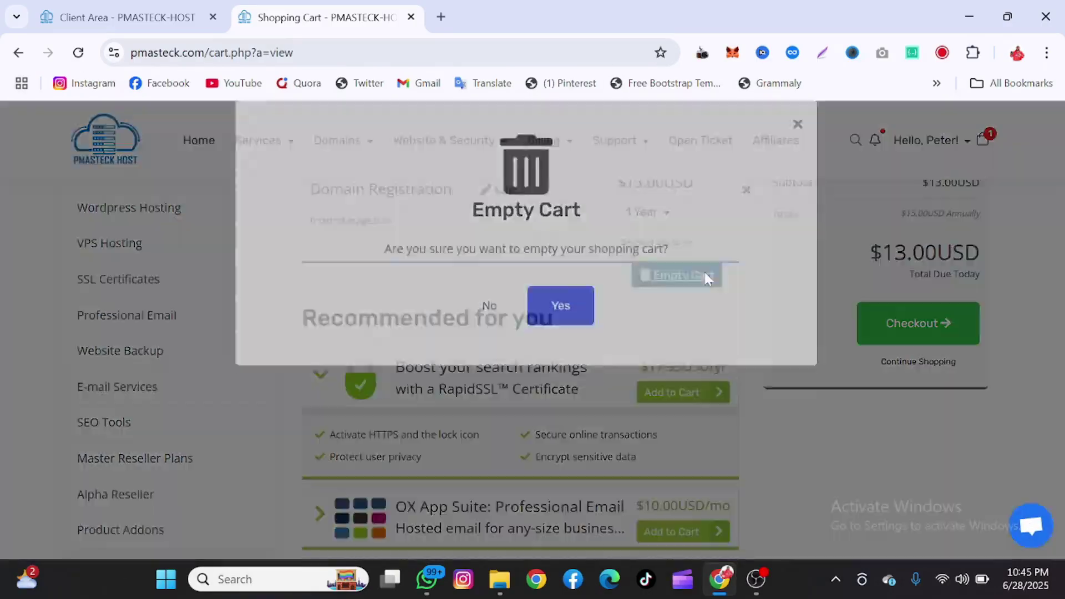
click(539, 342)
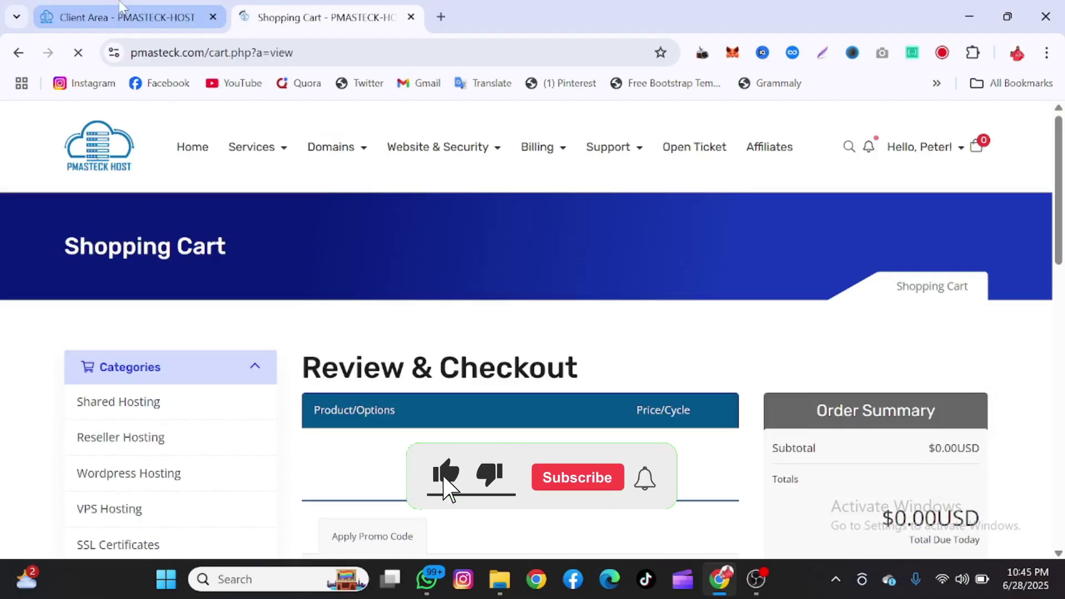
click(122, 10)
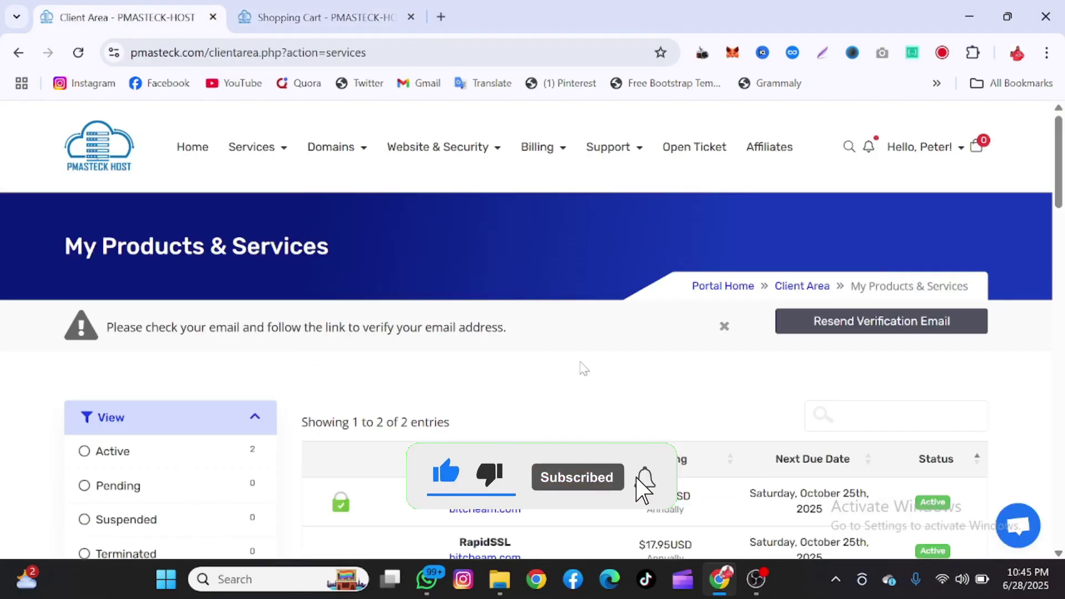
- Open the Macro Basic Shared service details and launch File Manager from Quick Shortcuts
scroll(578, 368, down, 5)
scroll(553, 331, up, 1)
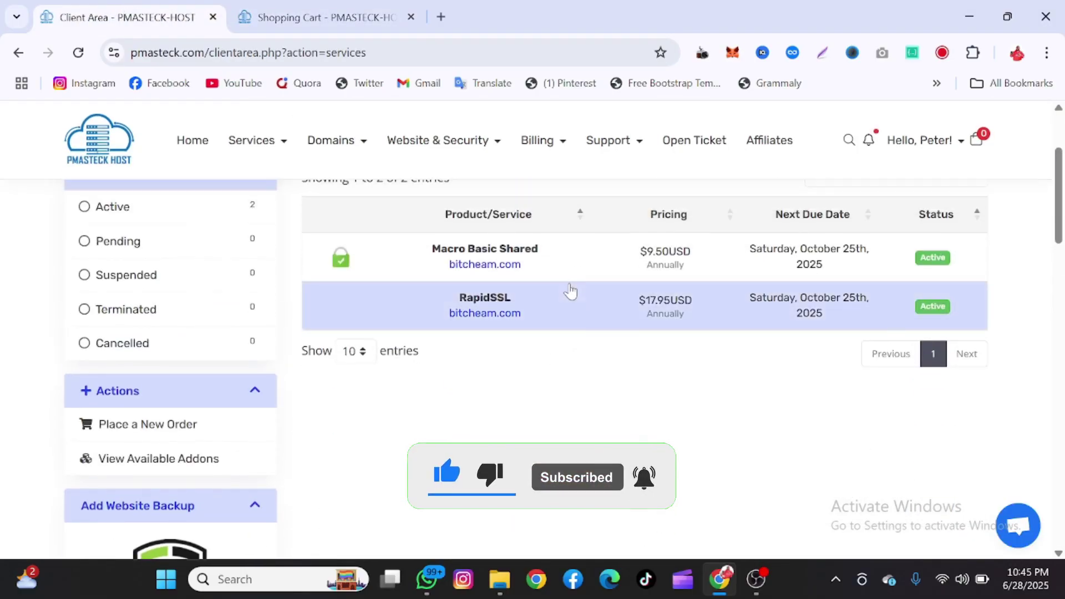
click(577, 253)
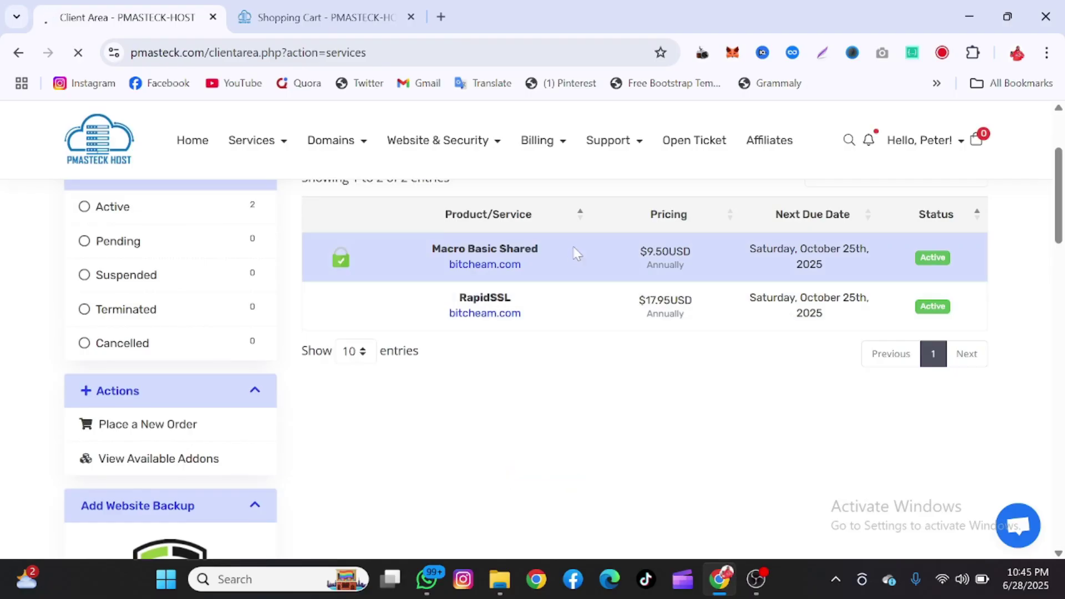
scroll(601, 138, down, 6)
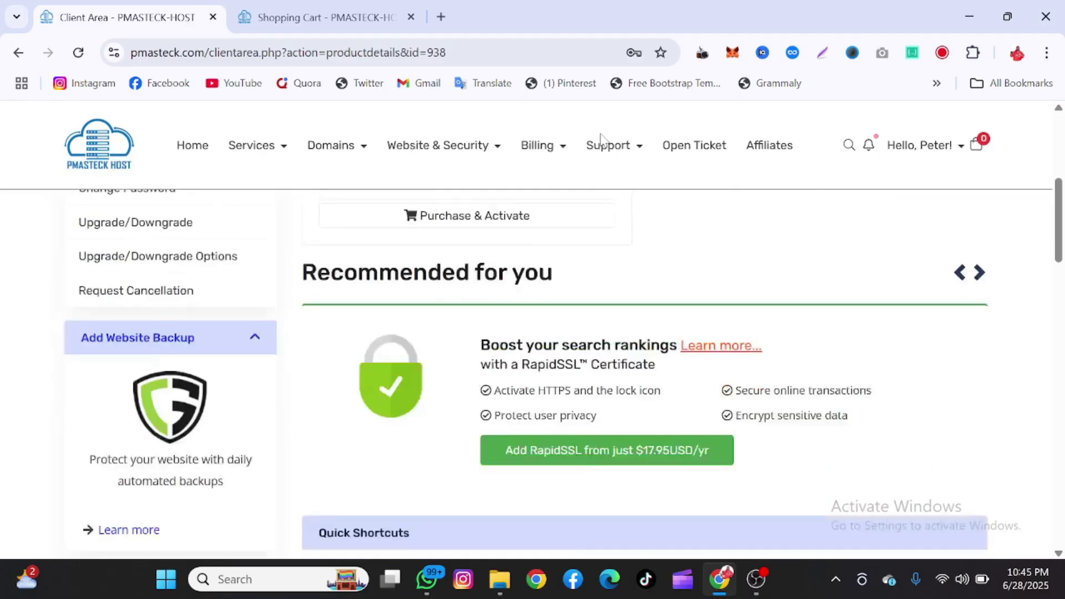
scroll(601, 138, down, 7)
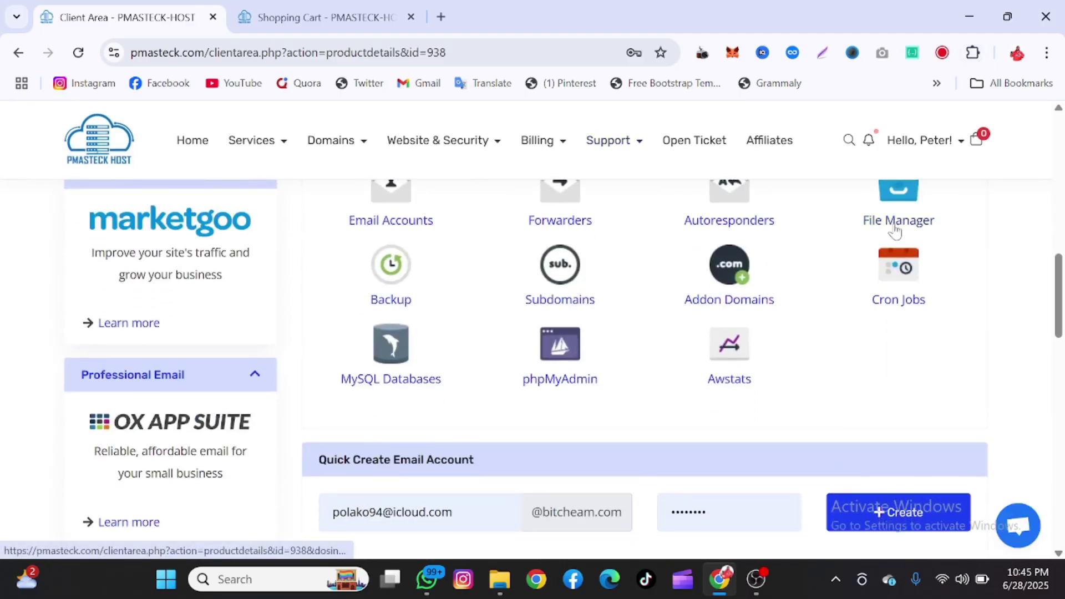
click(895, 229)
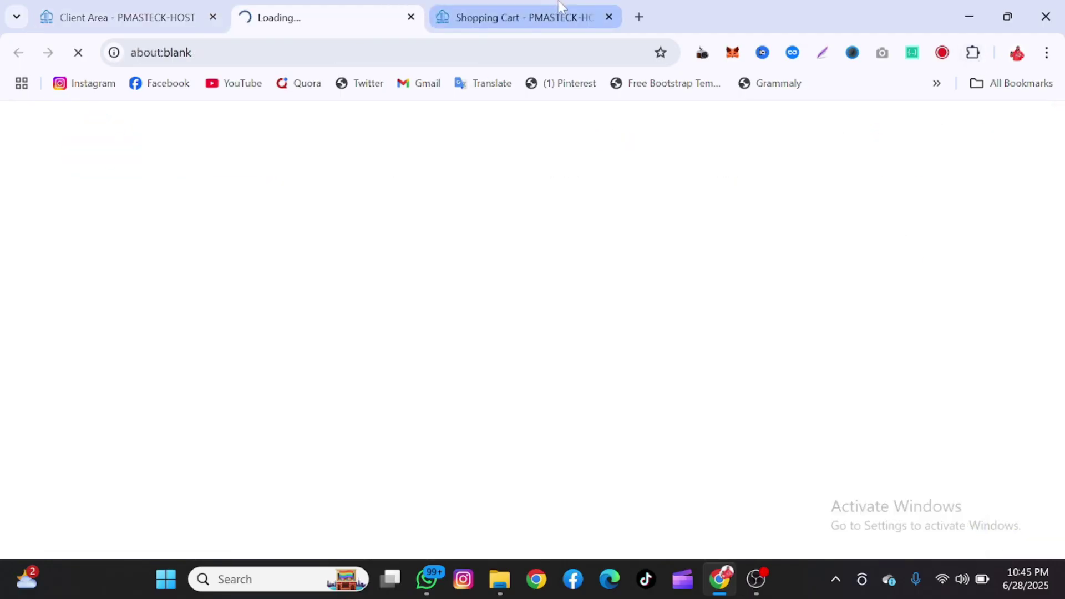
- Close the Shopping Cart tab, list public_html's contents, and open cPanel home in a new tab
click(608, 17)
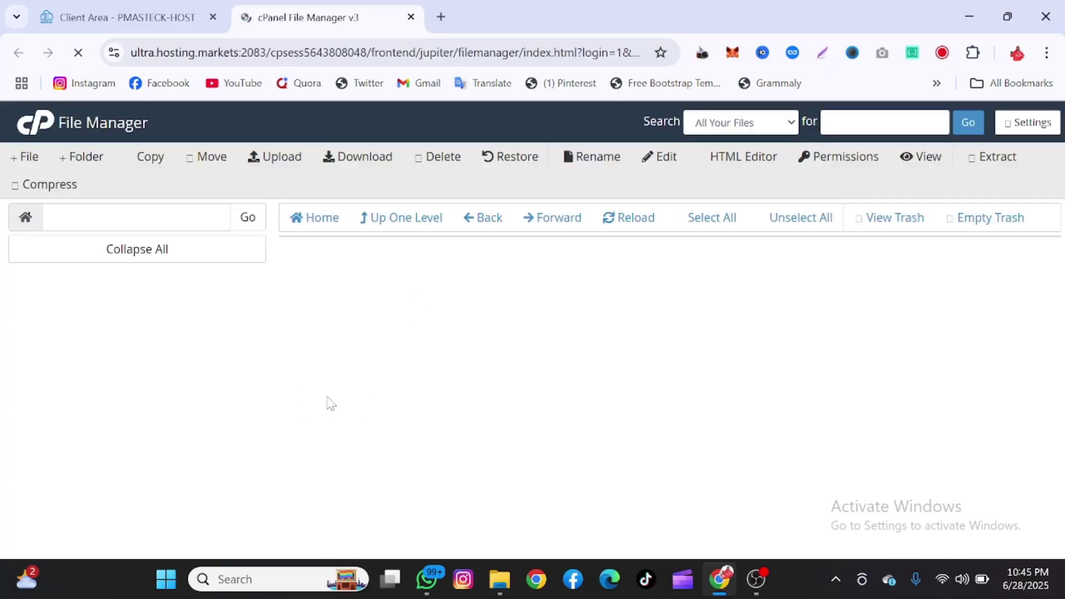
scroll(155, 444, down, 3)
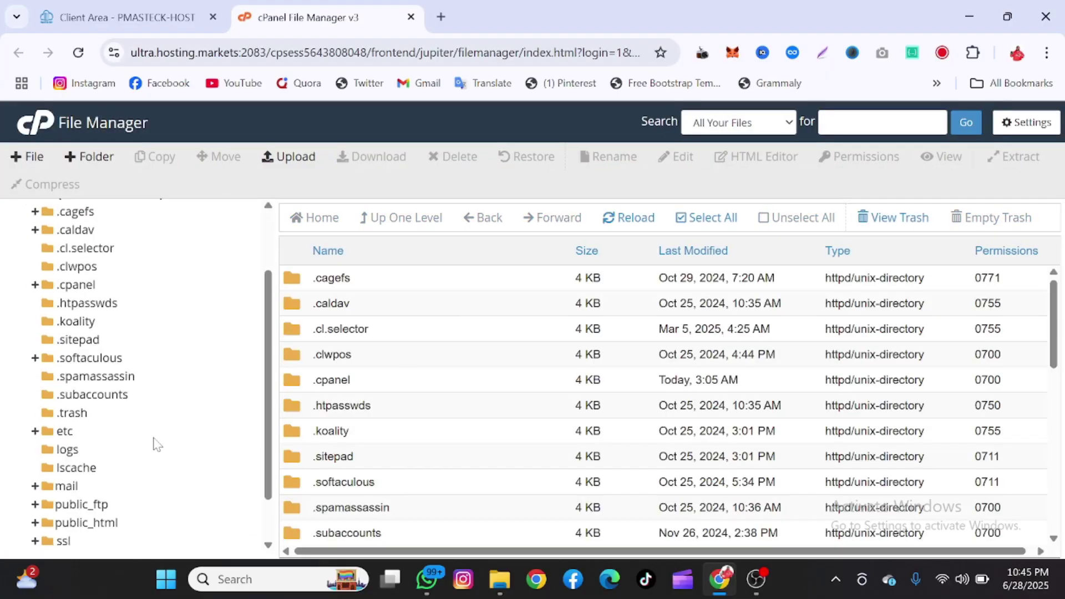
click(108, 508)
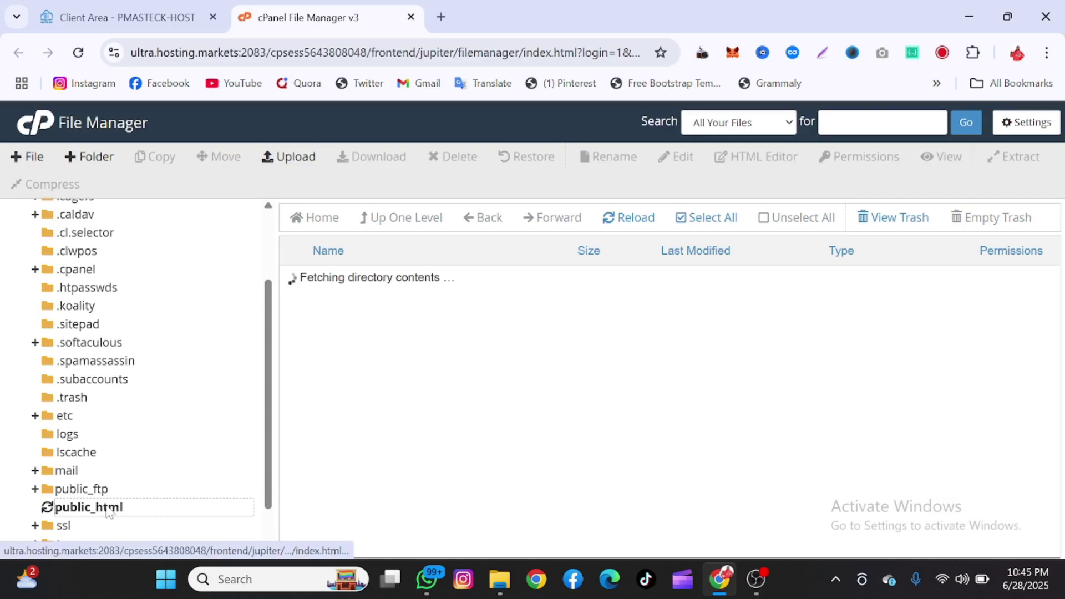
right_click(29, 123)
click(55, 143)
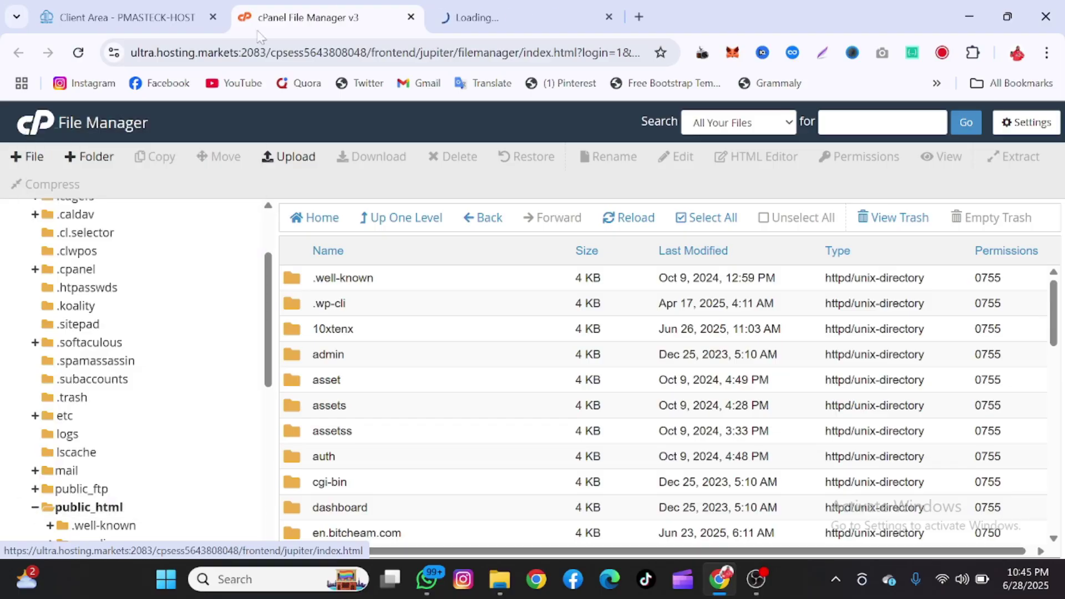
- In the new cPanel tab, search tools for 'fil' and open the File Manager result
click(470, 7)
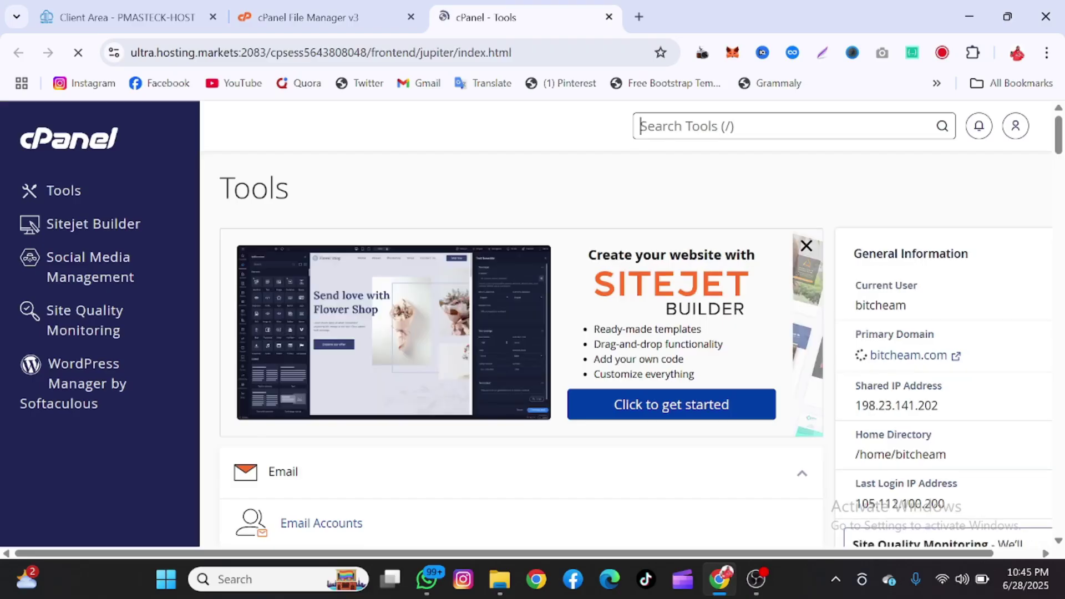
text(fil)
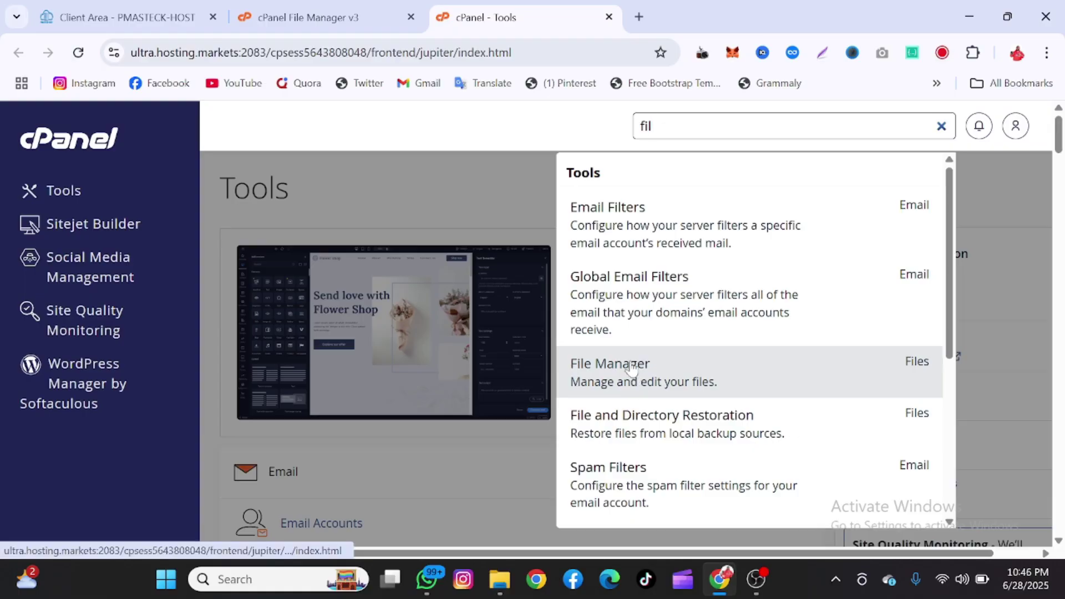
click(637, 383)
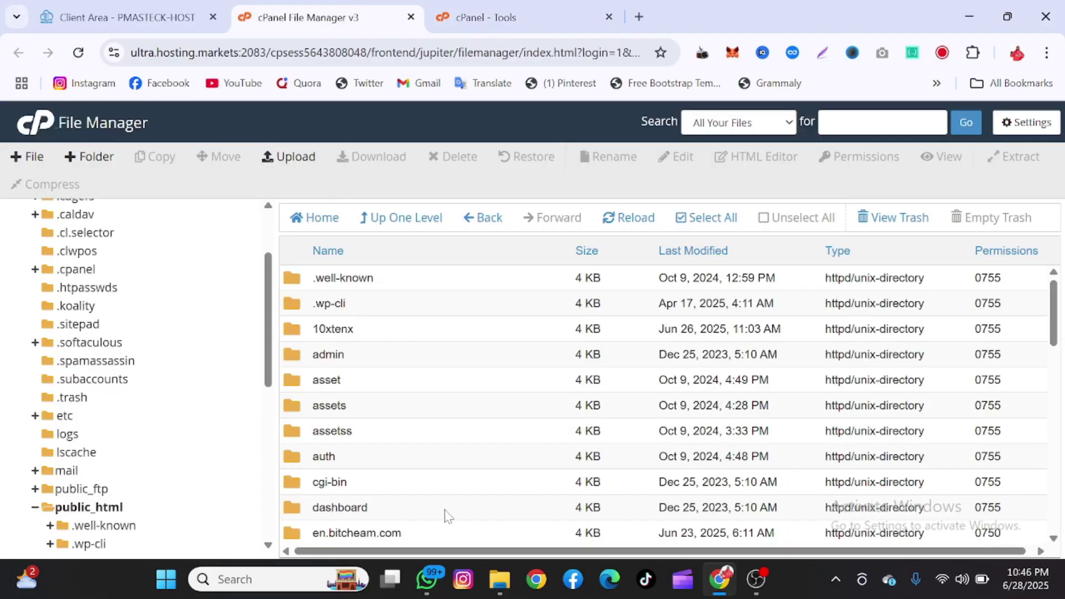
- Select all of public_html and deselect en.bitcheam.com, briefly entering tk.bitcheam.com and returning
scroll(164, 544, down, 6)
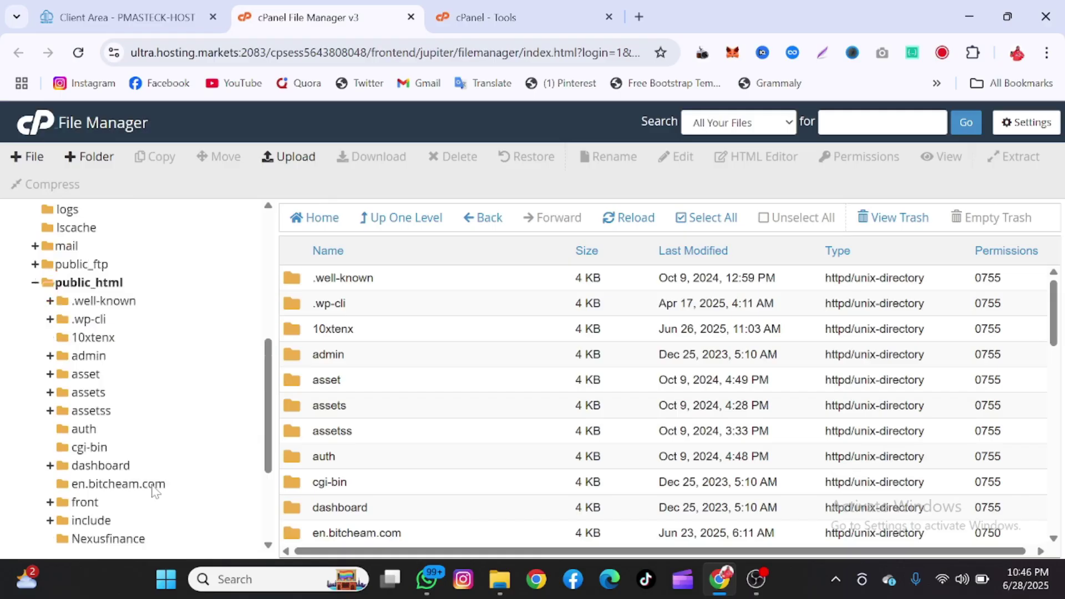
scroll(154, 491, up, 1)
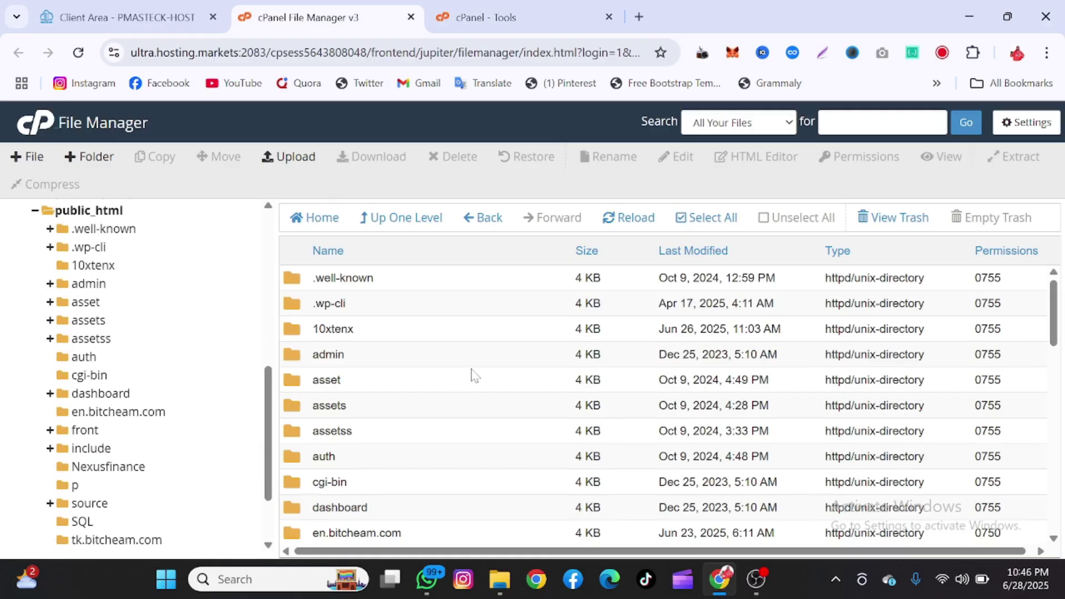
scroll(472, 376, down, 10)
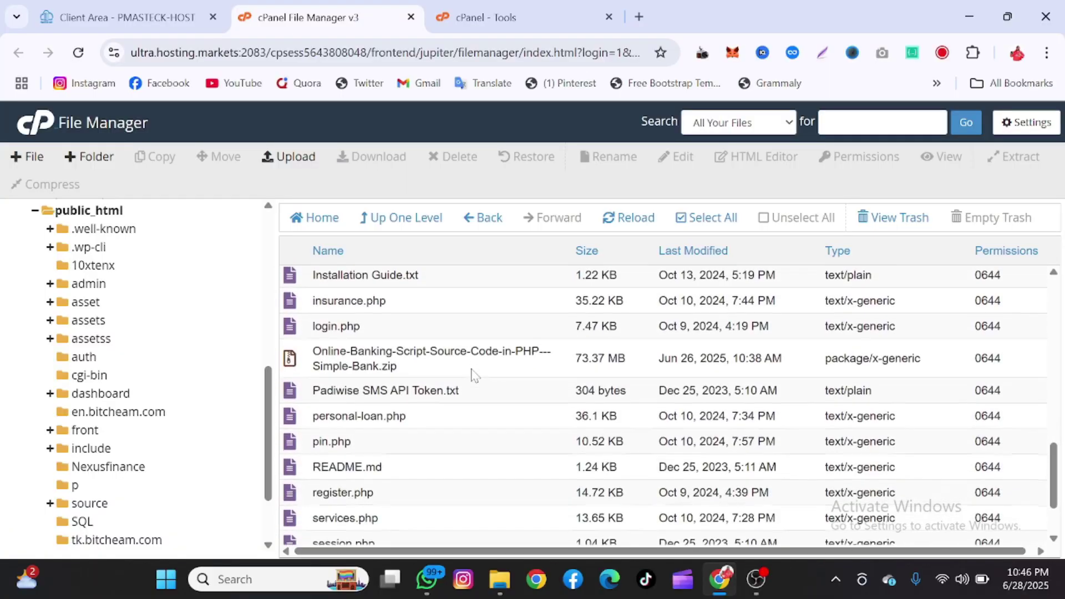
scroll(473, 376, up, 10)
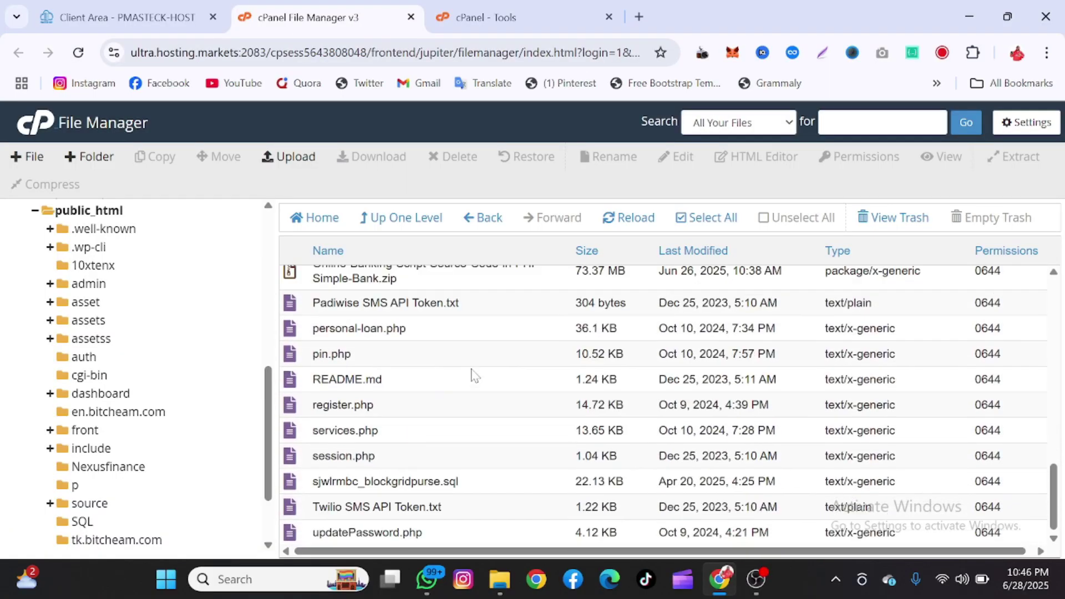
click(713, 218)
scroll(464, 421, down, 2)
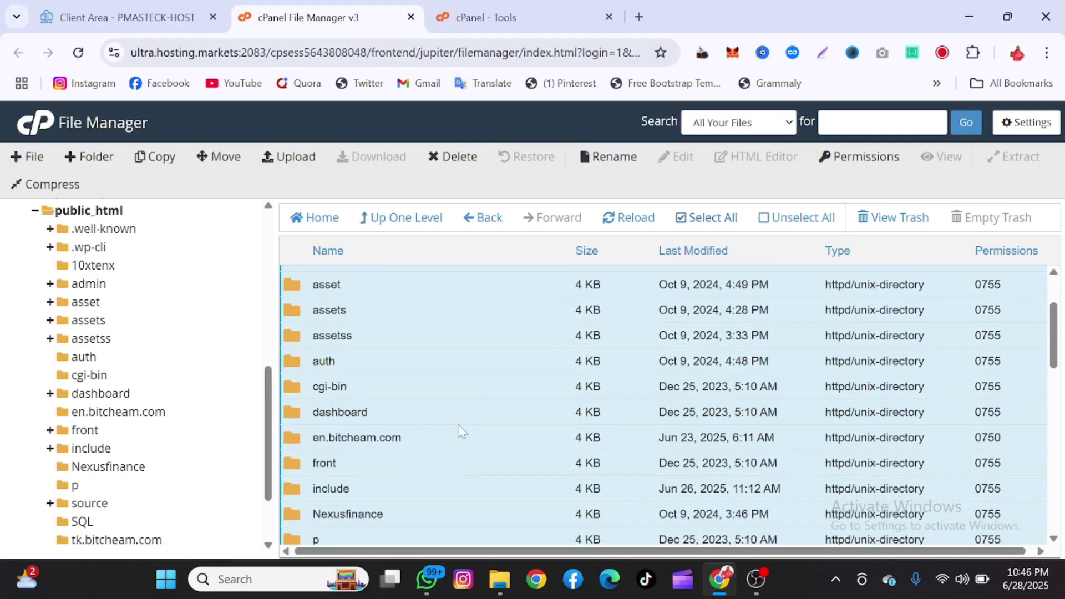
ctrl+click(456, 438)
scroll(457, 442, down, 3)
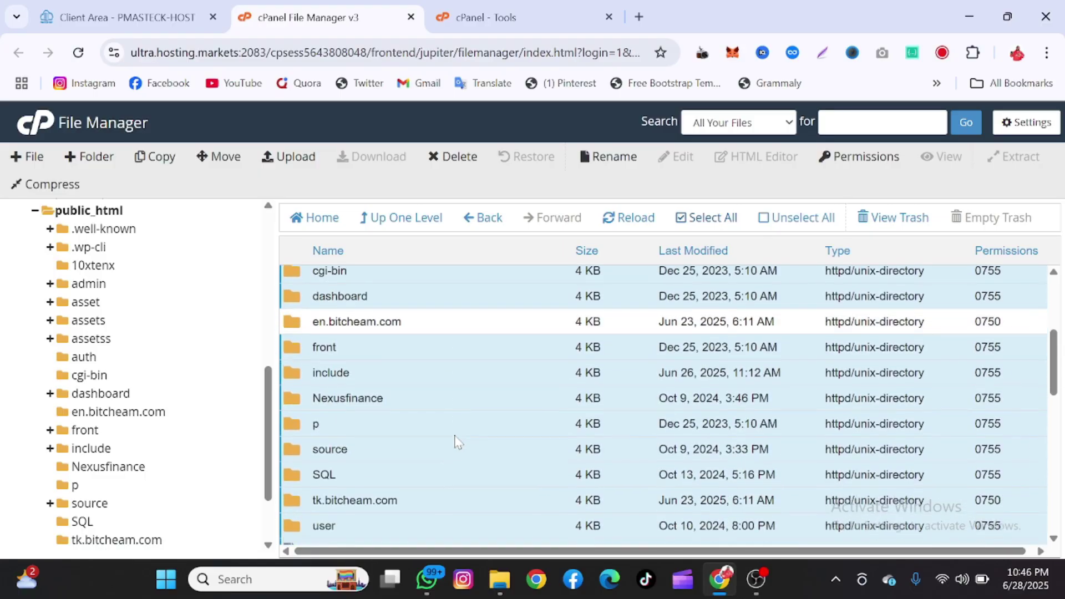
scroll(456, 442, down, 1)
double_click(456, 442)
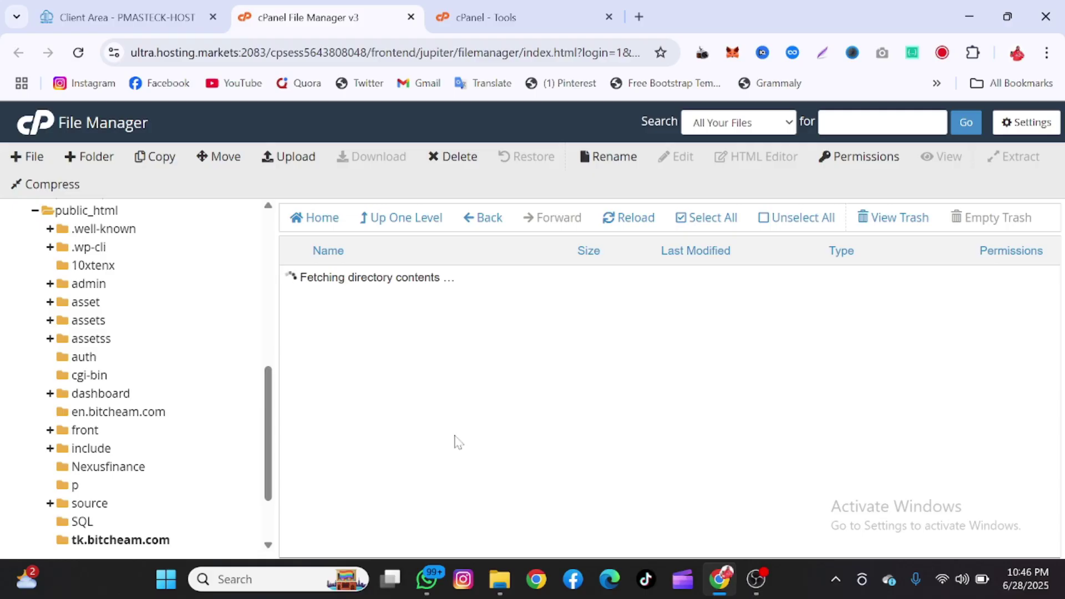
click(422, 218)
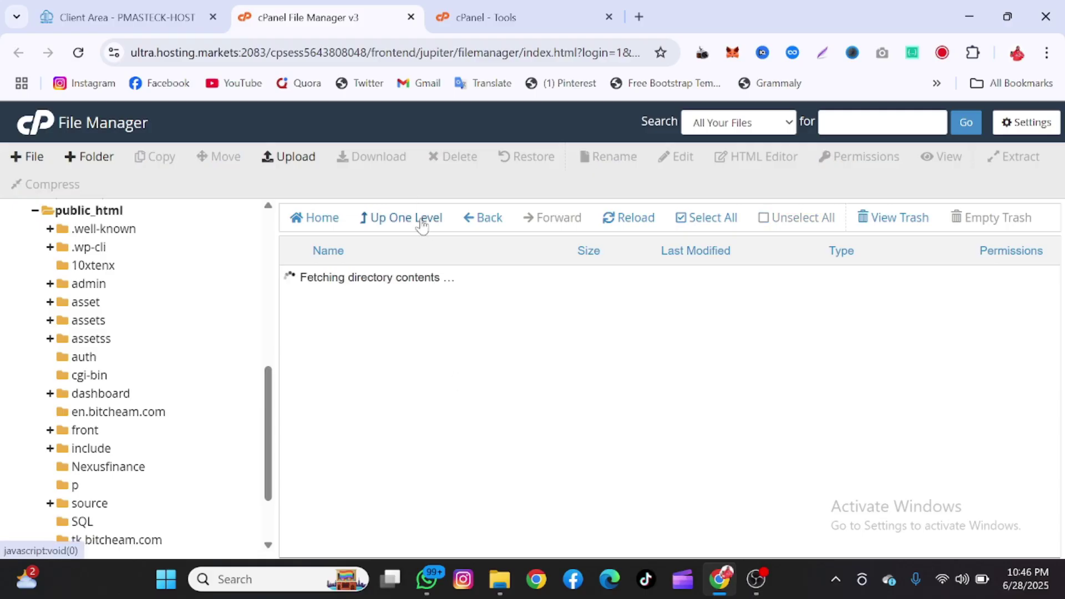
- Select everything in public_html except the en.bitcheam.com and tk.bitcheam.com folders
scroll(474, 411, down, 2)
scroll(475, 412, down, 1)
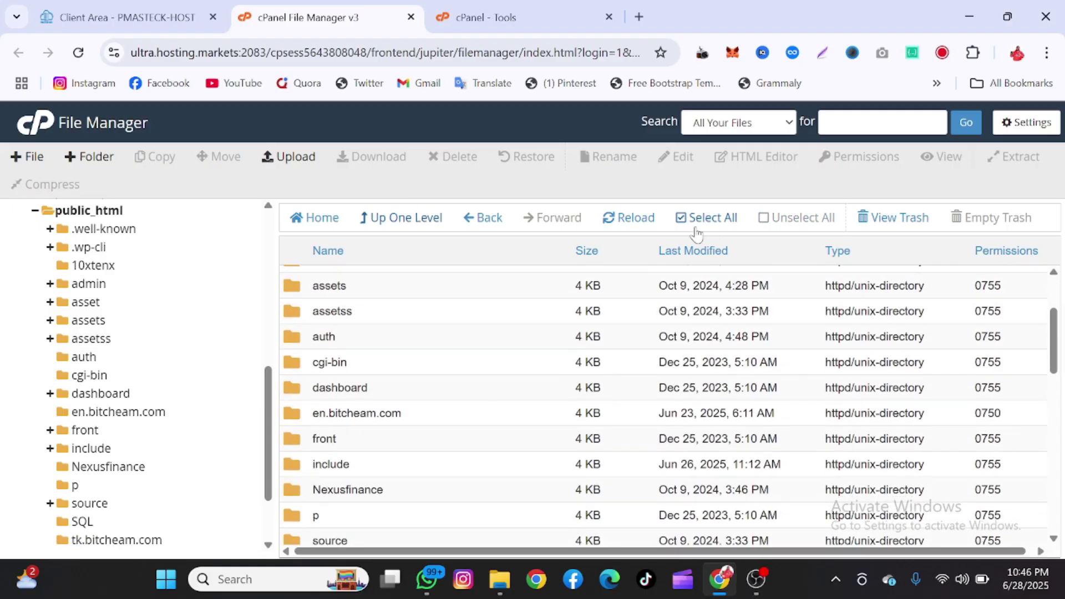
click(692, 225)
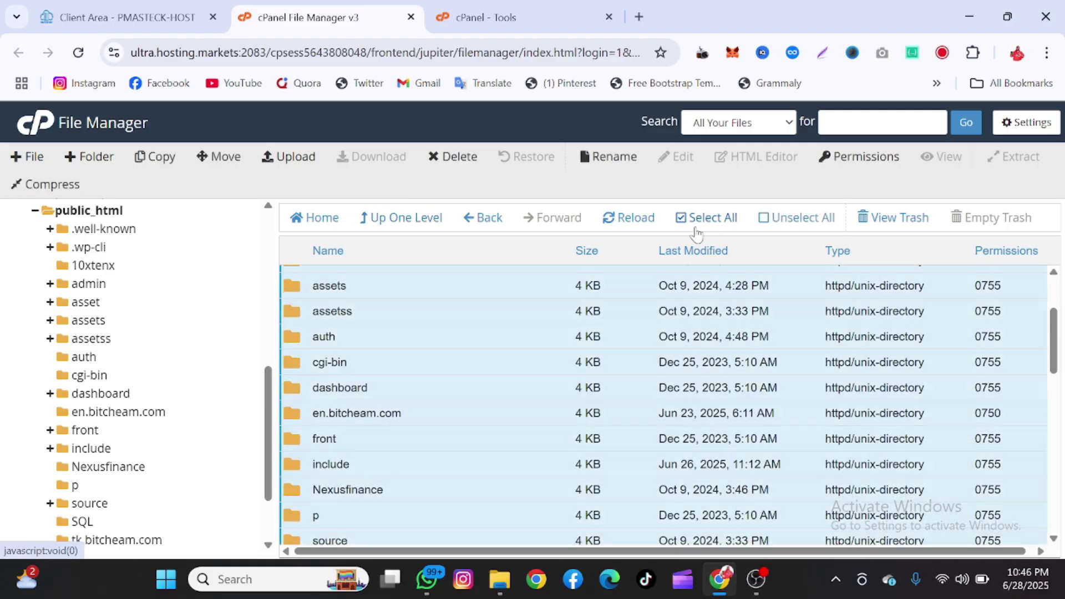
ctrl+click(447, 421)
scroll(447, 421, down, 2)
scroll(447, 422, down, 1)
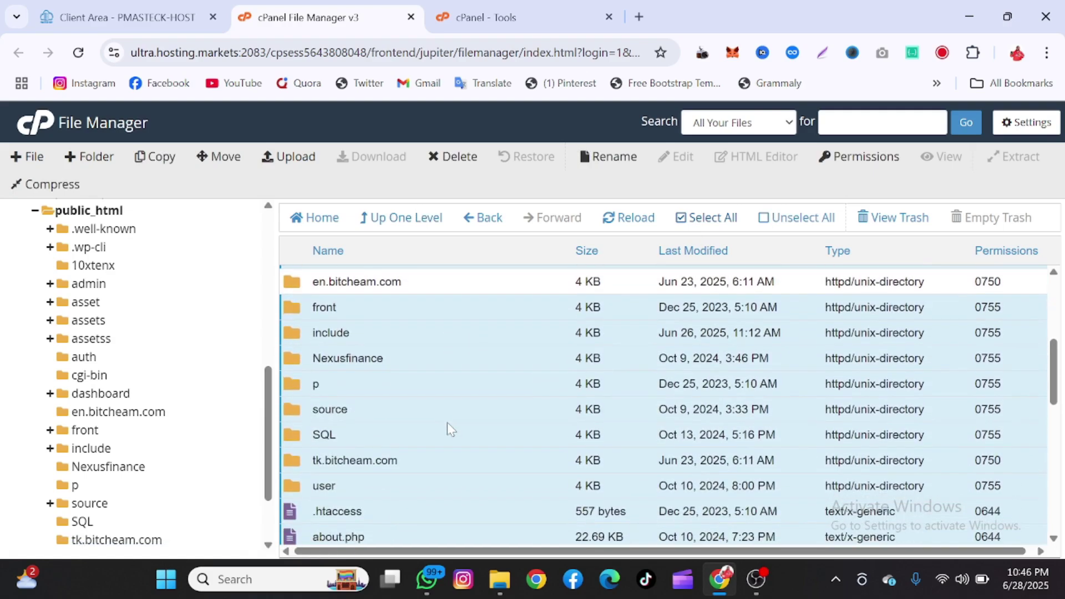
ctrl+click(436, 456)
scroll(437, 460, down, 10)
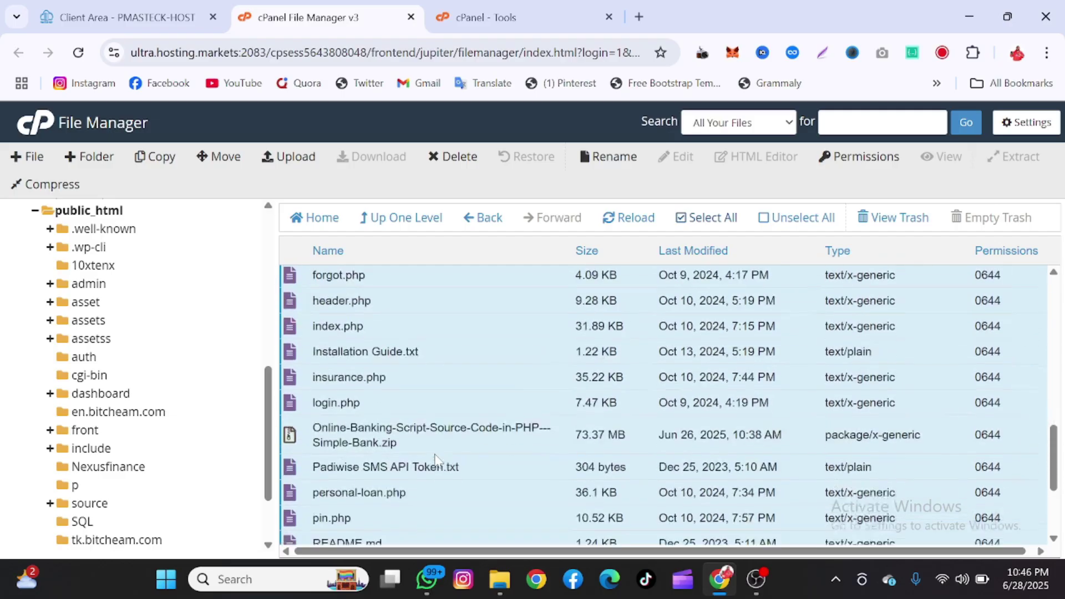
scroll(438, 460, up, 12)
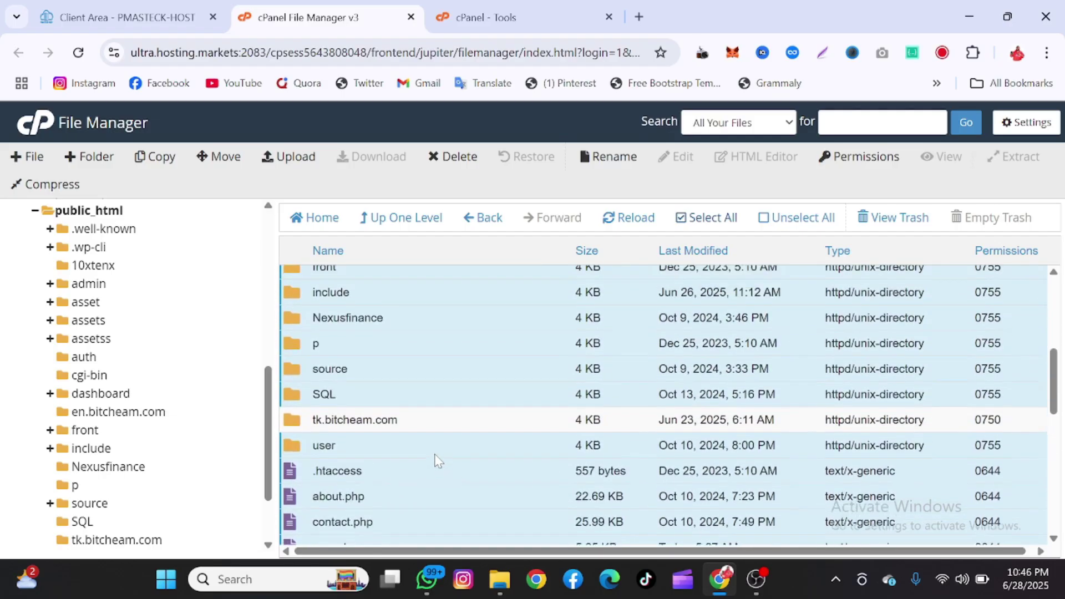
- Delete the selected items permanently, skipping the trash
right_click(438, 461)
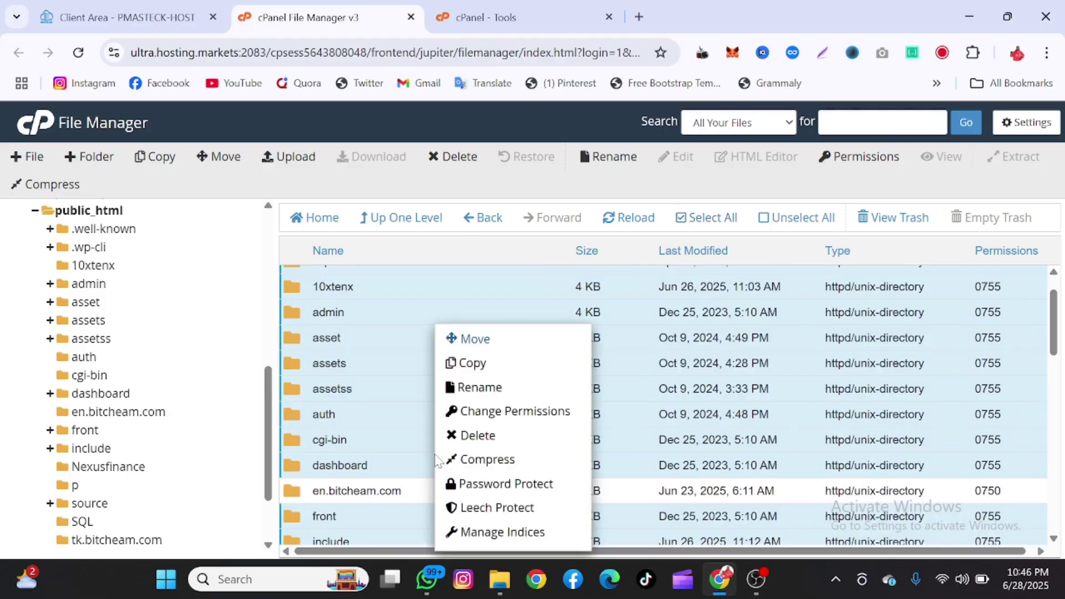
click(478, 438)
scroll(466, 436, down, 10)
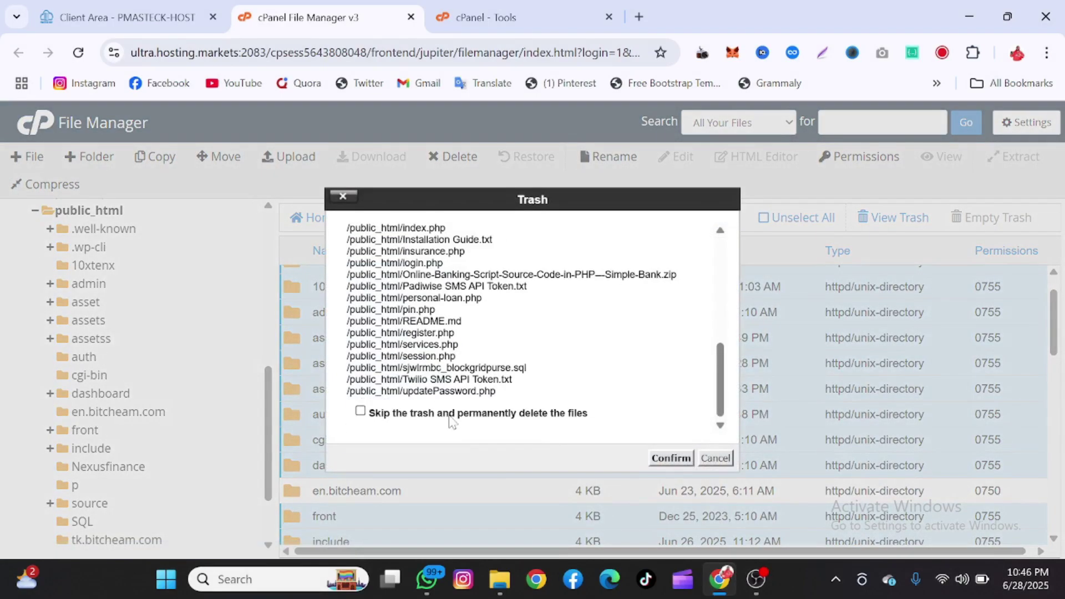
click(449, 413)
click(672, 458)
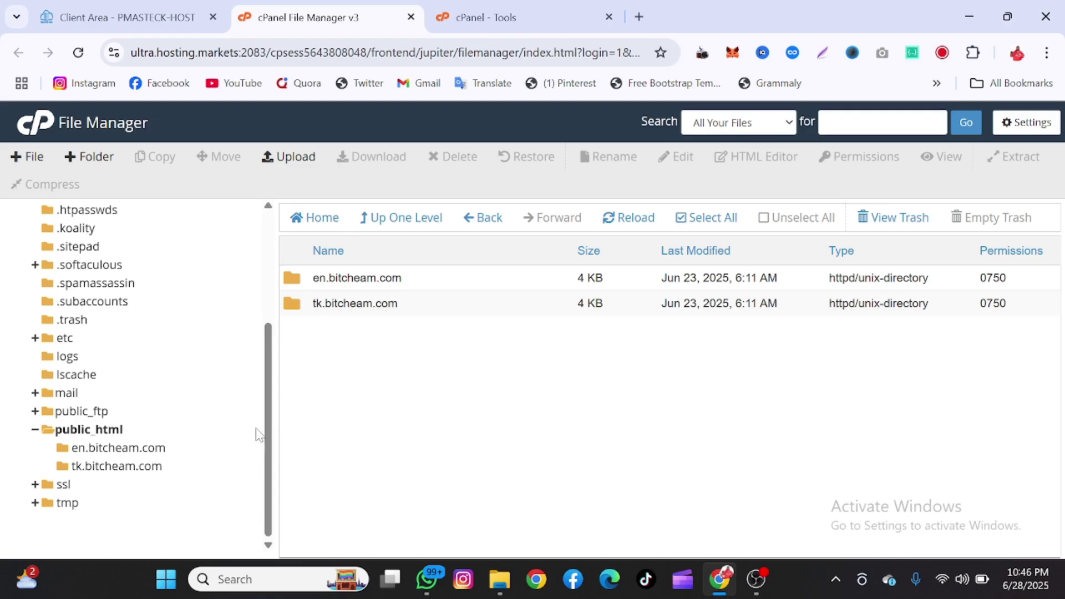
- Upload the 89.69 MB Newcapital.zip from Downloads, then go back to /home/bitcheam/public_html
scroll(269, 428, up, 3)
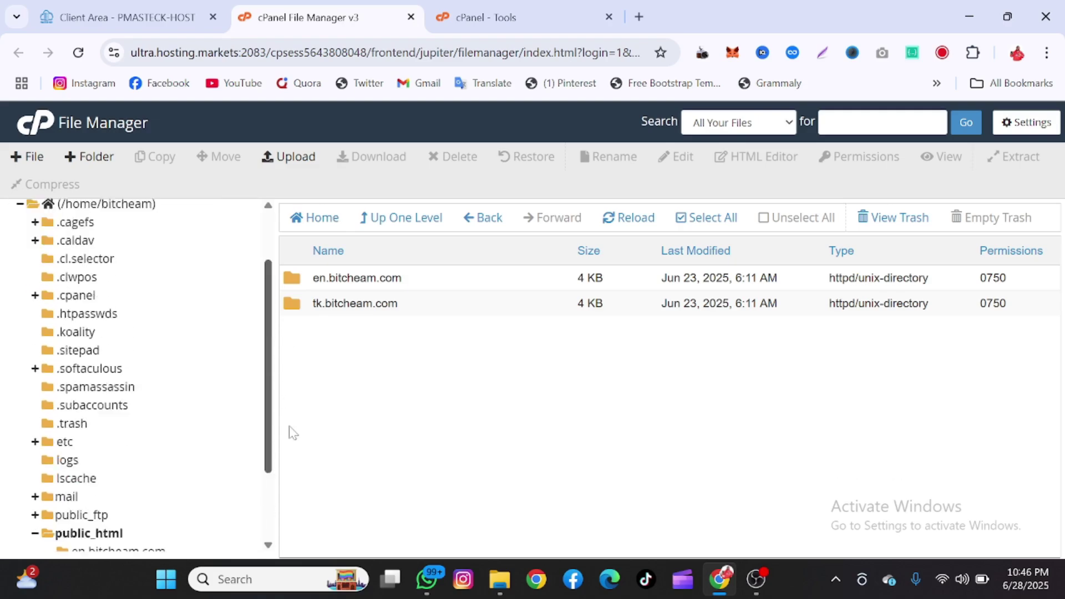
scroll(290, 438, down, 3)
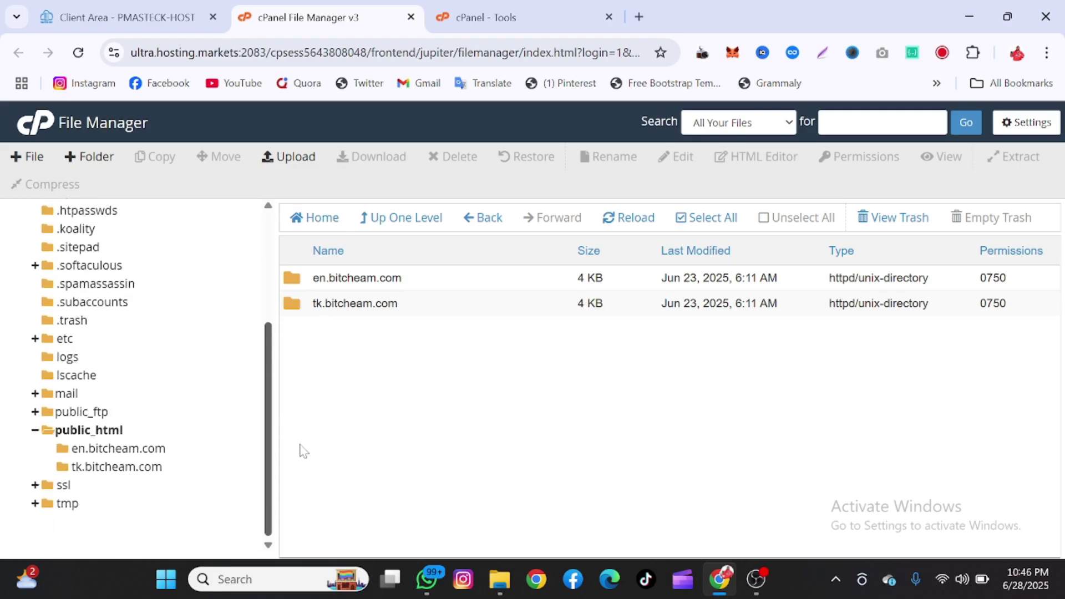
click(294, 161)
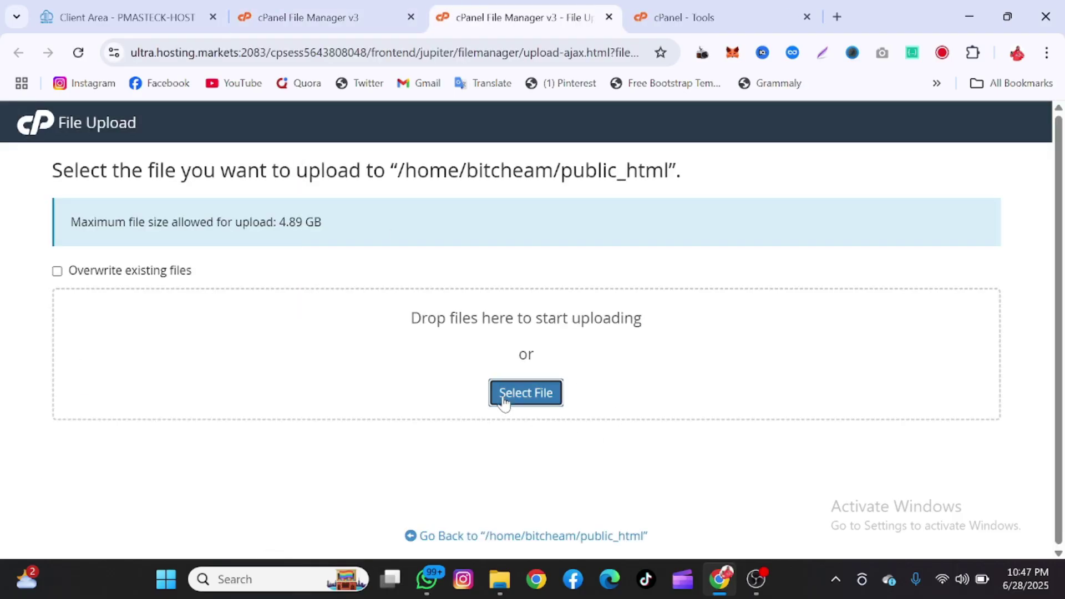
click(505, 400)
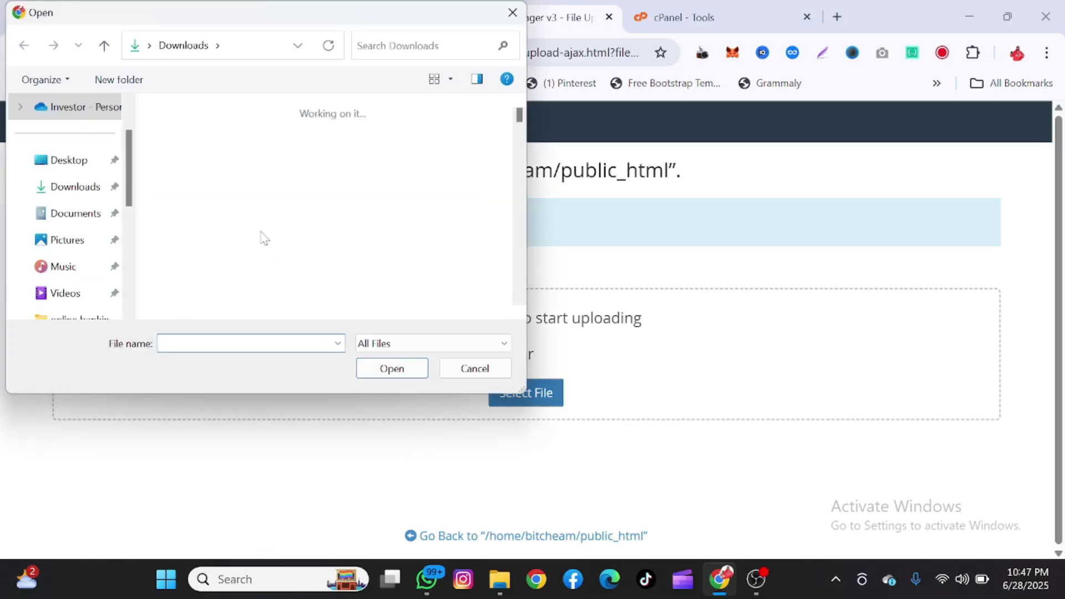
click(253, 158)
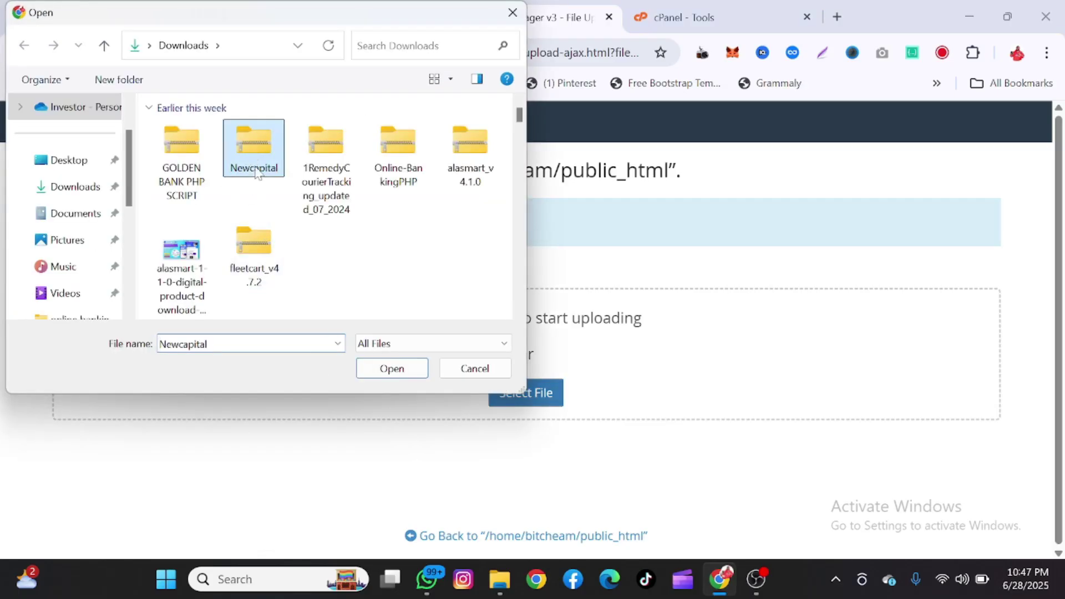
click(378, 373)
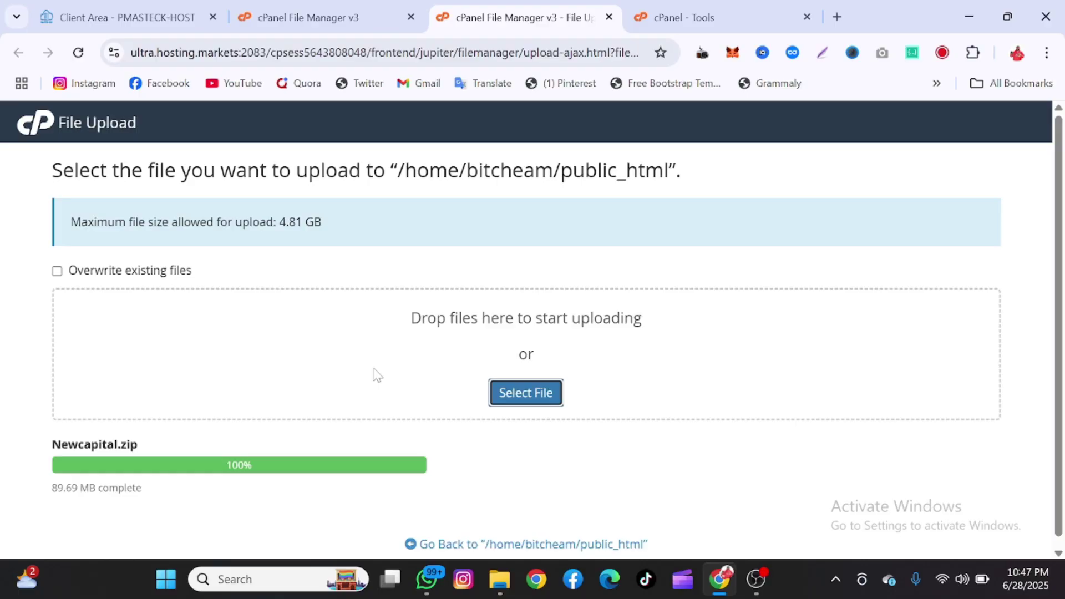
scroll(377, 376, down, 1)
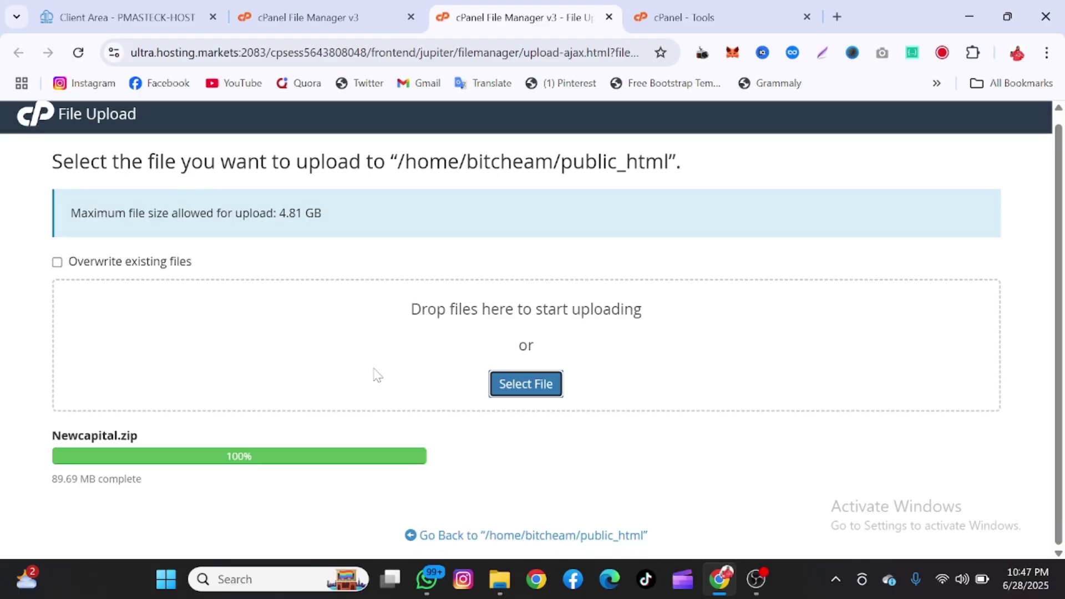
click(533, 537)
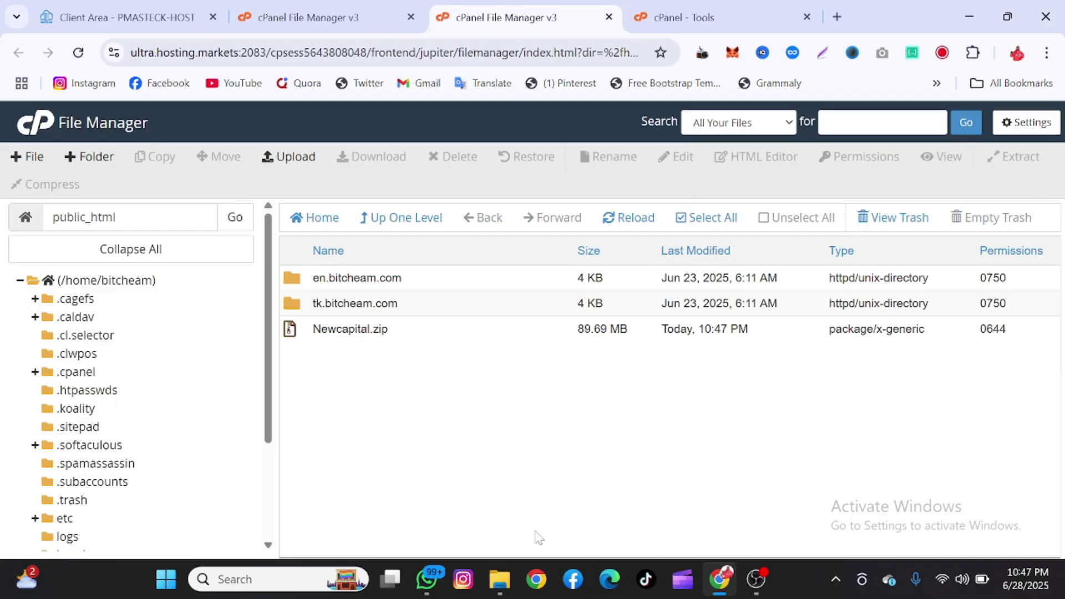
- Extract Newcapital.zip into /public_html, producing capitalxch.zip and capitalxch_db.sql, and close the results
click(486, 326)
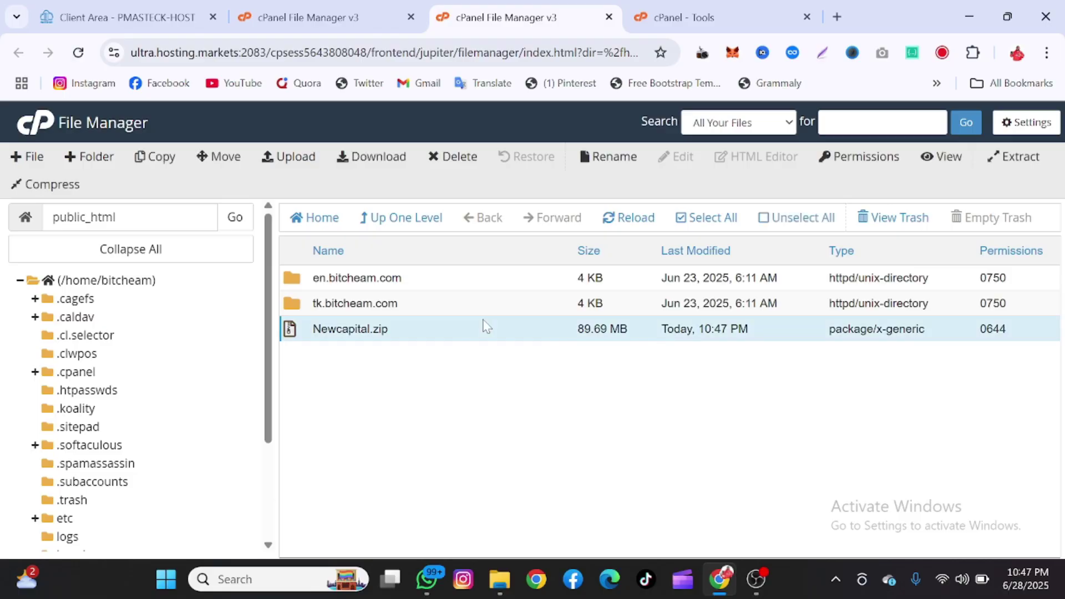
right_click(484, 322)
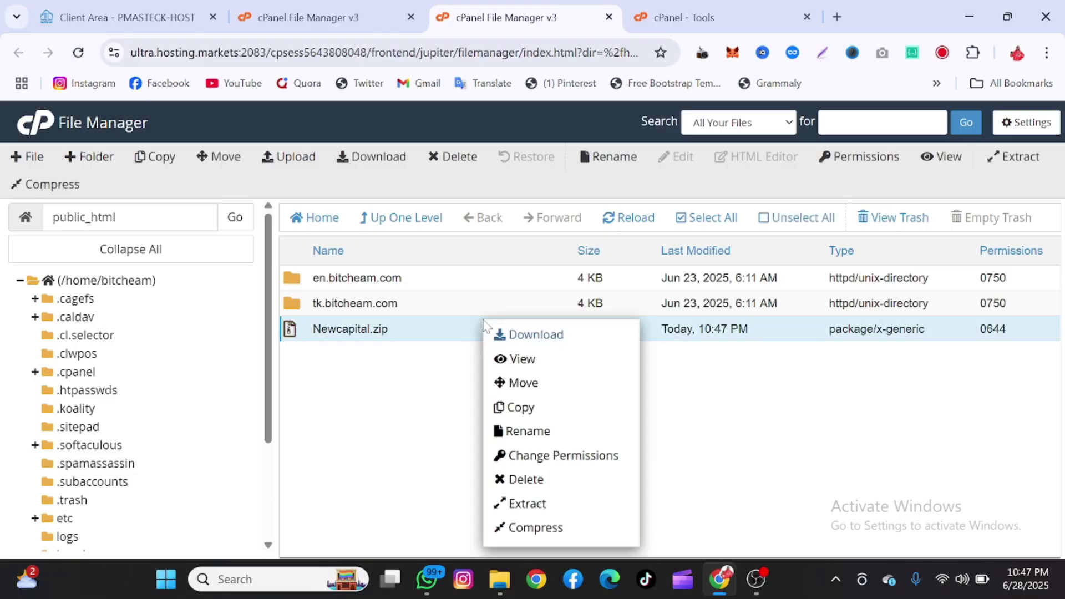
click(516, 505)
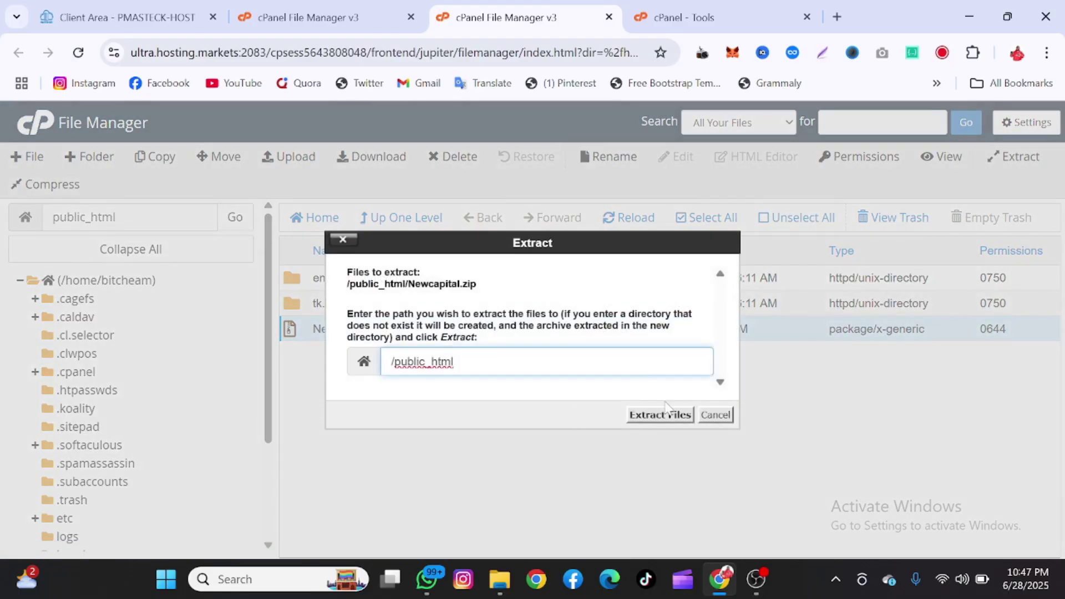
drag(416, 362, 441, 362)
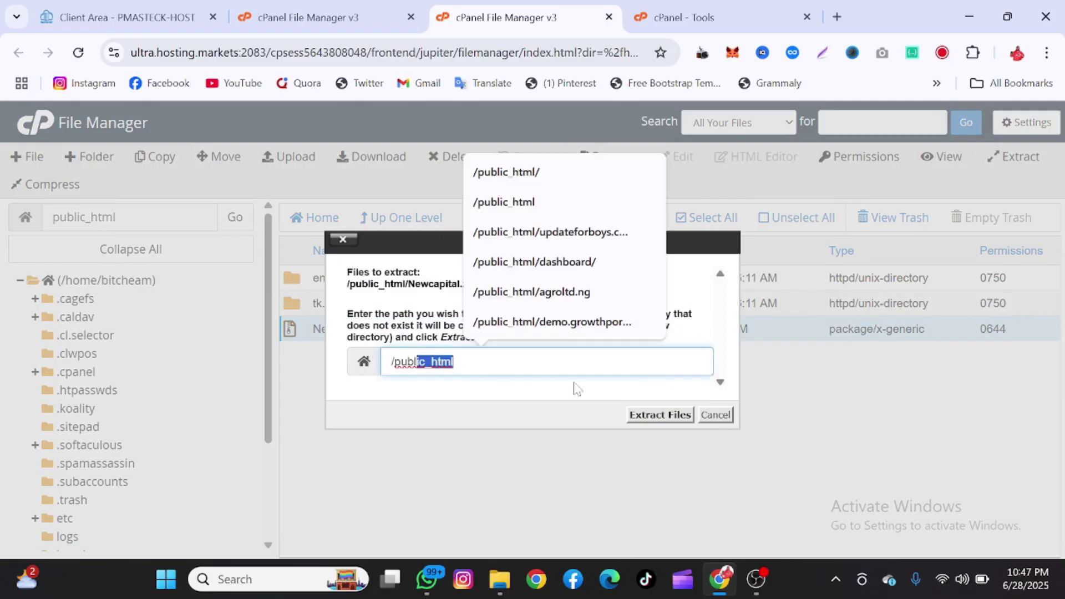
click(661, 415)
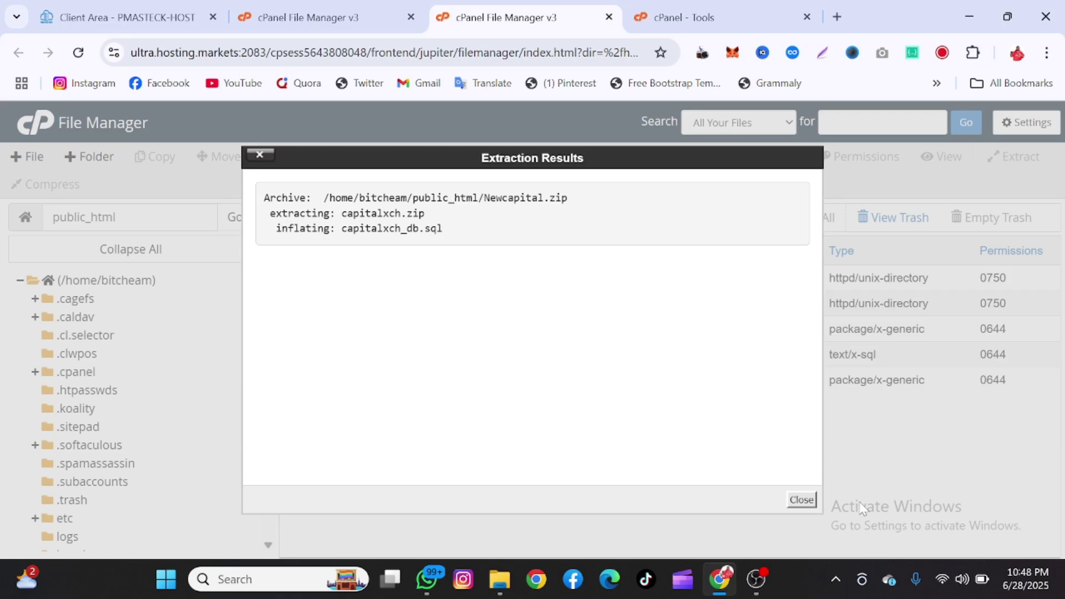
click(800, 501)
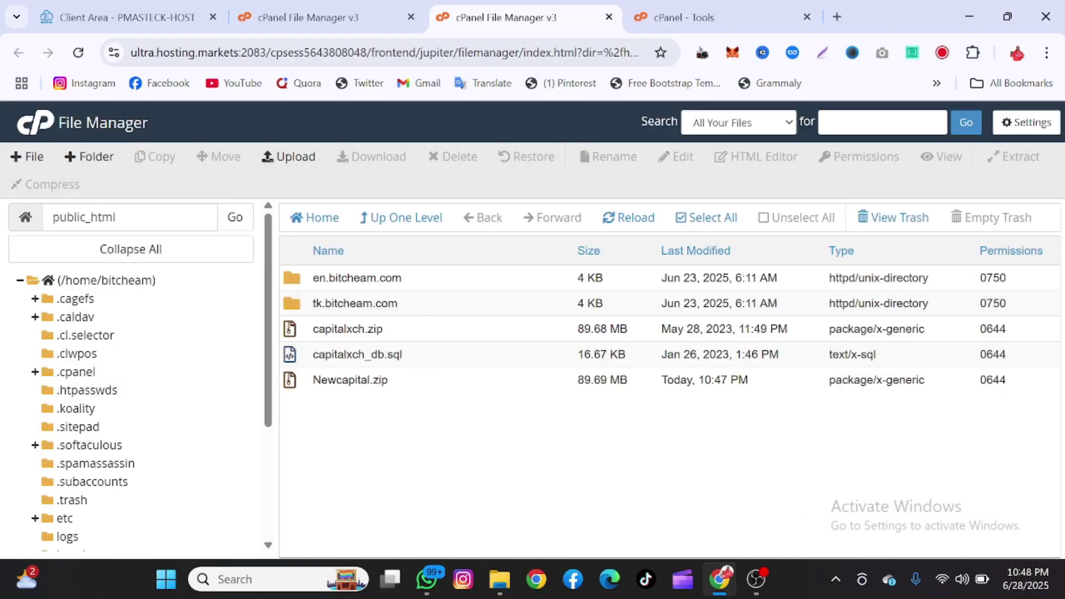
- Download capitalxch_db.sql to the computer and extract capitalxch.zip into public_html
click(417, 362)
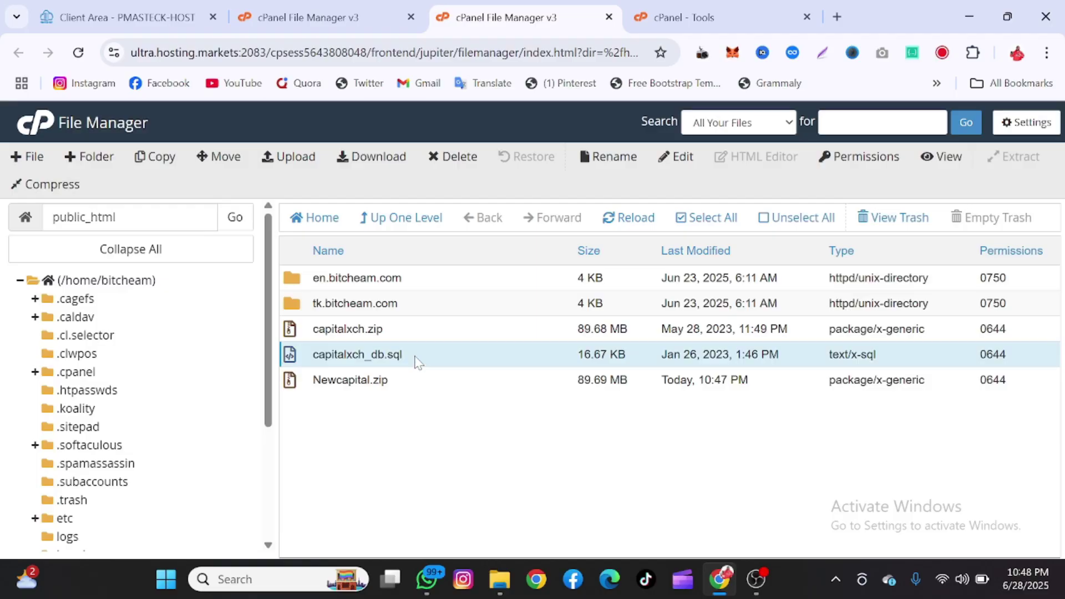
click(366, 157)
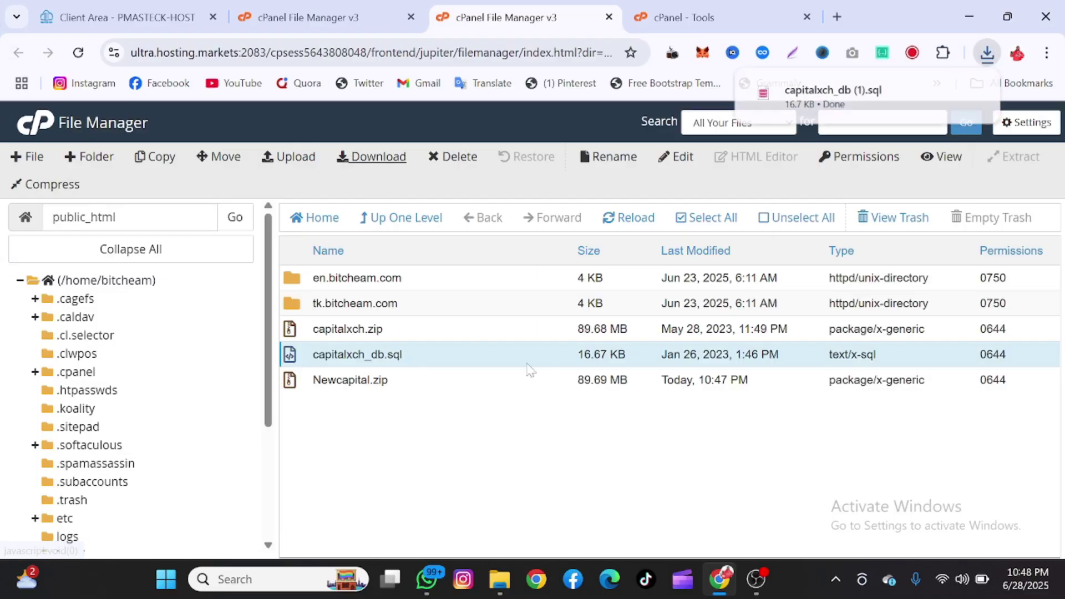
click(421, 331)
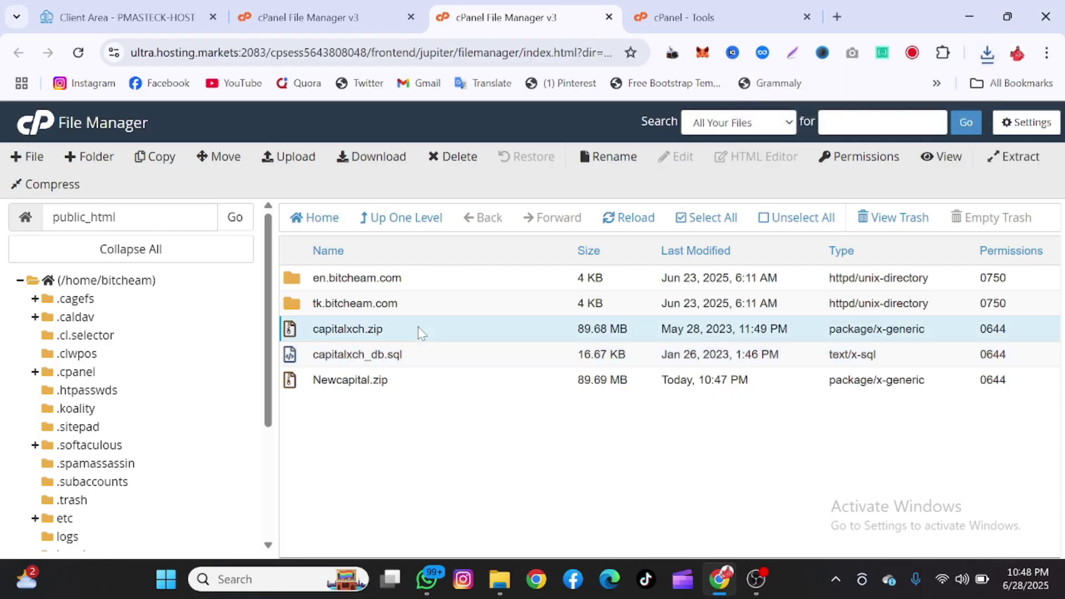
right_click(421, 331)
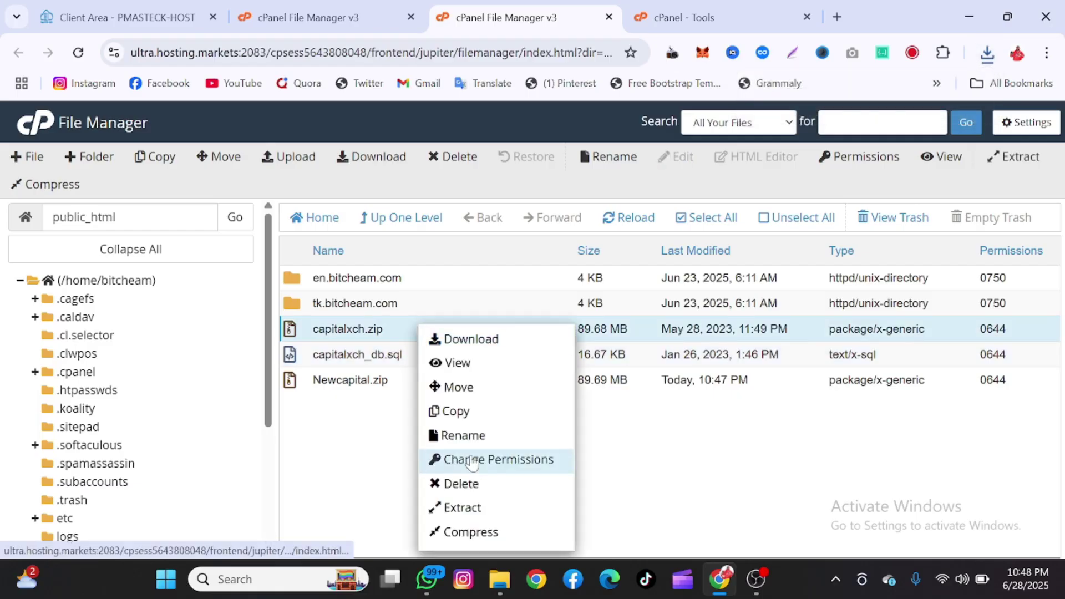
click(447, 507)
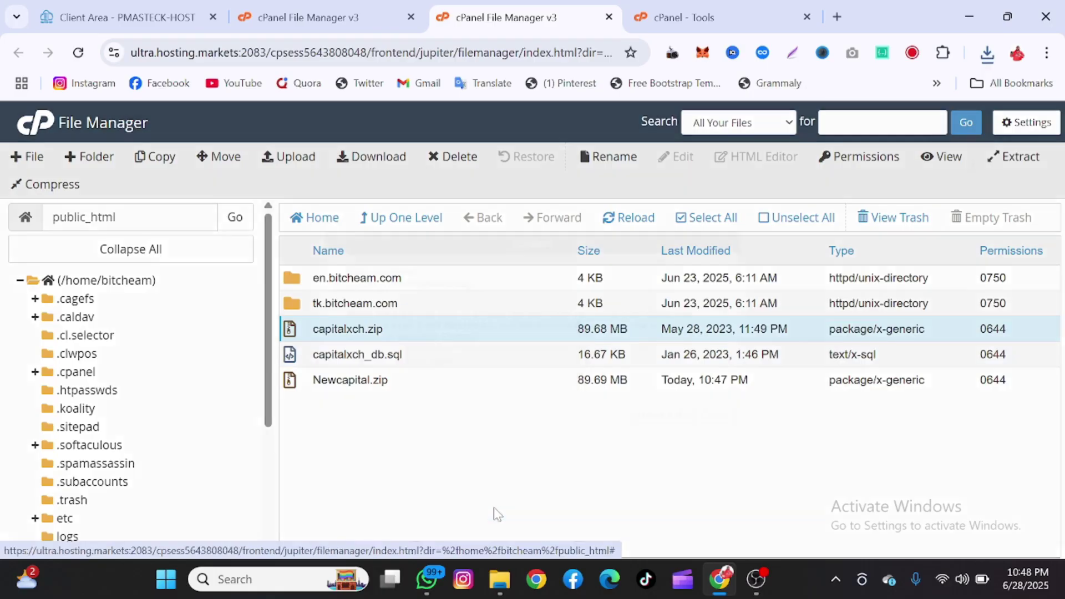
click(638, 418)
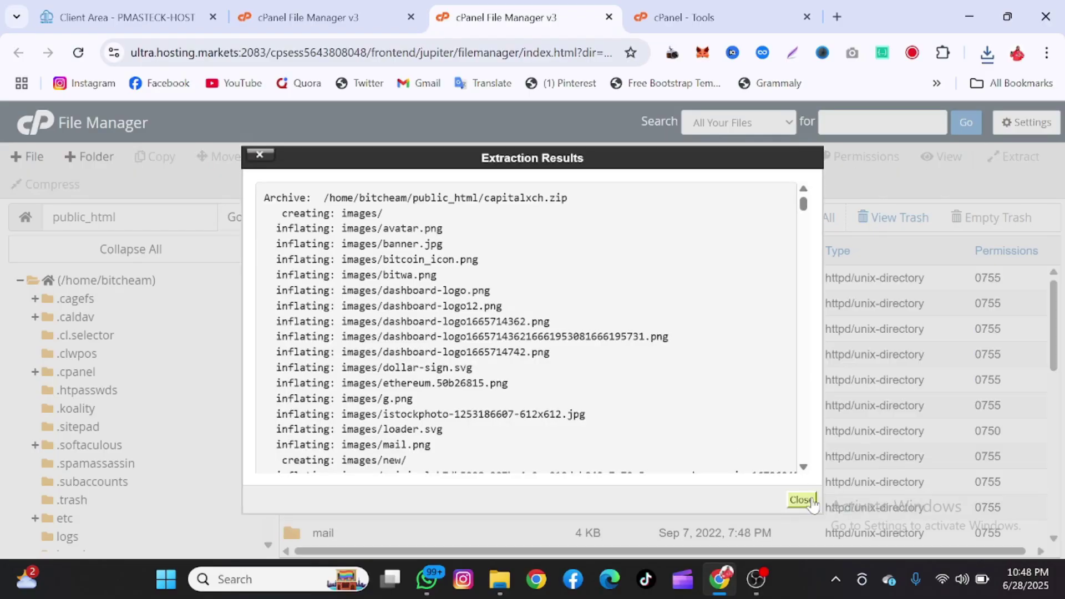
click(802, 500)
scroll(513, 467, down, 7)
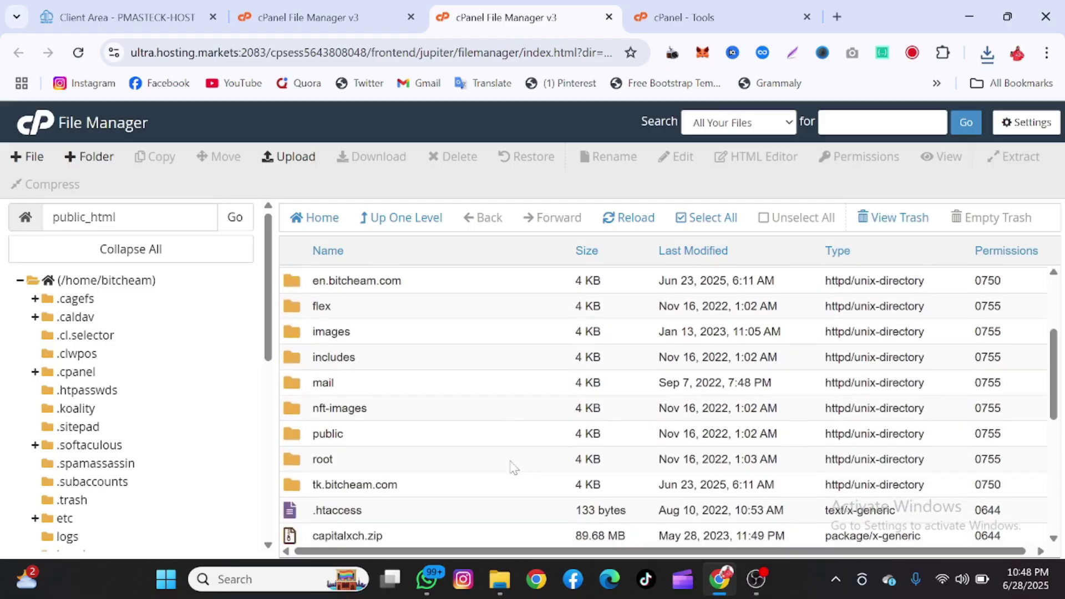
- Look inside the includes folder, then return to public_html
scroll(513, 468, down, 2)
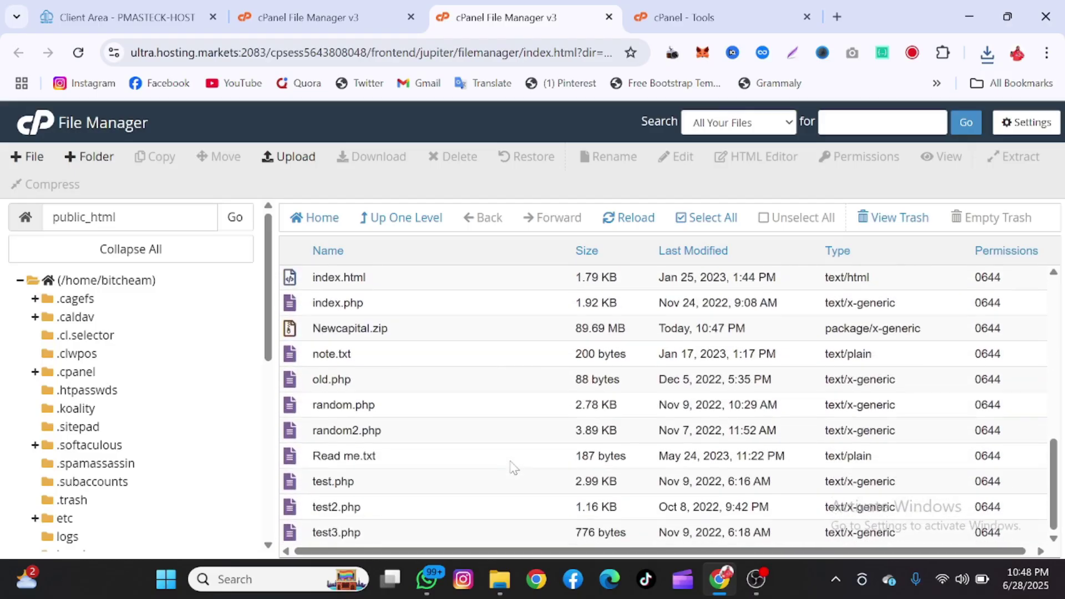
scroll(513, 468, up, 2)
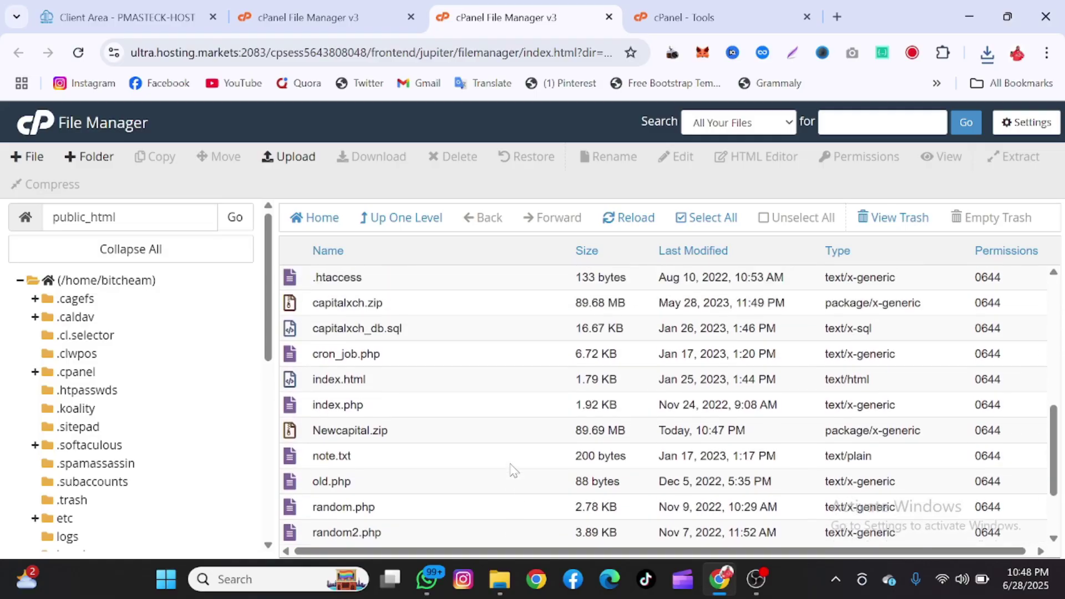
scroll(513, 469, up, 4)
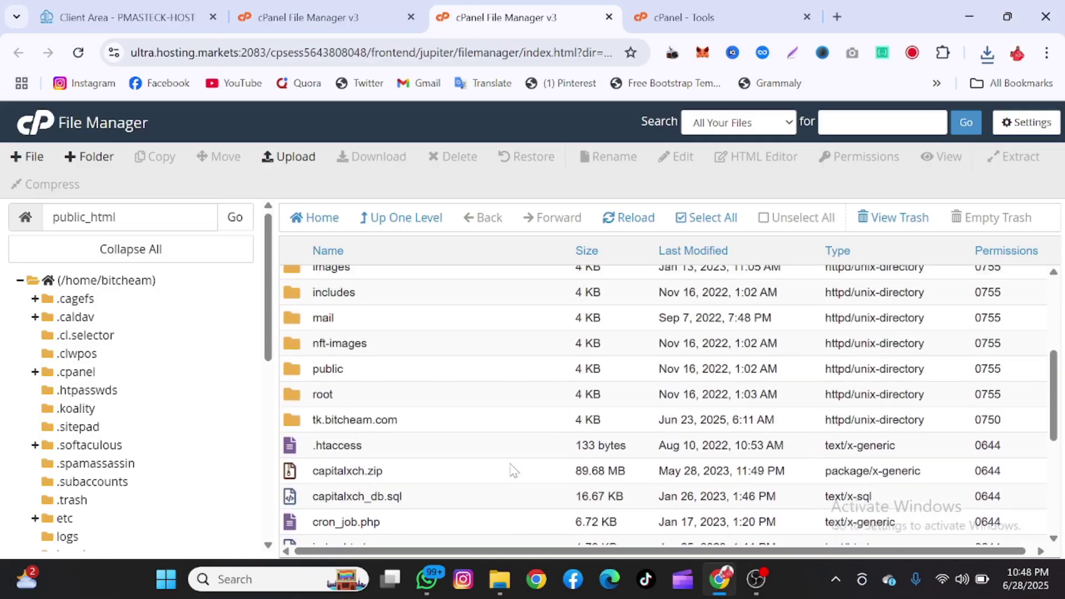
scroll(513, 469, up, 3)
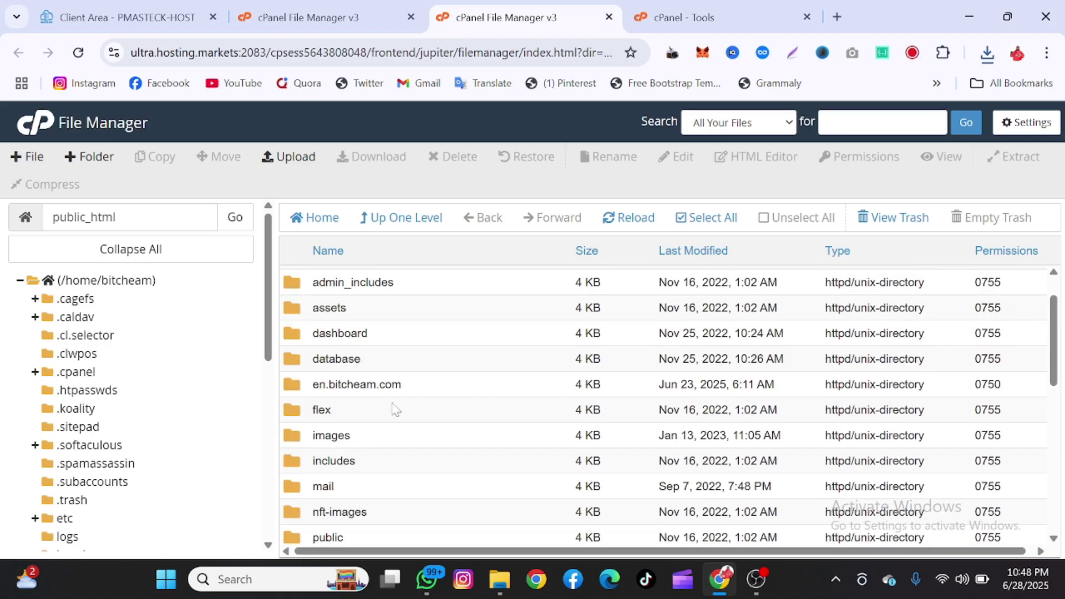
scroll(433, 419, down, 1)
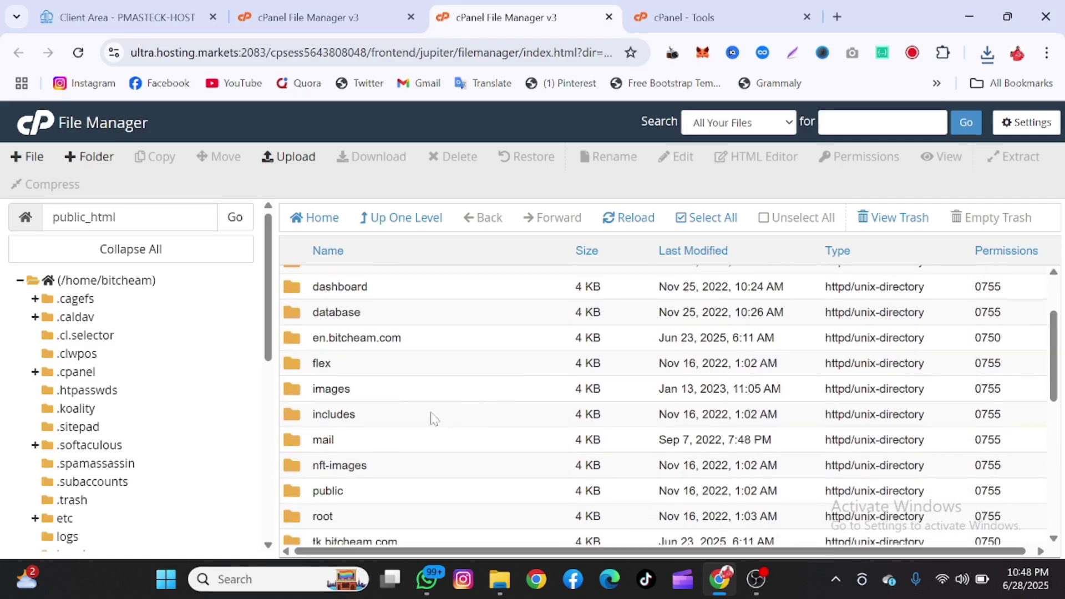
double_click(408, 413)
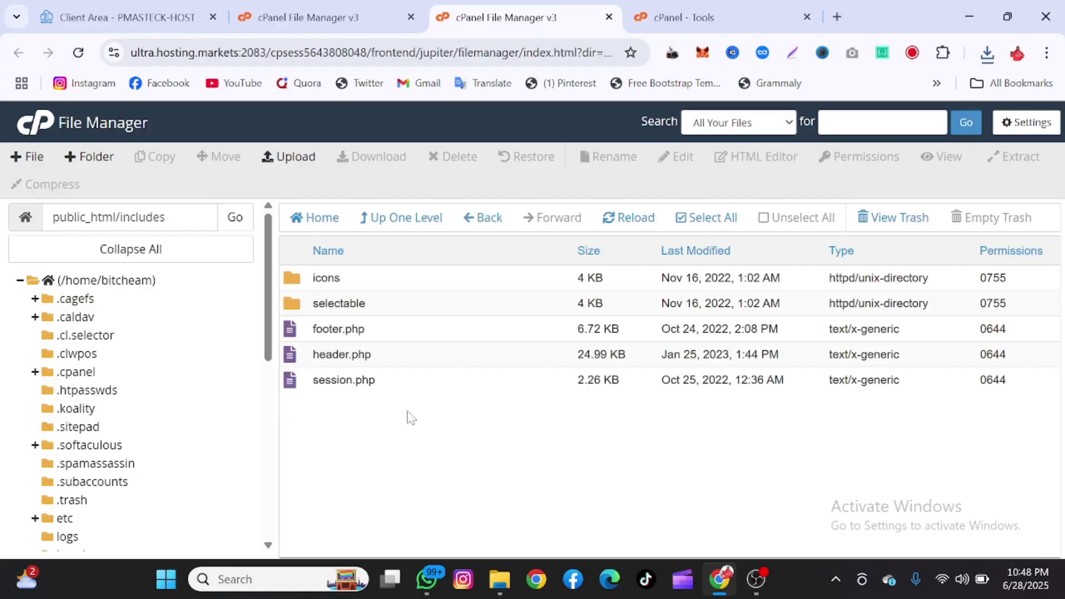
click(420, 223)
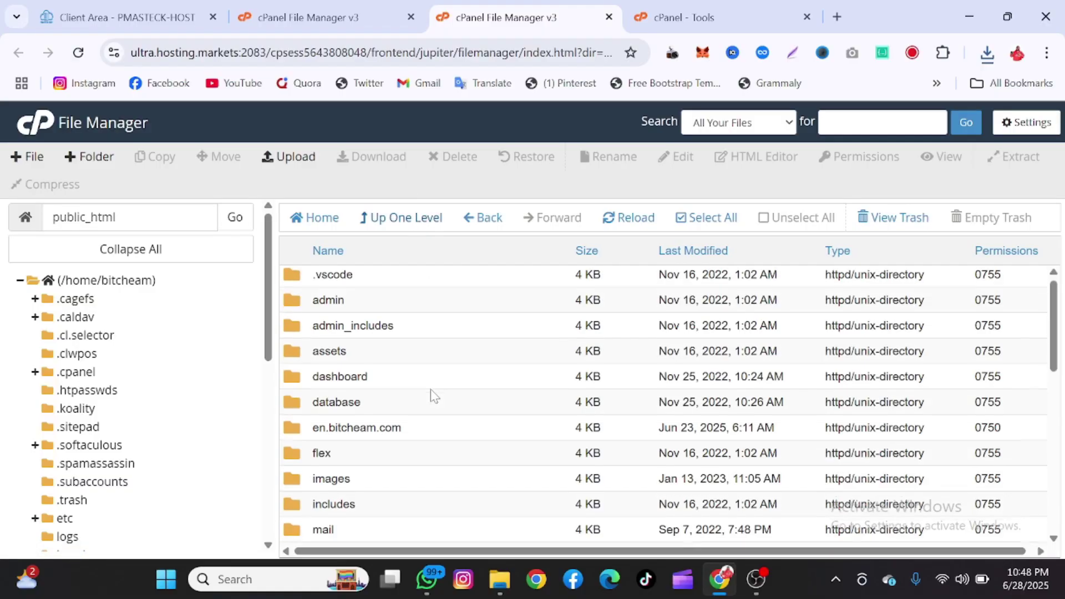
- Look through the public folder's contents, then return to public_html
scroll(431, 397, down, 3)
double_click(388, 409)
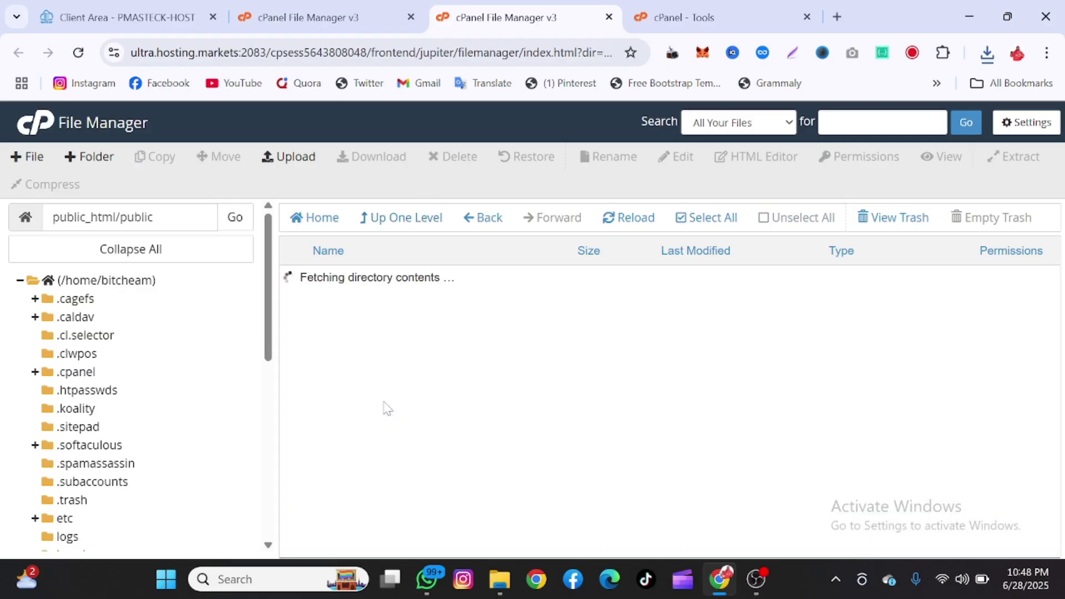
scroll(427, 395, down, 1)
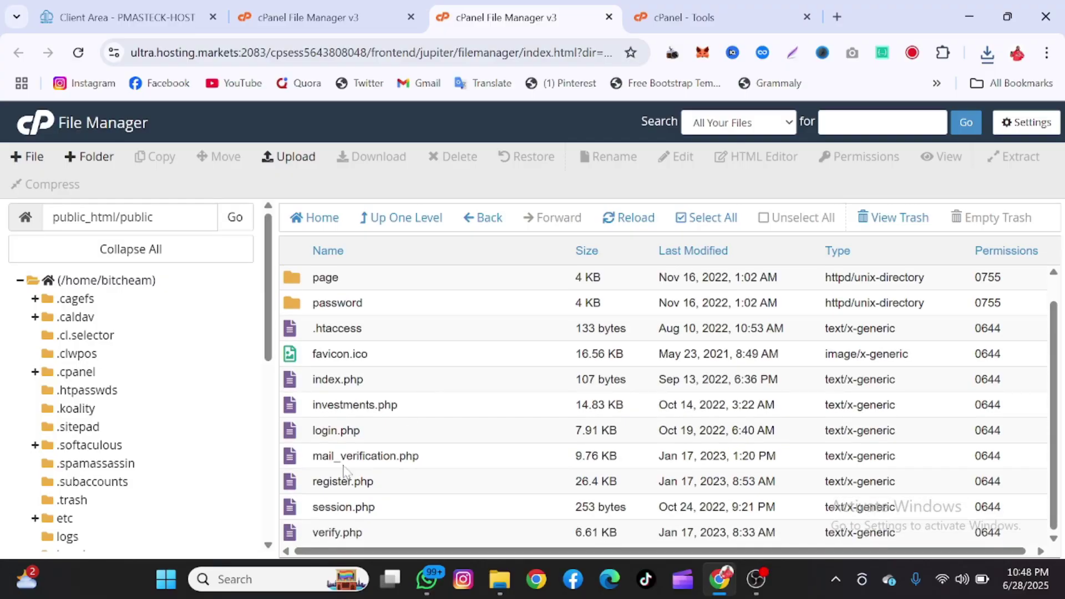
drag(396, 491, 1007, 535)
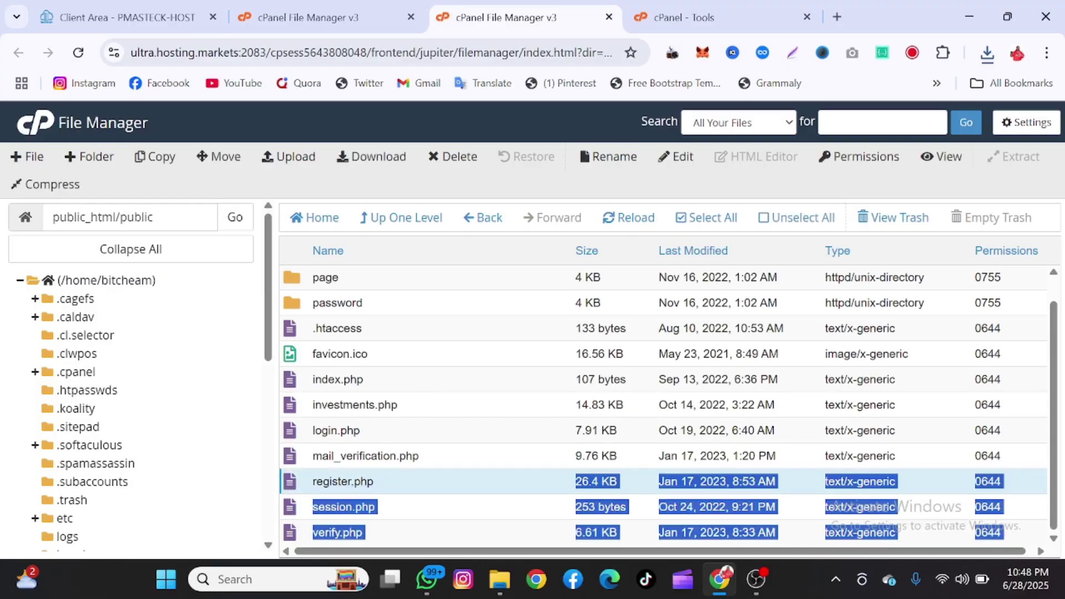
scroll(366, 435, up, 1)
click(392, 214)
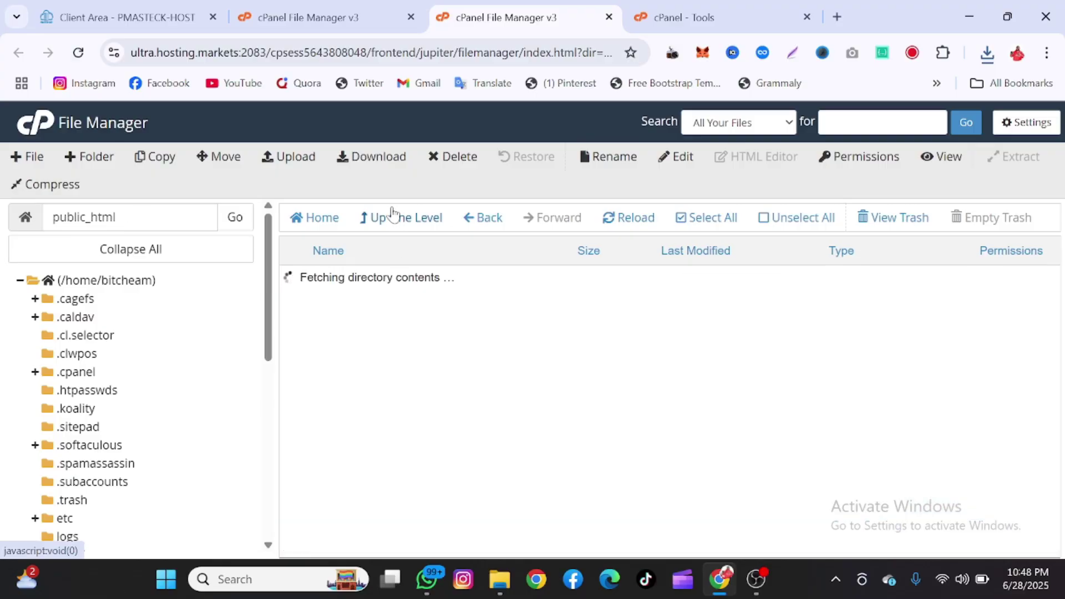
- Open the root folder to see its assets, css, fonts and PHP pages
scroll(435, 400, down, 2)
click(454, 370)
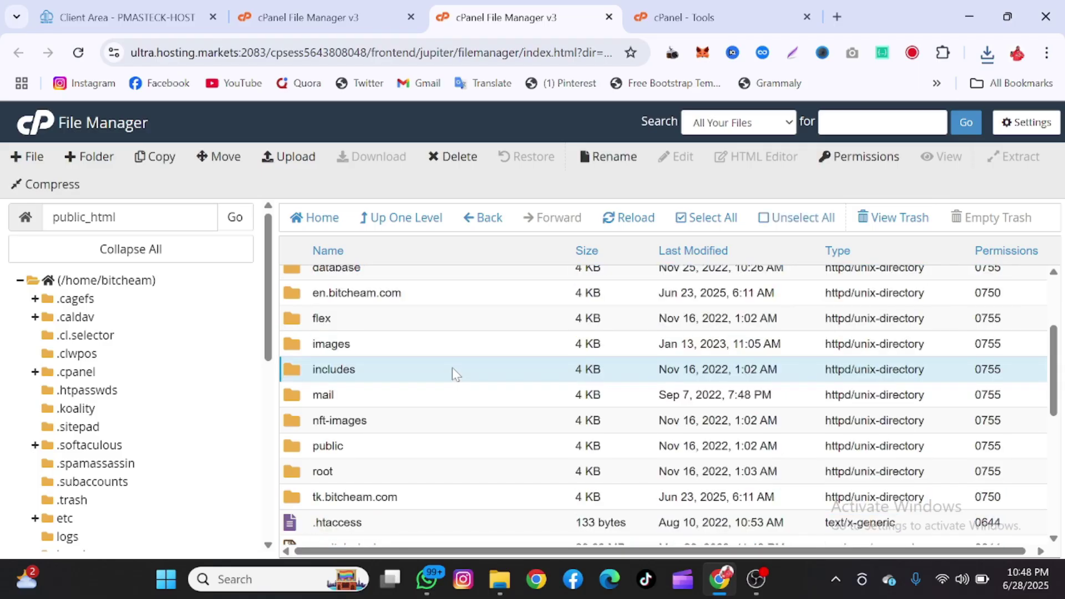
scroll(440, 489, down, 2)
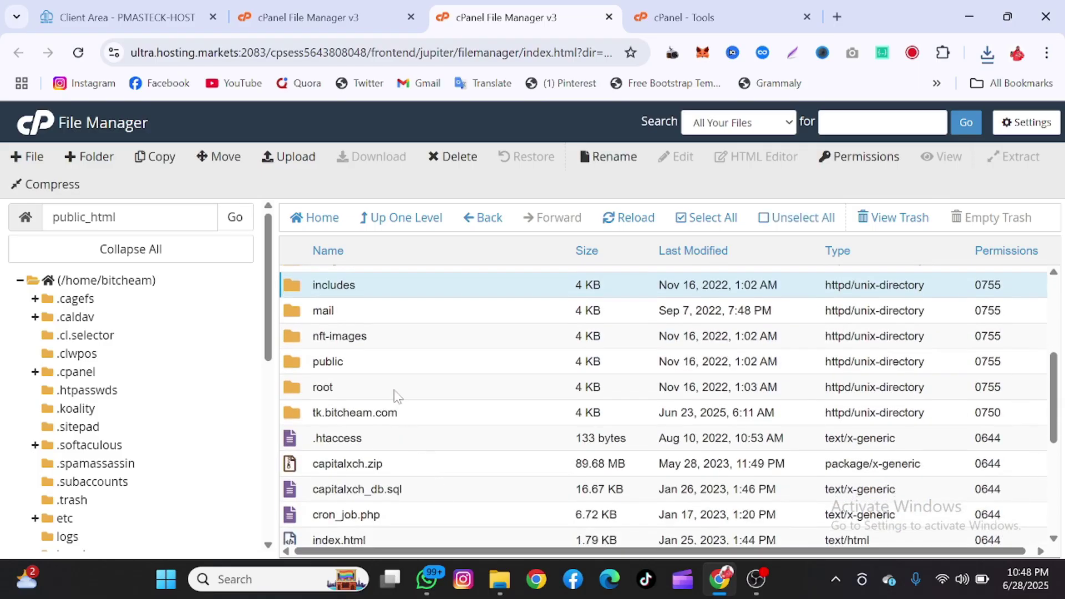
double_click(395, 388)
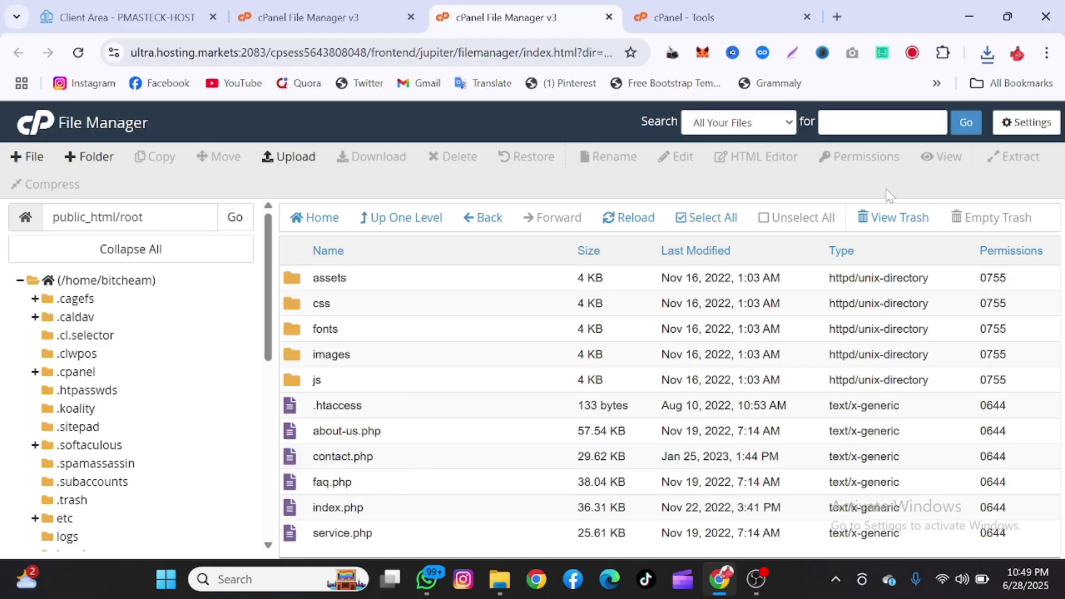
- Set File Manager preferences to start in the document root and skip encoding verification dialogs
click(1025, 123)
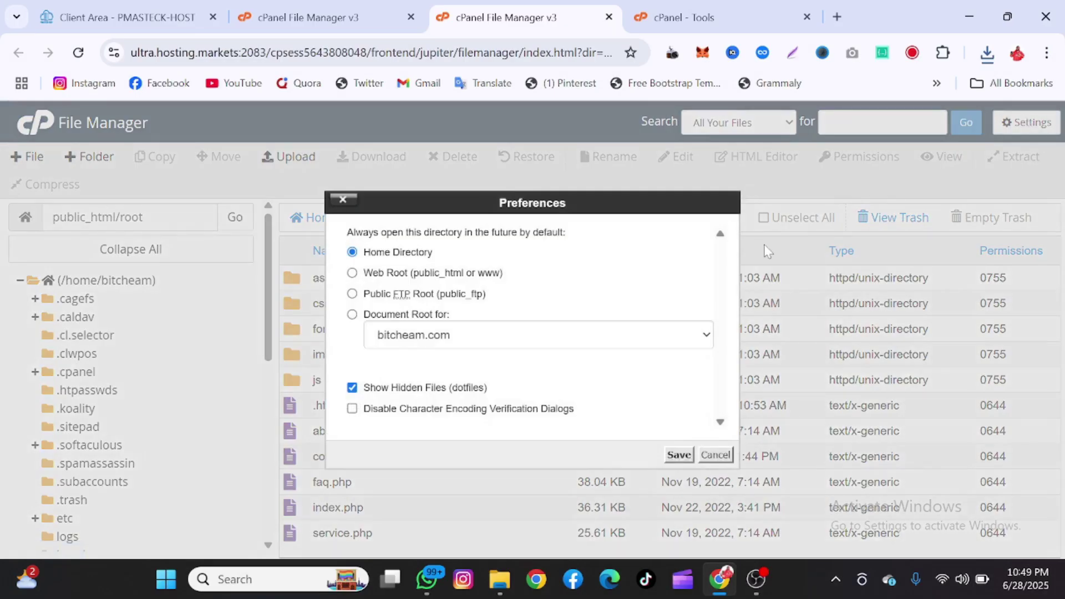
click(525, 412)
click(352, 314)
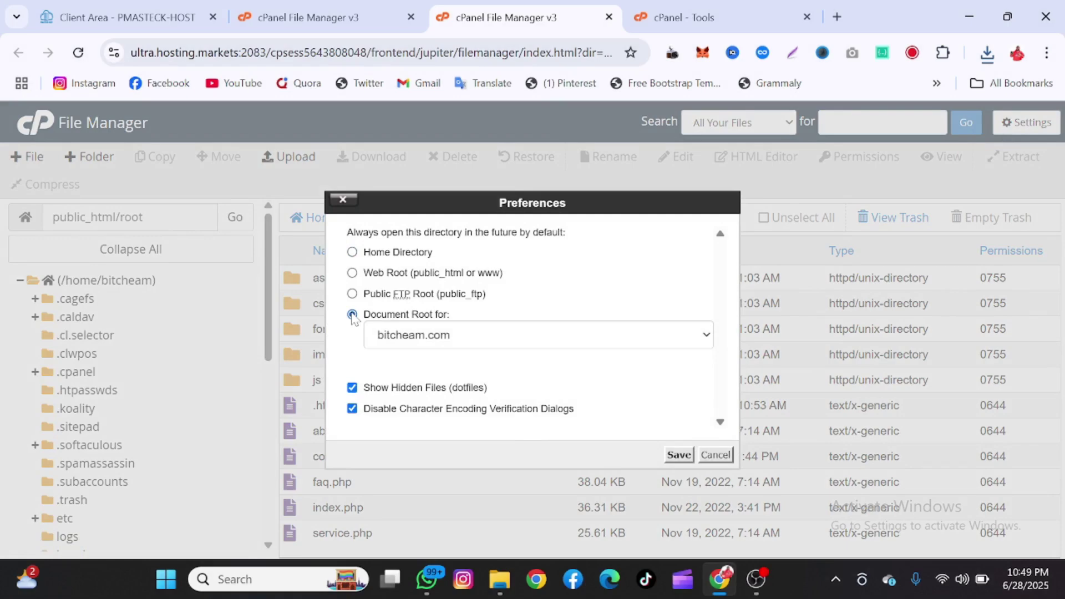
click(685, 456)
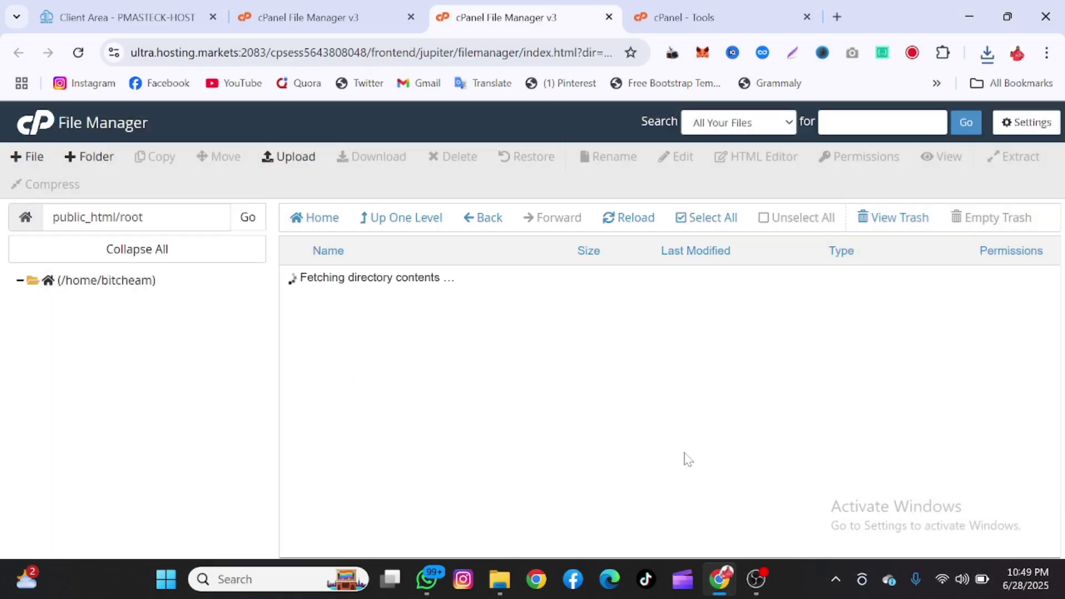
- Go back up from root to public_html and scroll through its listing
click(387, 218)
scroll(443, 442, down, 5)
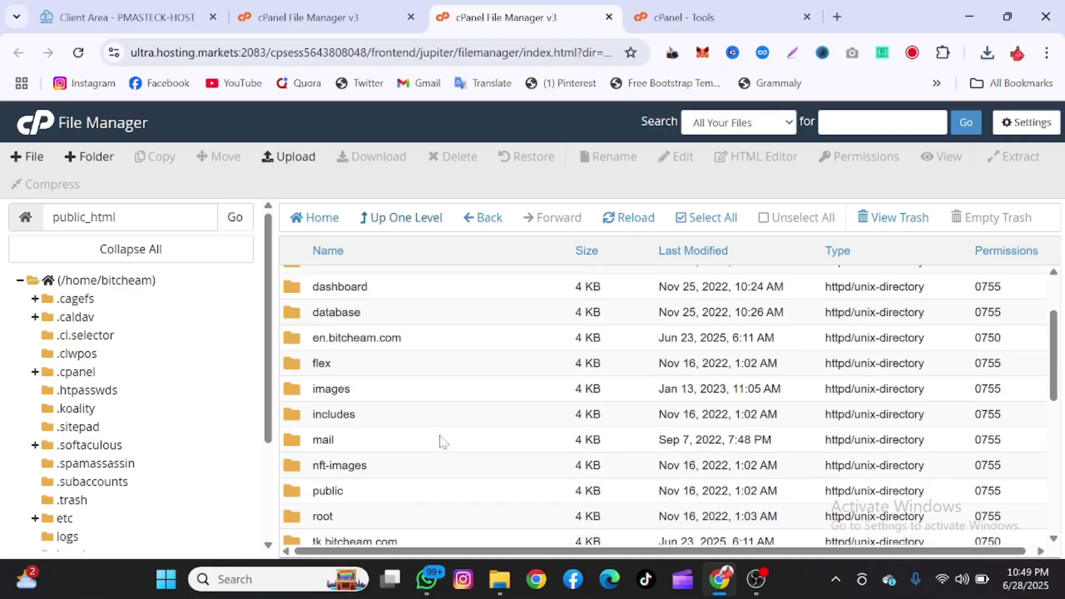
scroll(442, 442, down, 4)
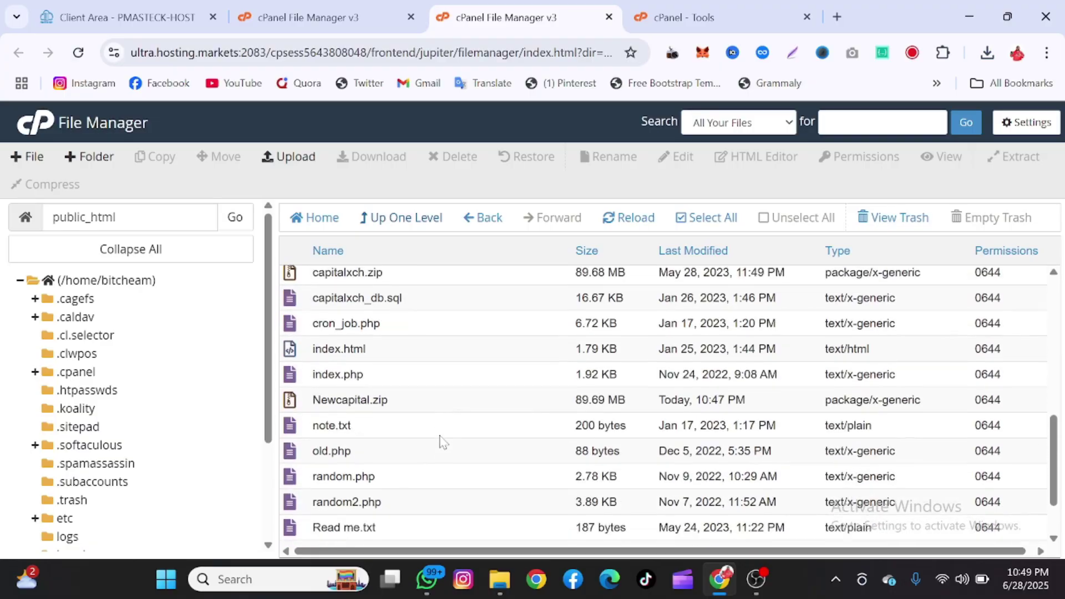
scroll(442, 442, up, 3)
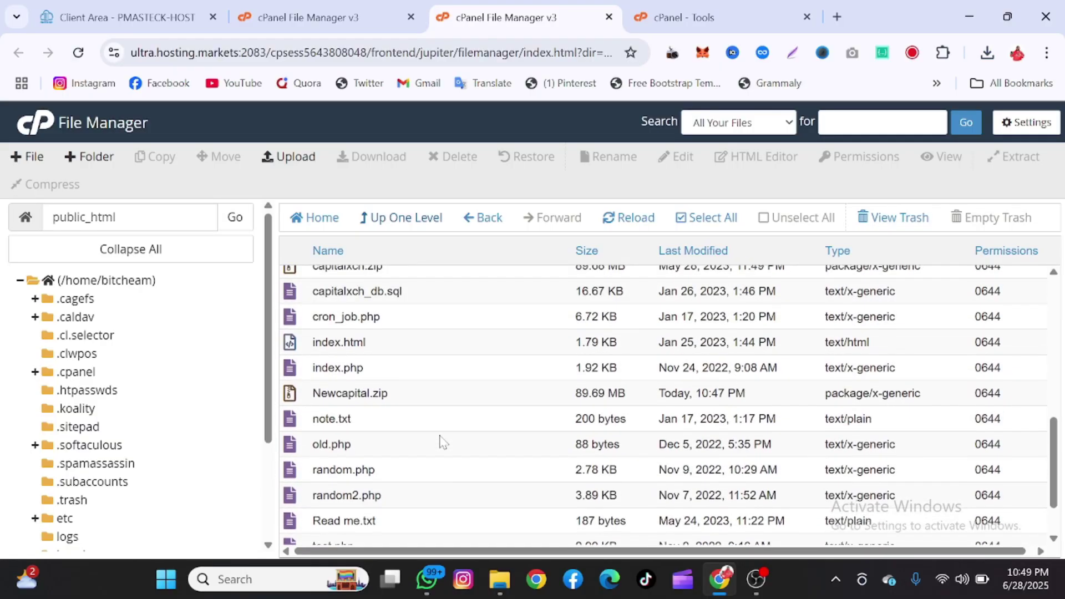
scroll(442, 442, up, 1)
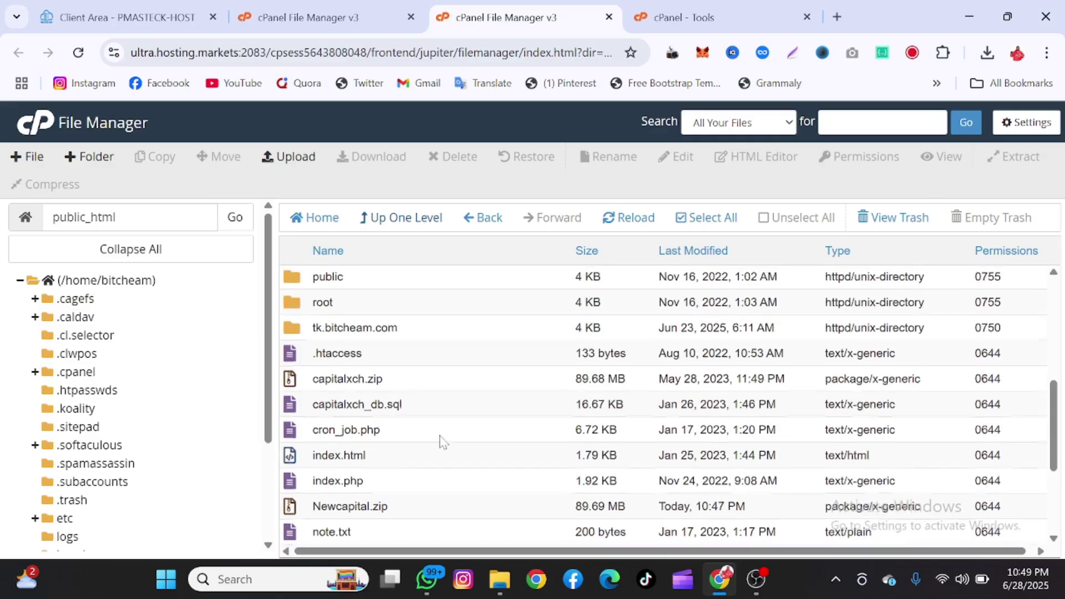
scroll(442, 442, up, 4)
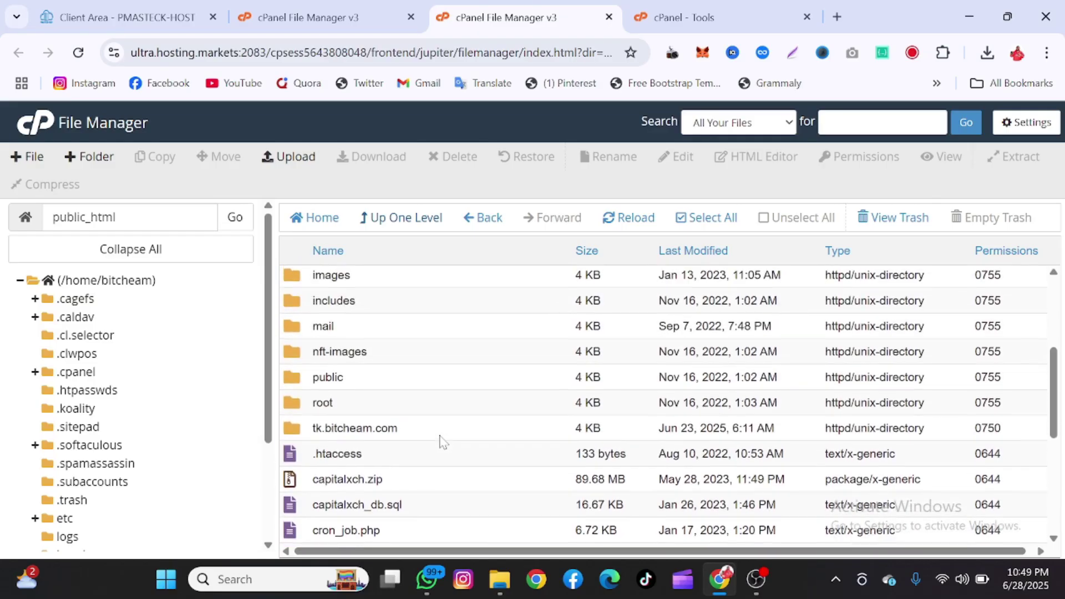
scroll(404, 384, up, 6)
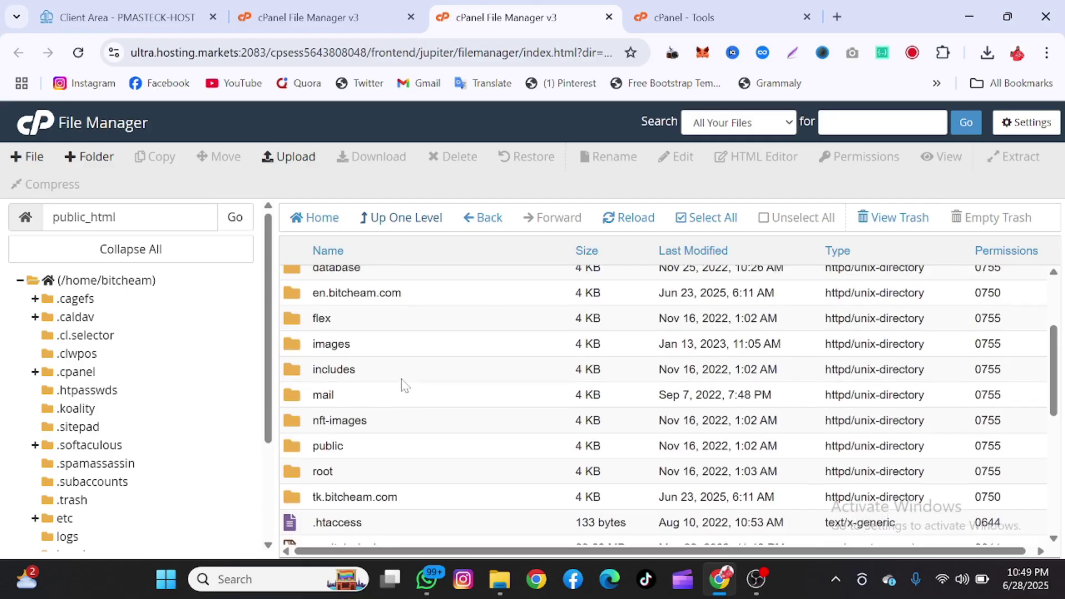
scroll(404, 385, up, 2)
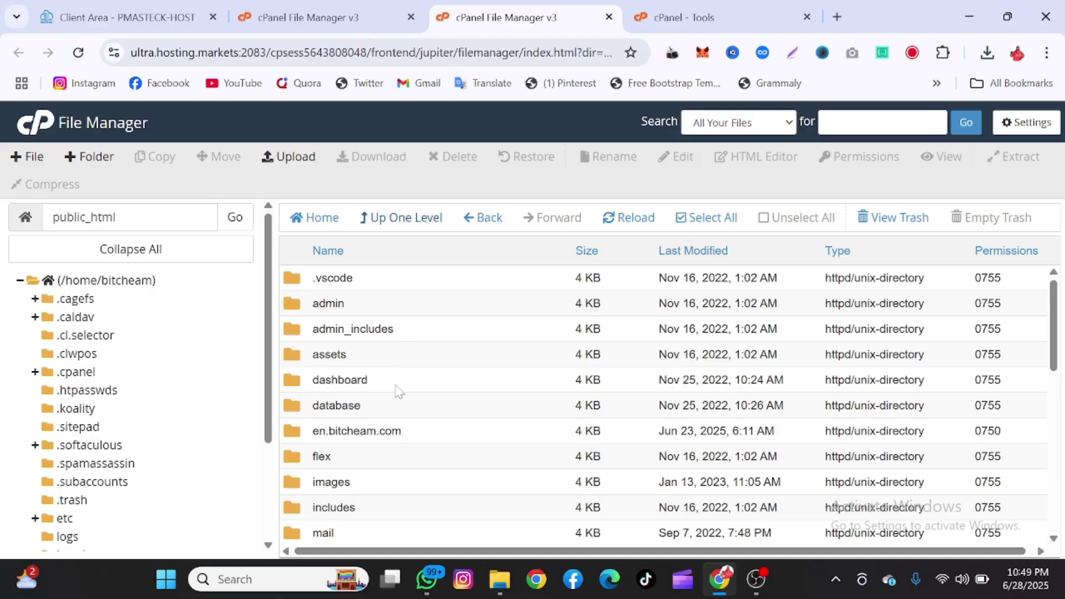
- Browse the dashboard folder's files, then open the database folder from public_html
double_click(397, 389)
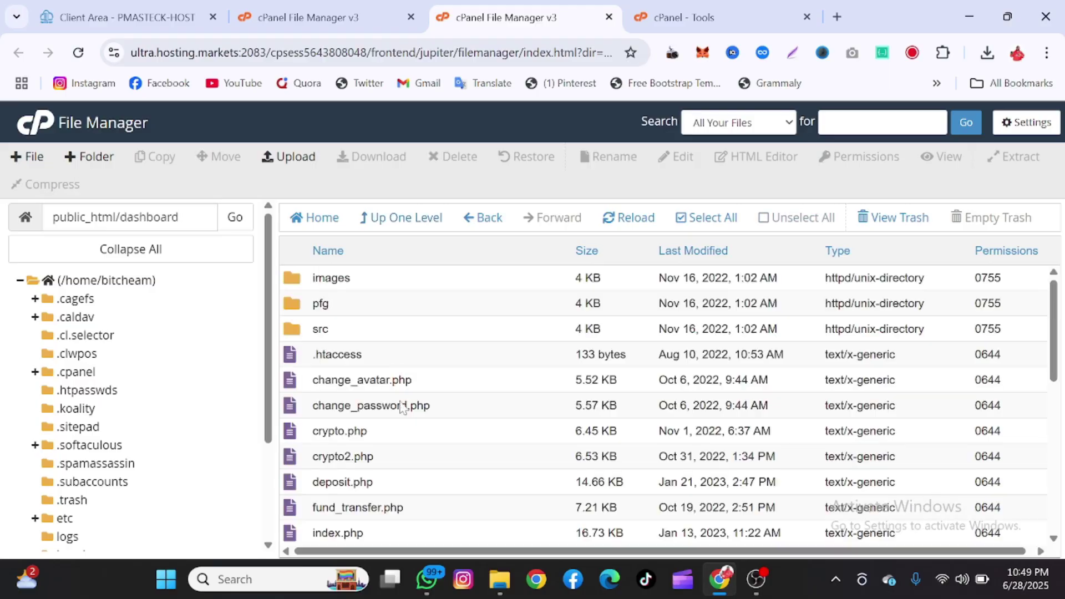
scroll(411, 502, down, 4)
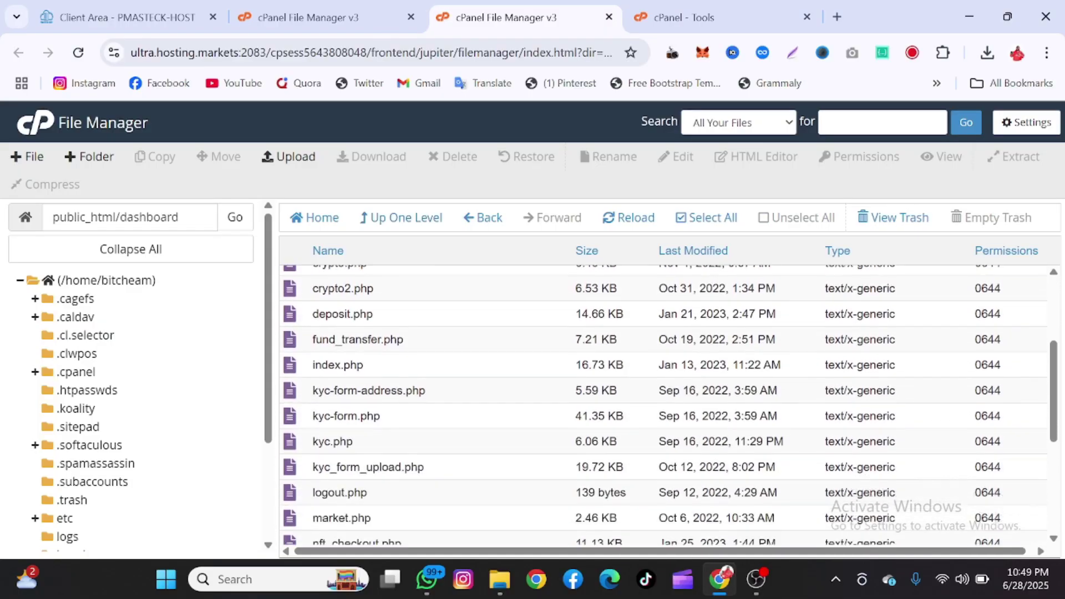
scroll(411, 502, down, 3)
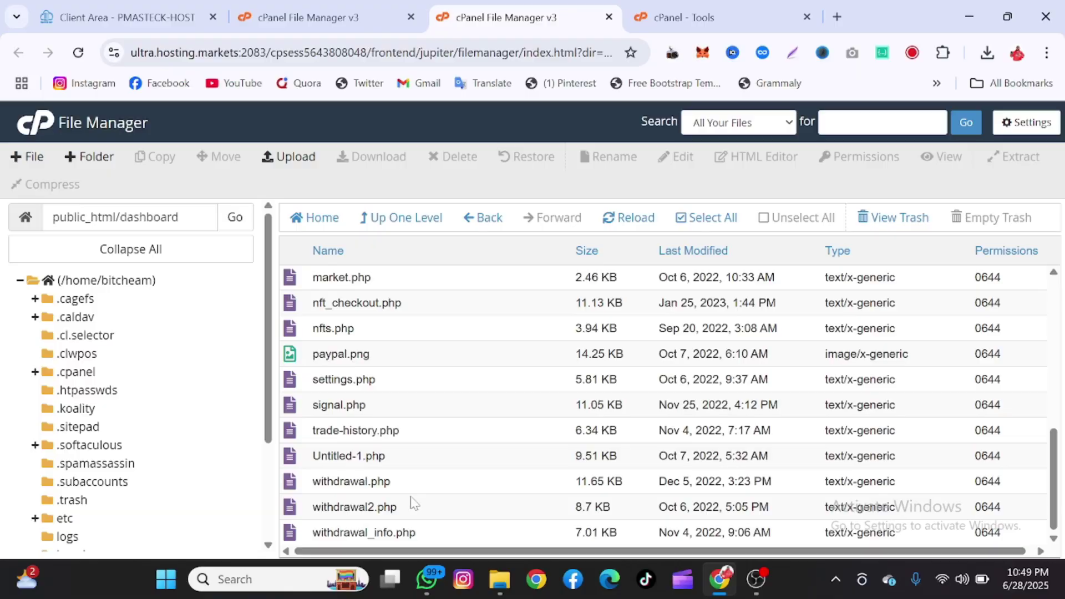
scroll(567, 352, up, 2)
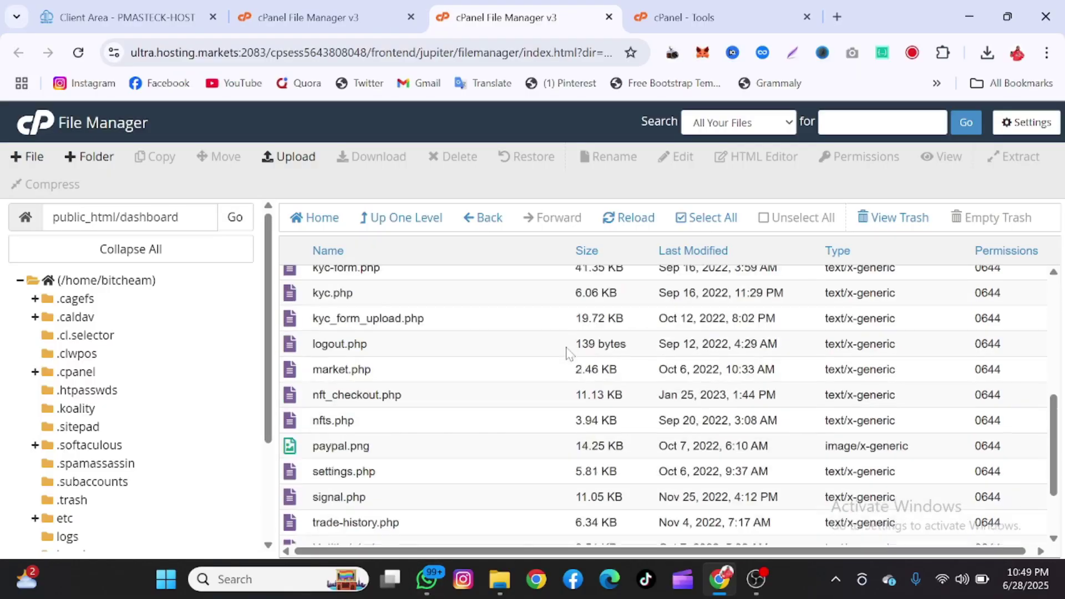
scroll(567, 352, up, 5)
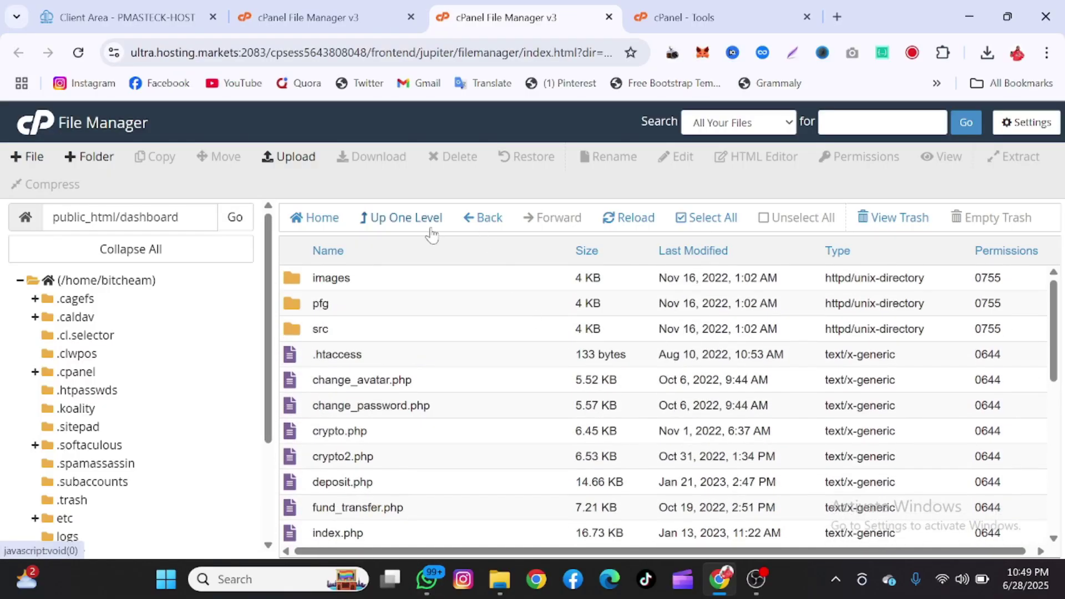
click(432, 234)
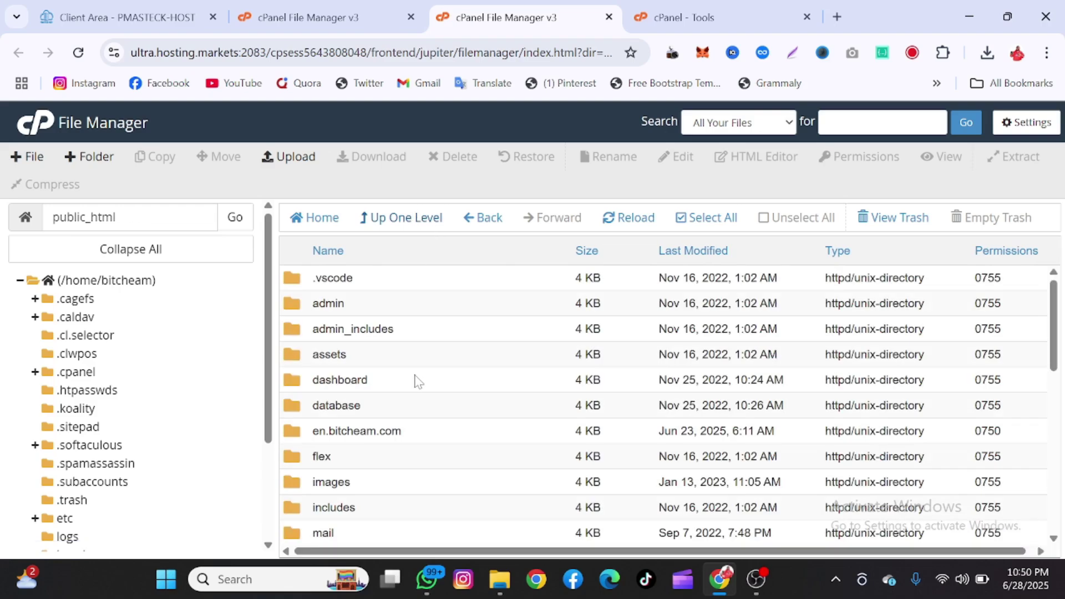
double_click(405, 414)
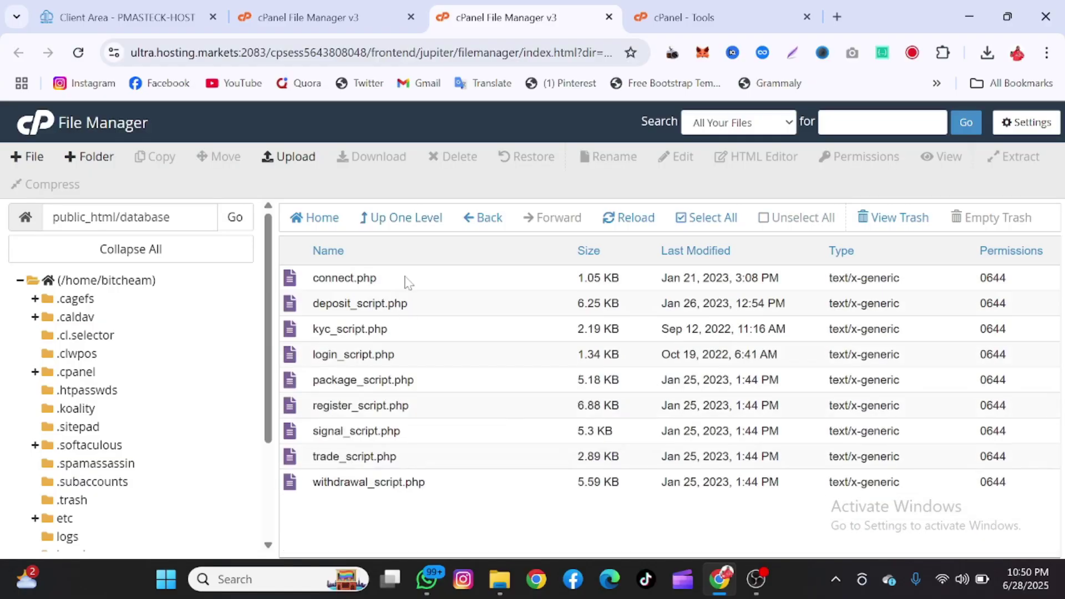
- Open connect.php in the editor and inspect its root user, empty password and capitalxch_db values
click(409, 281)
right_click(408, 281)
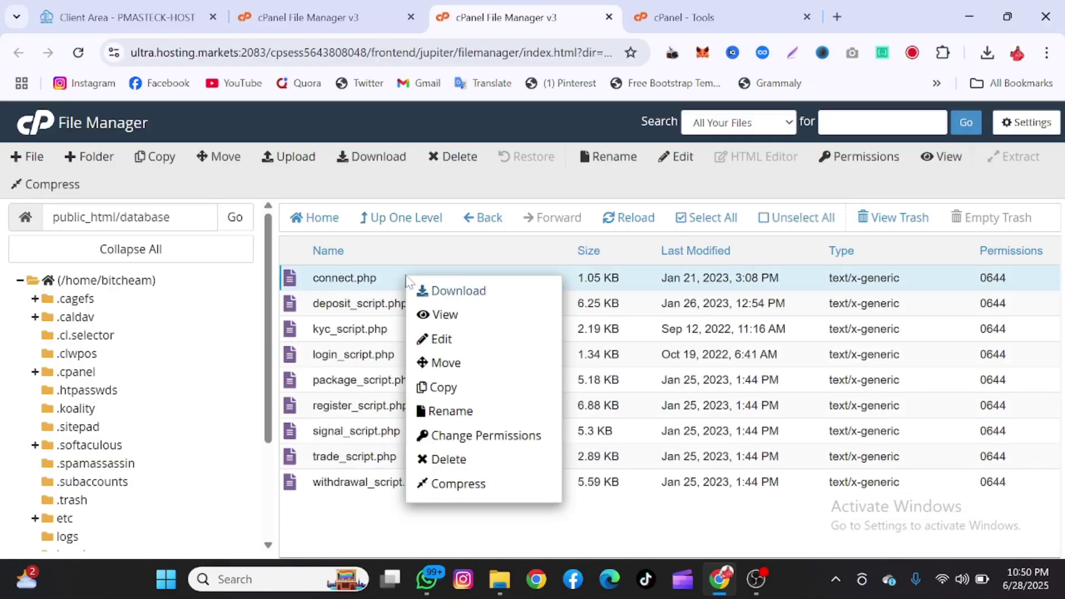
click(438, 340)
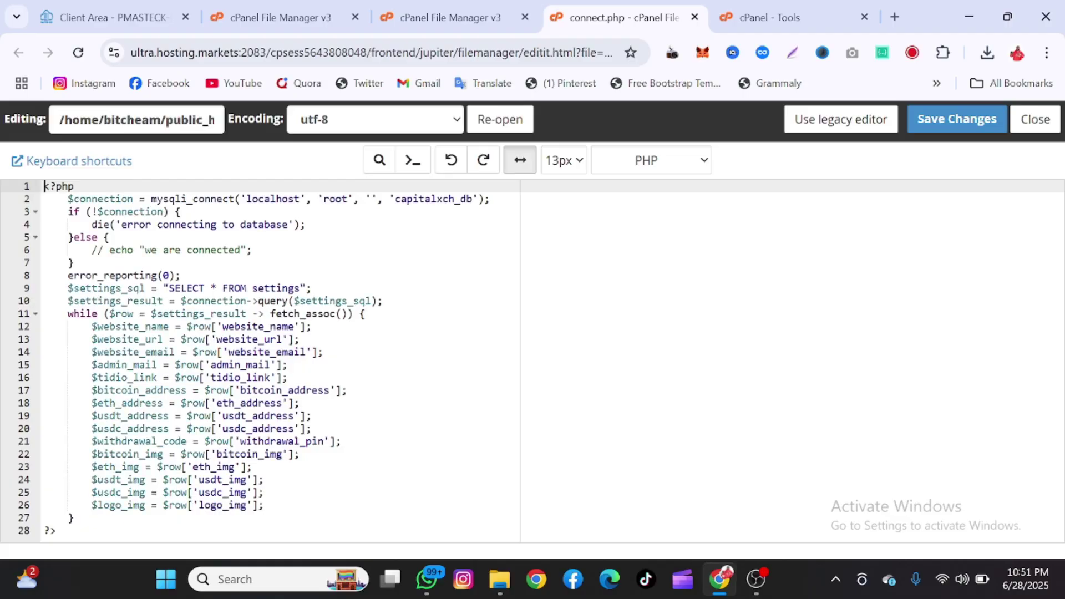
click(342, 200)
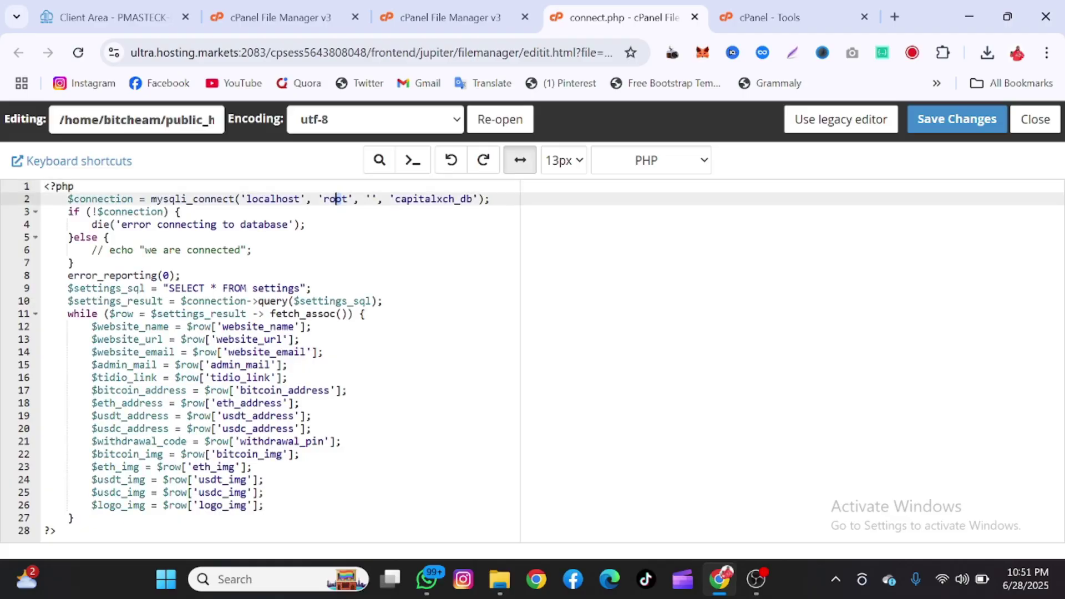
click(366, 198)
double_click(434, 199)
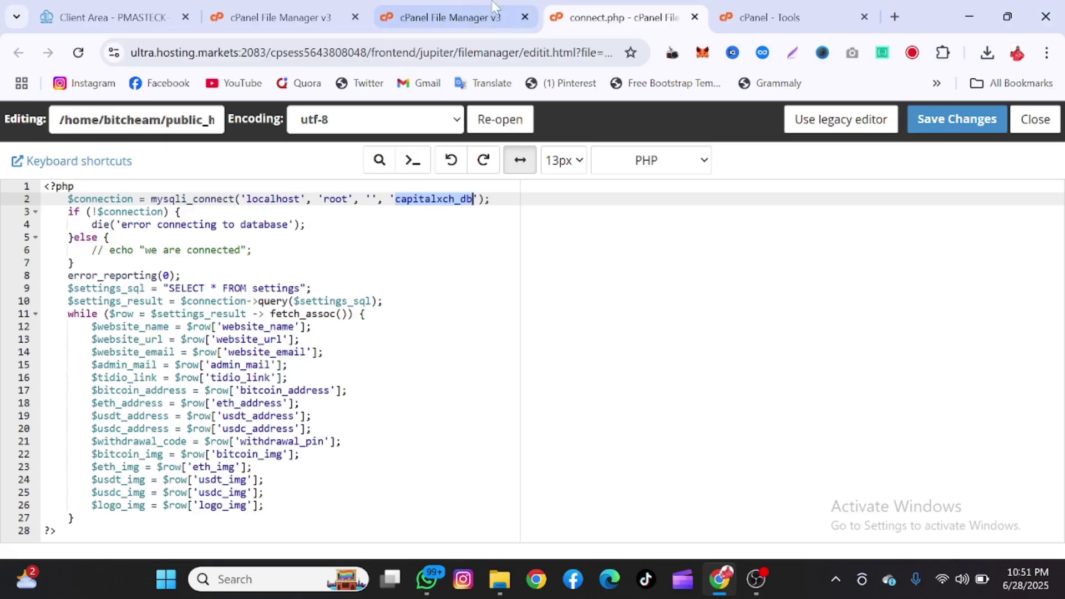
- Switch back through the File Manager tabs to the cPanel Tools page
click(413, 6)
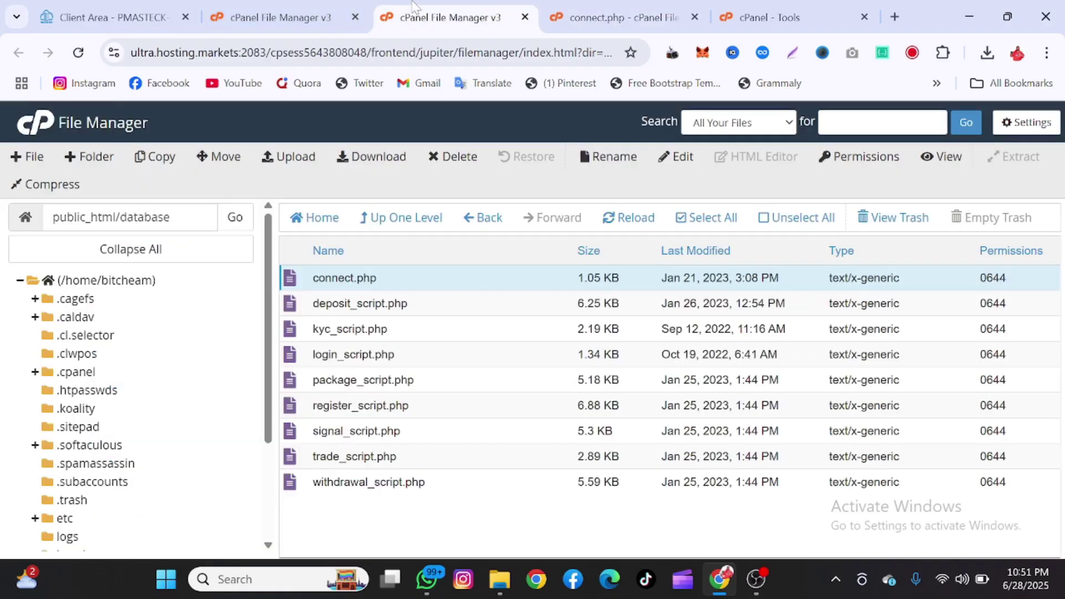
click(285, 8)
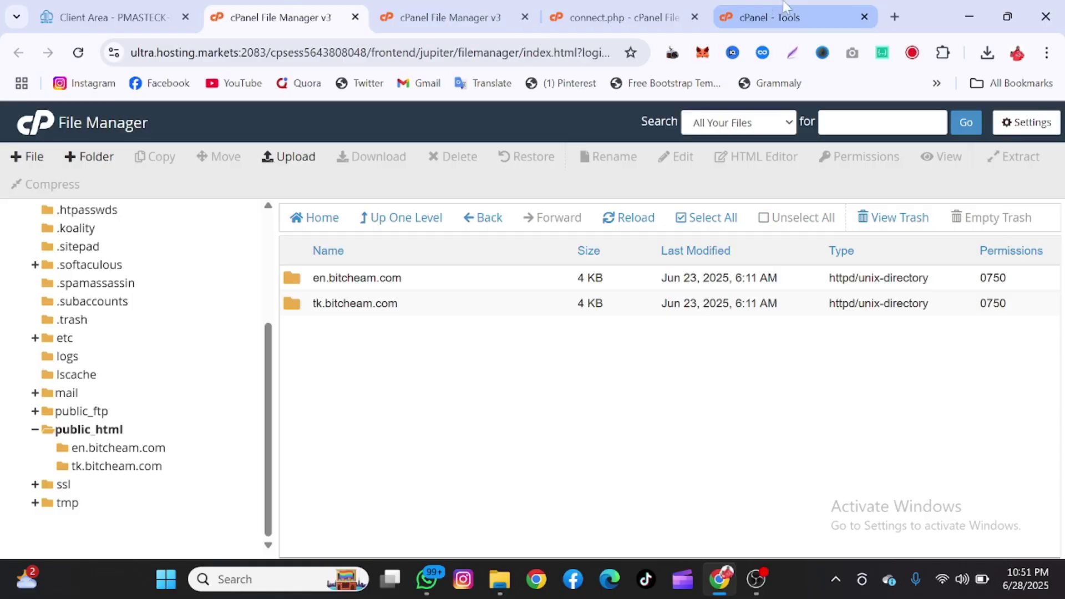
click(733, 9)
- Replace the 'fil' tool search with 'dat' and open Database Wizard in a new tab
key(ctrl+a)
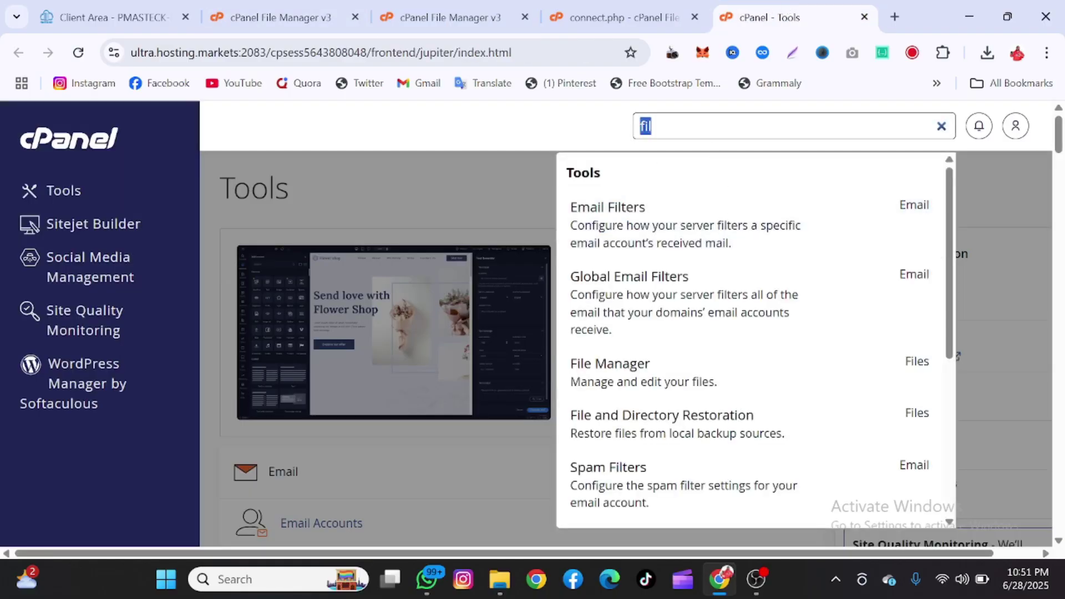
key(BackSpace)
scroll(621, 339, down, 8)
scroll(621, 339, up, 5)
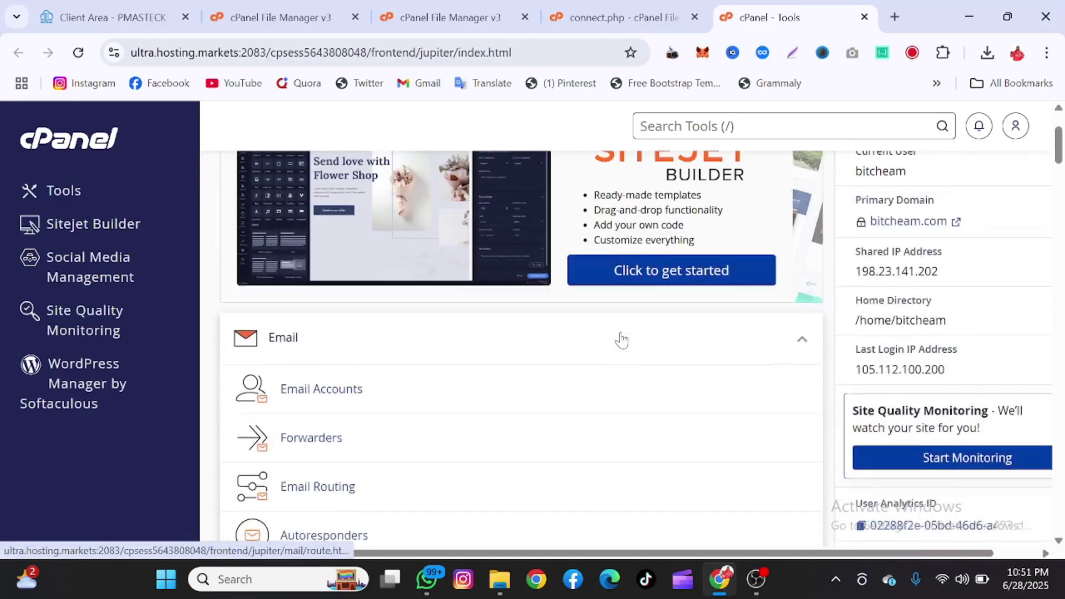
scroll(622, 340, down, 5)
scroll(618, 340, up, 6)
scroll(623, 335, down, 16)
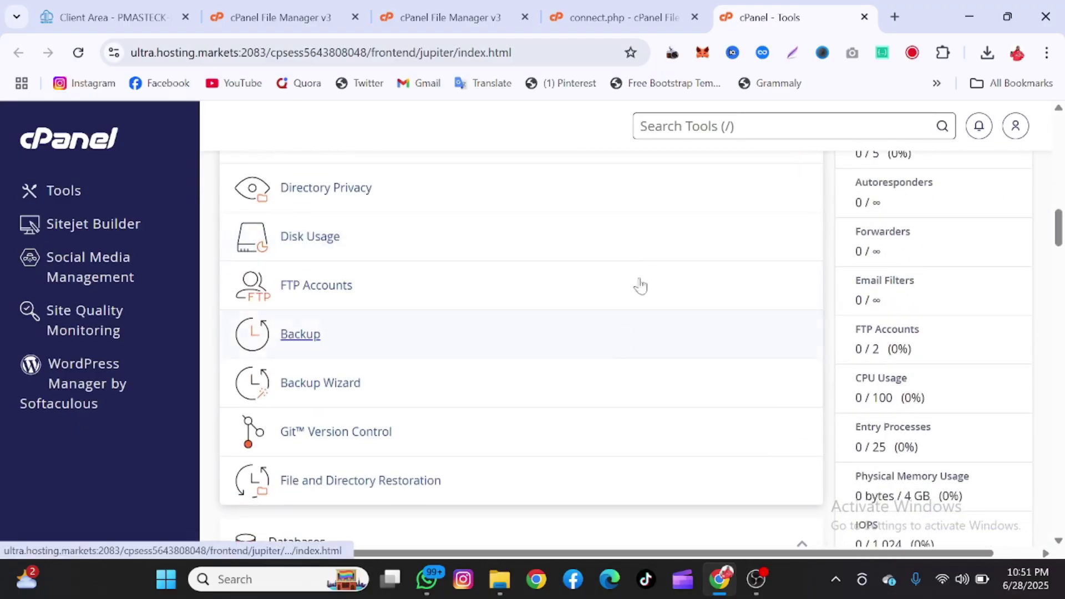
text(dat)
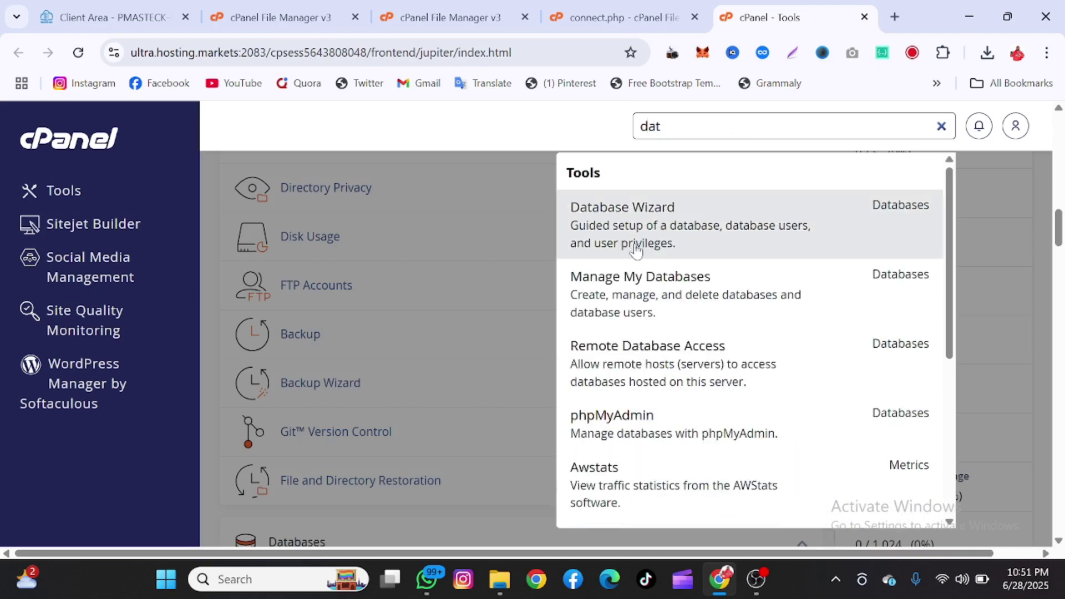
right_click(688, 253)
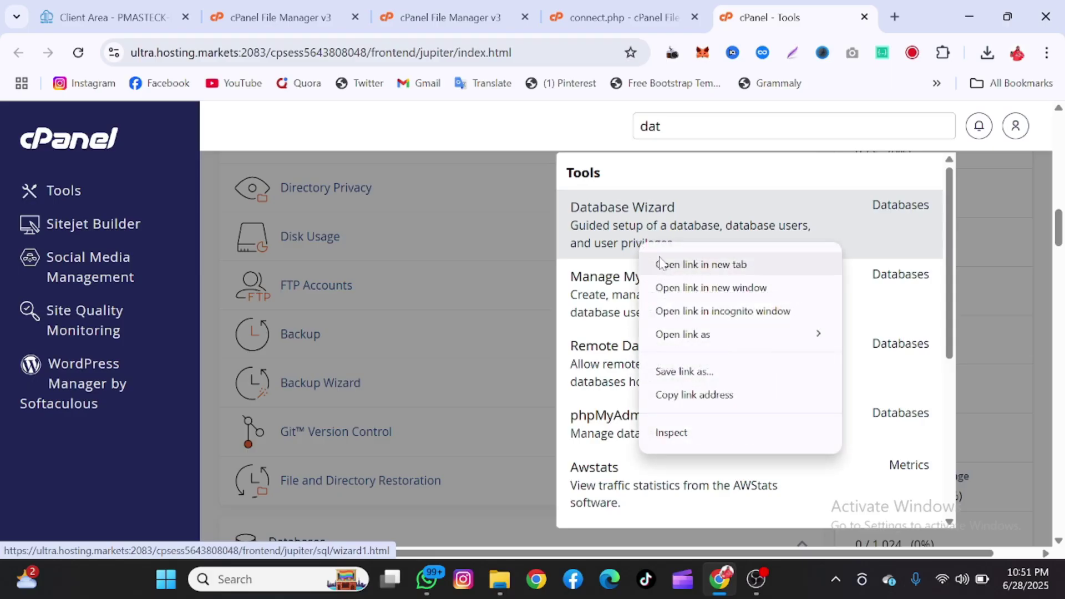
click(716, 266)
click(809, 6)
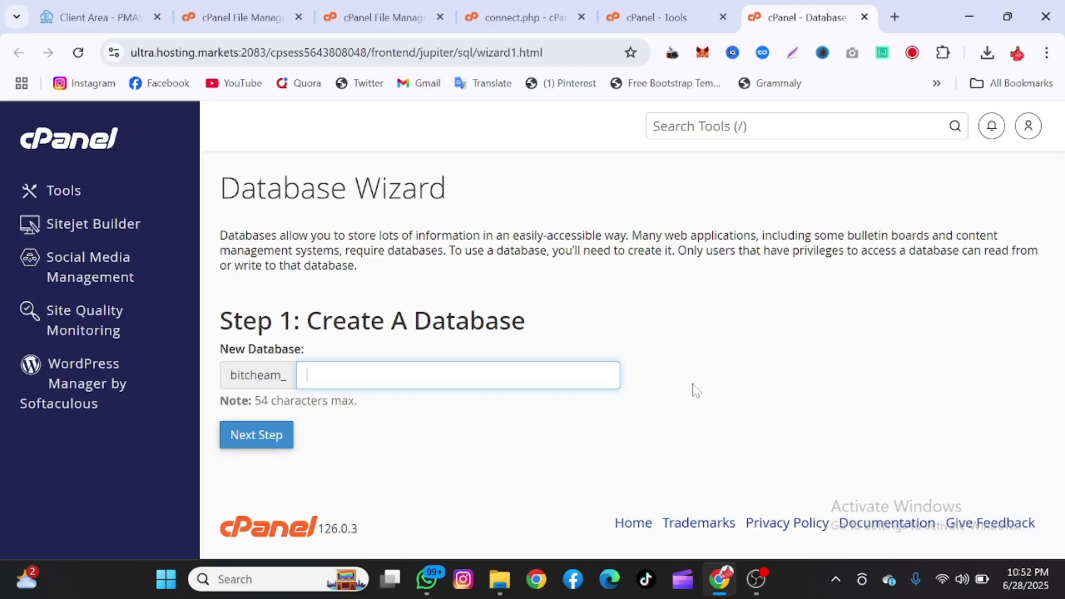
- Create the bitcheam_maxi database and begin naming the new database user
text(maxi)
click(261, 433)
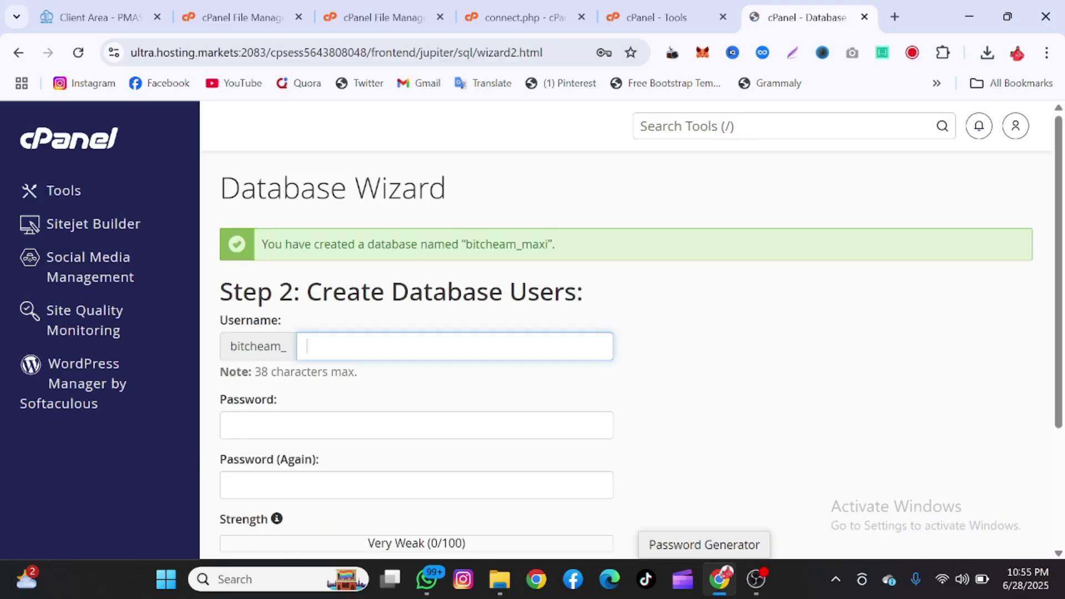
text(maxi)
drag(549, 244, 465, 244)
key(ctrl+c)
click(392, 425)
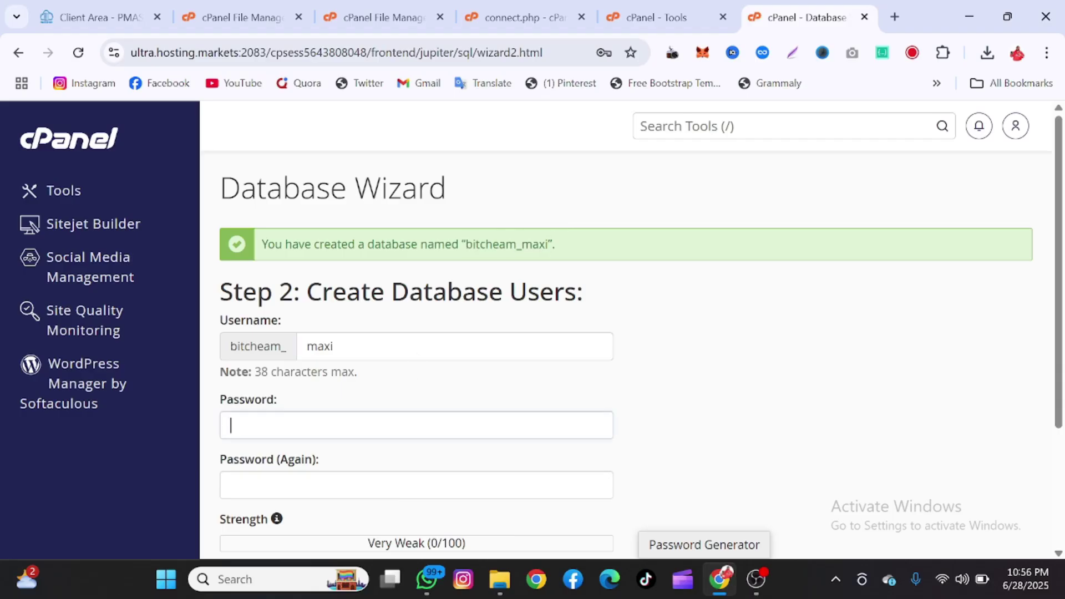
key(ctrl+v)
scroll(383, 438, down, 3)
click(383, 315)
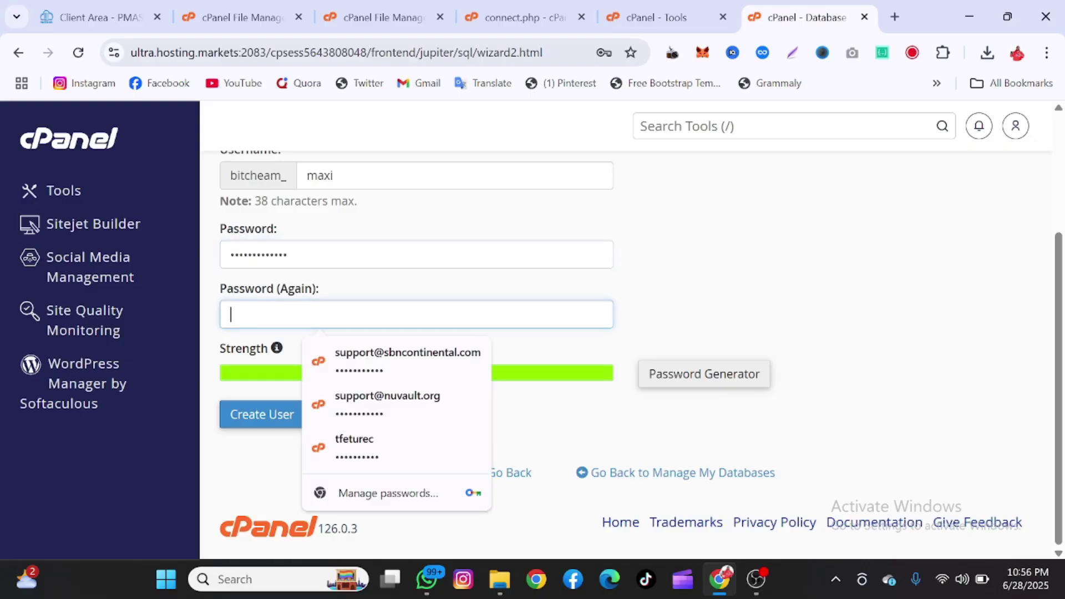
key(ctrl+v)
click(263, 415)
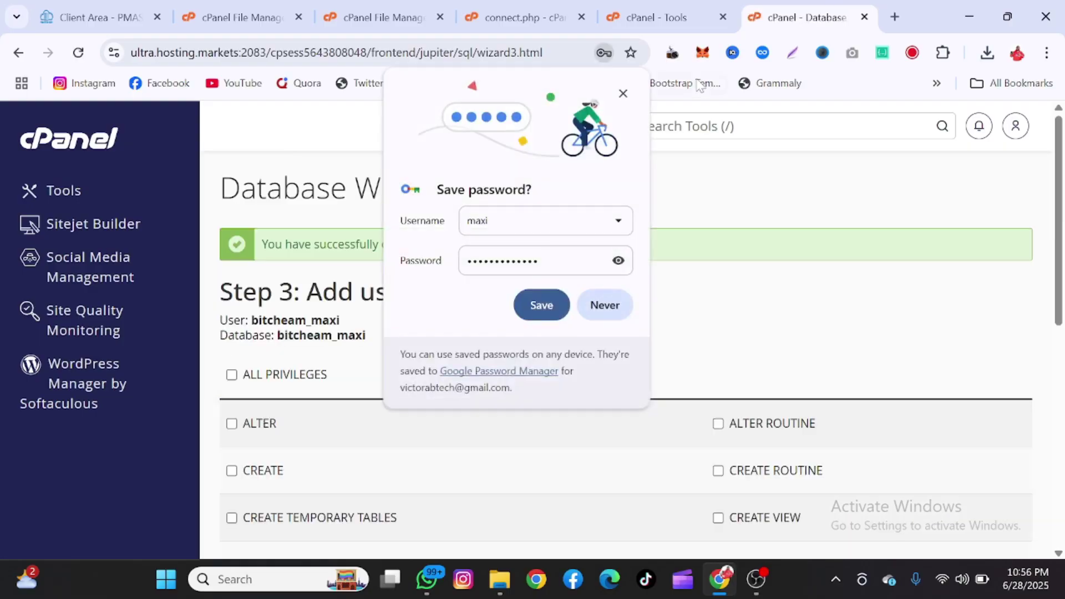
click(623, 95)
- Grant the user ALL PRIVILEGES on bitcheam_maxi and apply the changes
click(269, 375)
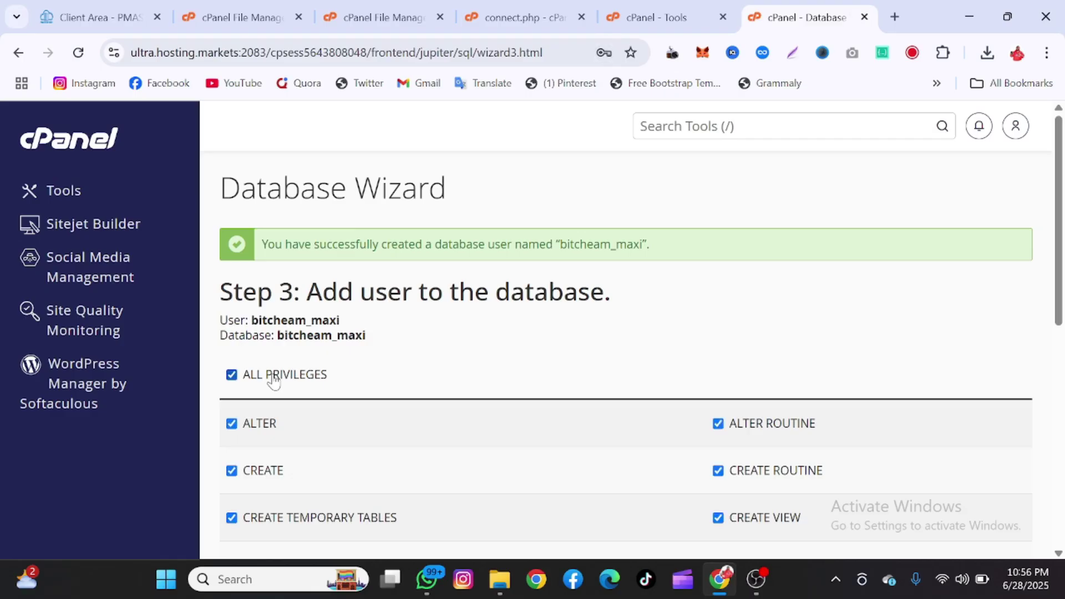
scroll(272, 377, down, 5)
click(271, 377)
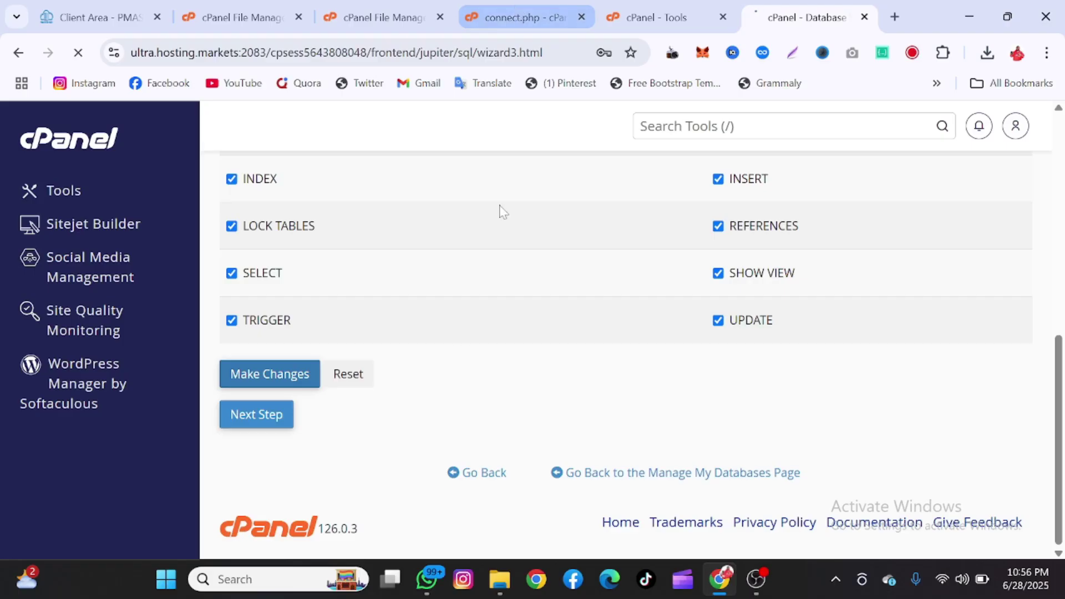
- In connect.php, replace root, the empty password and capitalxch_db with the bitcheam_maxi user, its password and database
click(506, 8)
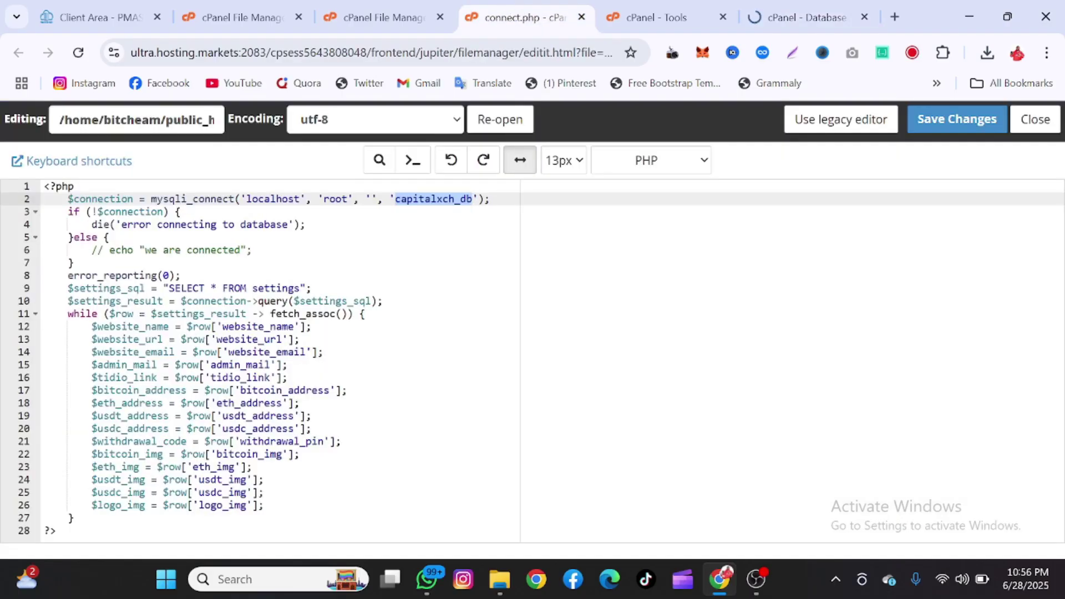
drag(349, 200, 326, 204)
key(ctrl+v)
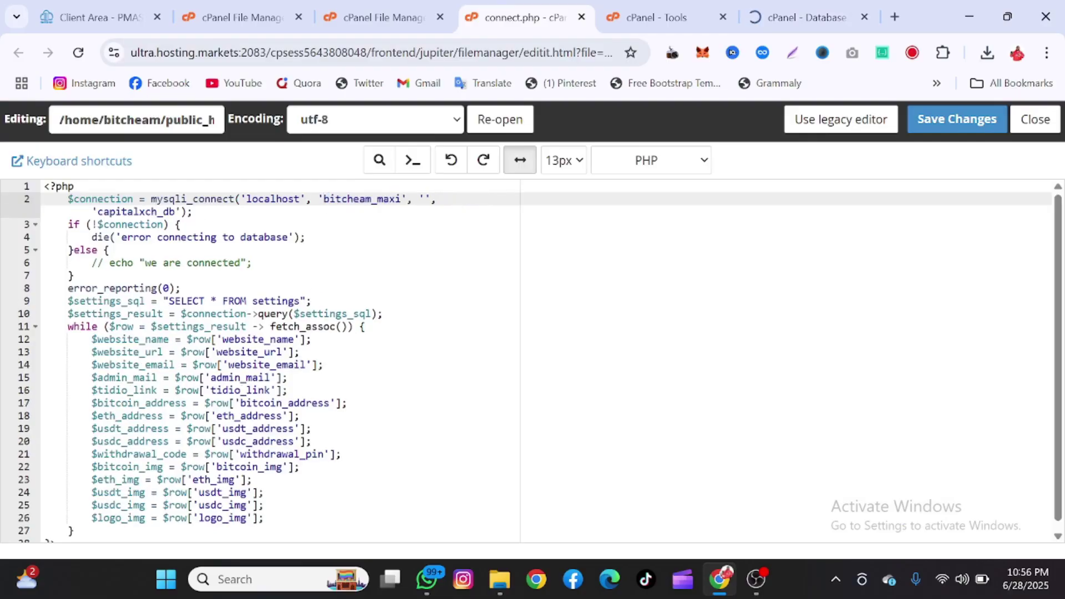
key(ctrl+v)
drag(175, 212, 97, 211)
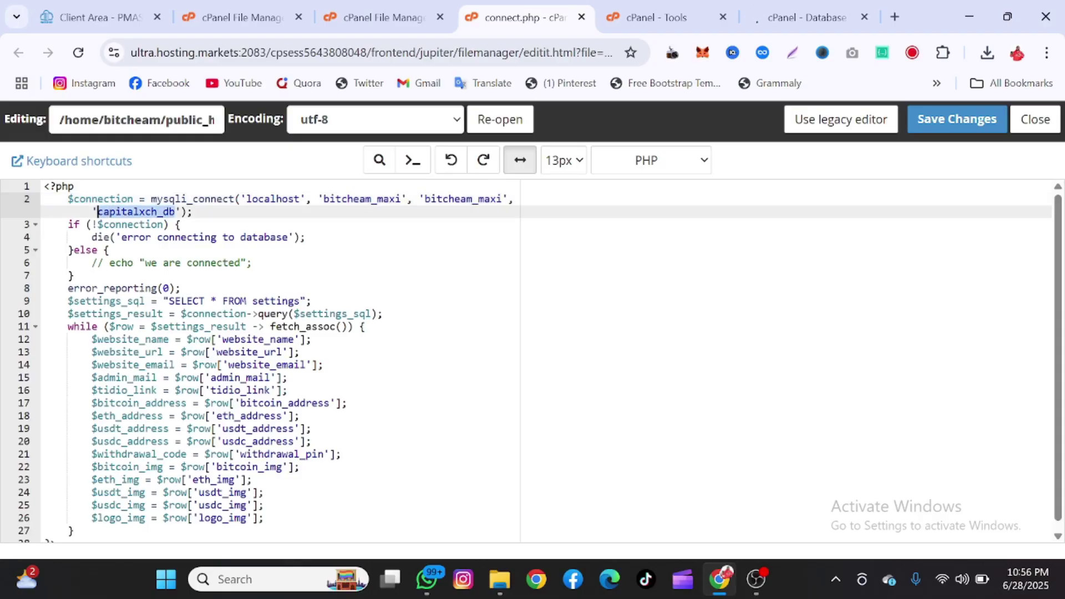
key(ctrl+v)
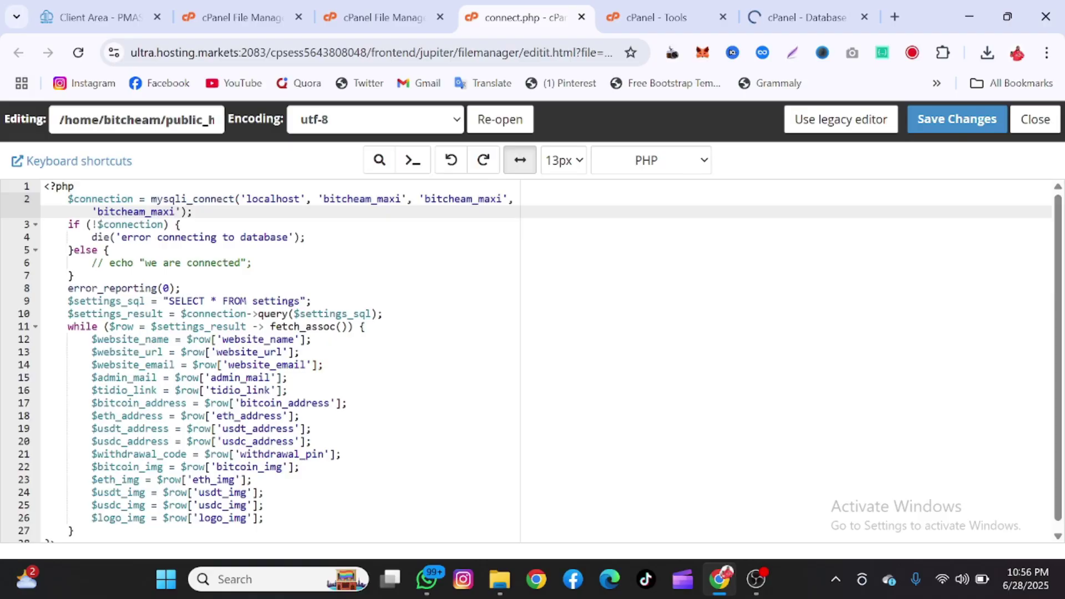
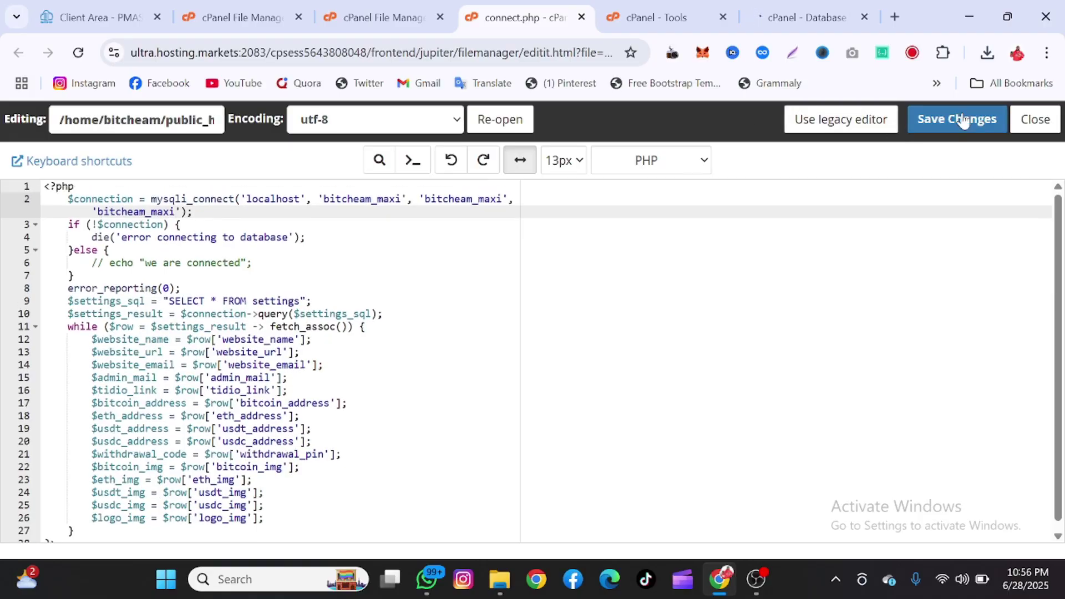
- Save connect.php with the new bitcheam_maxi user, password and database
click(963, 118)
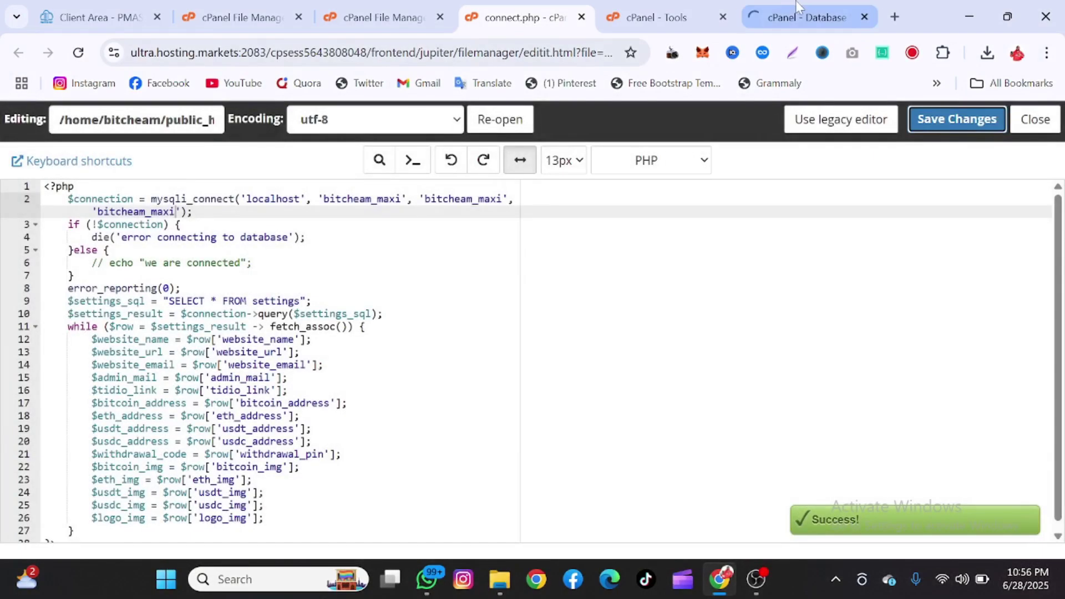
- Search cPanel Tools for 'php', launch phpMyAdmin and switch to its new tab
click(797, 6)
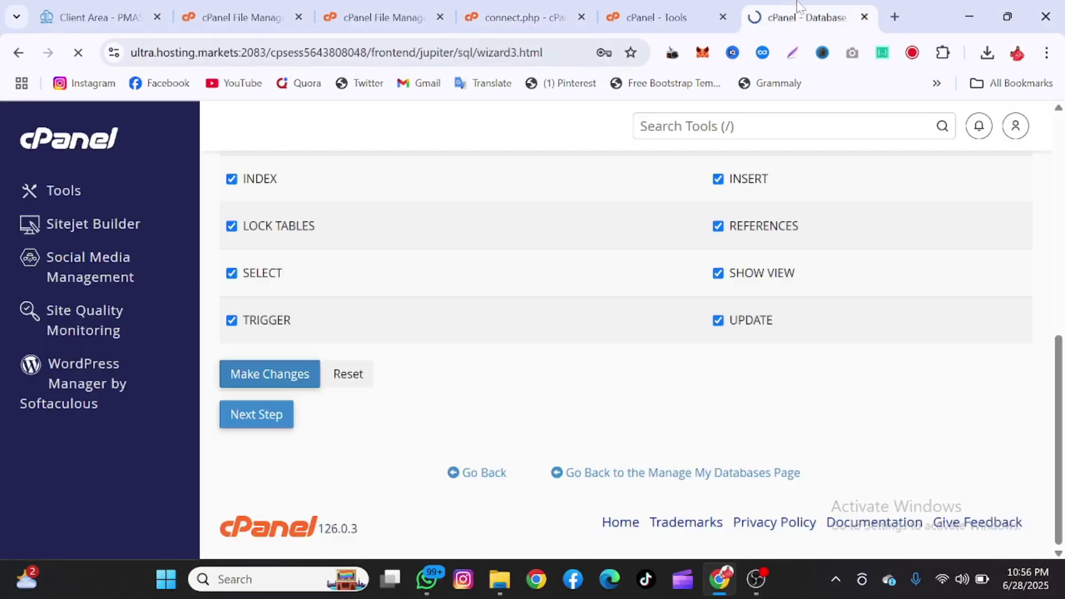
click(657, 11)
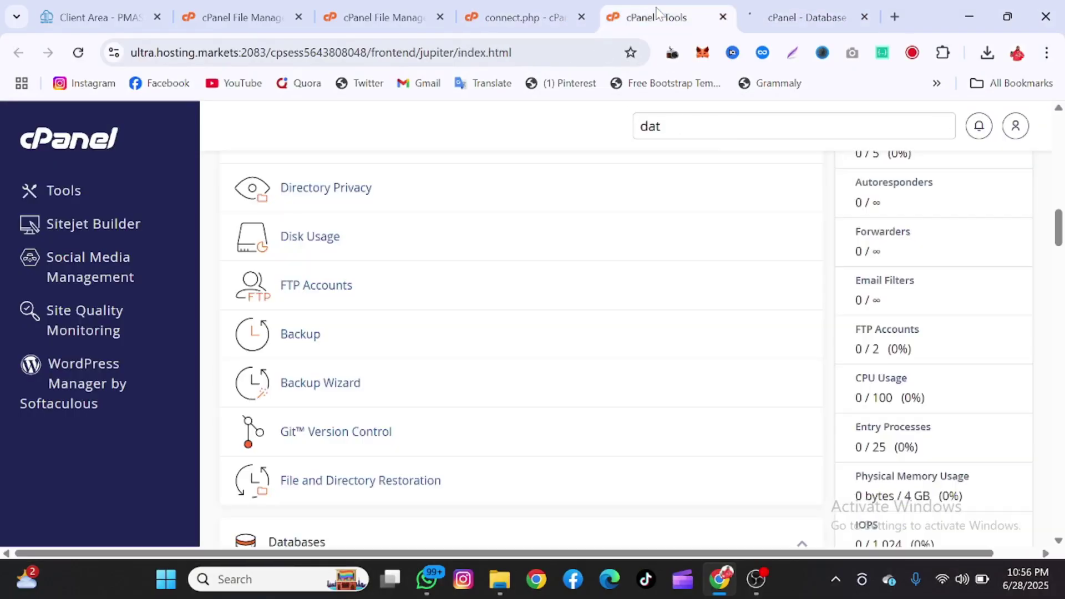
key(slash)
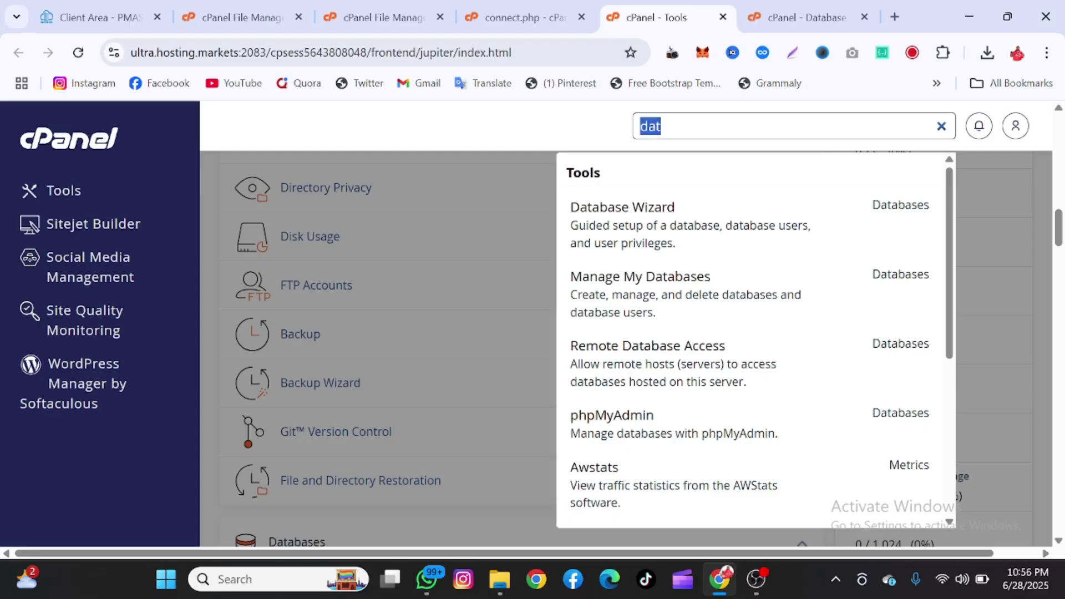
text(php)
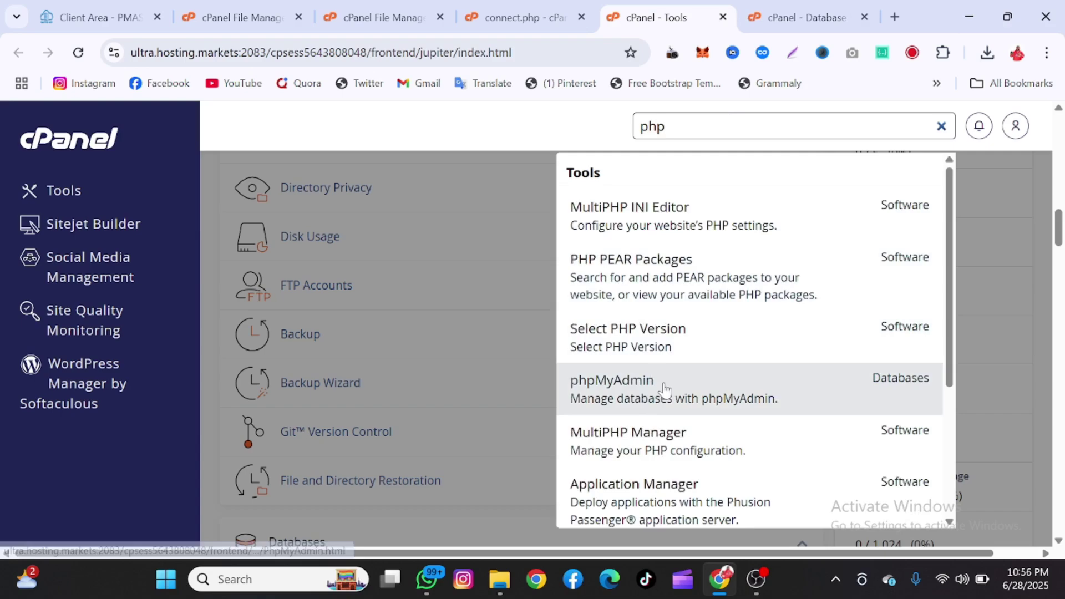
click(678, 381)
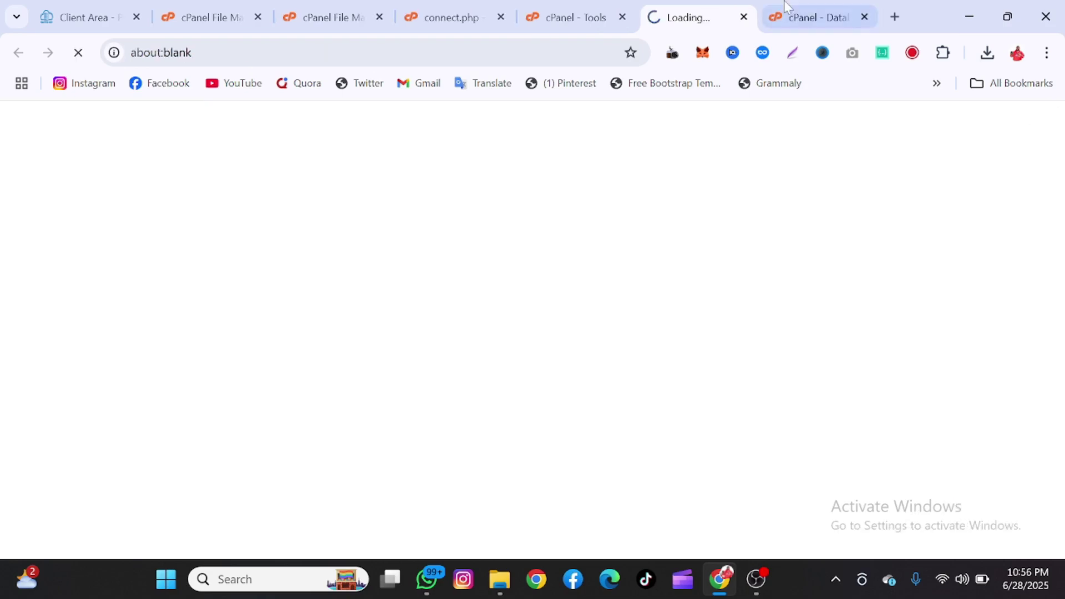
click(810, 17)
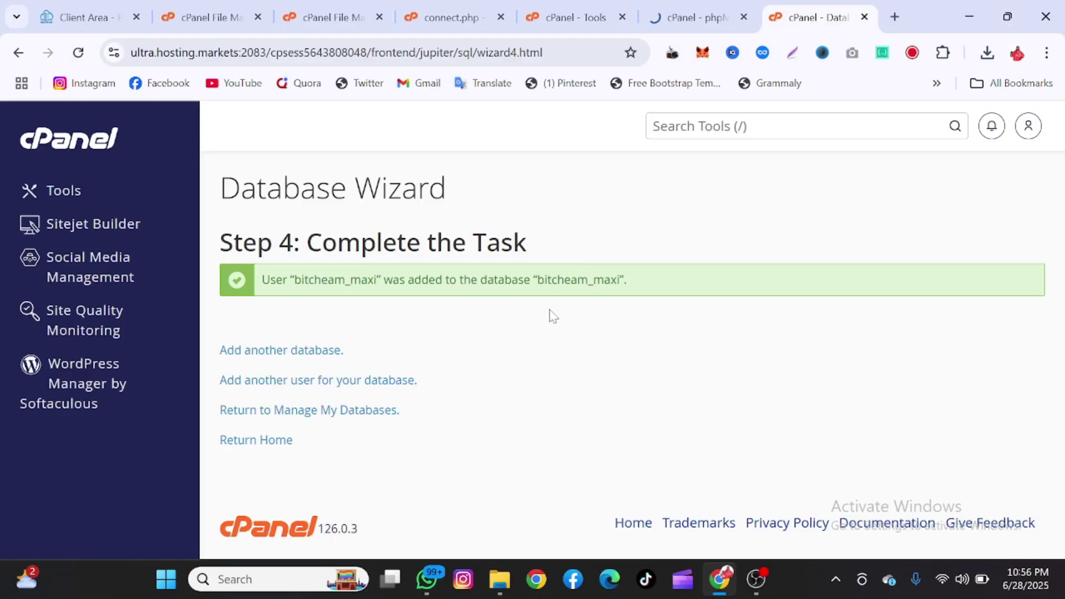
click(697, 17)
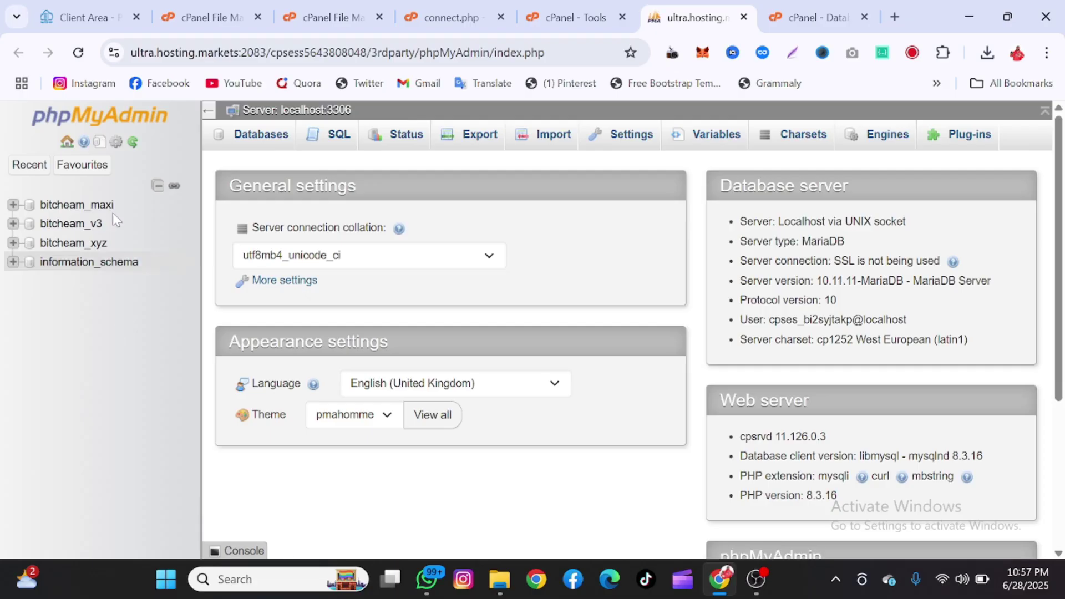
- Import the capitalxch_db (1) SQL file into the bitcheam_maxi database
click(103, 206)
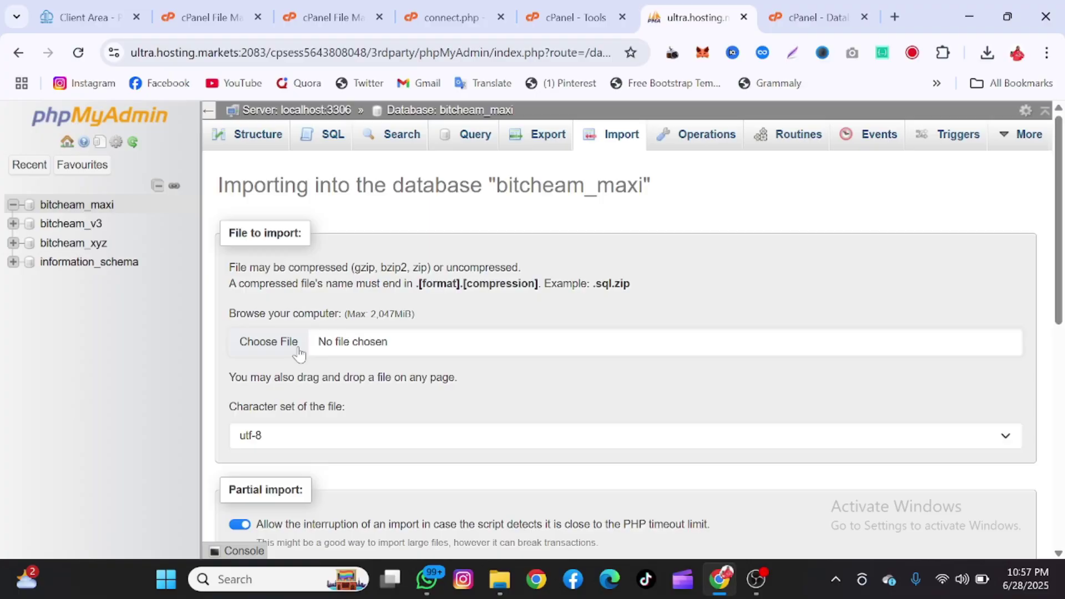
click(269, 342)
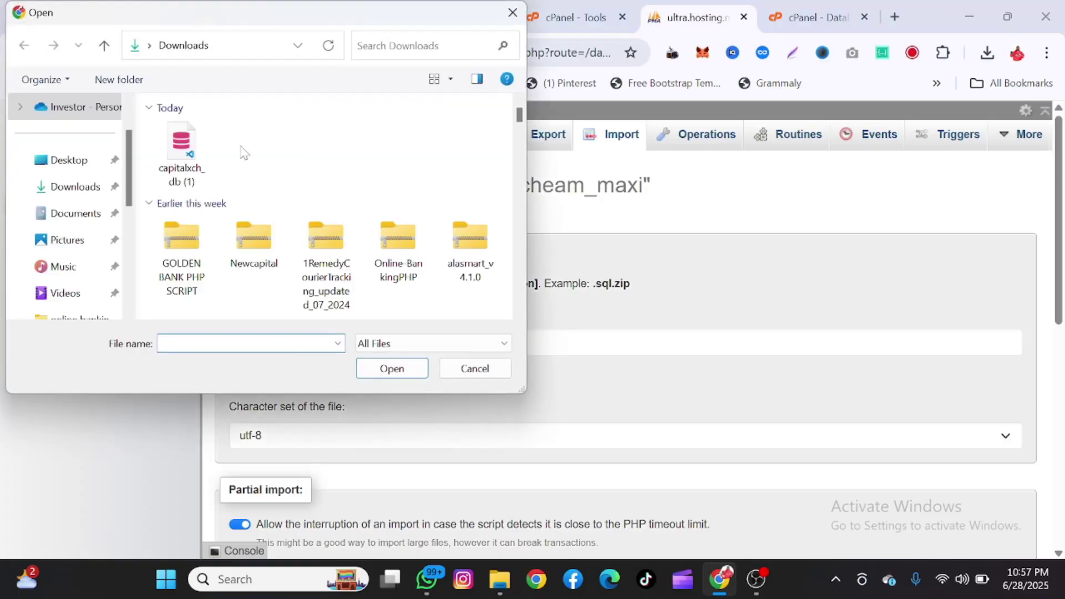
click(181, 149)
click(398, 373)
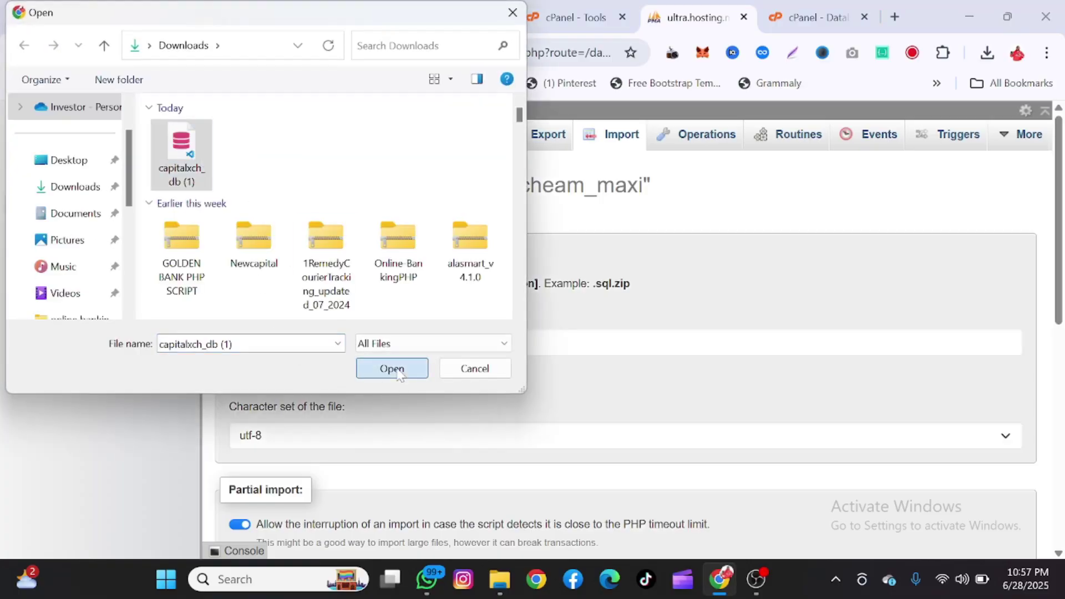
scroll(398, 373, down, 10)
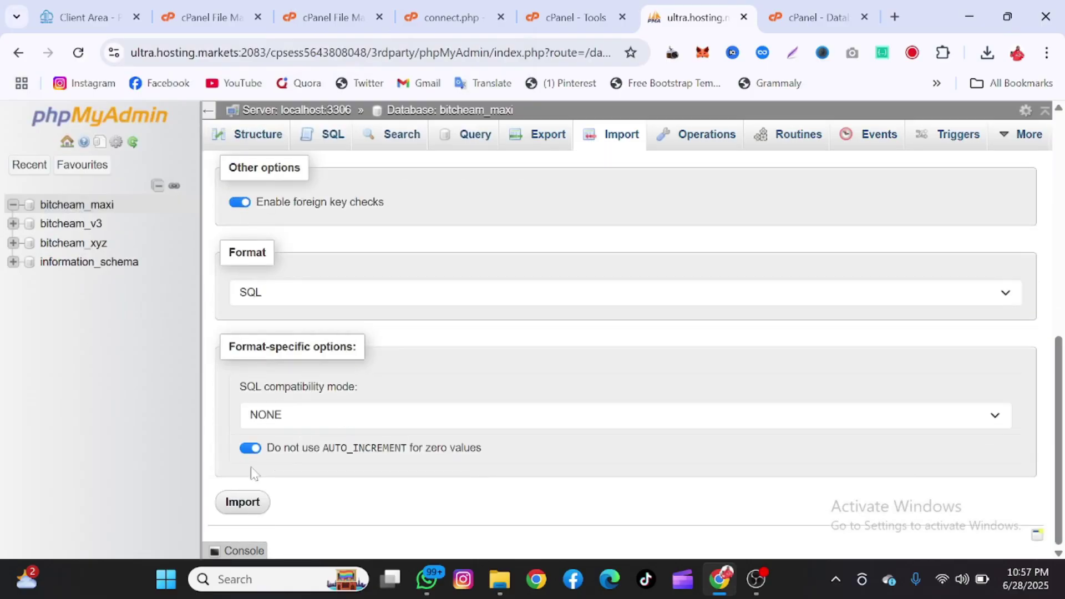
click(238, 506)
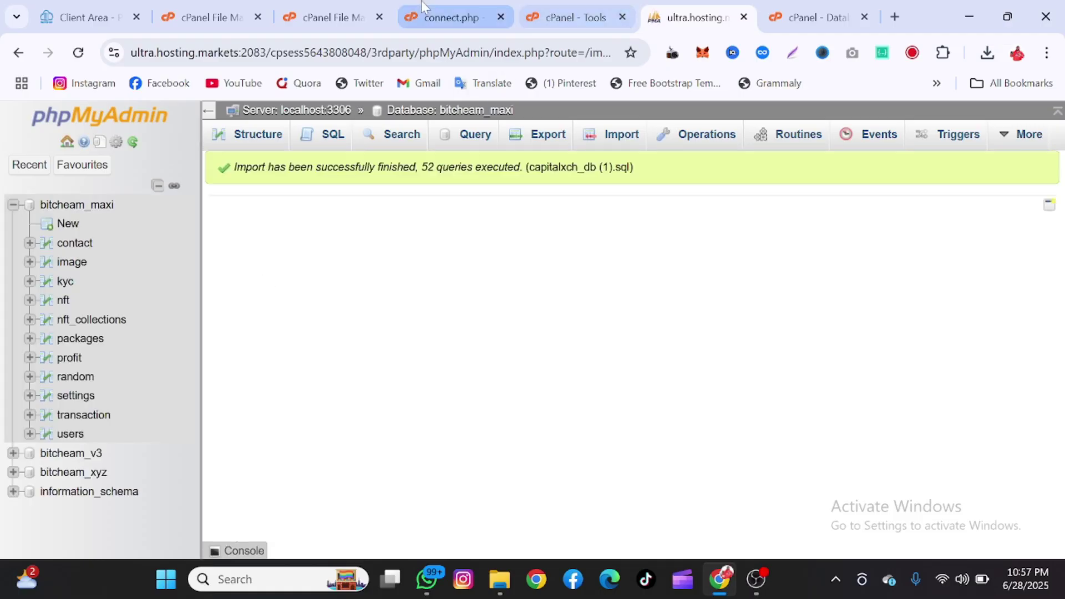
- Open the bitcheam.com primary domain link in a new tab, which returns HTTP 500
click(244, 7)
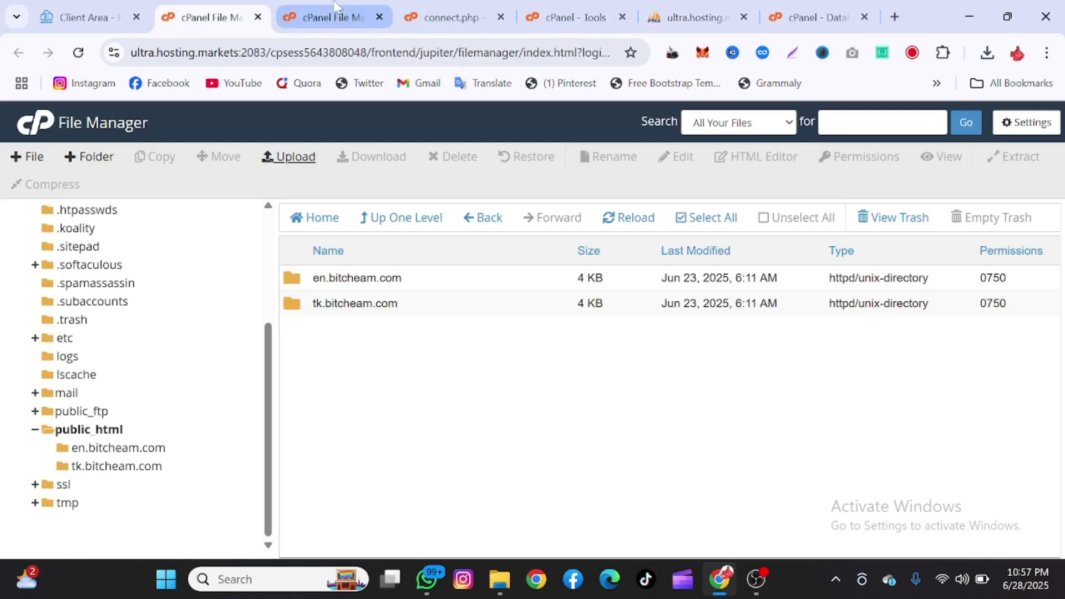
click(322, 14)
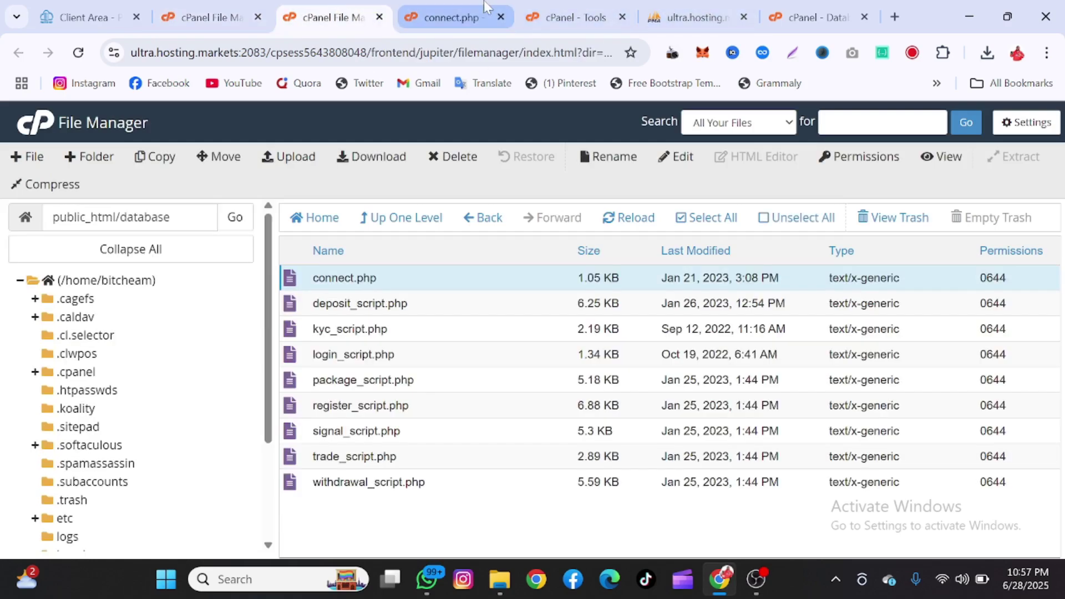
click(574, 16)
click(495, 247)
scroll(494, 248, up, 10)
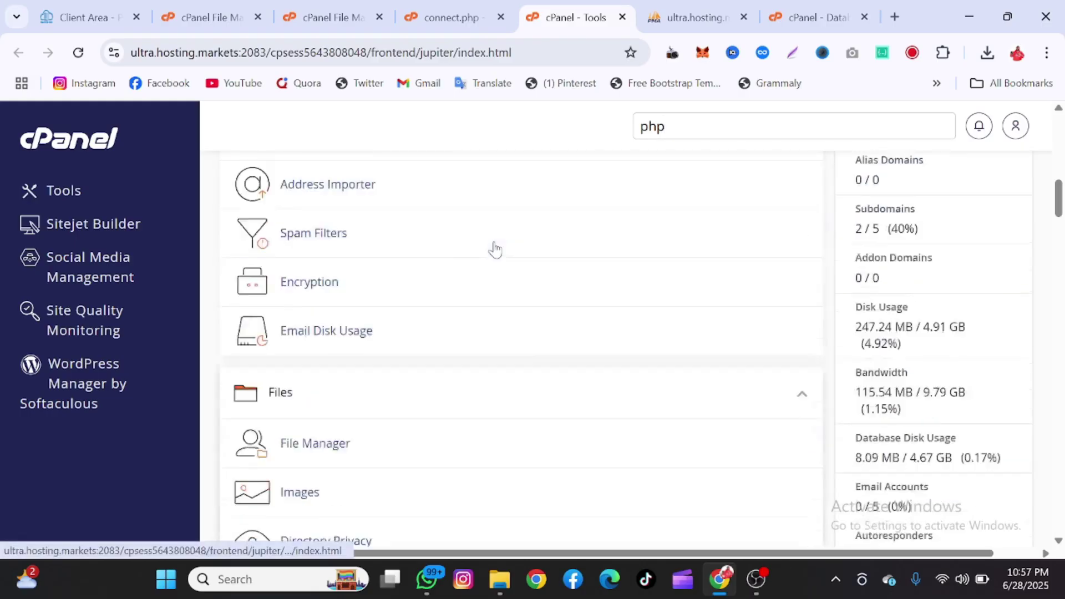
scroll(494, 248, up, 7)
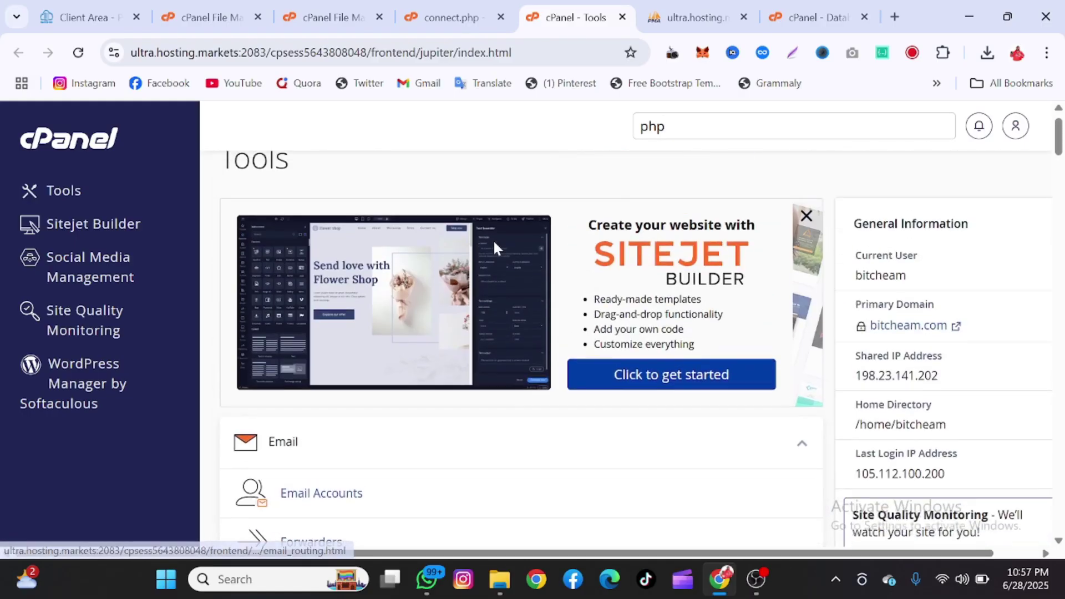
right_click(890, 328)
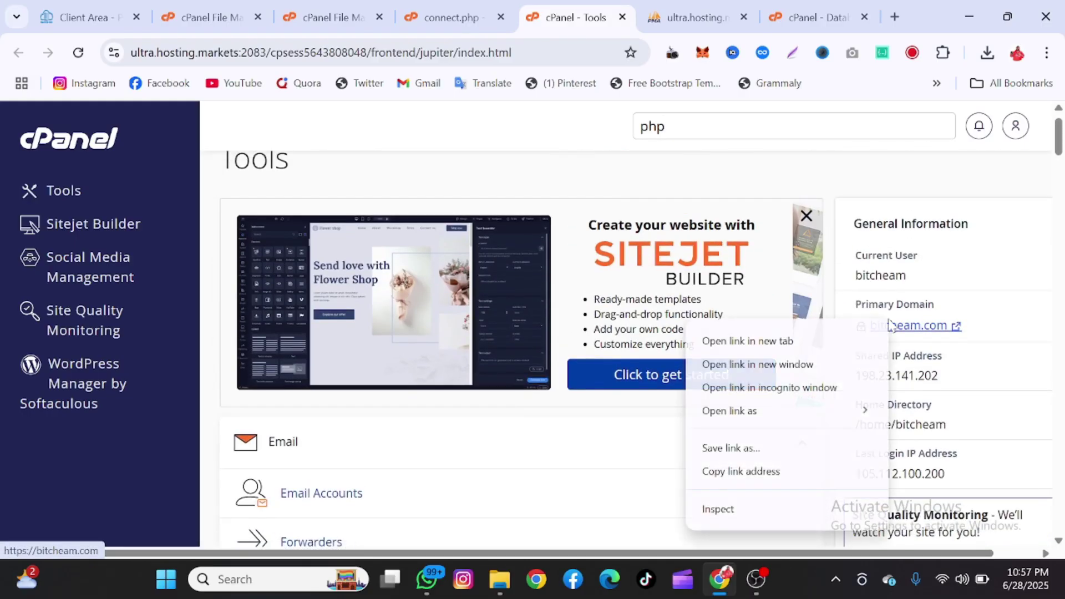
click(835, 342)
click(579, 20)
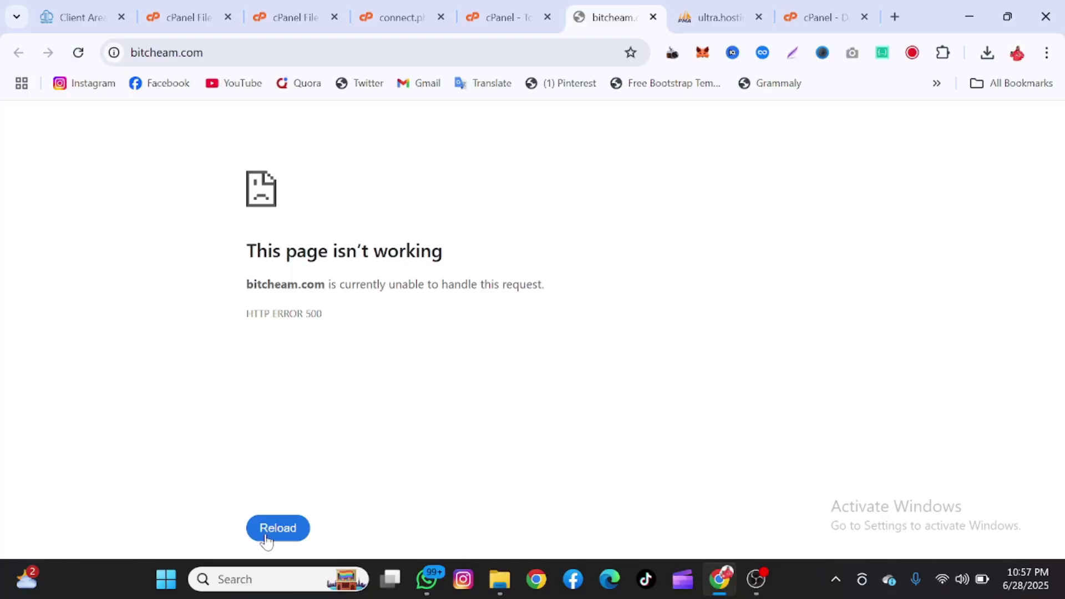
- Reload bitcheam.com, then go back to the cPanel Database Wizard tab
click(266, 538)
click(313, 8)
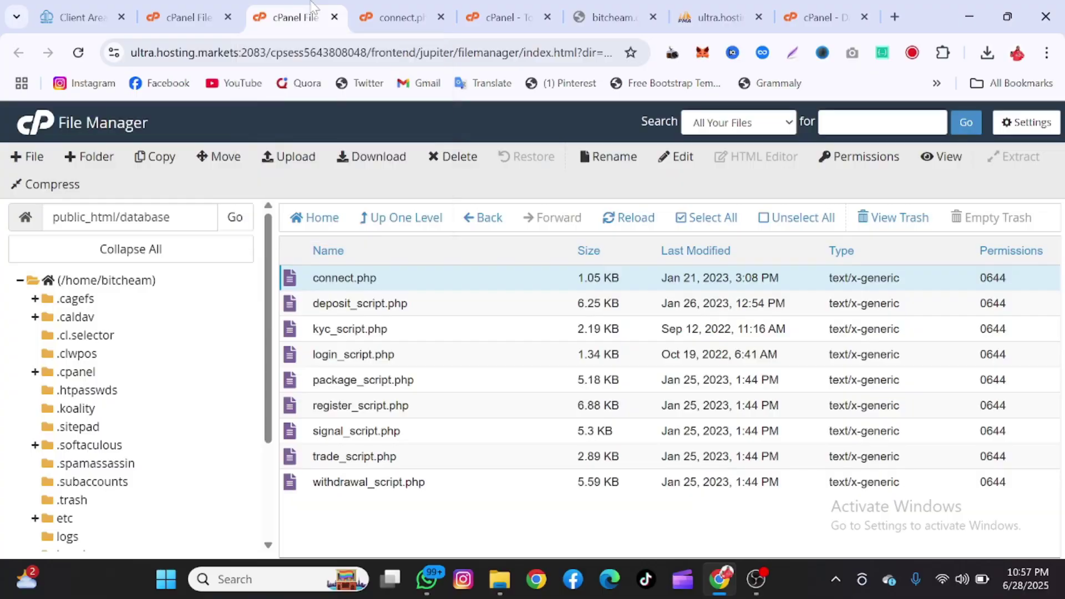
click(188, 17)
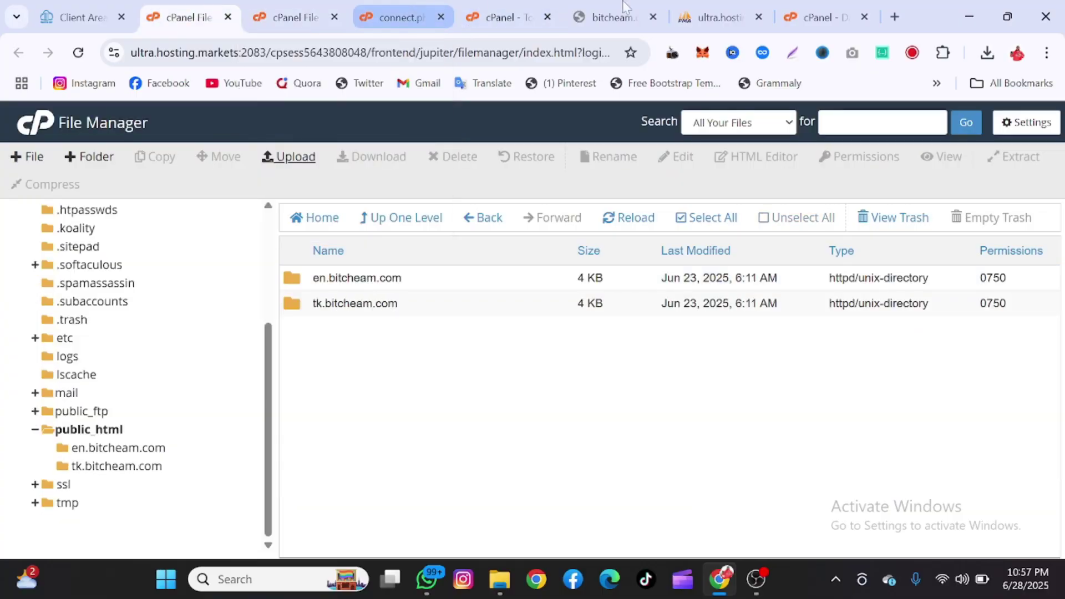
click(819, 17)
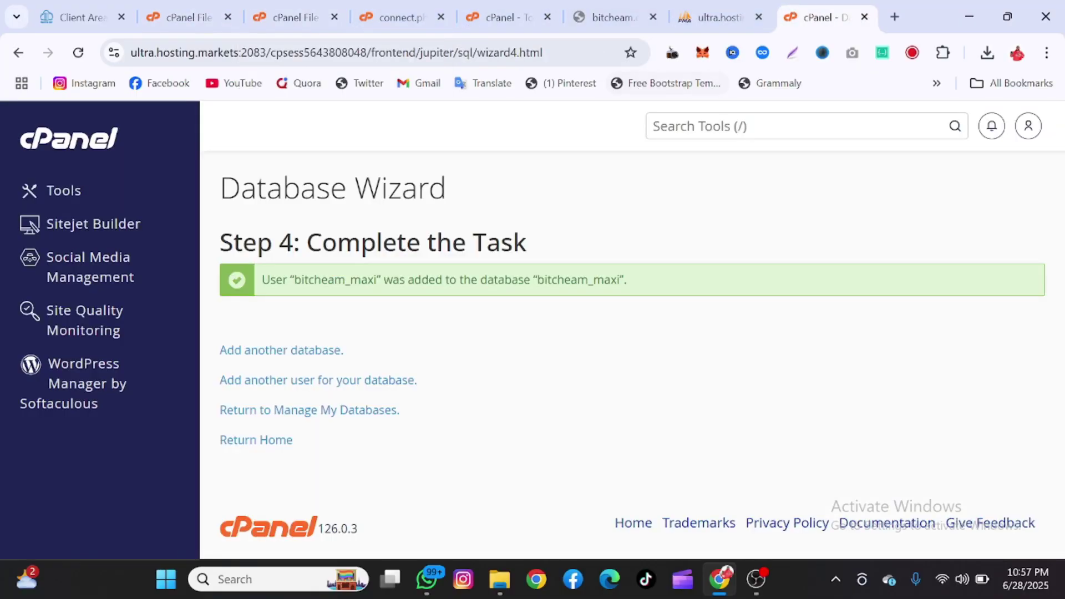
- In Select PHP Version, switch the current PHP version from 8.2 to 7.4
click(721, 127)
text(php)
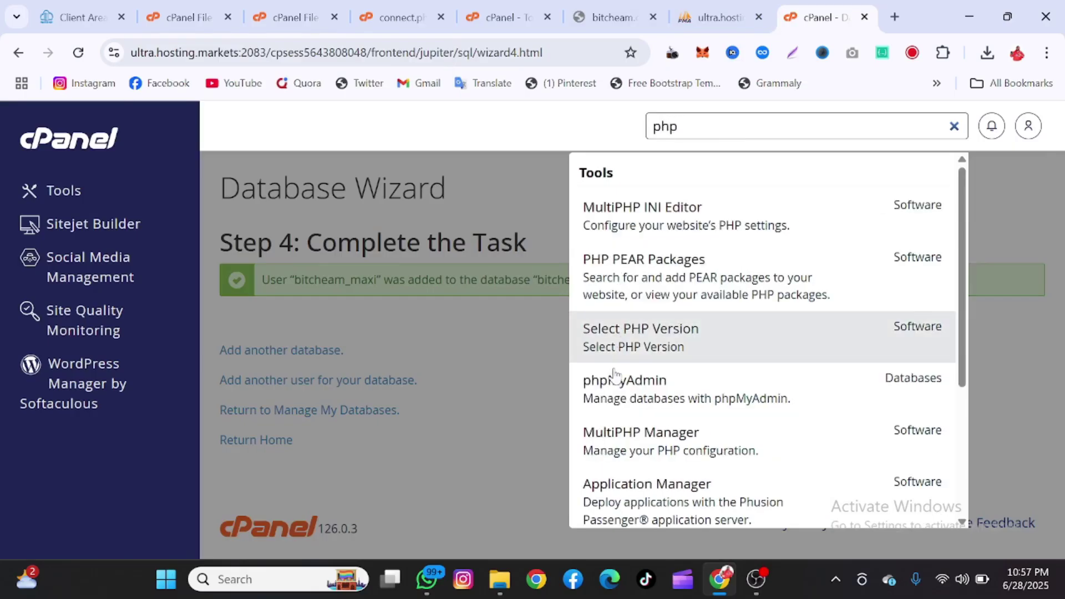
click(616, 360)
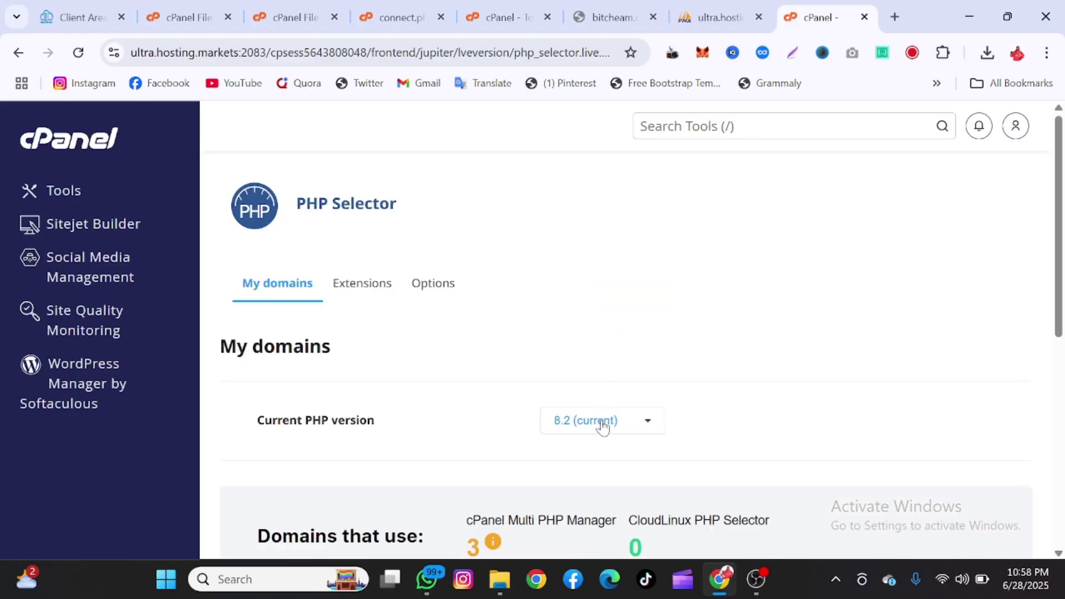
click(603, 423)
scroll(588, 521, down, 1)
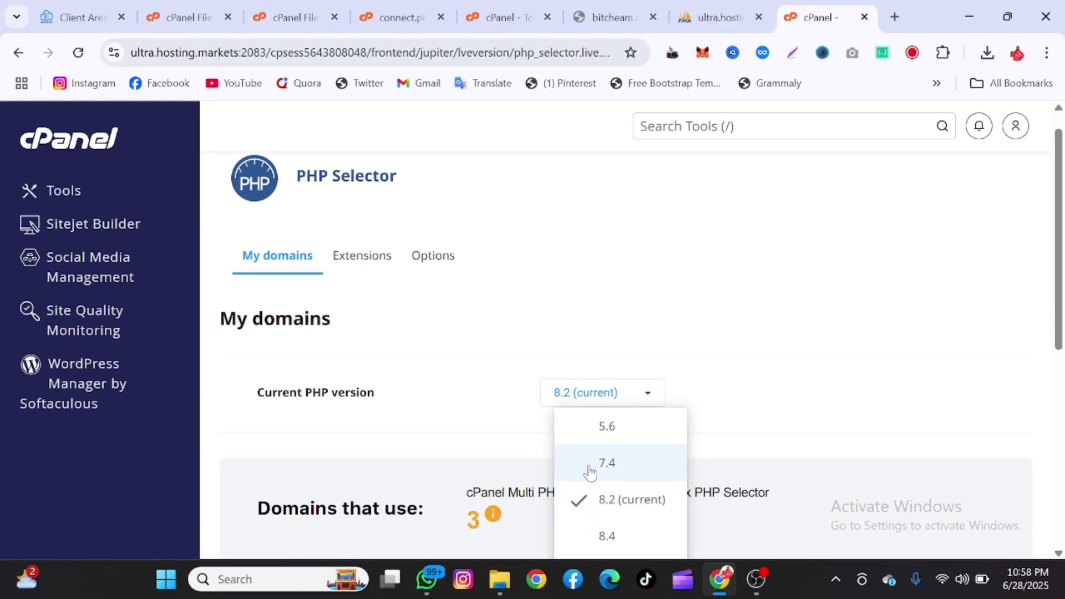
click(589, 473)
click(639, 403)
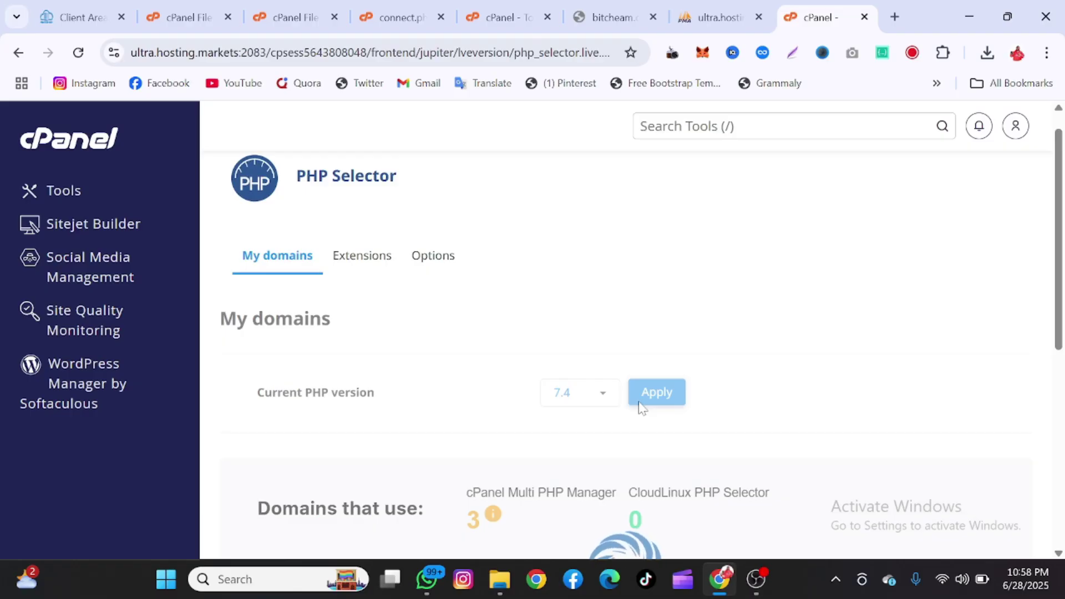
- Reload bitcheam.com and scroll the Elite Traders homepage down to the footer and back
click(632, 3)
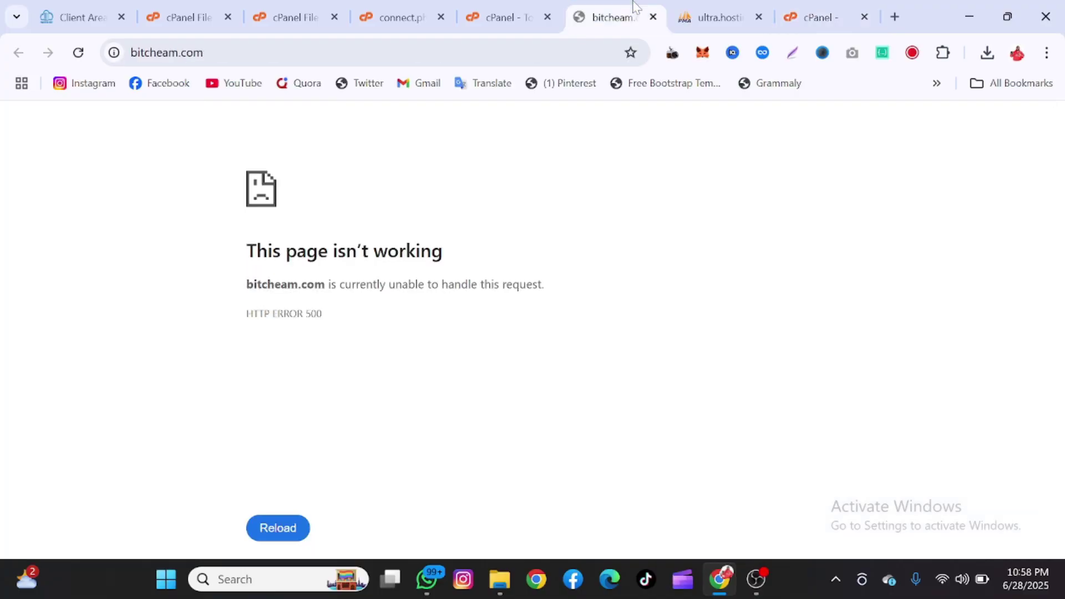
click(78, 53)
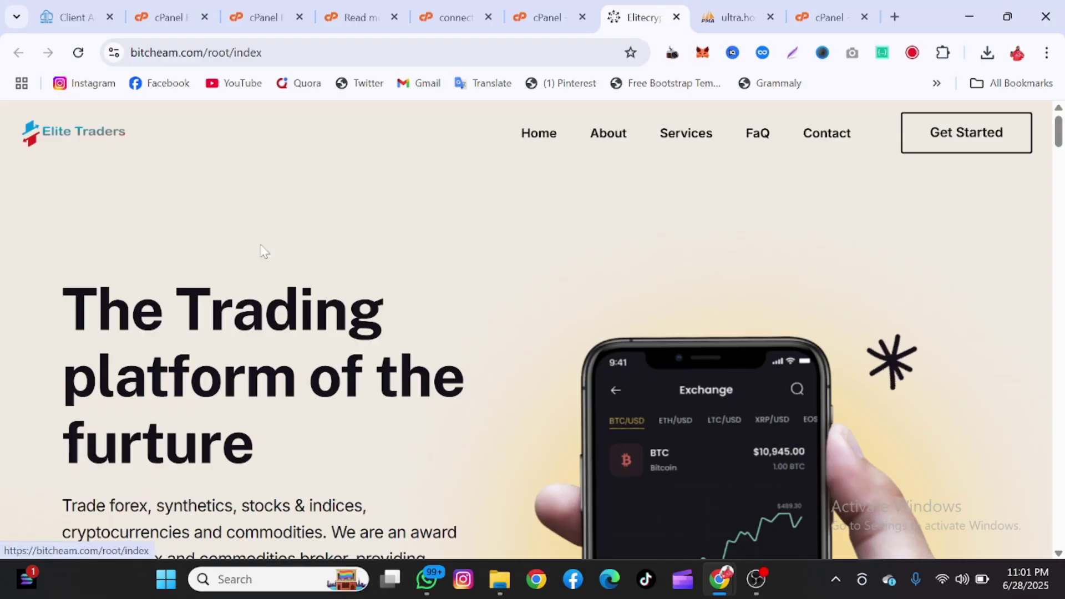
scroll(263, 253, down, 10)
scroll(281, 286, down, 15)
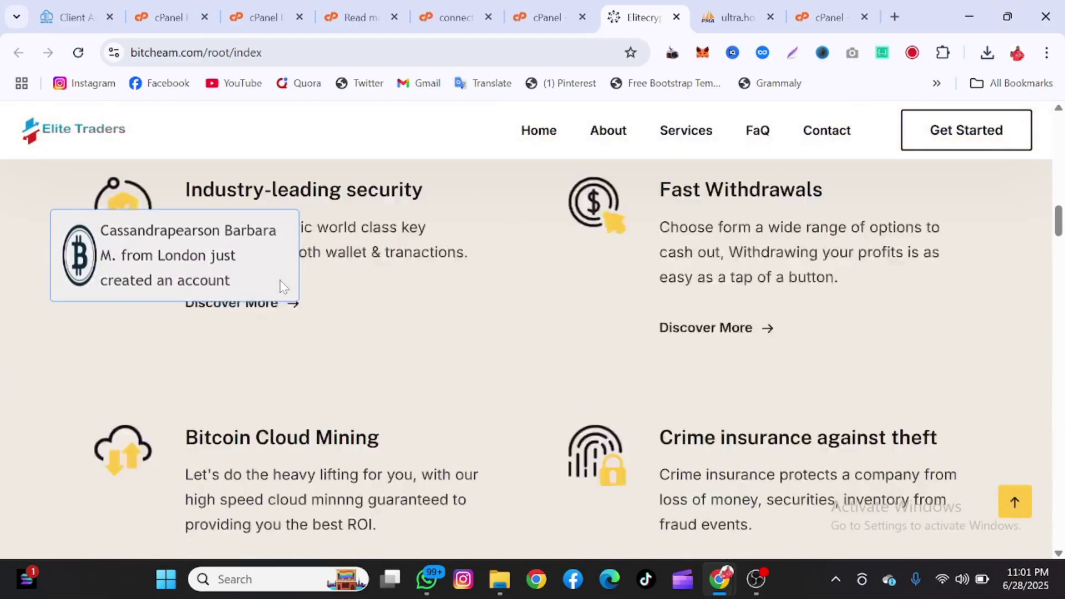
scroll(280, 286, down, 15)
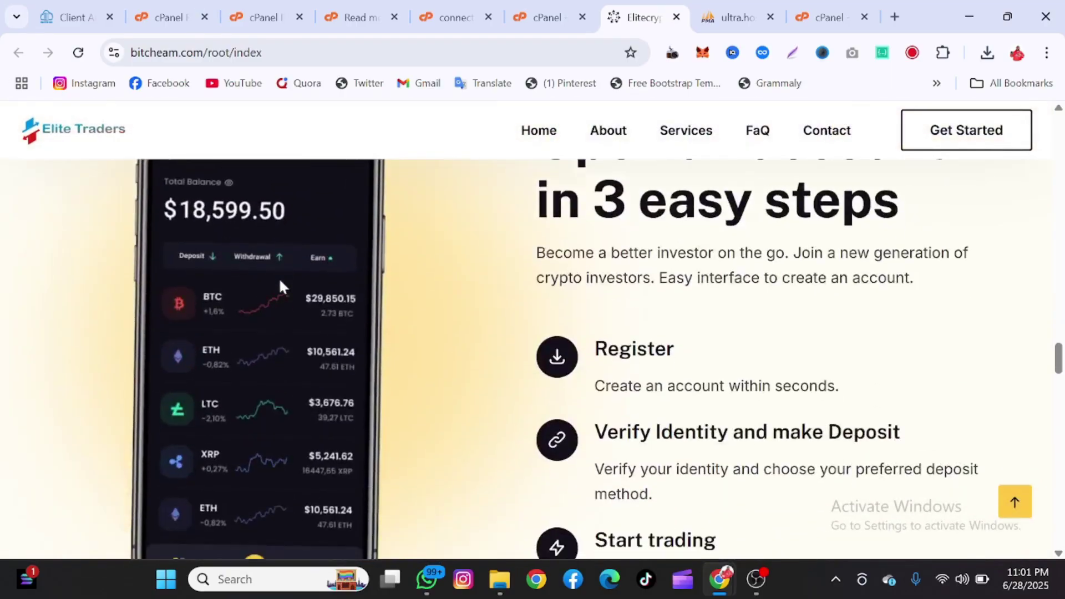
scroll(281, 286, down, 15)
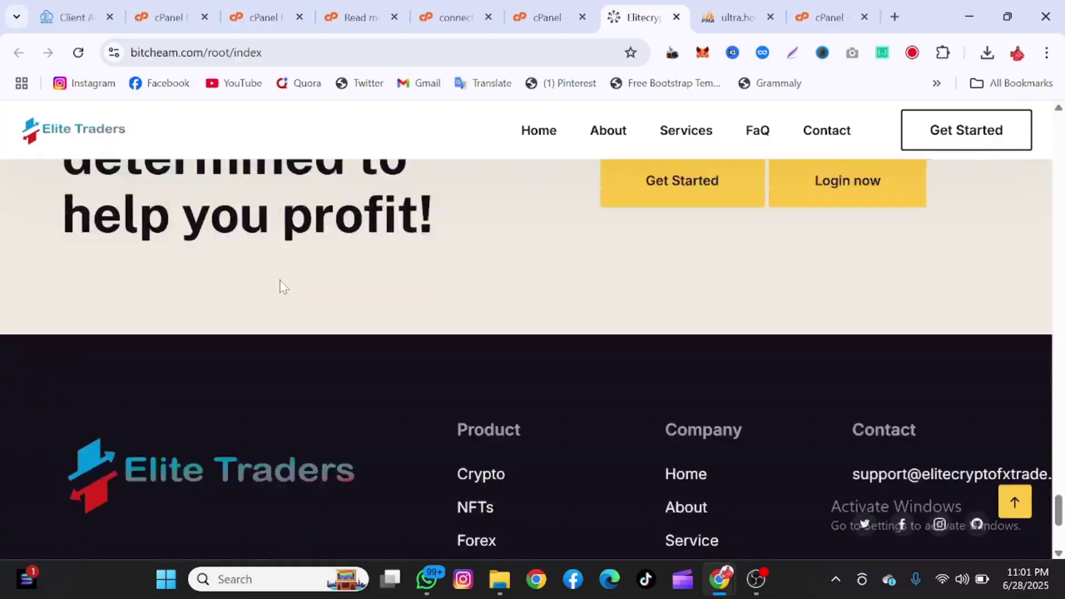
scroll(281, 285, up, 10)
scroll(282, 285, up, 15)
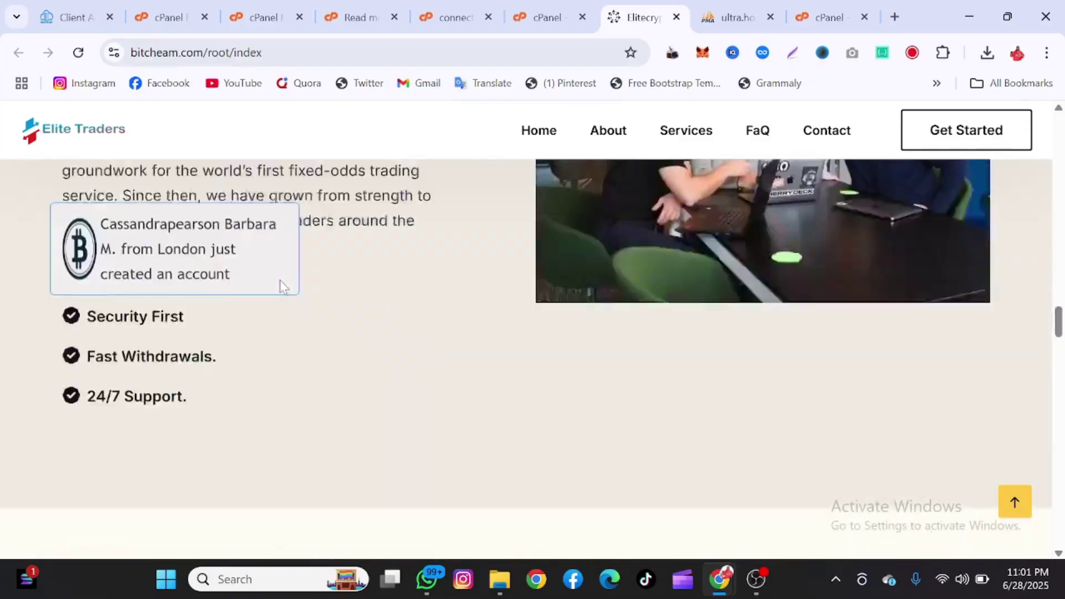
scroll(282, 285, up, 10)
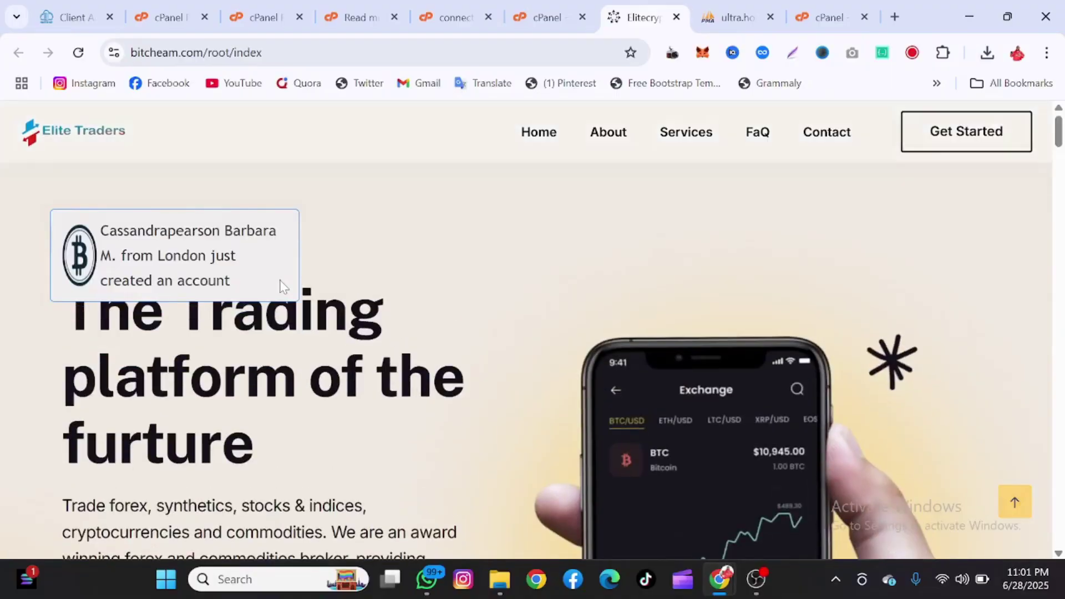
- On the registration page, enter a full name, a username and autofilled e-mail and phone
click(934, 156)
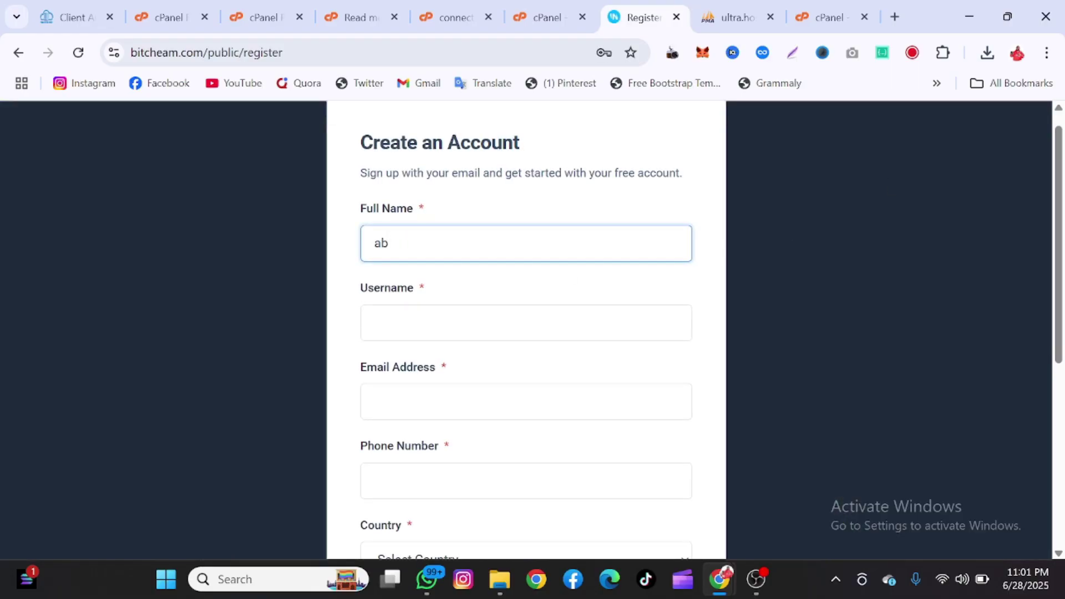
key(Tab)
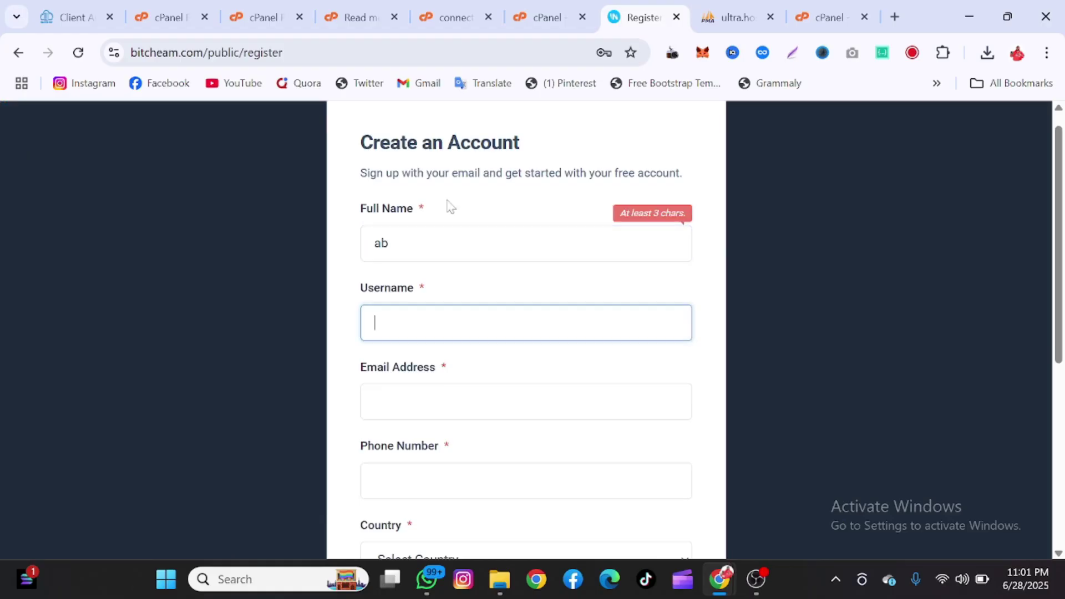
key(shift+Tab)
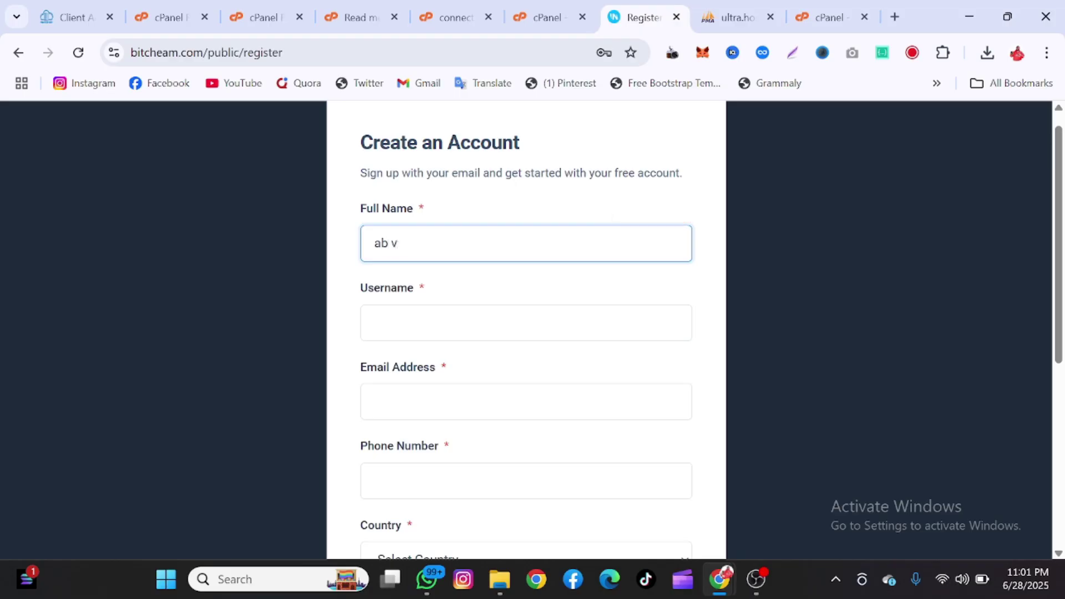
key(Tab)
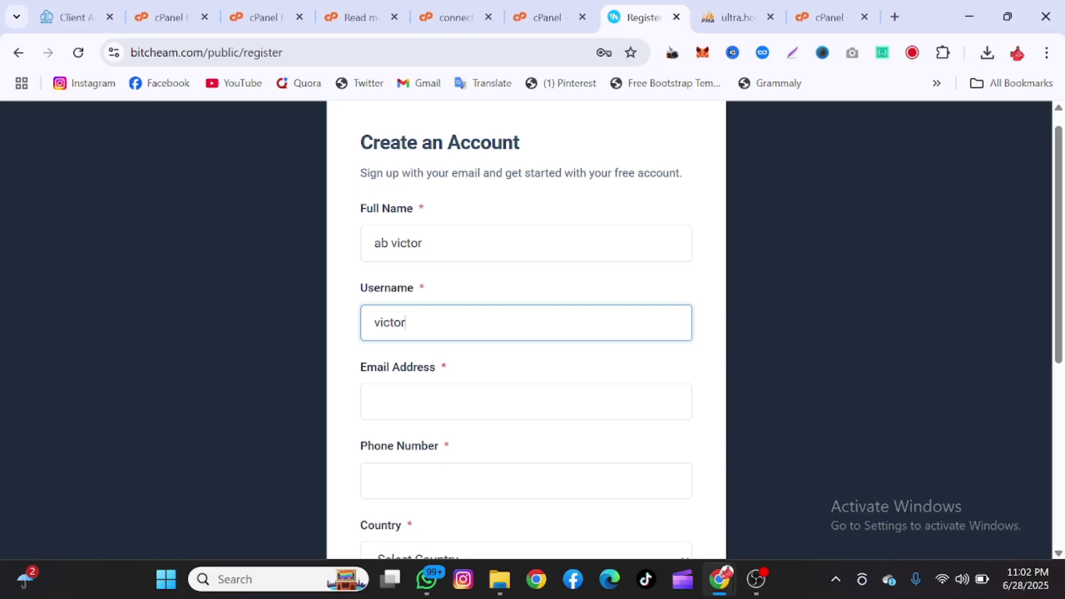
text(victor)
scroll(483, 366, down, 1)
click(483, 363)
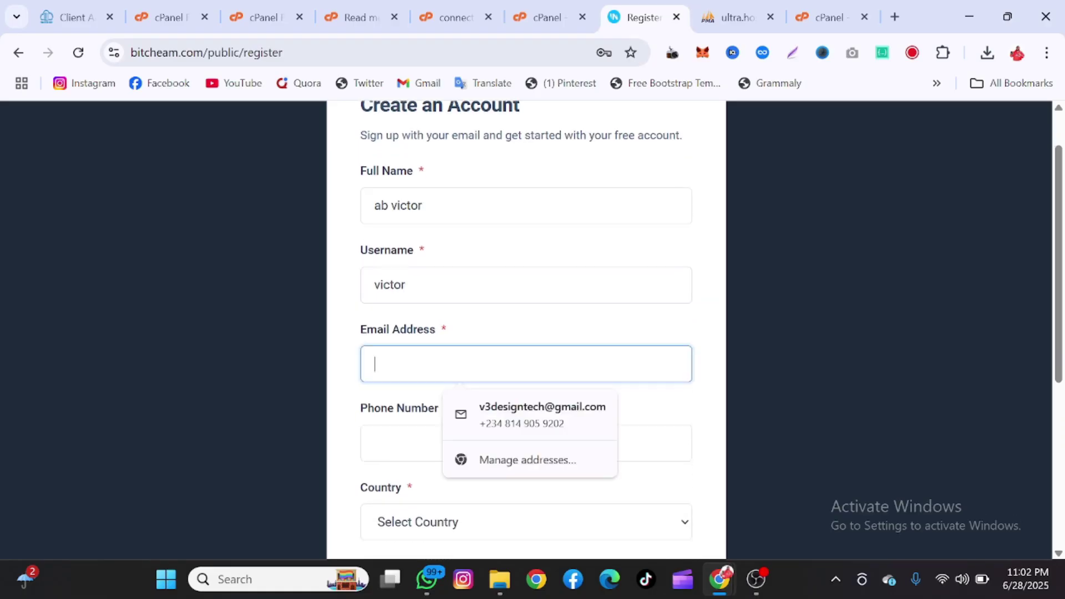
click(493, 412)
- Enter a password, accept the terms, register the account, then return to phpMyAdmin
scroll(492, 412, down, 3)
click(494, 413)
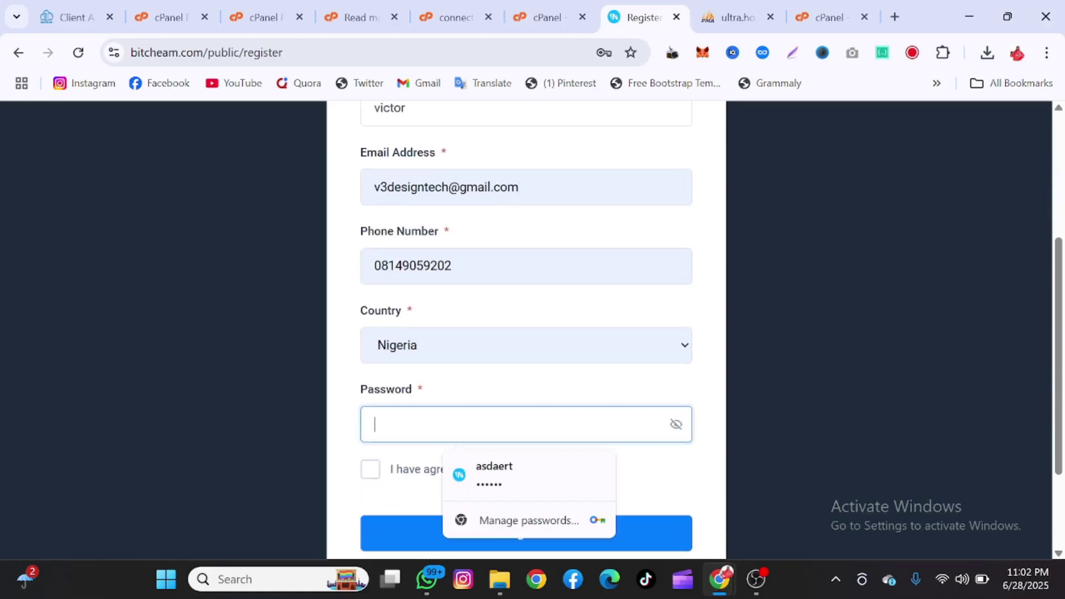
text(as)
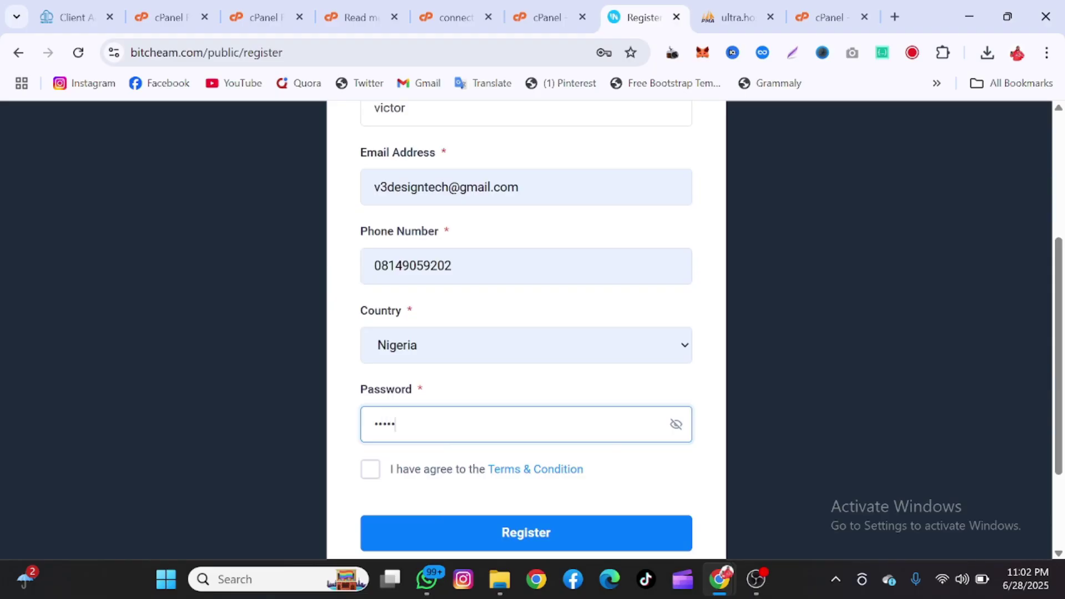
scroll(368, 391, down, 2)
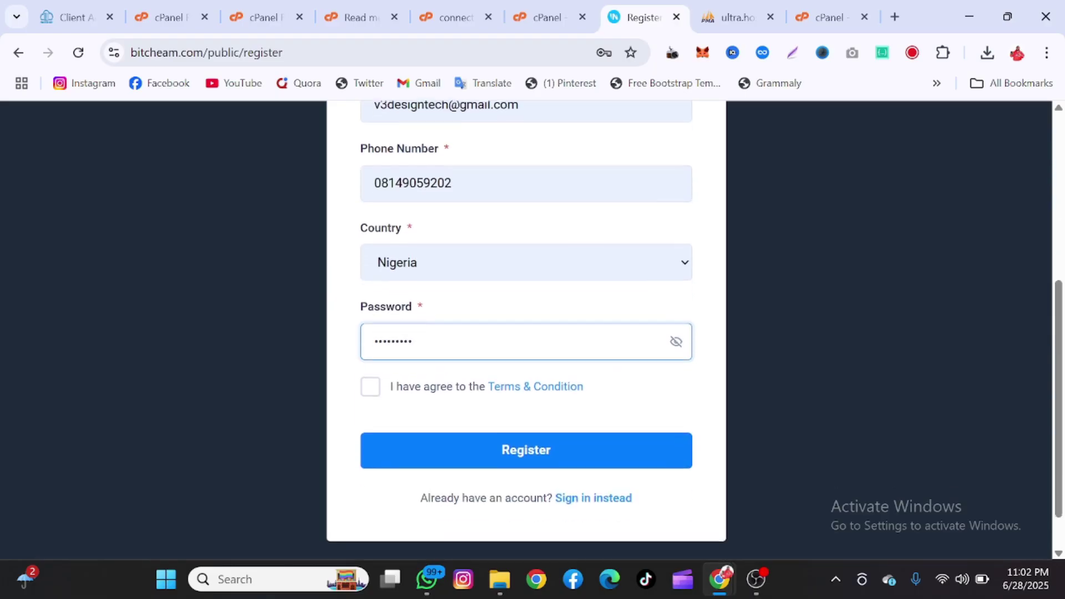
click(370, 385)
click(459, 451)
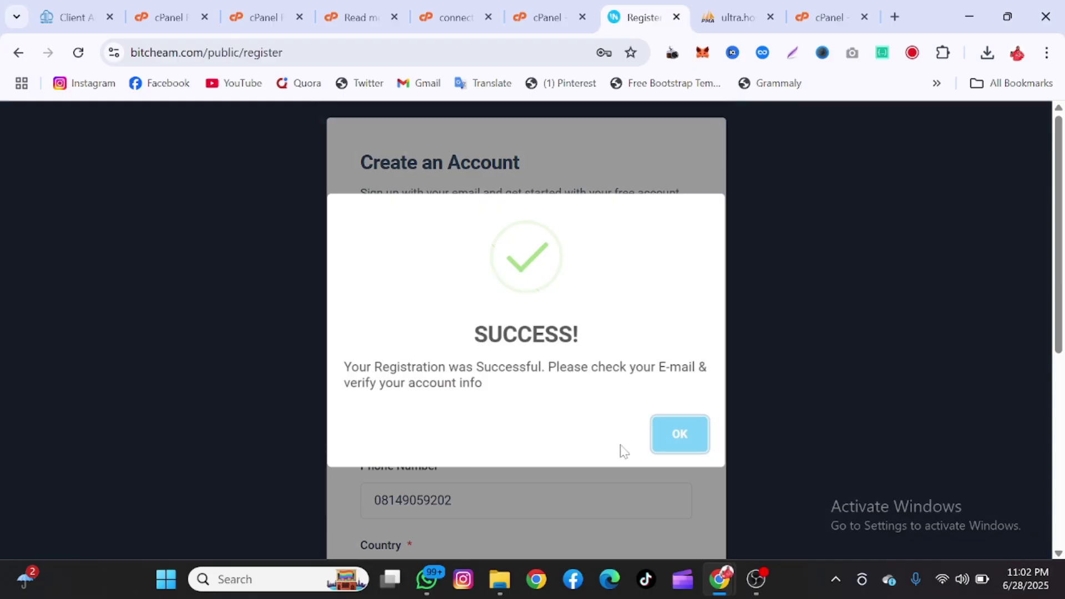
click(675, 440)
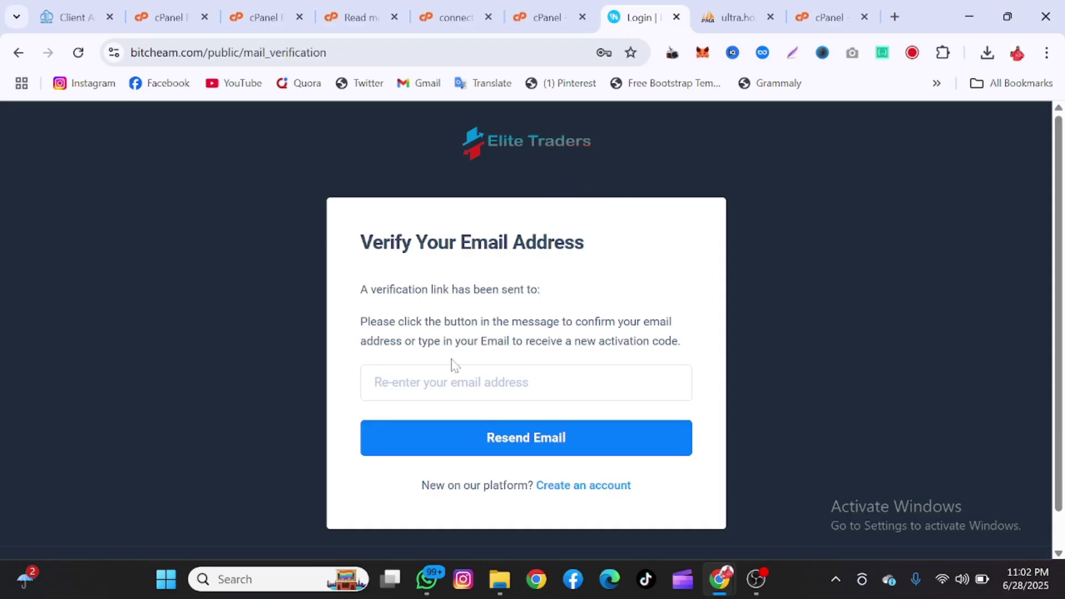
click(715, 8)
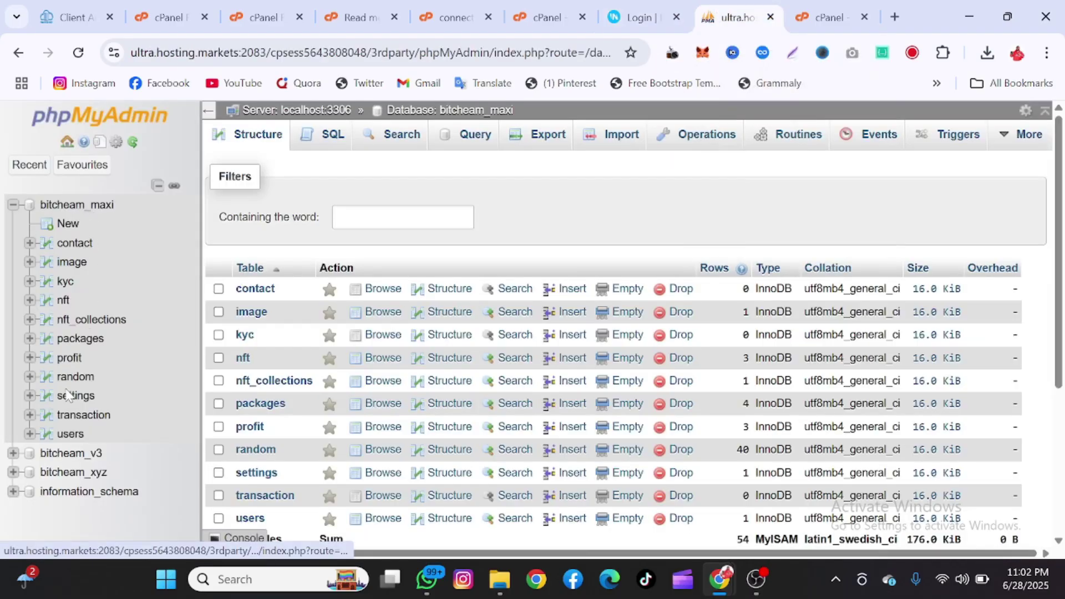
- Open the users table and scroll across to the new account's pending status
click(70, 434)
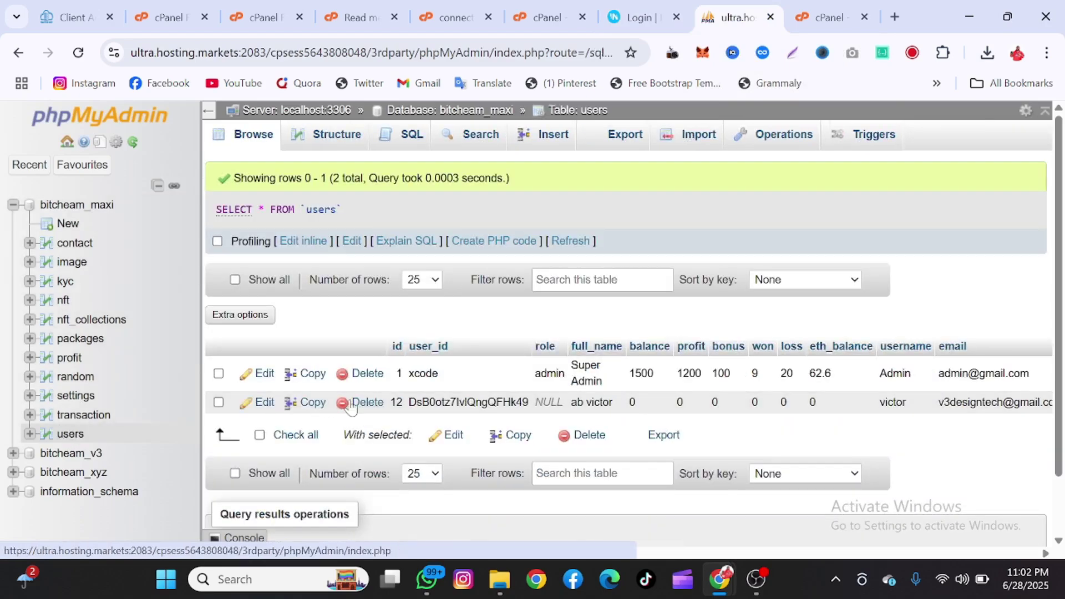
scroll(496, 385, right, 8)
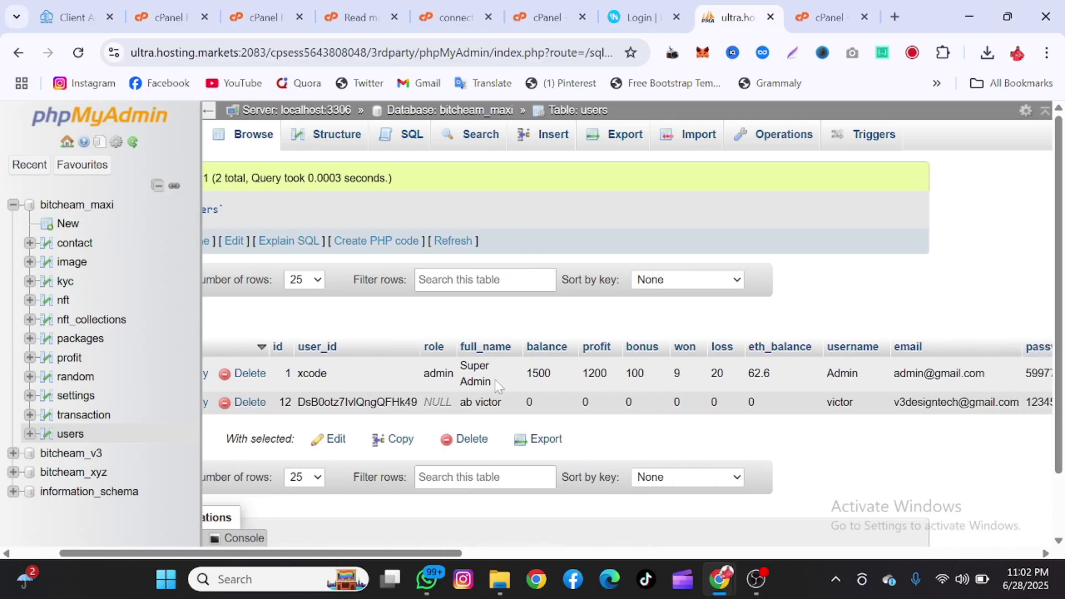
scroll(498, 386, right, 1)
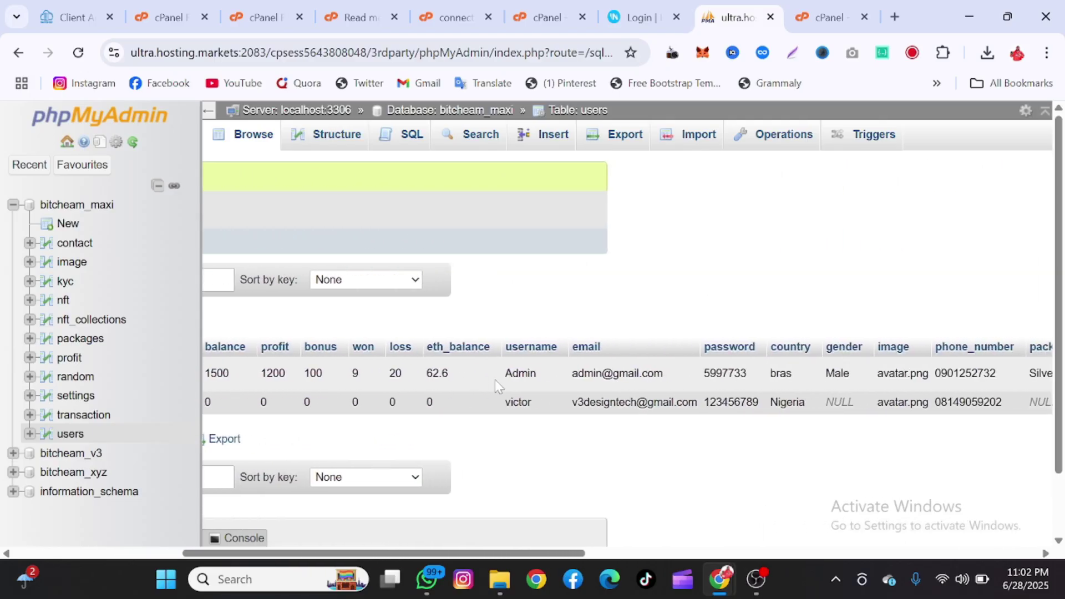
scroll(719, 382, right, 5)
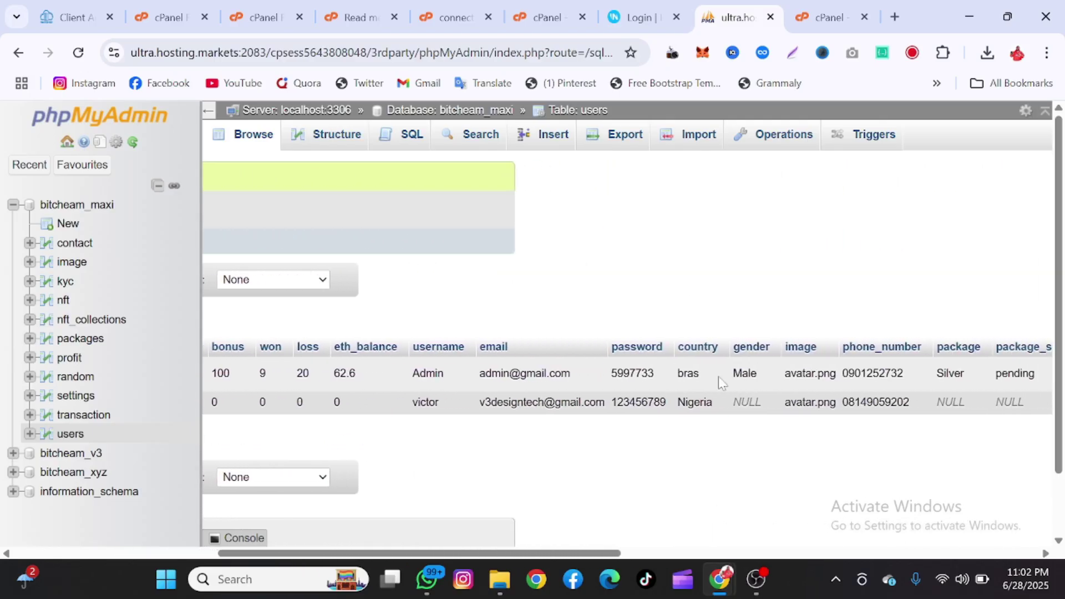
scroll(718, 376, left, 16)
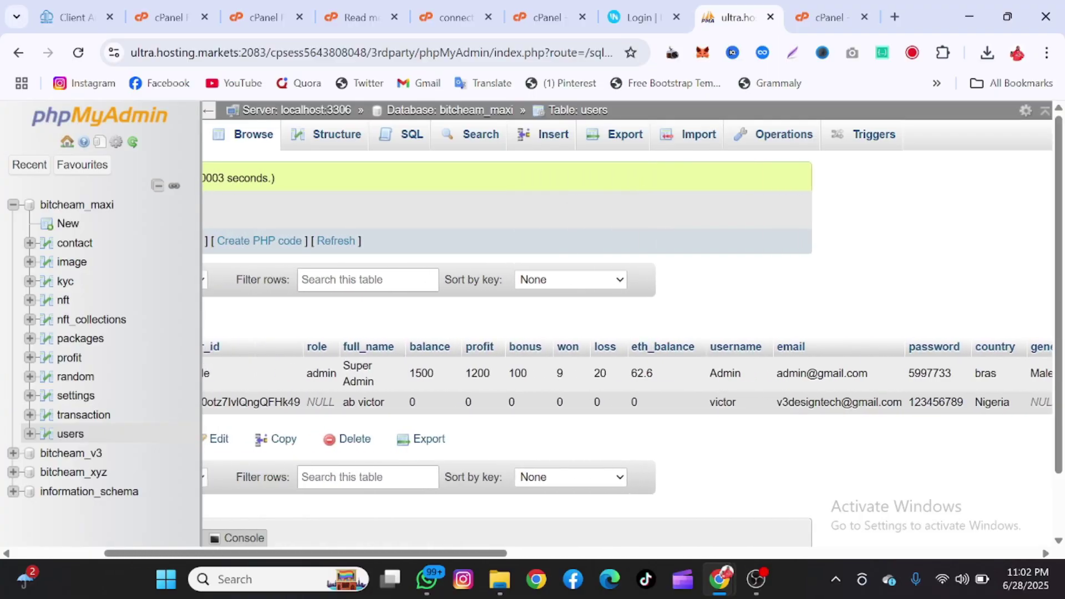
scroll(718, 376, left, 14)
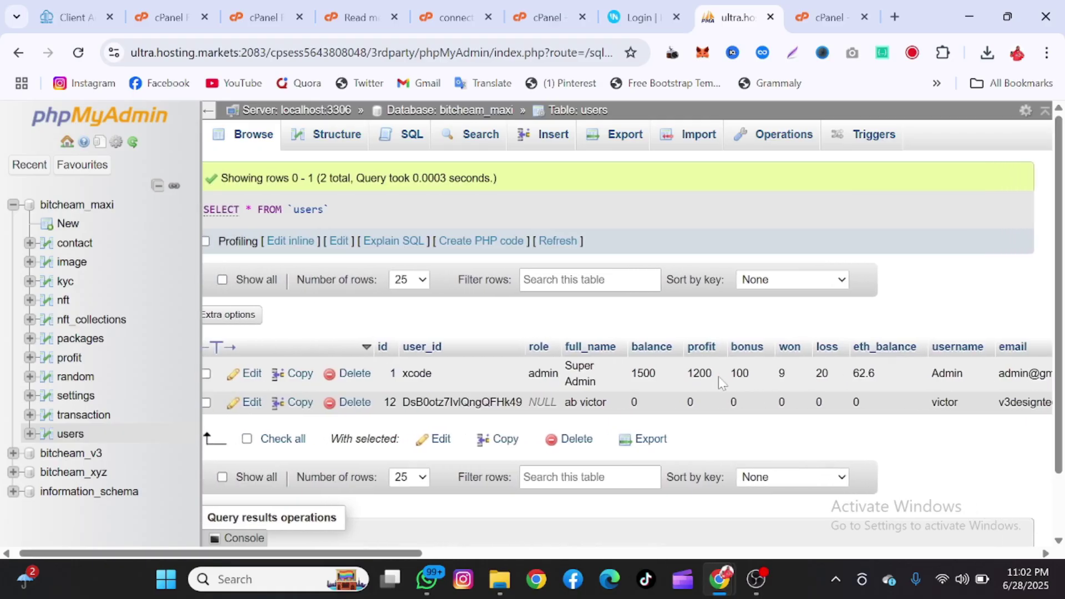
scroll(718, 376, right, 15)
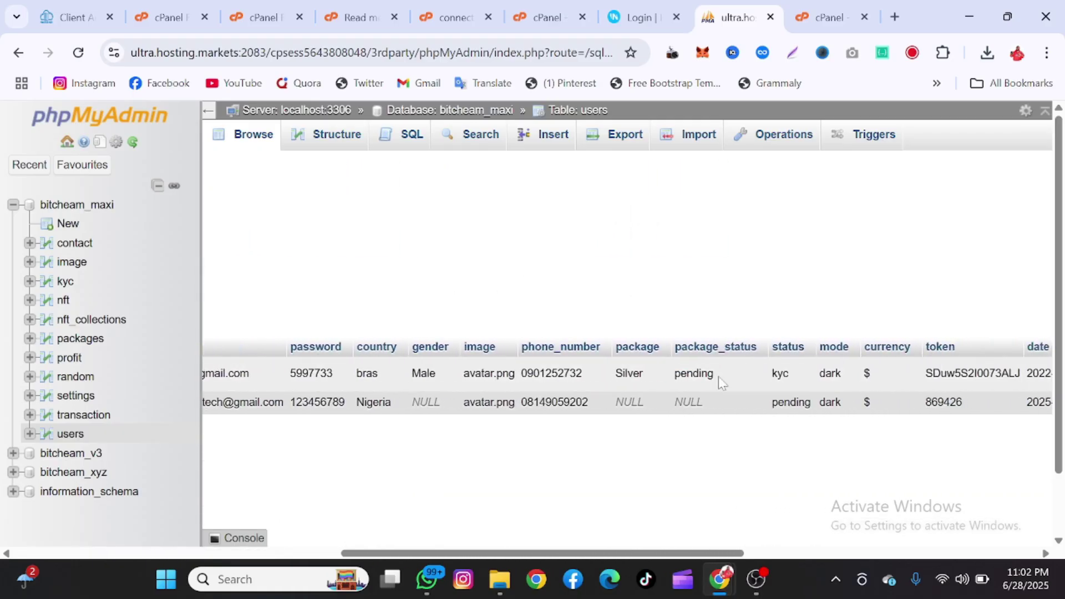
scroll(718, 376, right, 3)
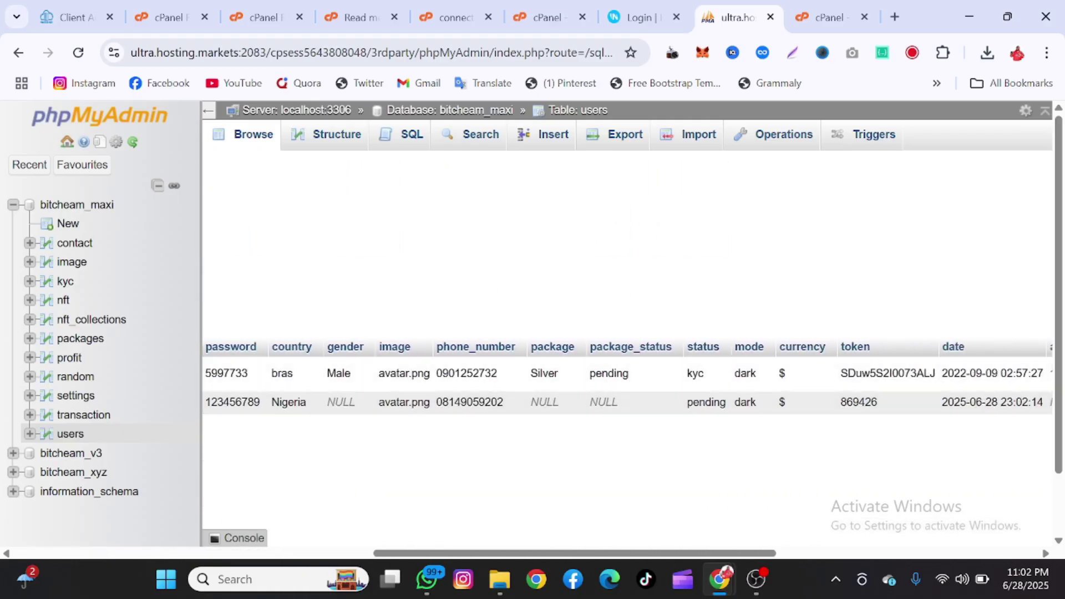
- Change the second user's status from pending to kyc, then start editing its token cell
double_click(706, 403)
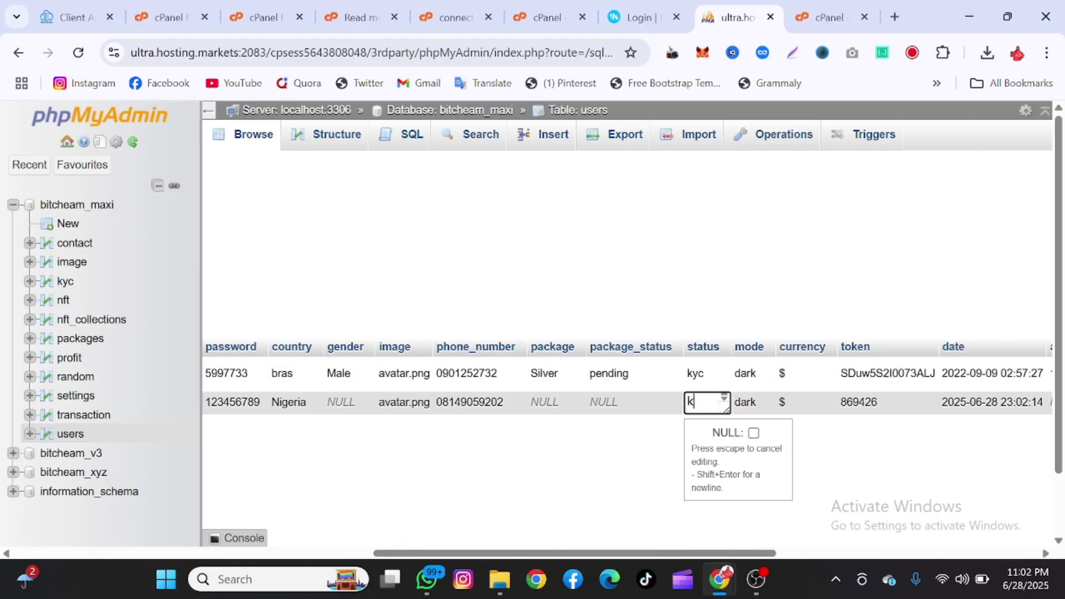
key(Return)
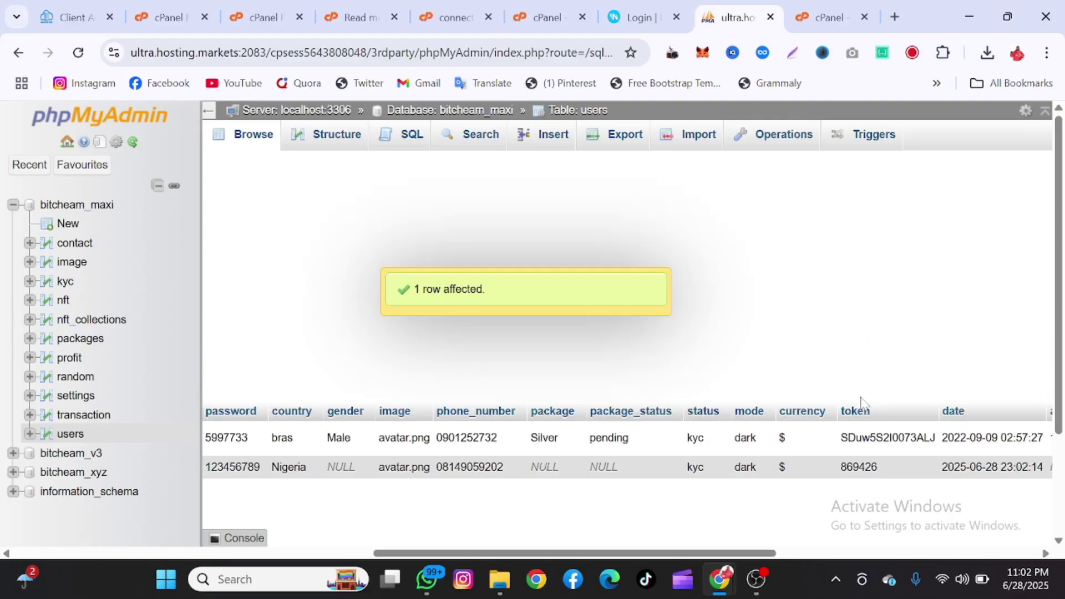
scroll(842, 461, right, 3)
scroll(842, 461, right, 2)
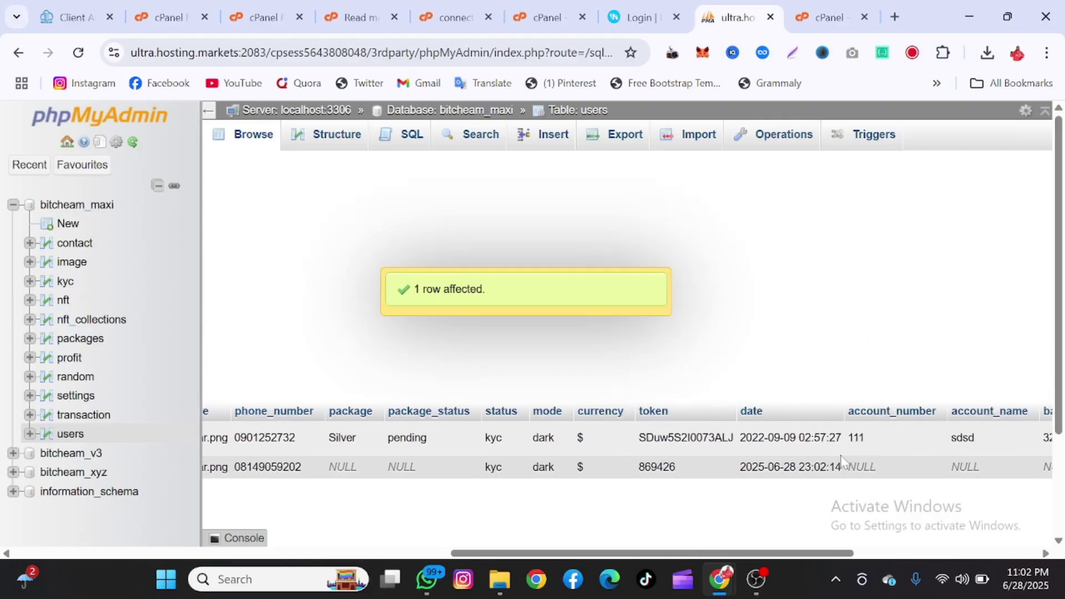
double_click(653, 468)
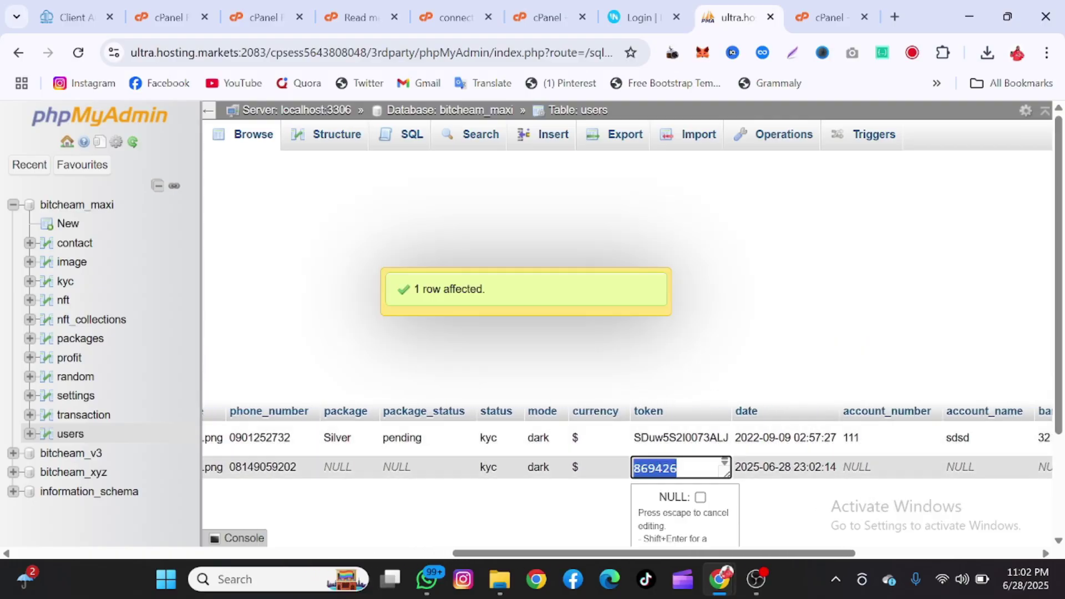
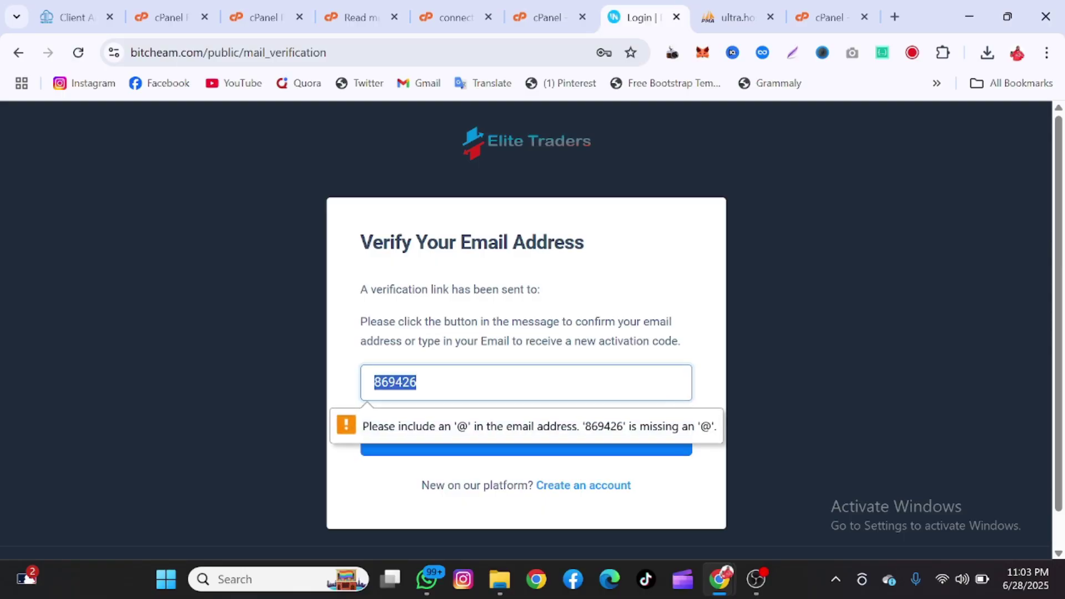
- Clear the verification code and reach the Login into Account form via 'Sign in instead'
key(BackSpace)
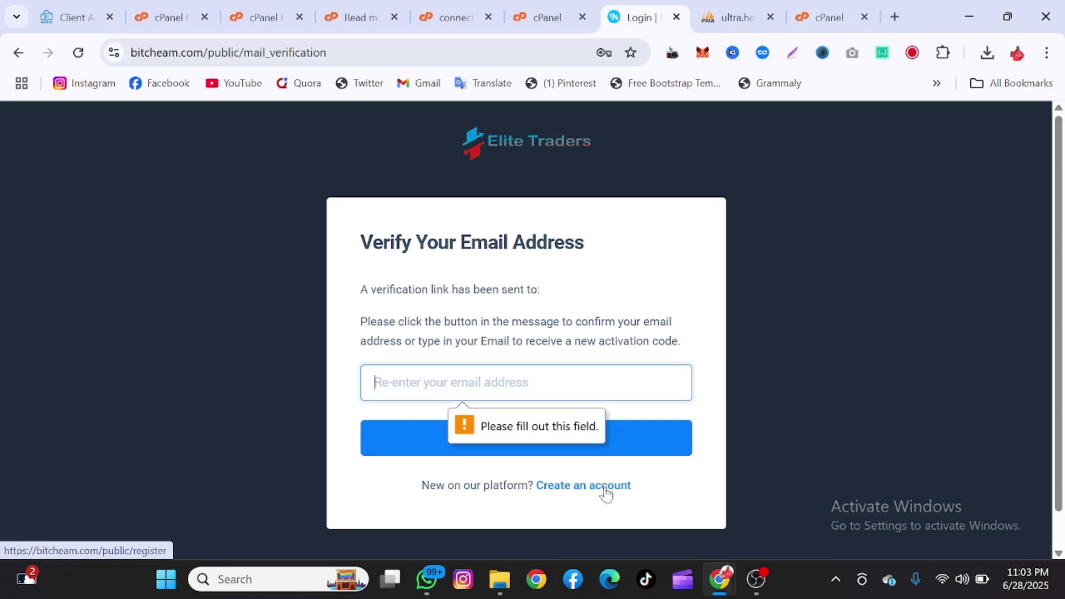
click(606, 491)
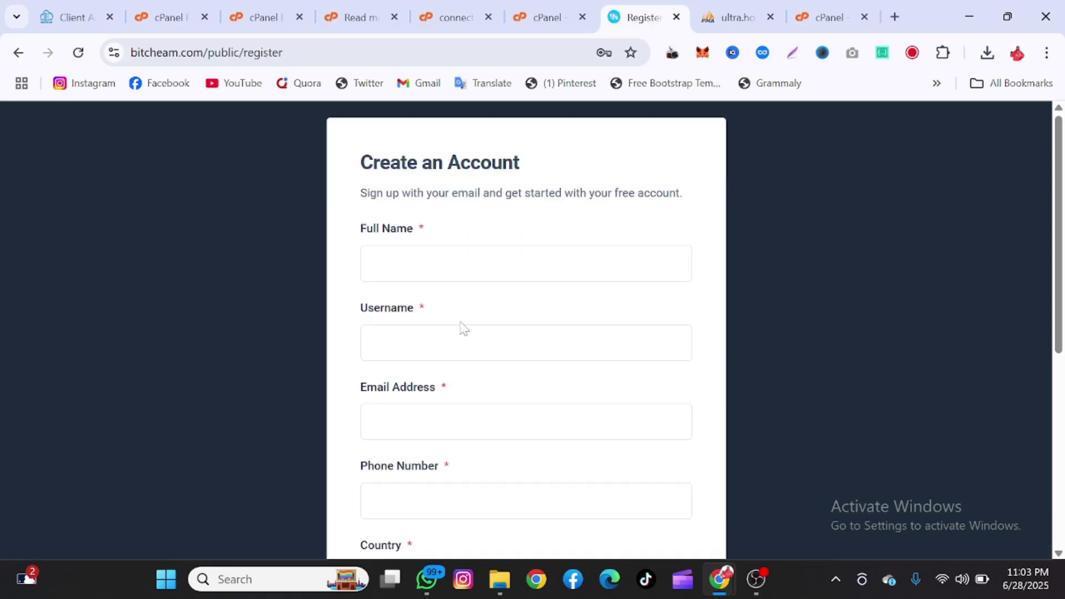
scroll(463, 328, down, 6)
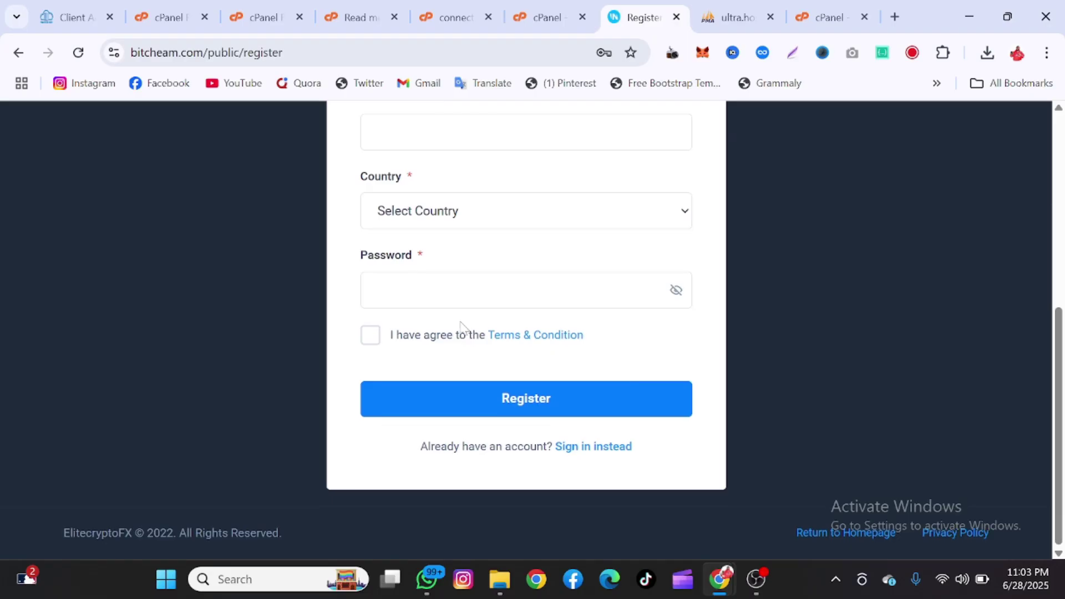
click(568, 447)
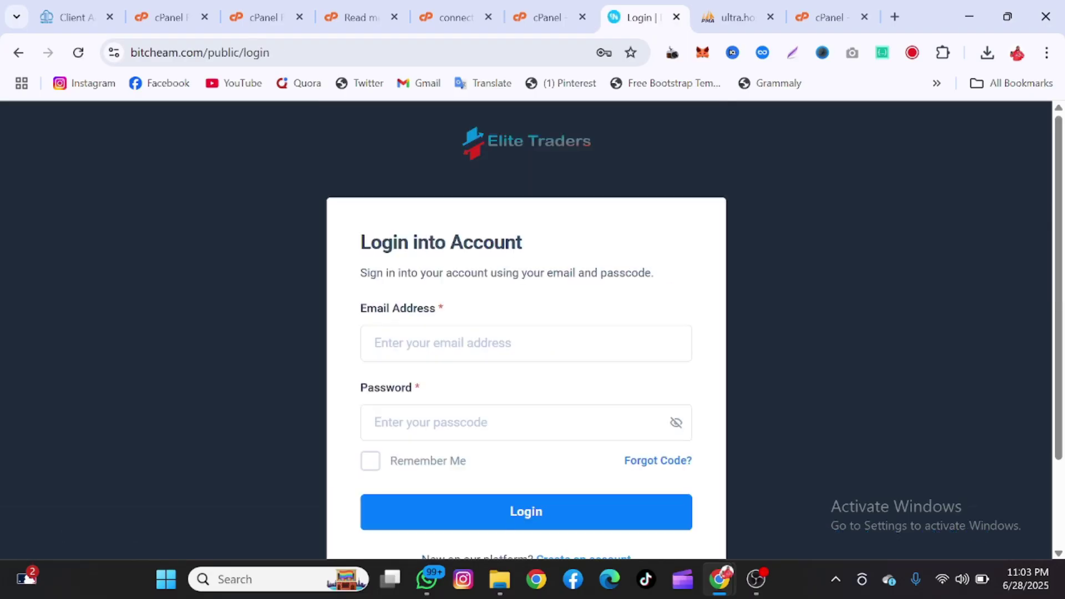
- Log in using the saved test account email and the account password
click(526, 343)
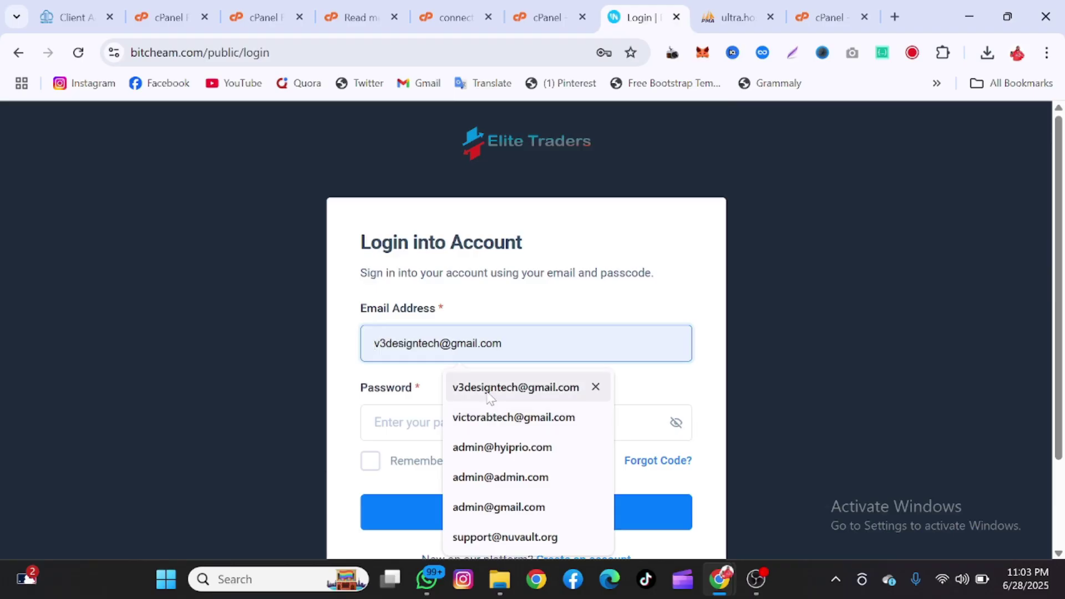
click(515, 387)
text(12)
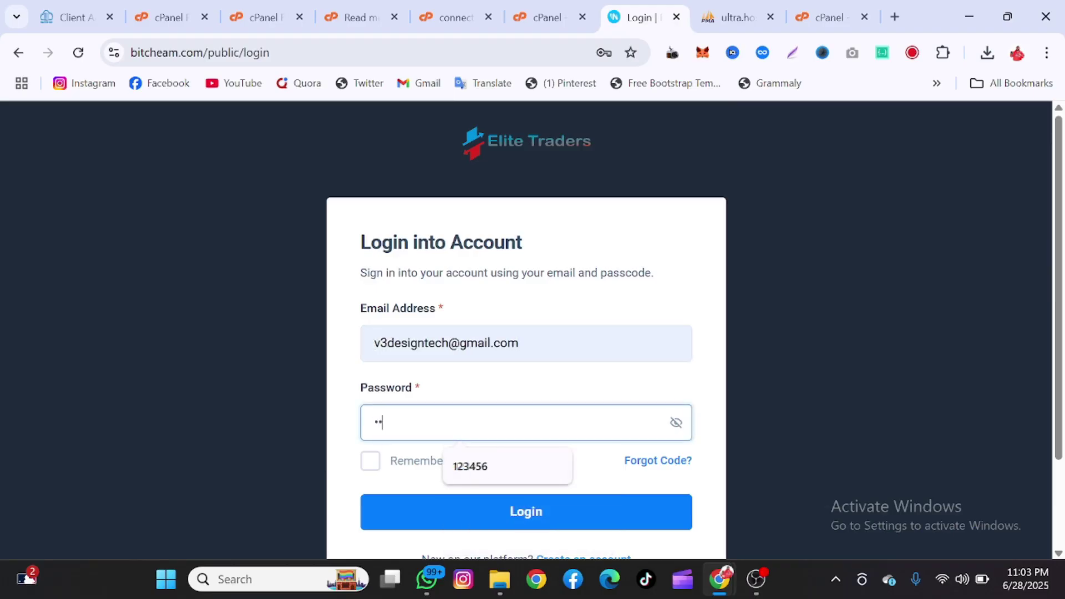
text(34567)
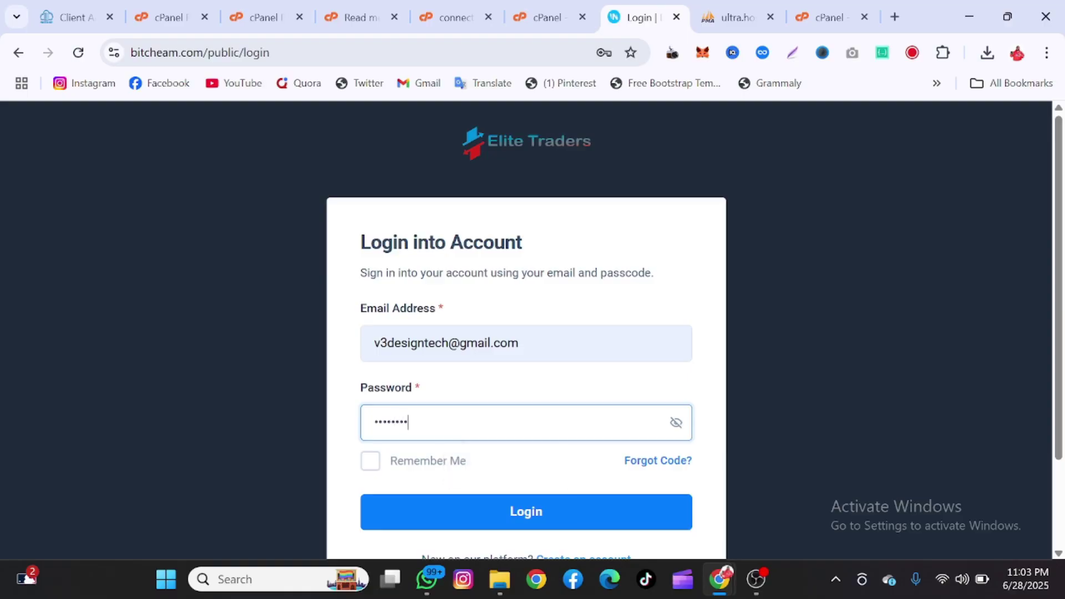
click(501, 528)
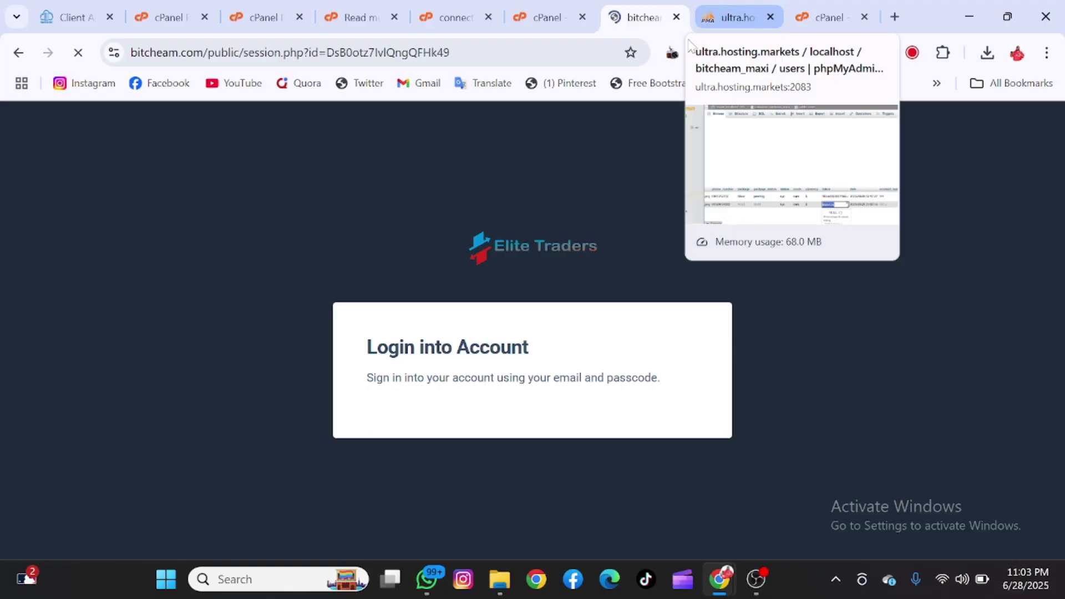
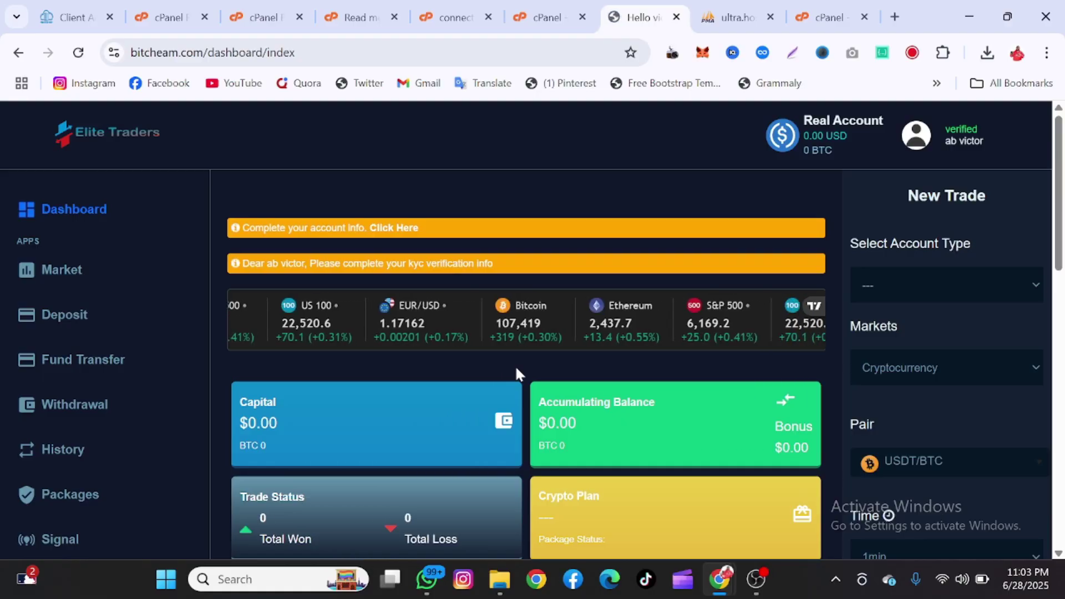
- Choose the Demo Account ($100,000.00) as the trade's account type
scroll(516, 371, down, 8)
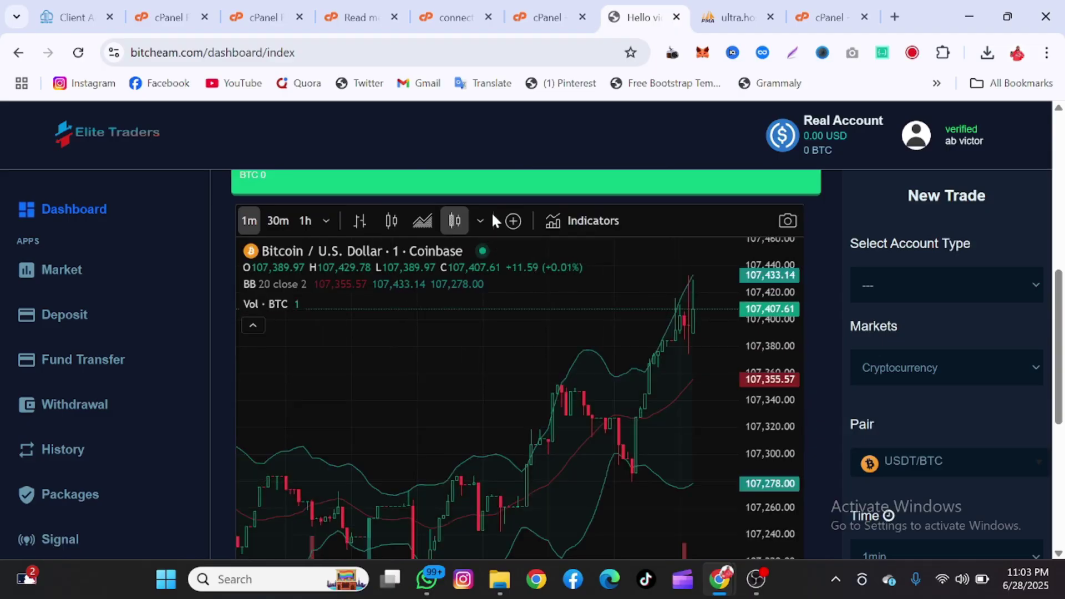
scroll(492, 211, up, 8)
scroll(492, 219, down, 10)
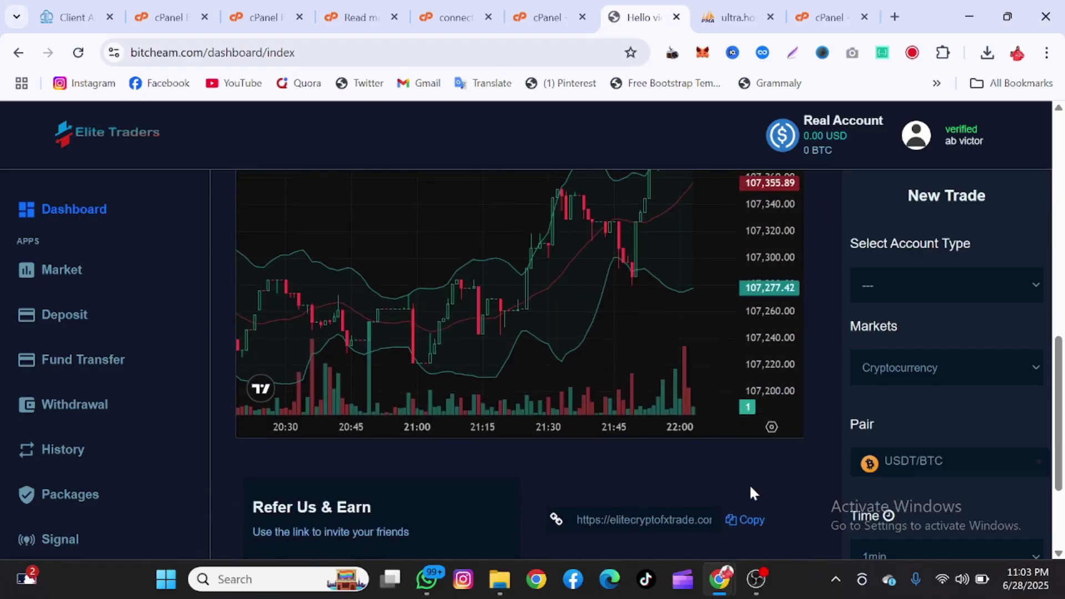
scroll(750, 487, down, 2)
scroll(750, 493, up, 2)
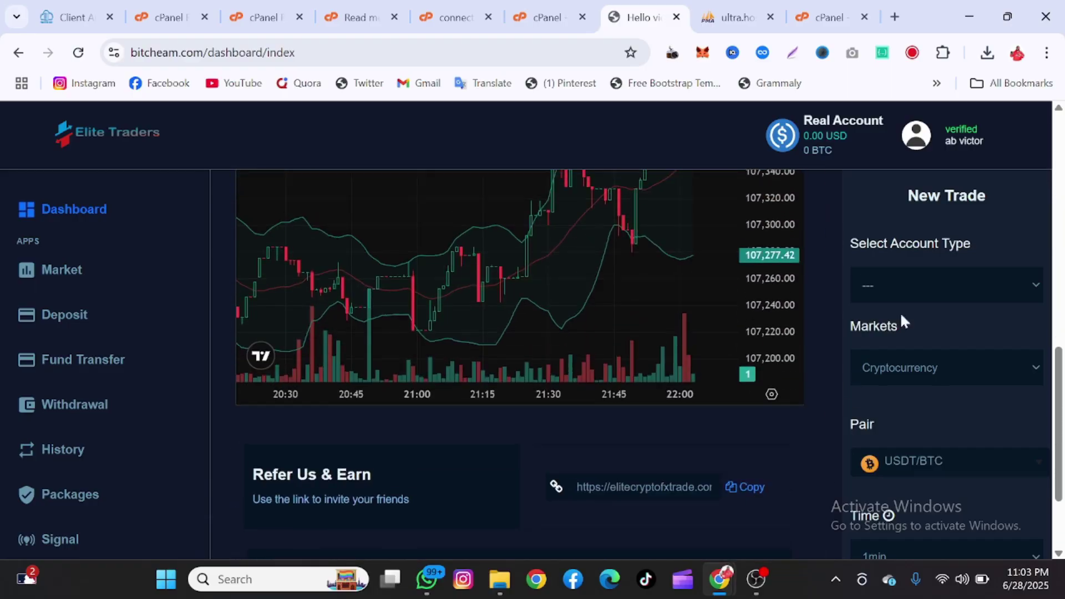
click(931, 285)
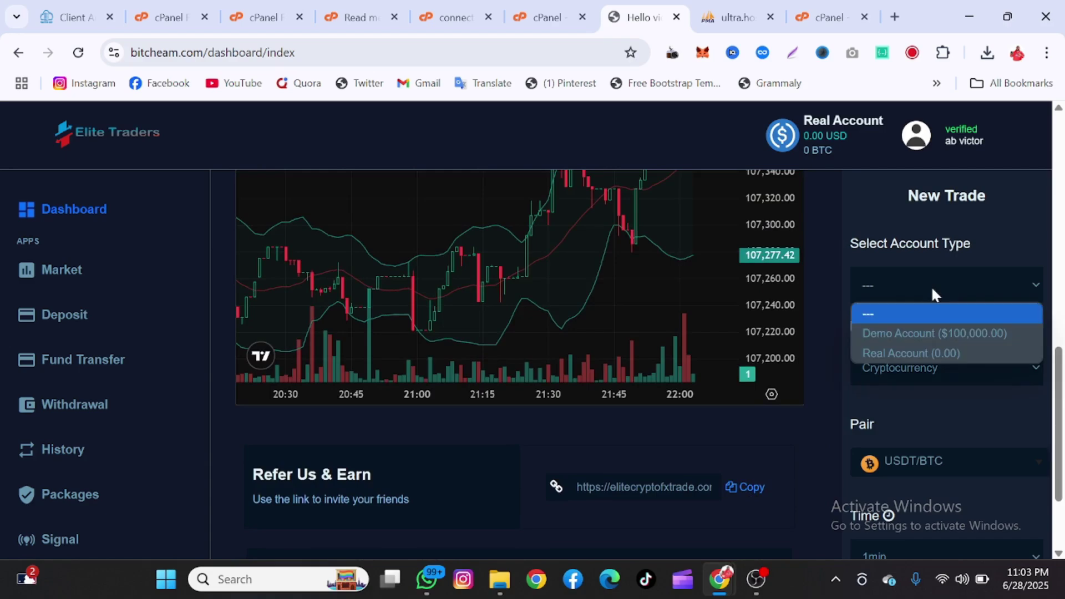
click(932, 332)
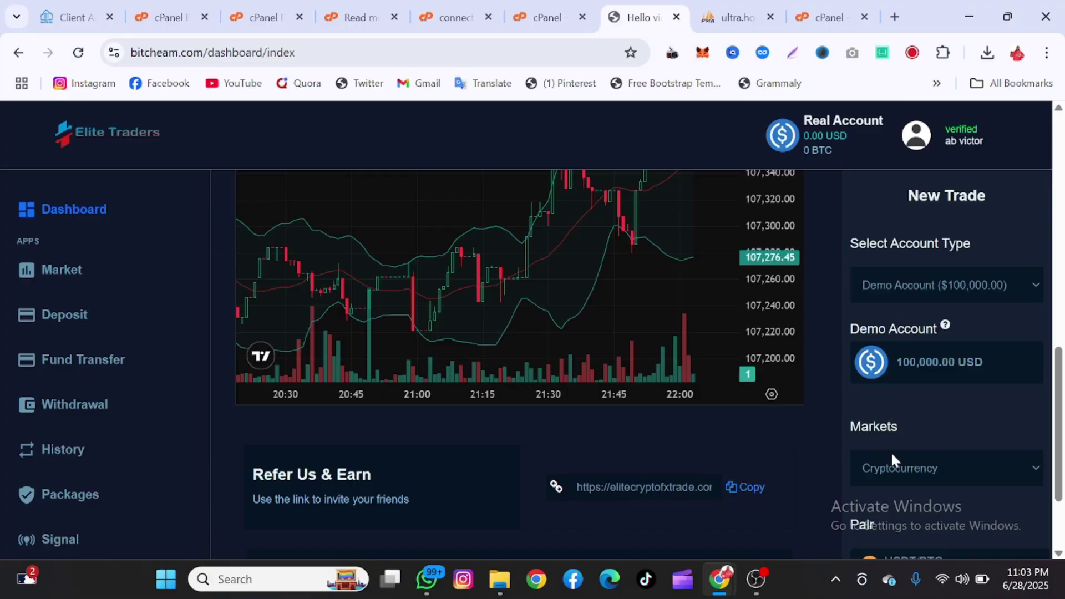
- Keep Cryptocurrency as the market and USDT/BTC as the trading pair
scroll(896, 444, down, 2)
click(901, 361)
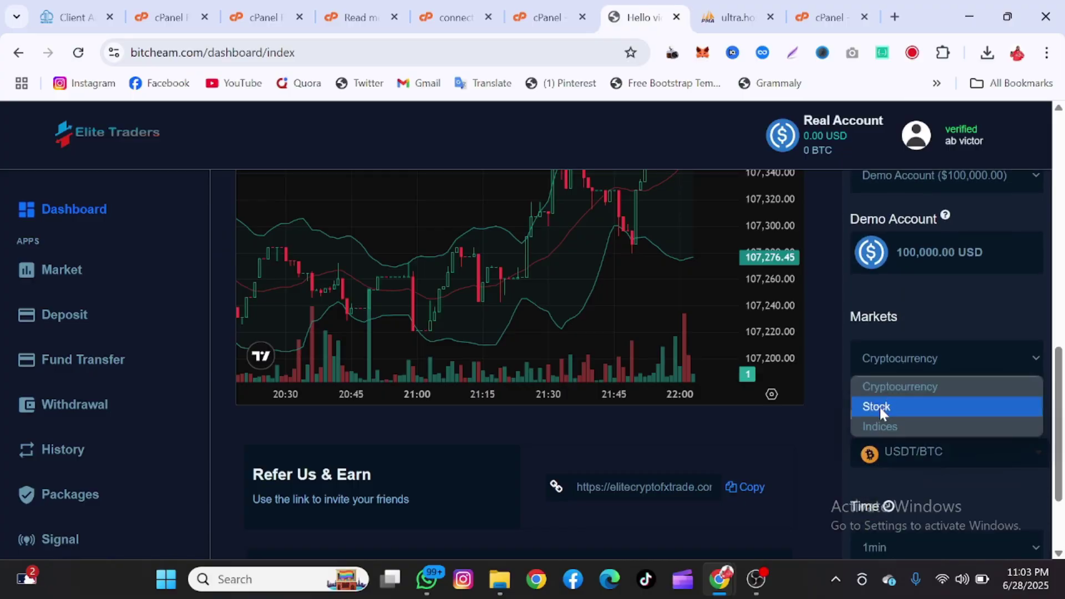
click(871, 385)
scroll(872, 390, down, 3)
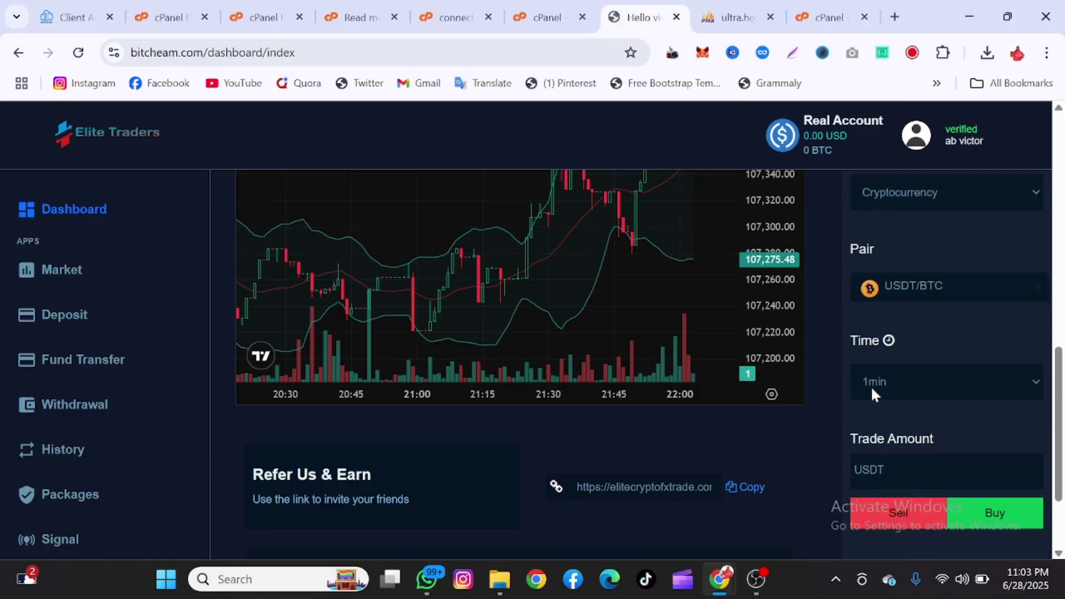
click(886, 289)
click(881, 321)
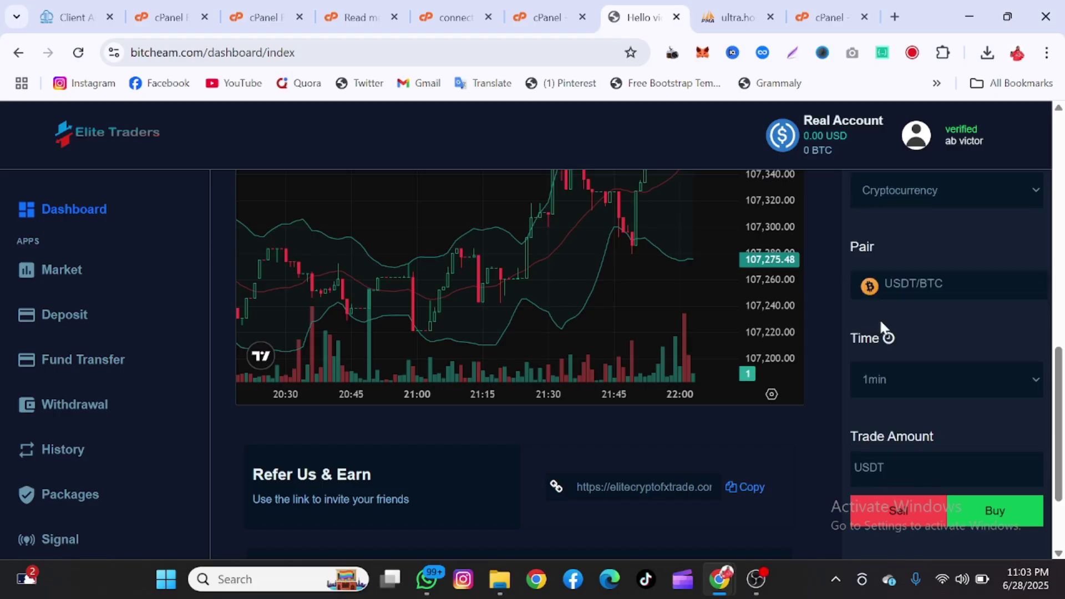
- Keep 1min as the trade duration and go to the Market Overview page
click(895, 391)
click(896, 391)
click(895, 391)
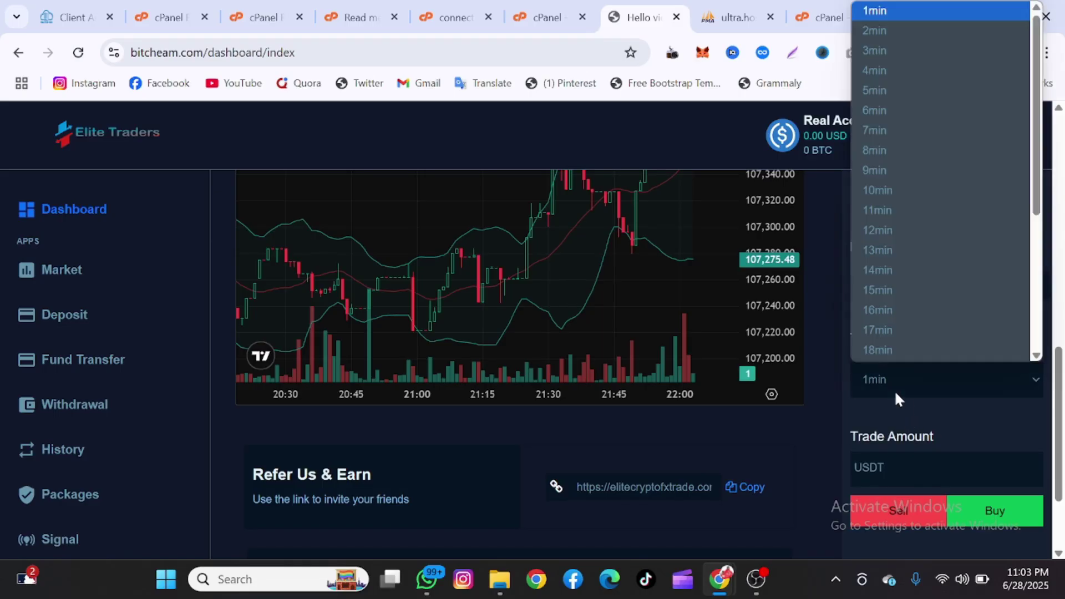
click(896, 392)
scroll(904, 427, down, 1)
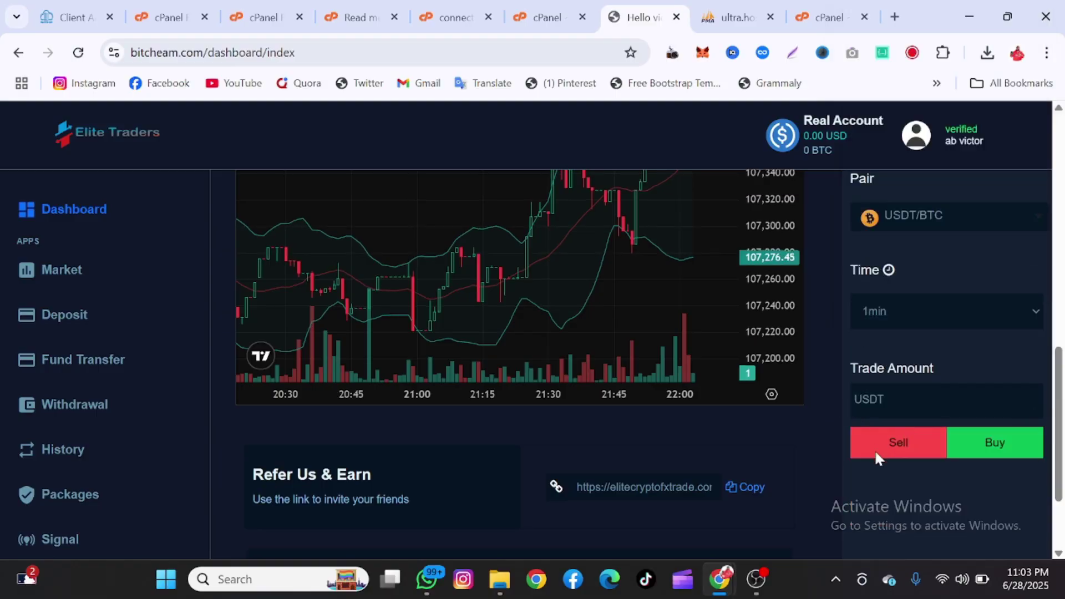
click(67, 277)
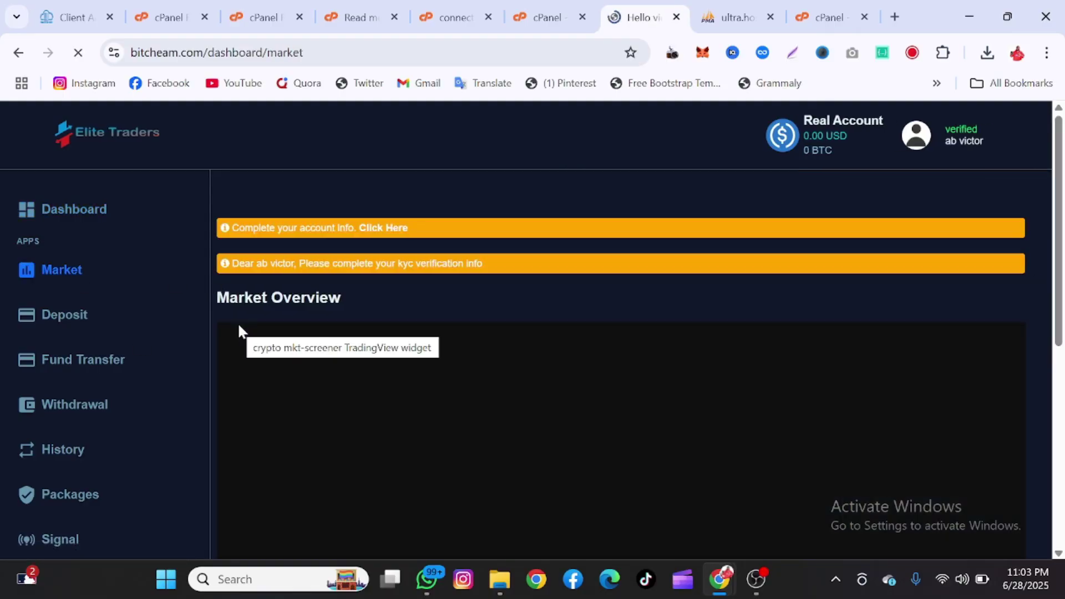
- Open the Deposit page and select ETH as the deposit asset
scroll(285, 256, down, 2)
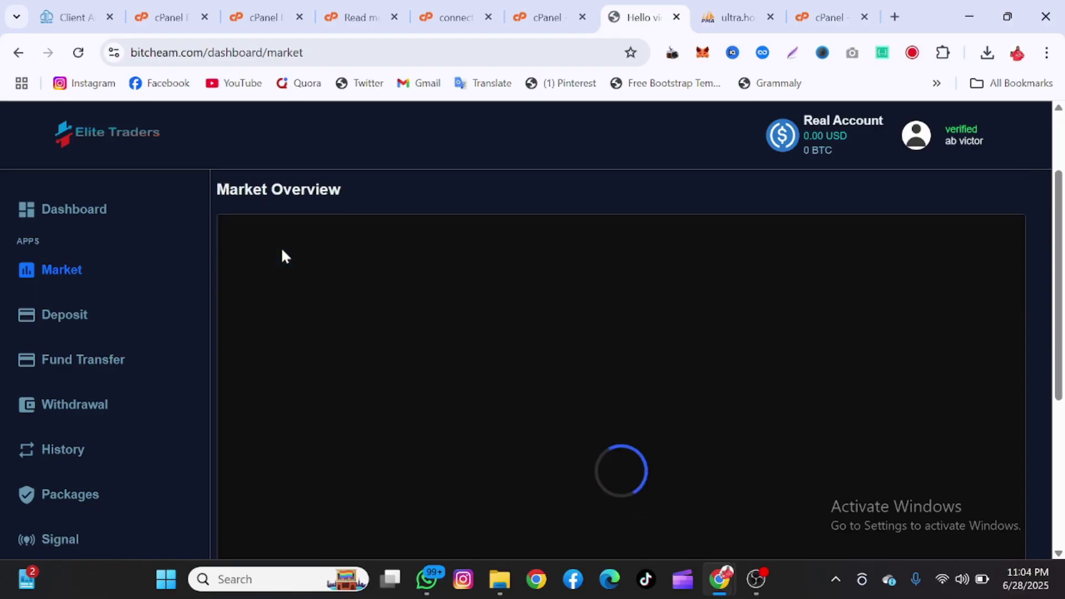
scroll(286, 256, up, 2)
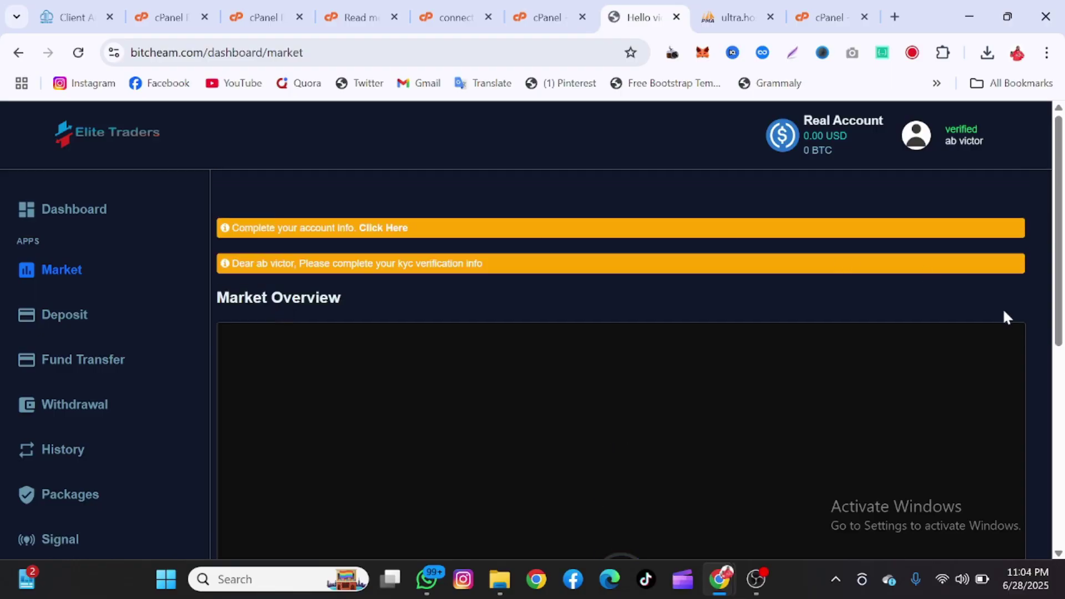
scroll(1039, 304, down, 4)
scroll(1039, 308, down, 3)
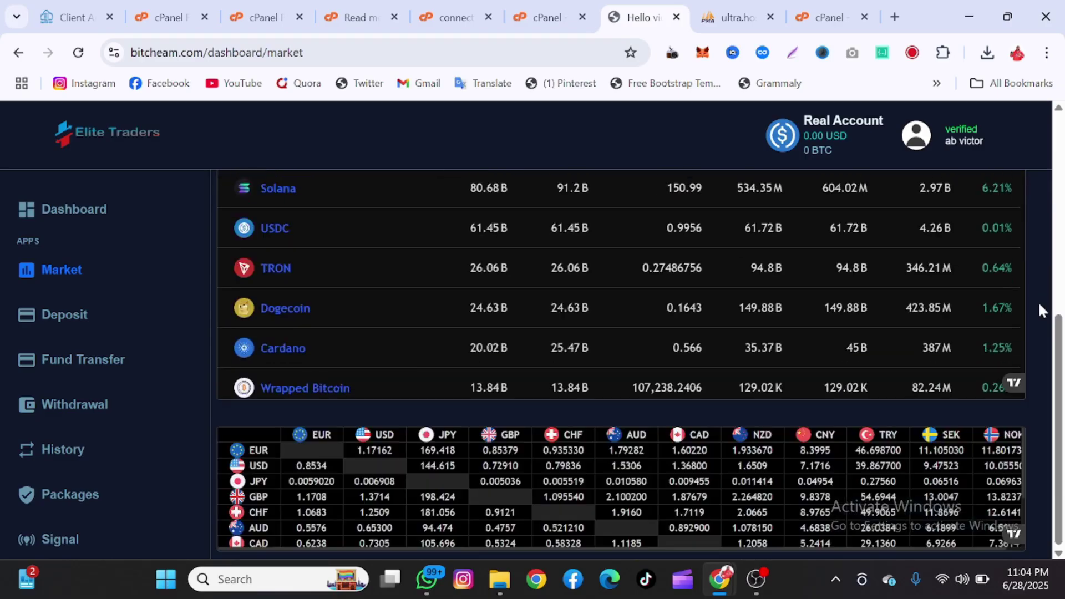
scroll(1037, 301, up, 7)
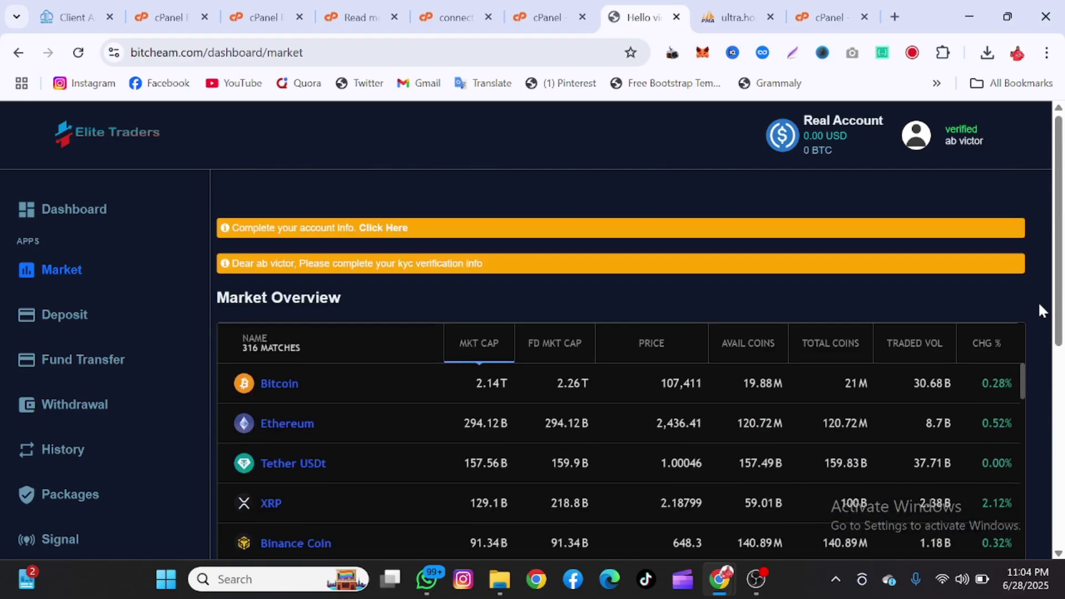
click(91, 310)
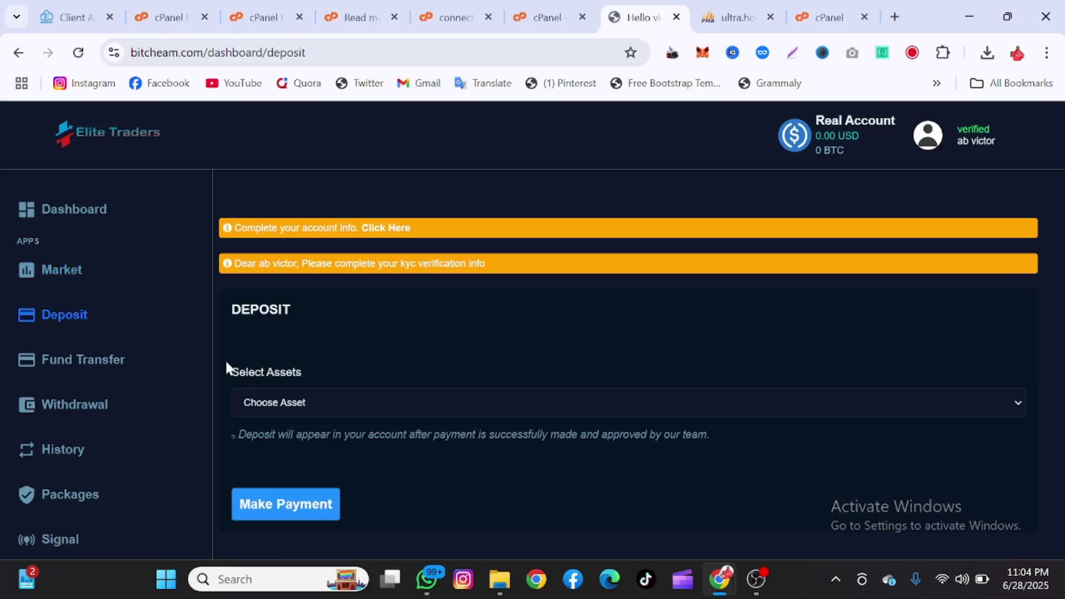
click(344, 397)
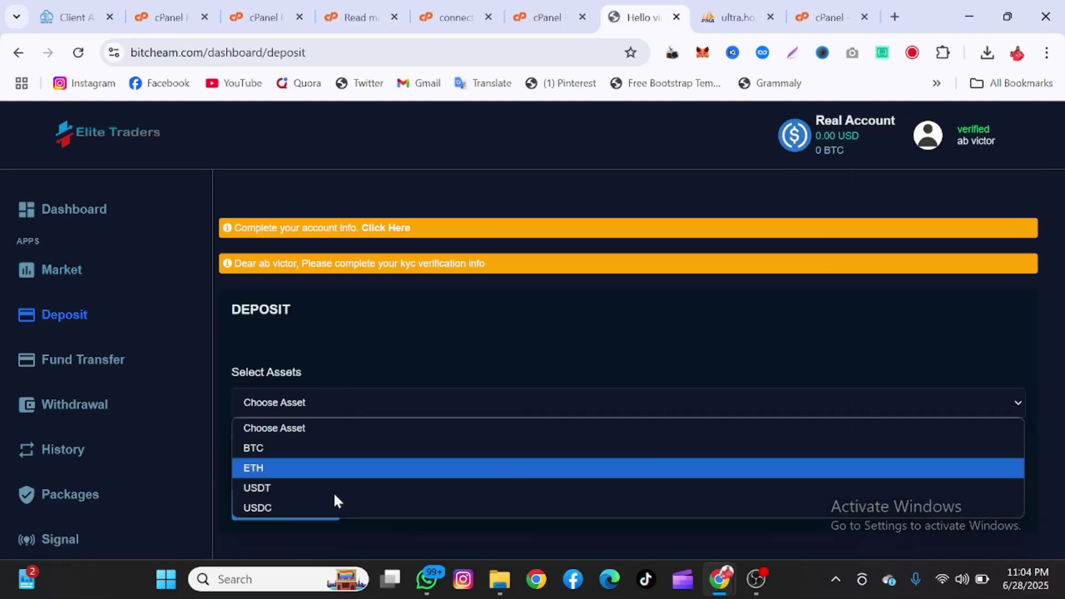
click(305, 469)
- Set the fund transfer option to Profit To Capital
scroll(344, 397, down, 1)
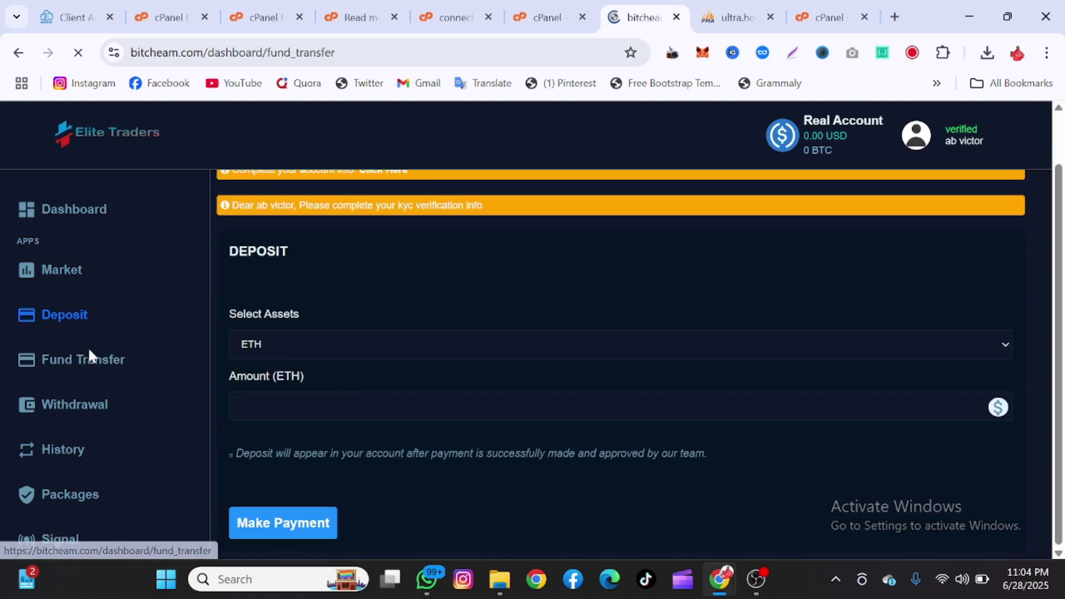
click(303, 396)
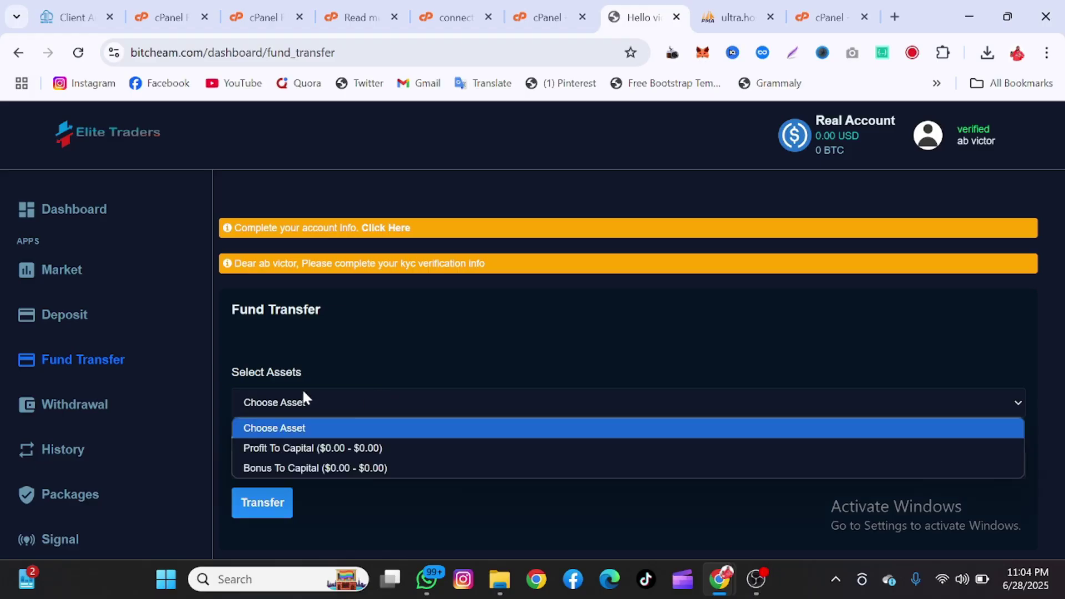
click(308, 446)
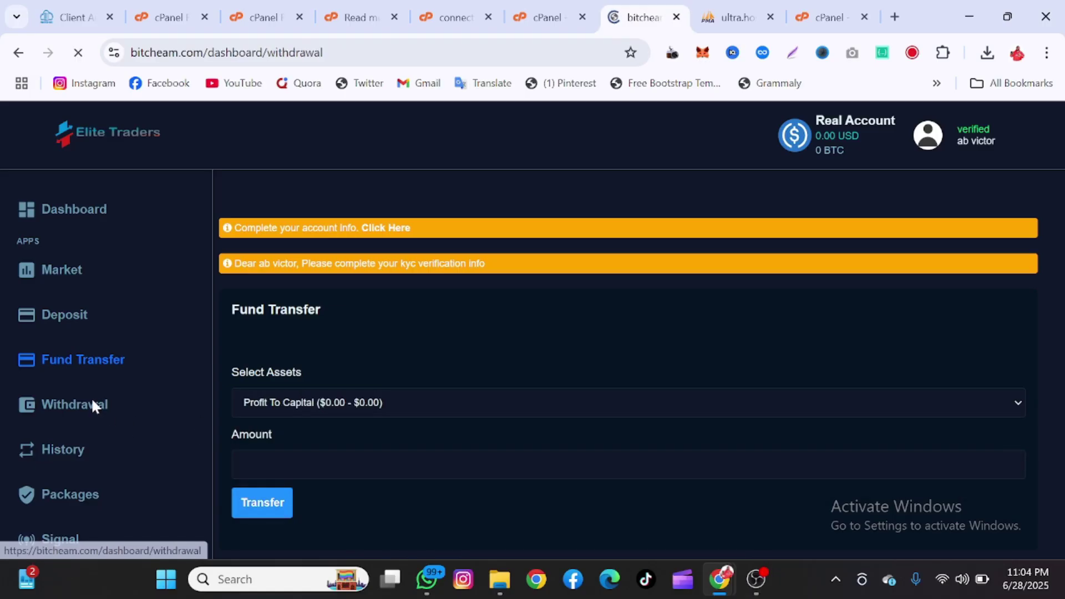
- Choose Capital Balance as the withdrawal source and review the page
click(362, 395)
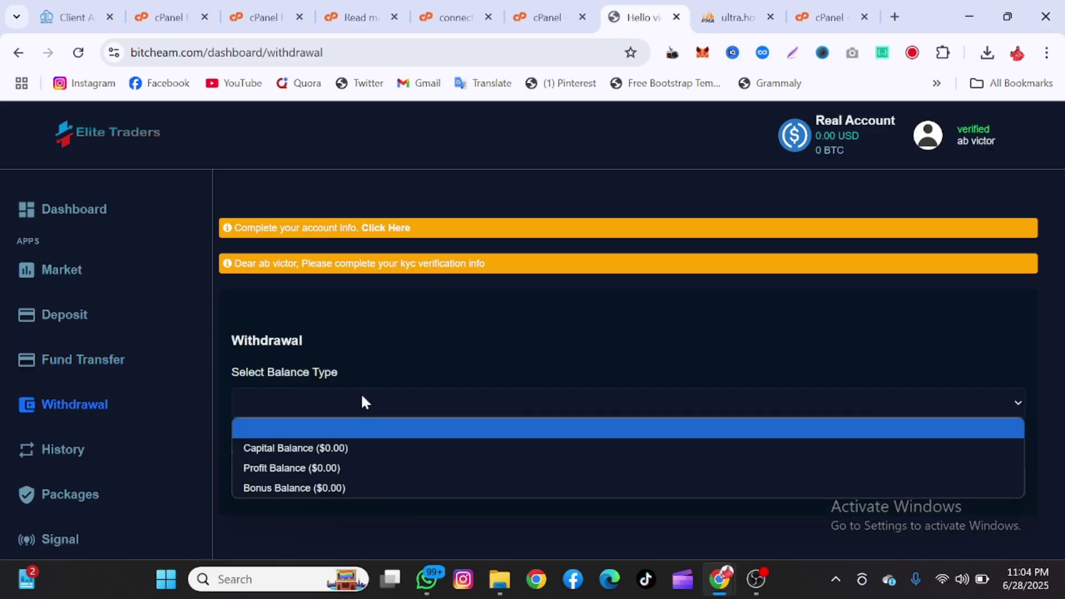
click(298, 447)
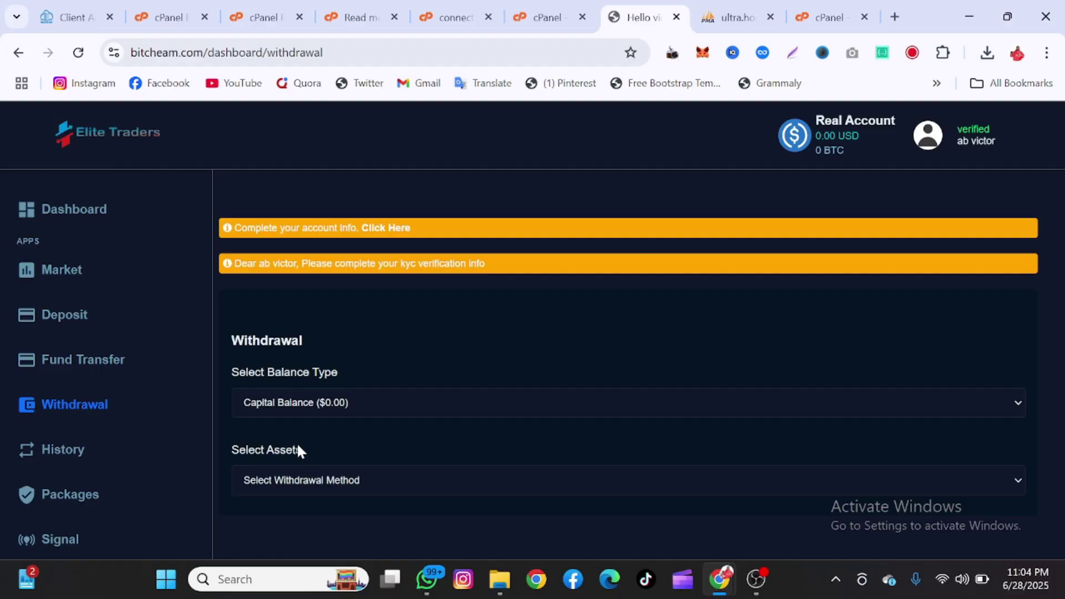
scroll(109, 461, down, 3)
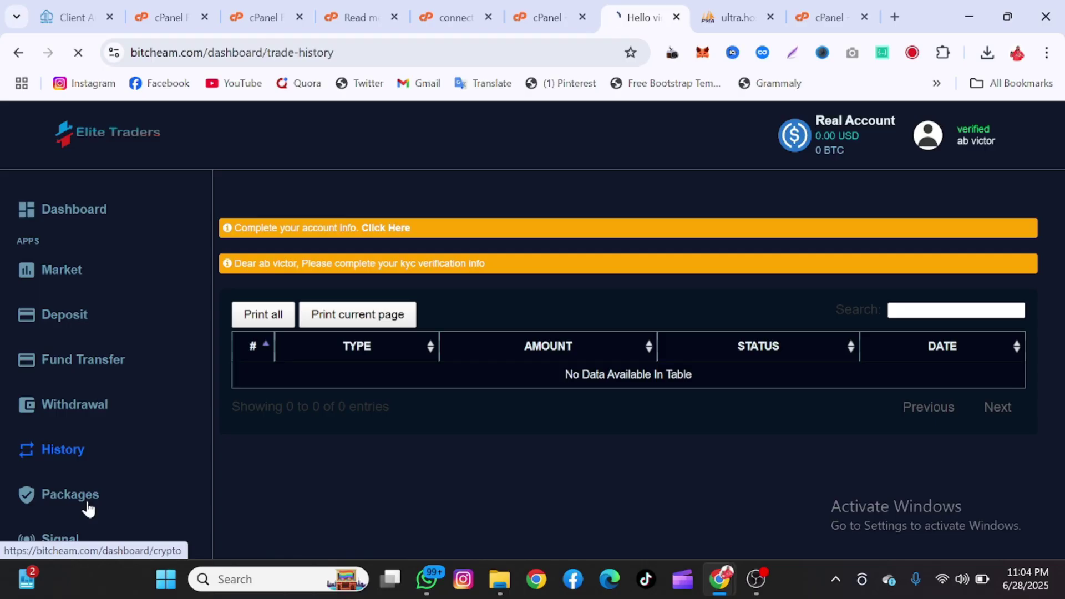
scroll(481, 438, down, 4)
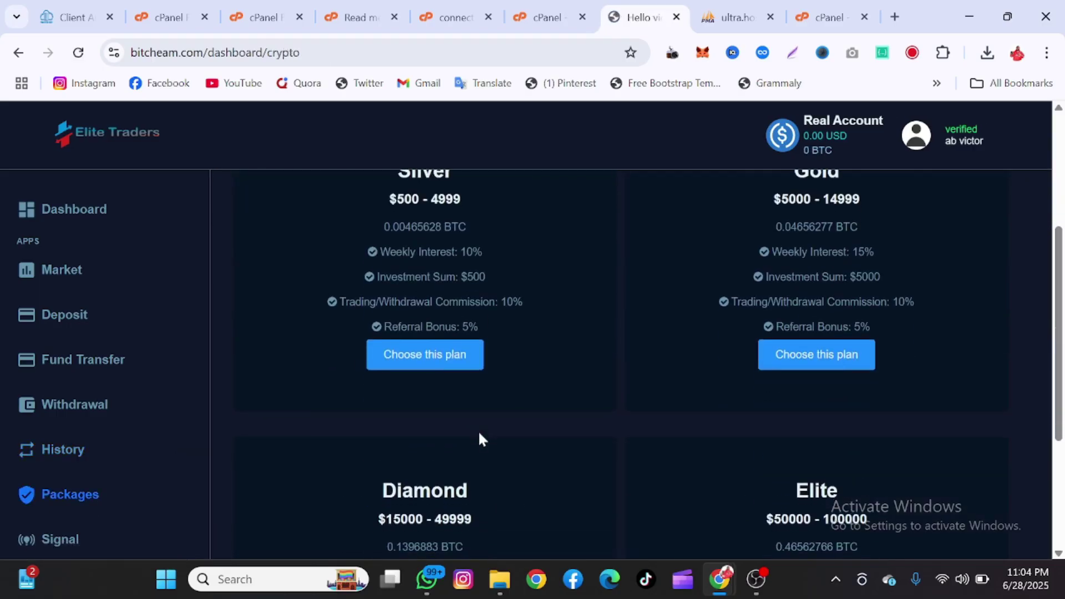
scroll(480, 435, down, 4)
scroll(480, 436, up, 8)
scroll(480, 436, down, 5)
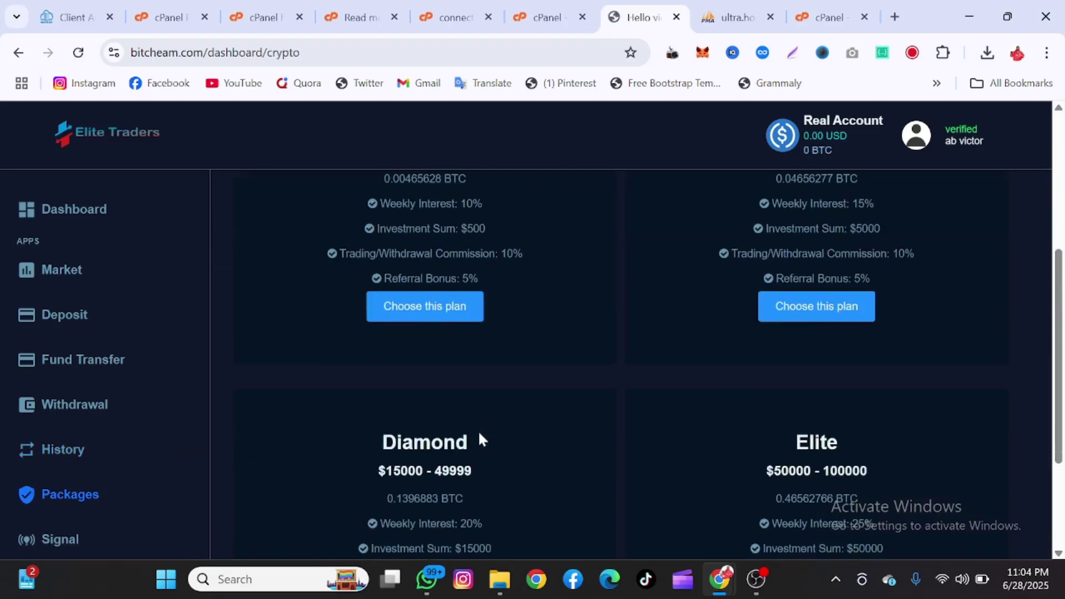
scroll(480, 438, down, 2)
scroll(133, 433, down, 3)
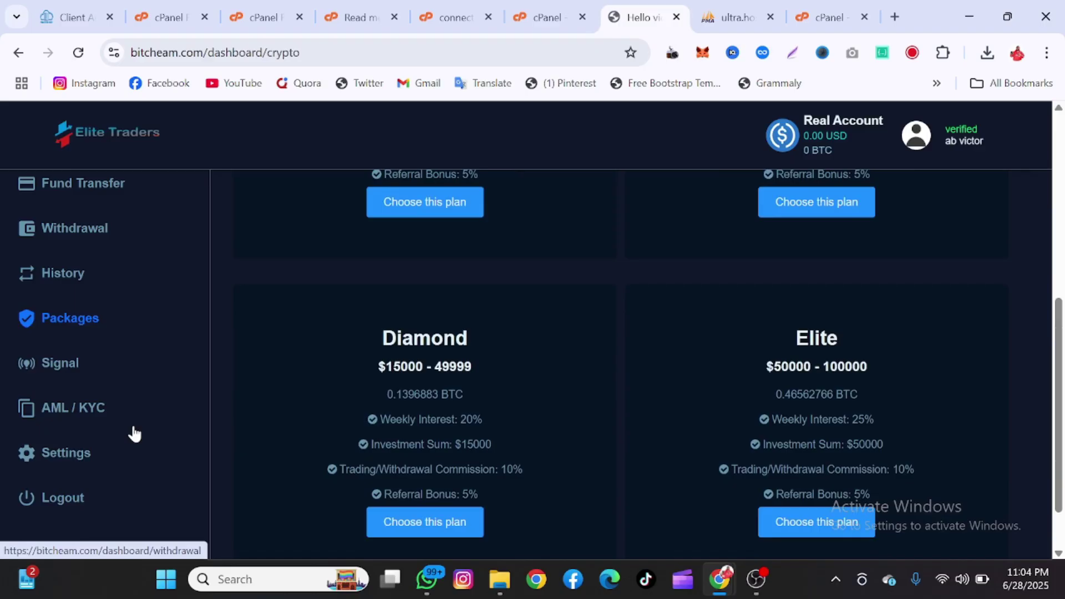
- Browse the trading signal plans page, then log out of the test account
click(29, 364)
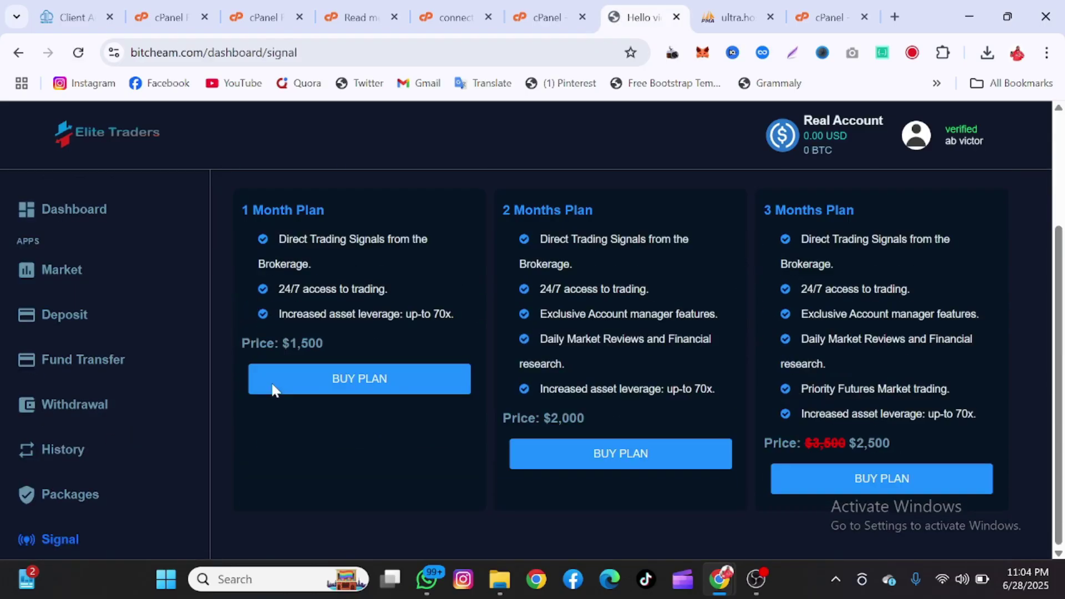
scroll(55, 489, down, 3)
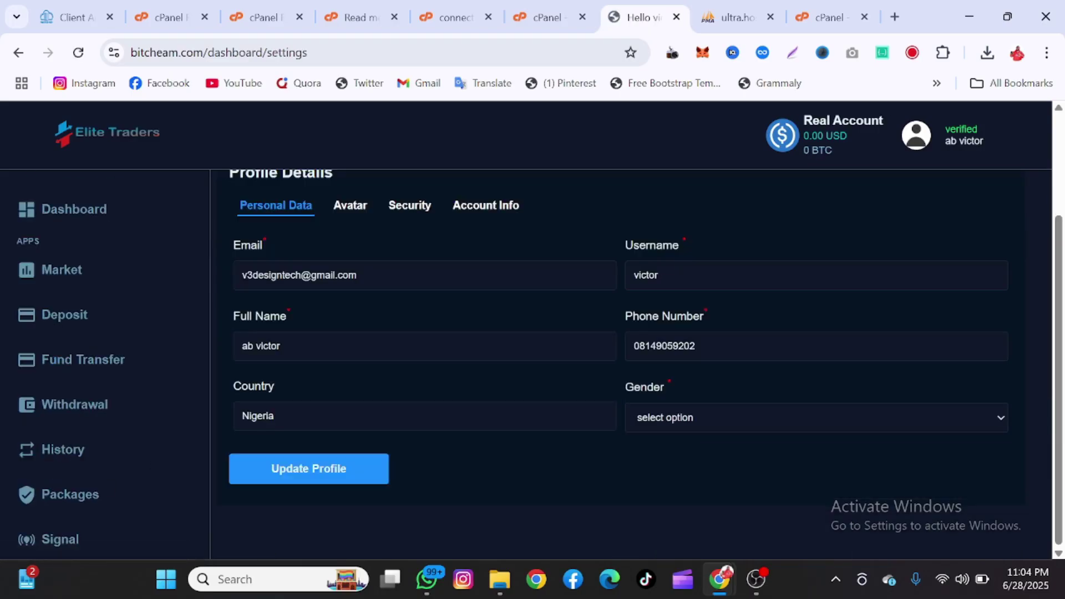
scroll(94, 521, down, 3)
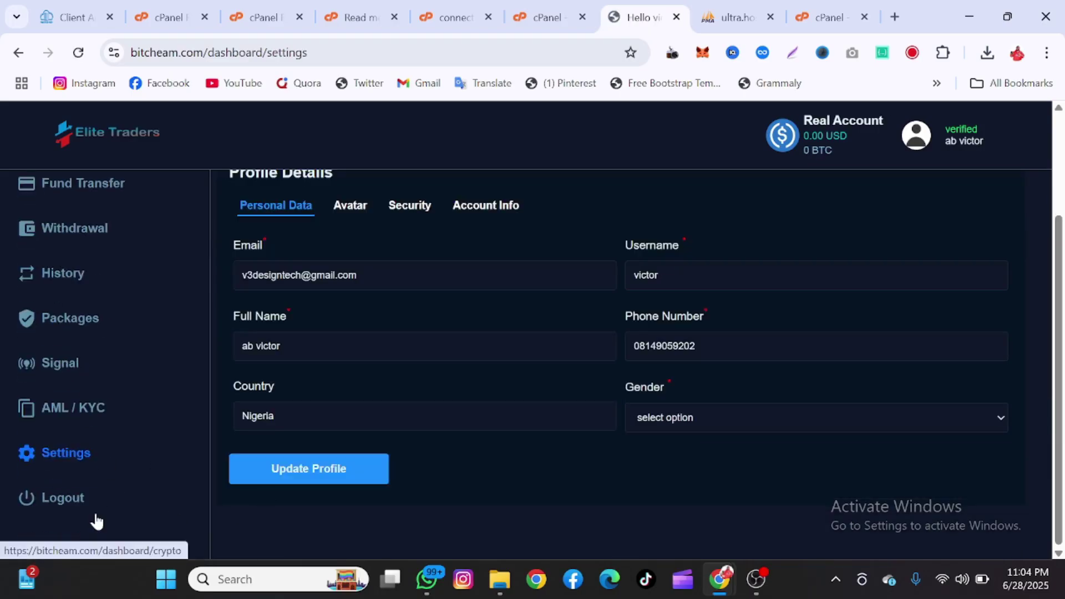
click(65, 502)
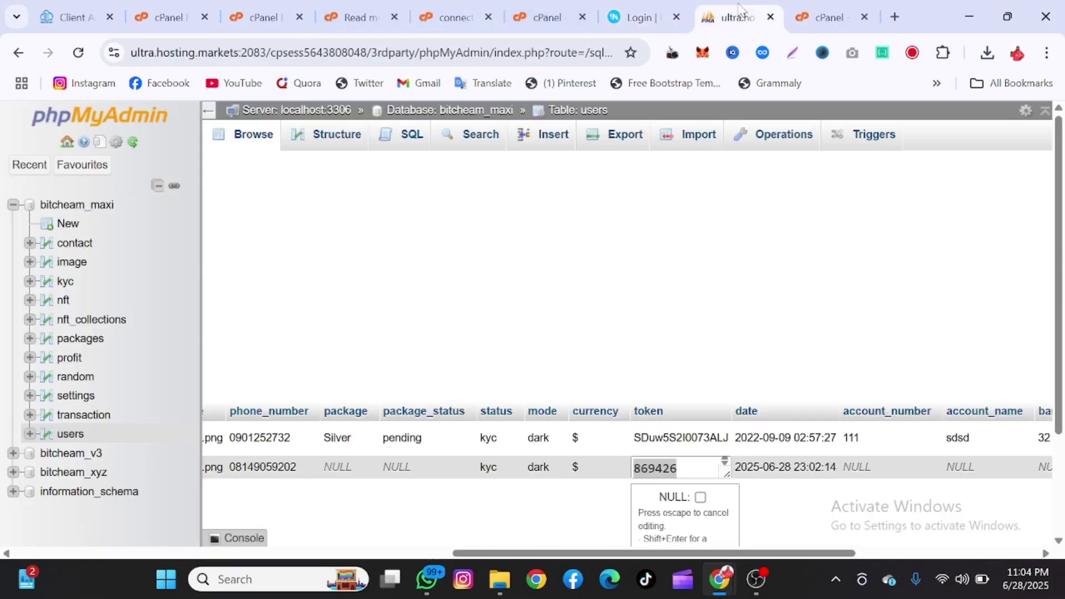
click(734, 17)
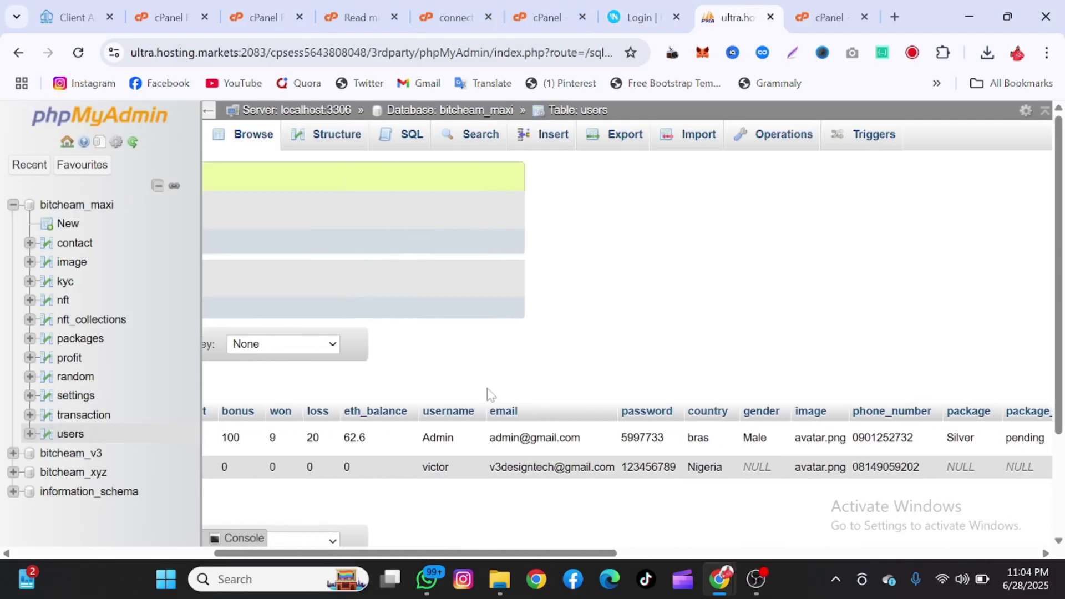
scroll(490, 395, right, 6)
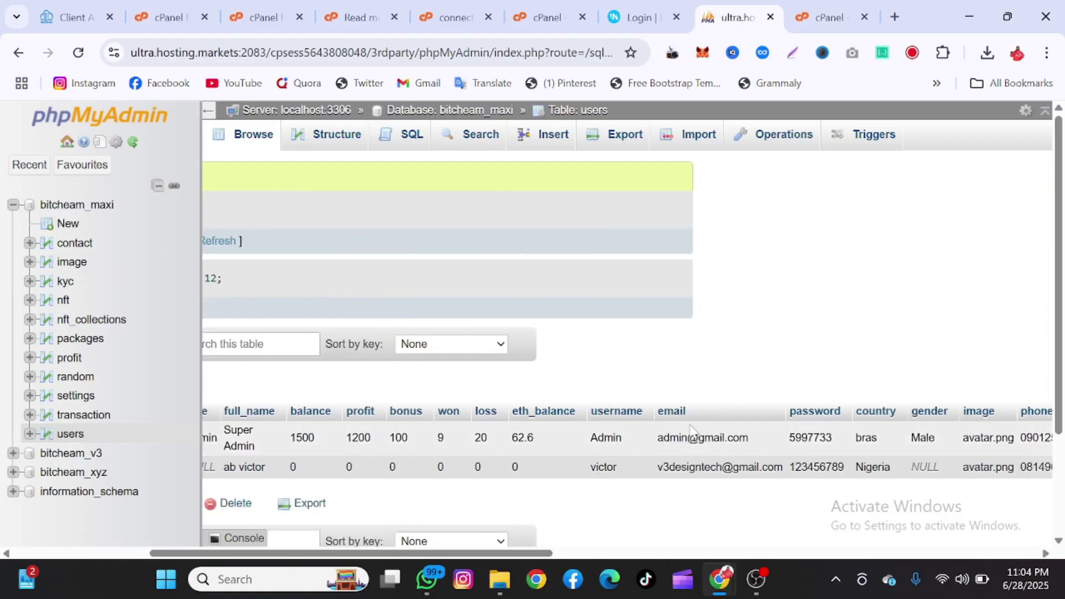
double_click(711, 438)
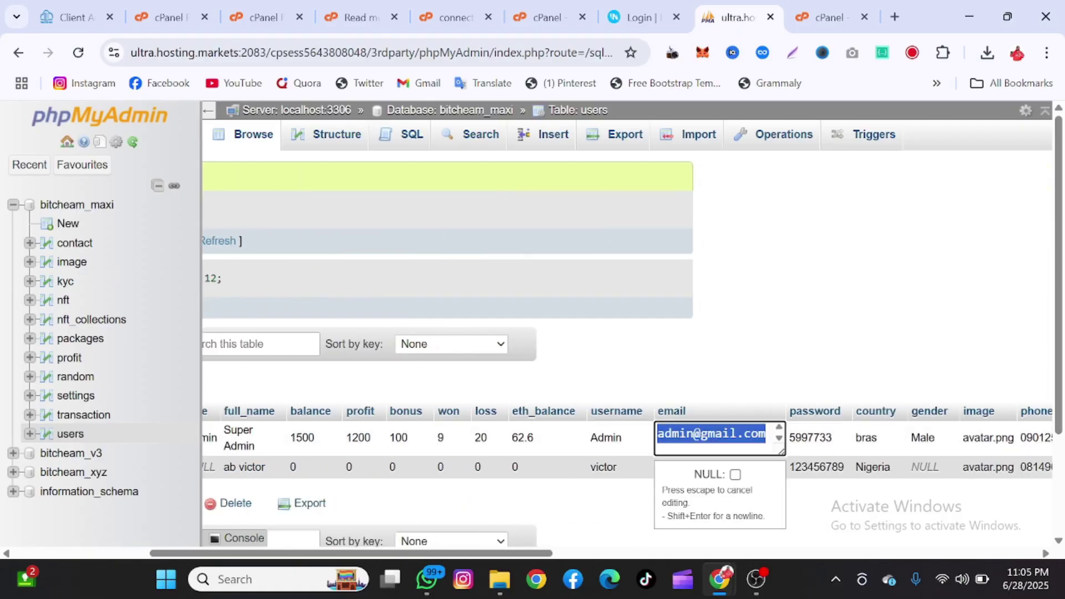
key(Escape)
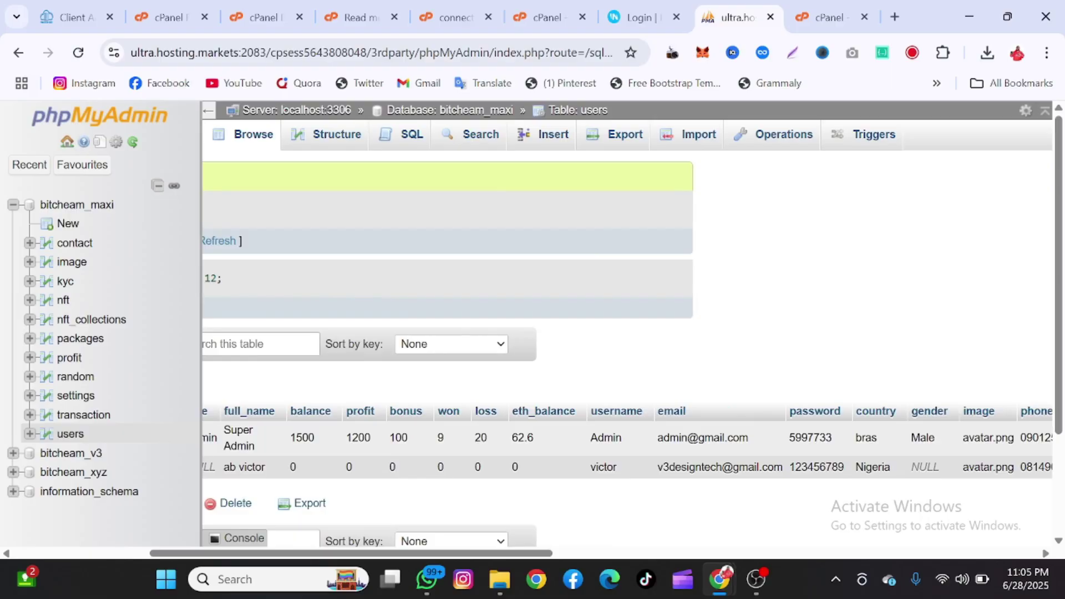
click(638, 17)
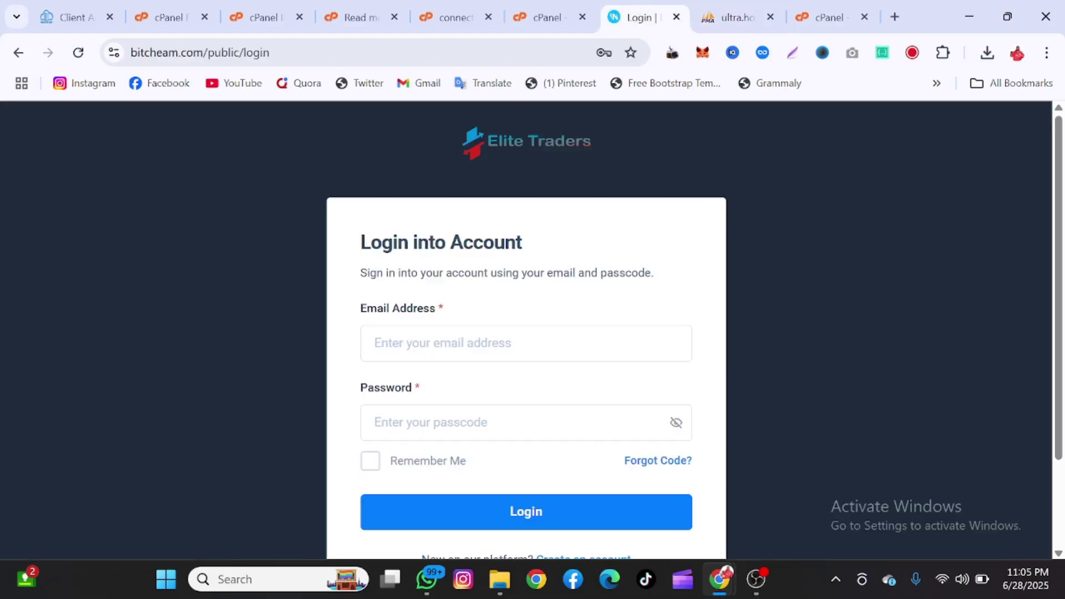
- Autofill the admin account's email on the login form, then check the phpMyAdmin users table for its password
click(443, 343)
click(483, 507)
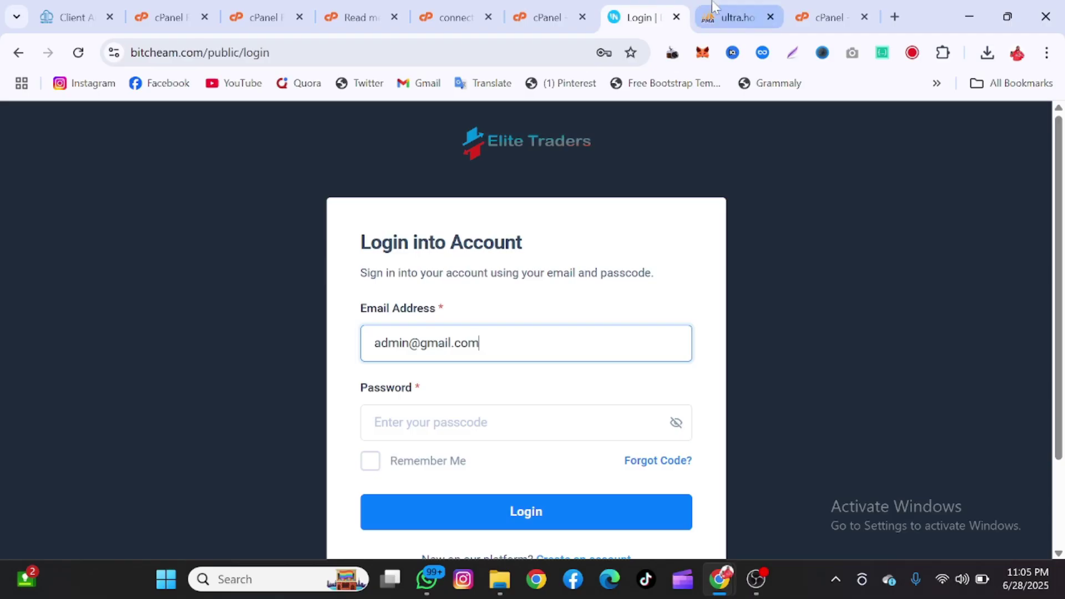
click(727, 17)
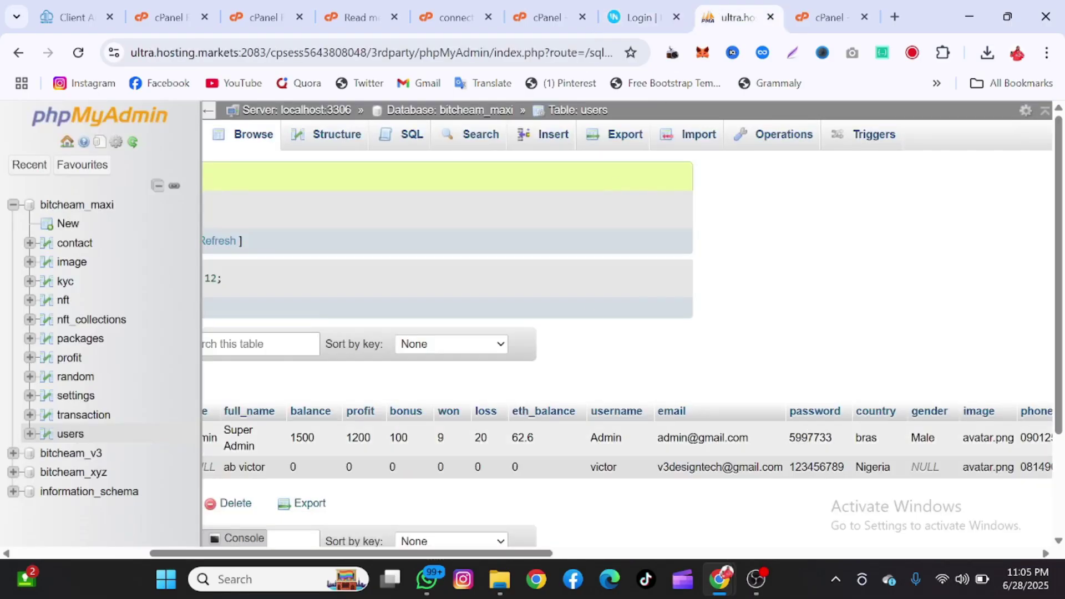
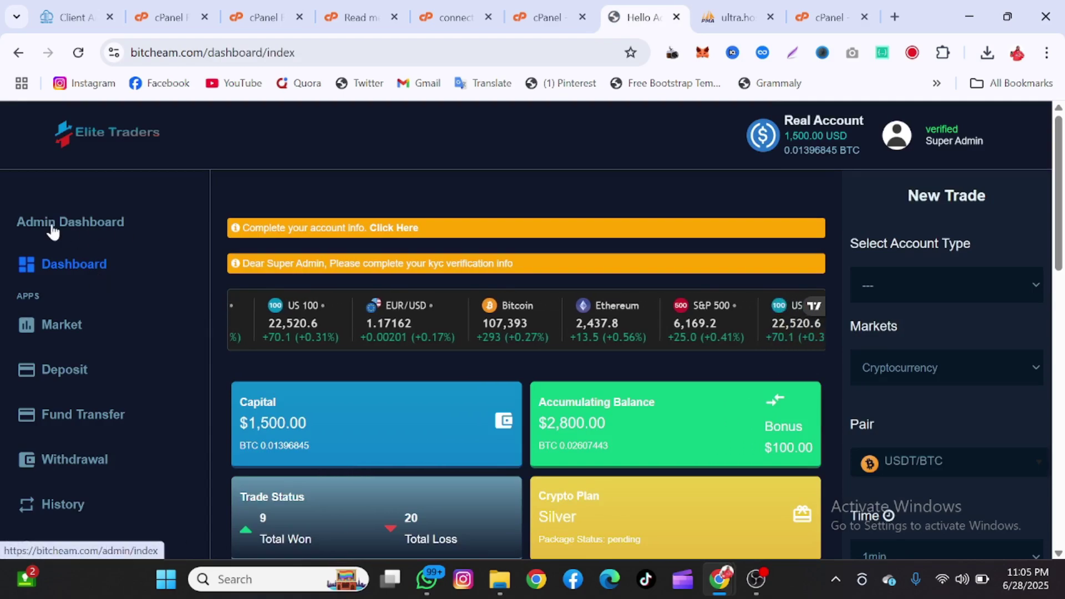
- Go to the Admin Dashboard from the sidebar
click(81, 228)
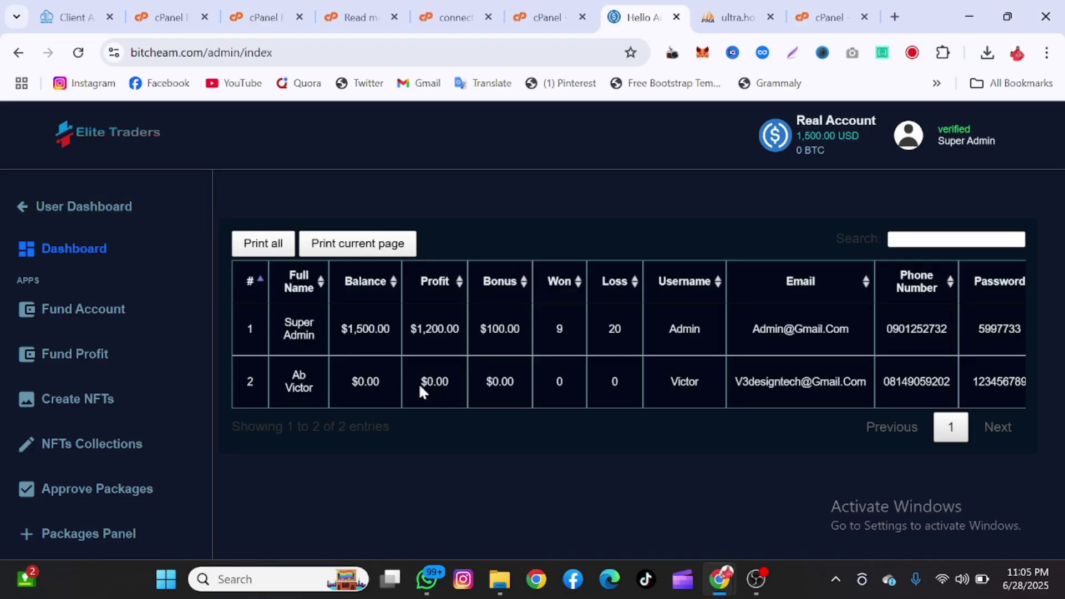
- Highlight the second user's name and balance in the users table, then clear the selection
drag(277, 389, 372, 383)
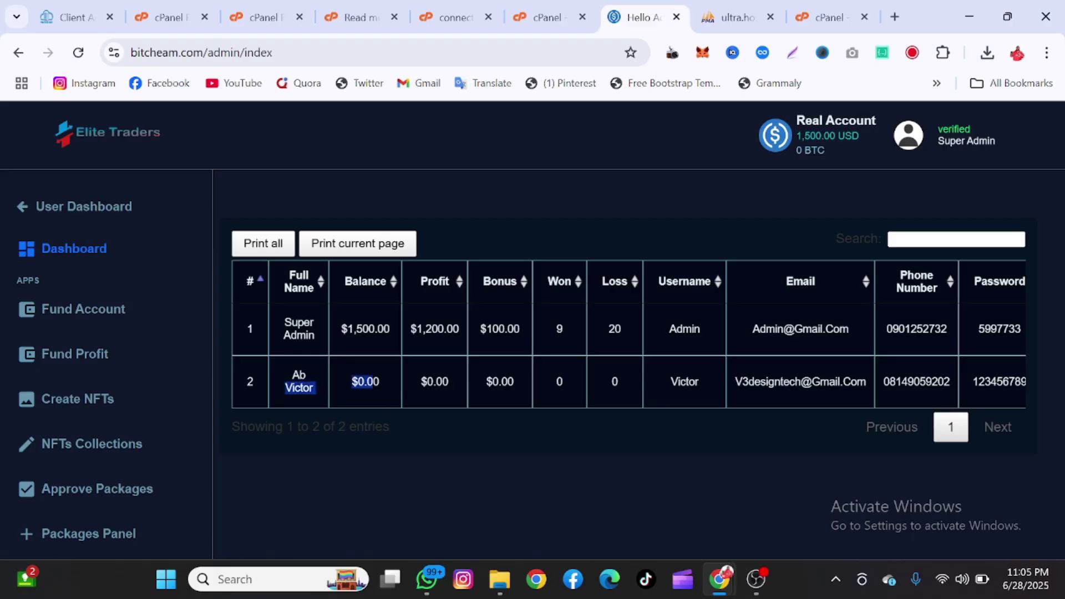
click(426, 441)
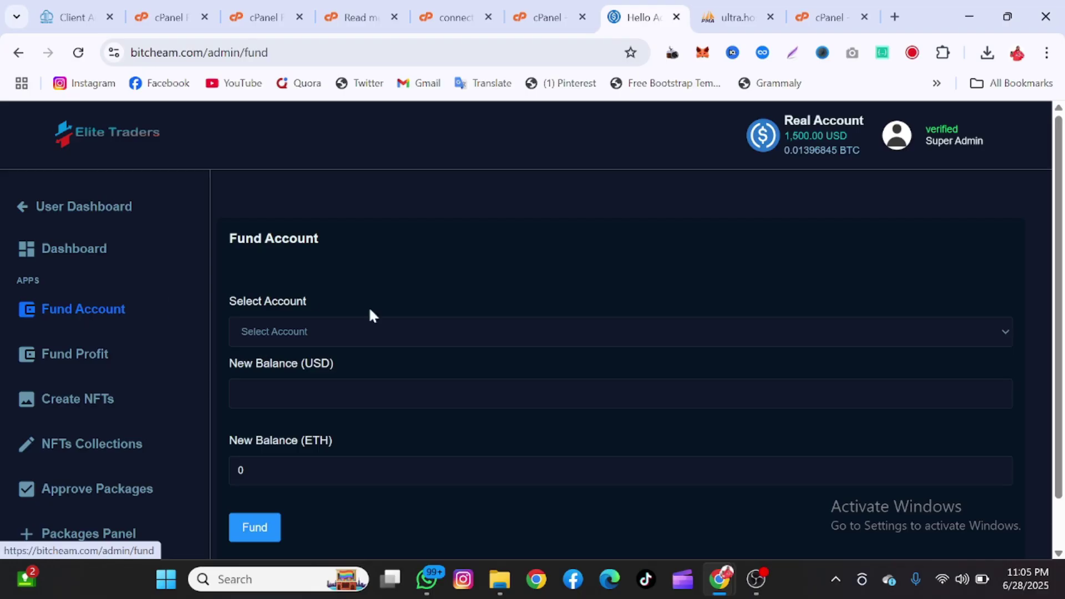
- Check the account lists in Fund Account and Fund Profit, selecting the second user's account
click(400, 327)
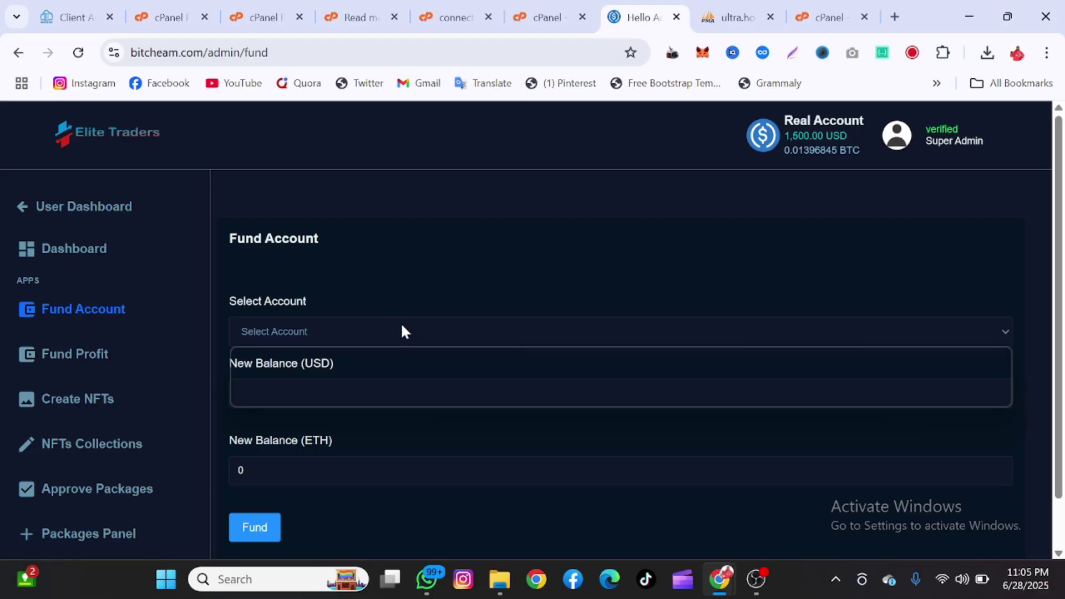
click(138, 367)
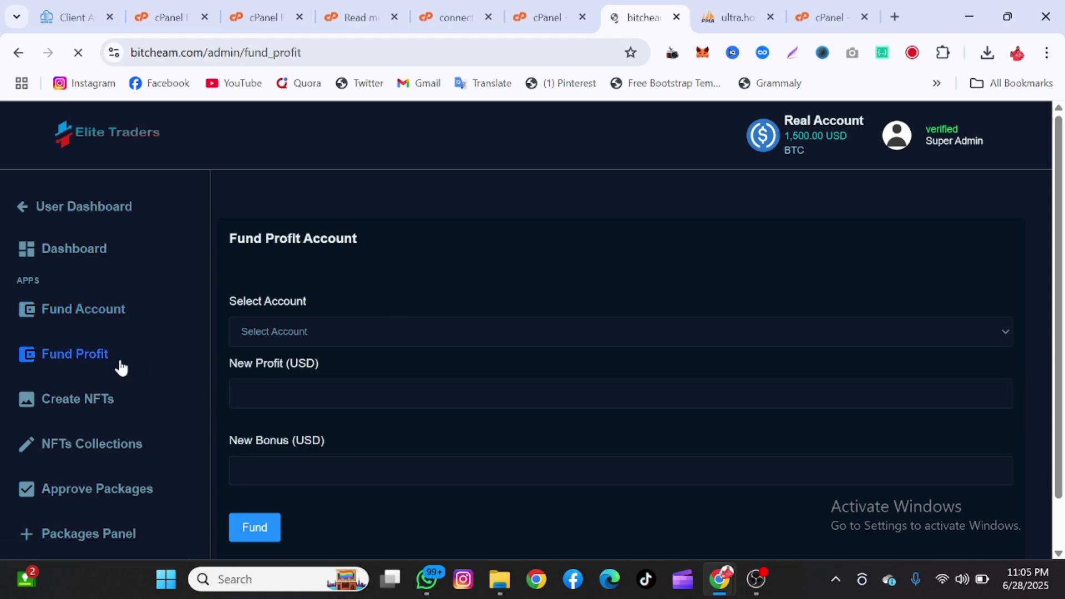
click(314, 335)
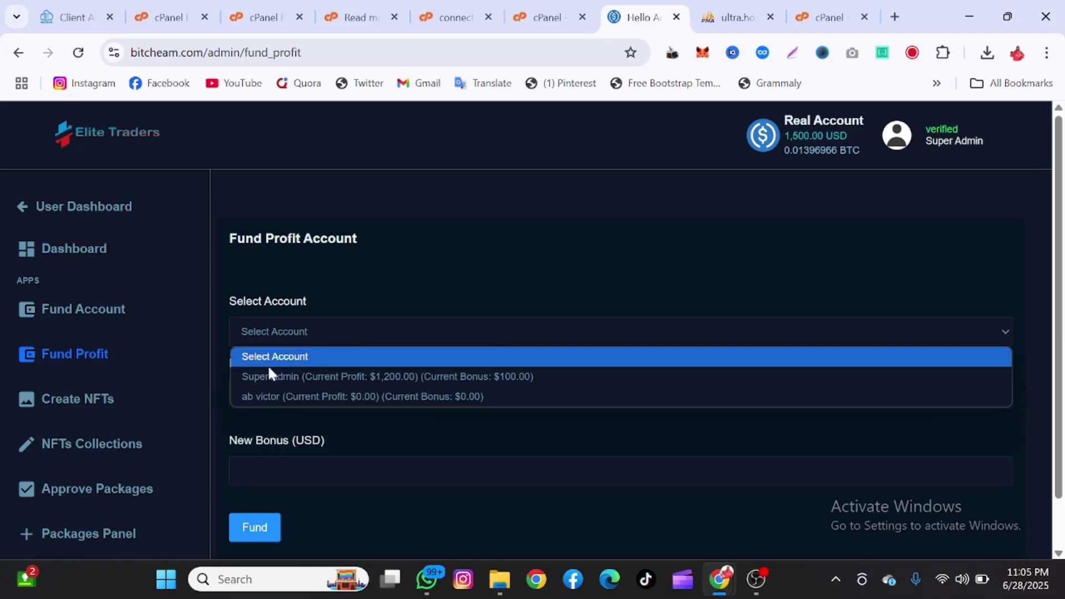
click(264, 398)
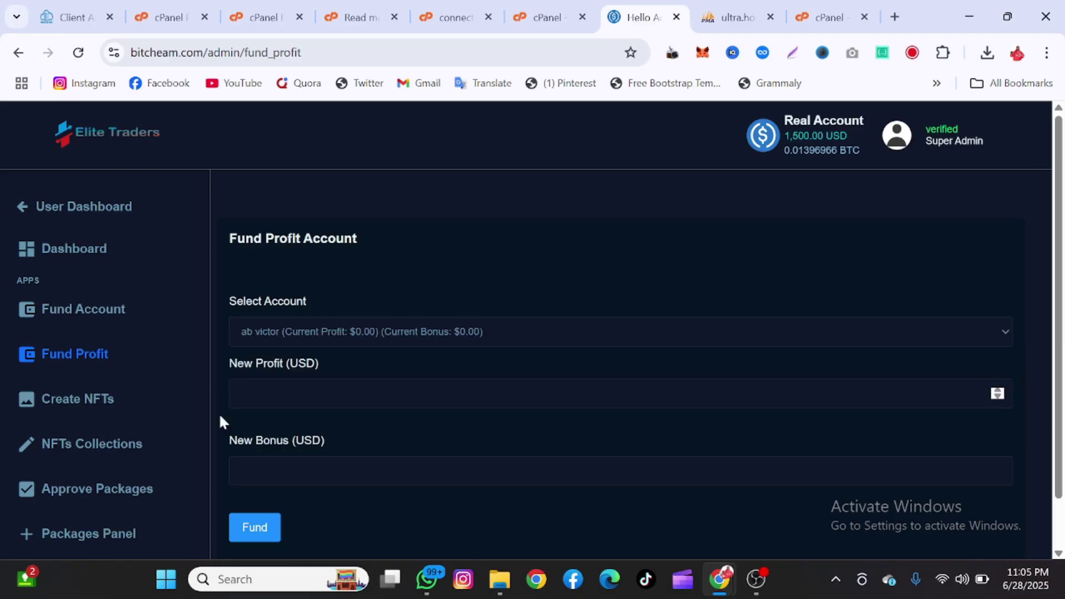
click(114, 405)
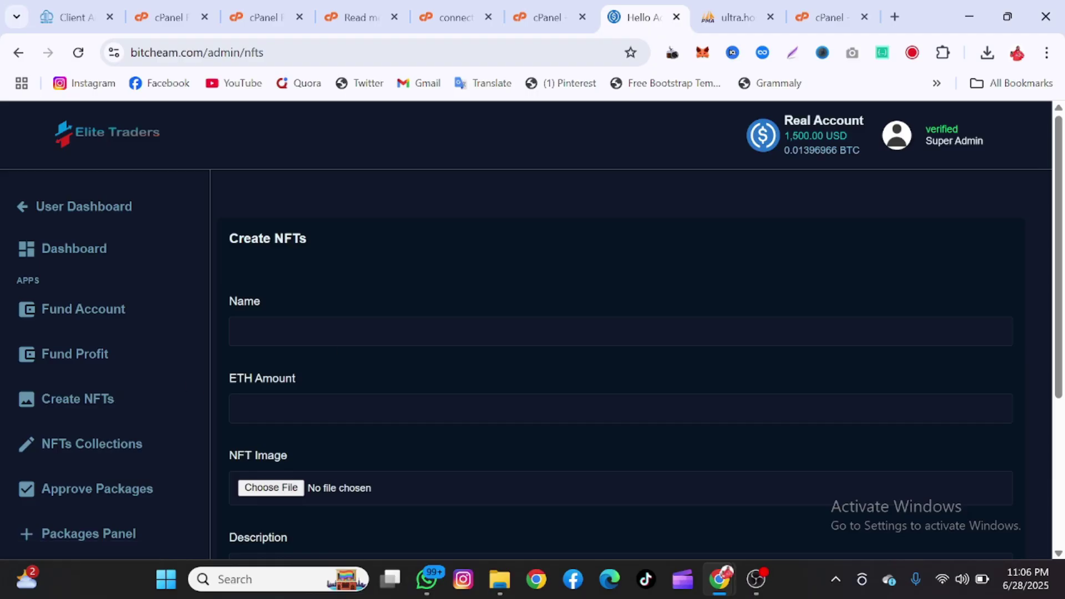
- Scroll through the empty Create NFTs form, then go to the Profit Panel
scroll(620, 361, down, 4)
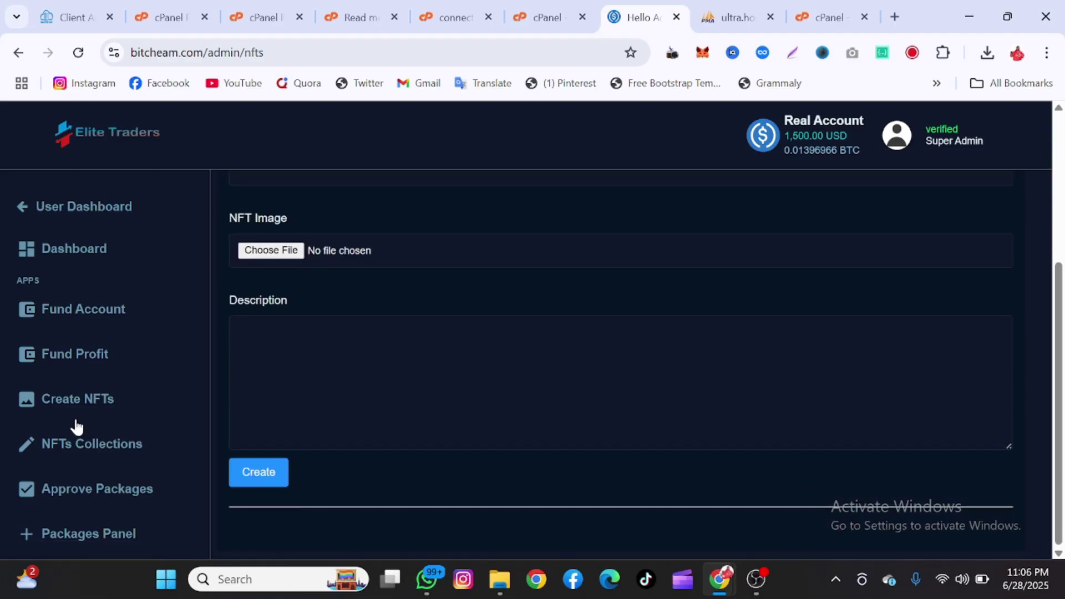
scroll(76, 427, down, 3)
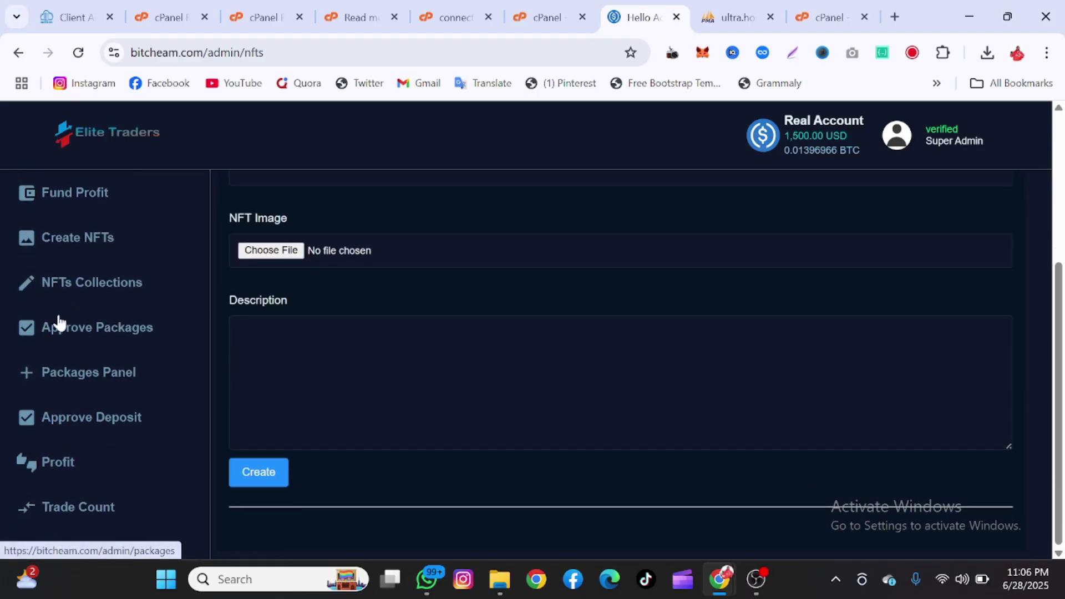
scroll(71, 376, down, 2)
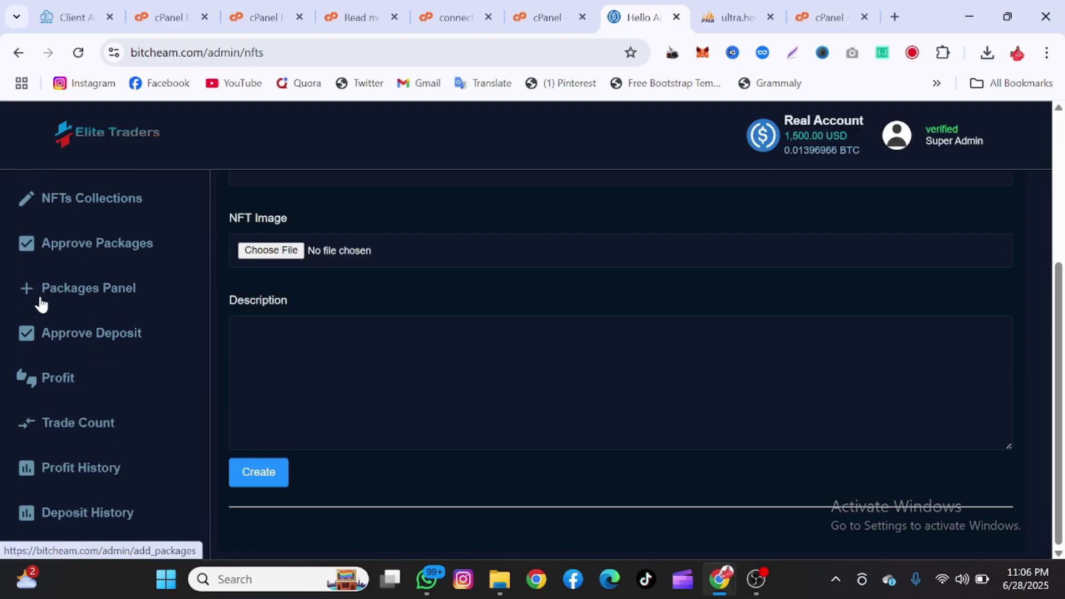
scroll(61, 333, down, 1)
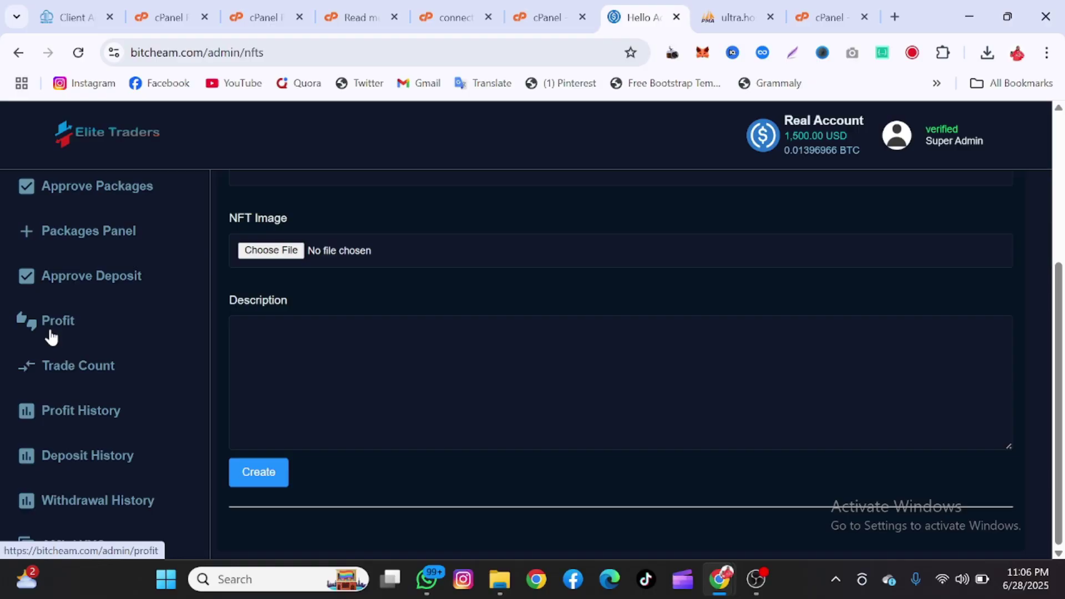
click(51, 334)
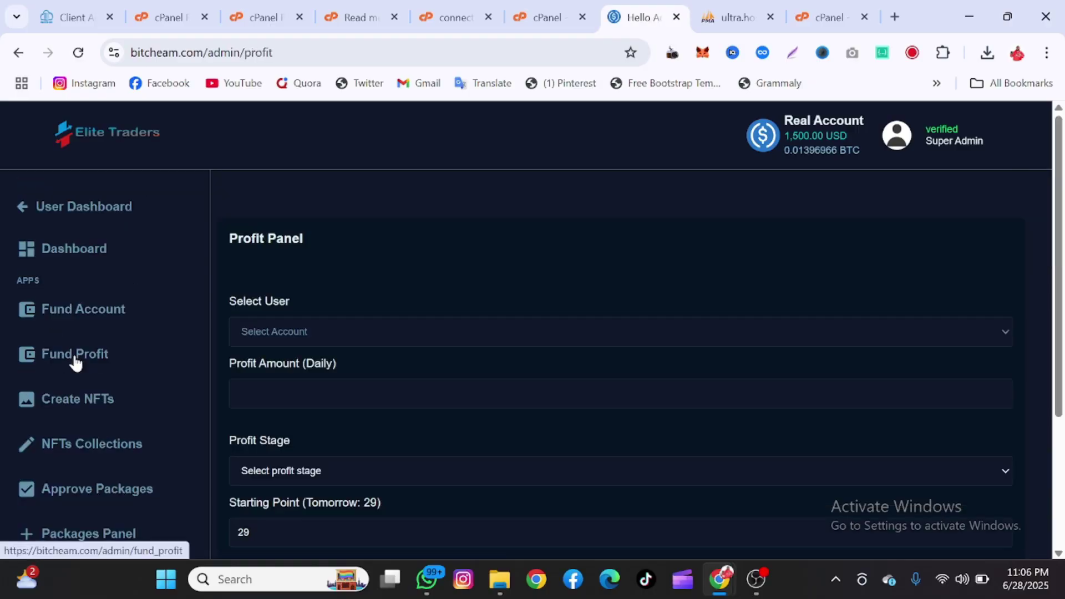
- Browse the Profit Panel's user list without choosing anyone, then go to Website Settings
scroll(76, 364, down, 3)
click(278, 327)
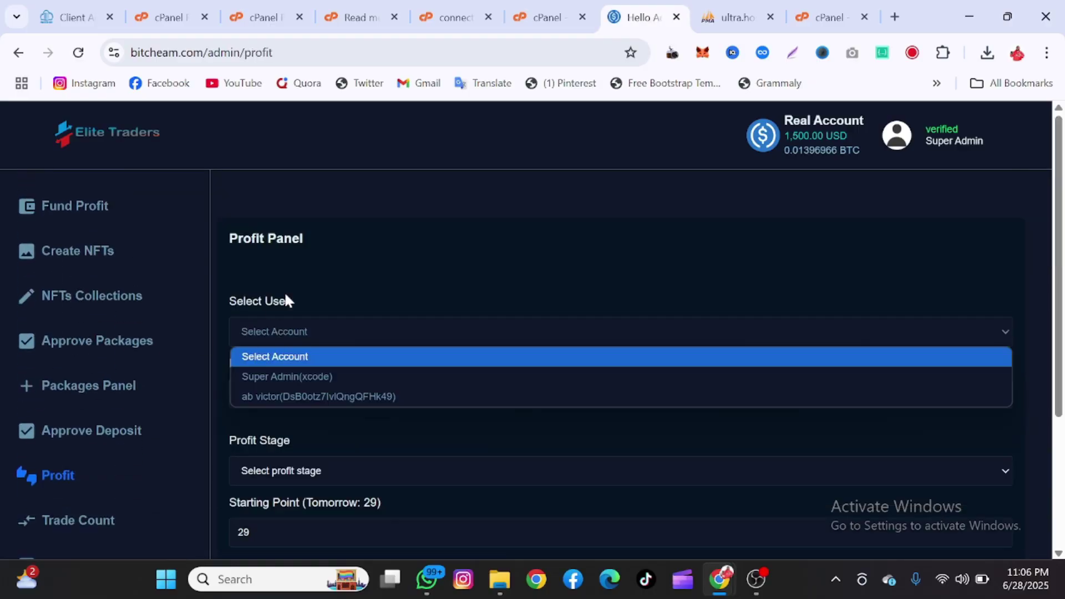
click(286, 299)
scroll(78, 375, down, 4)
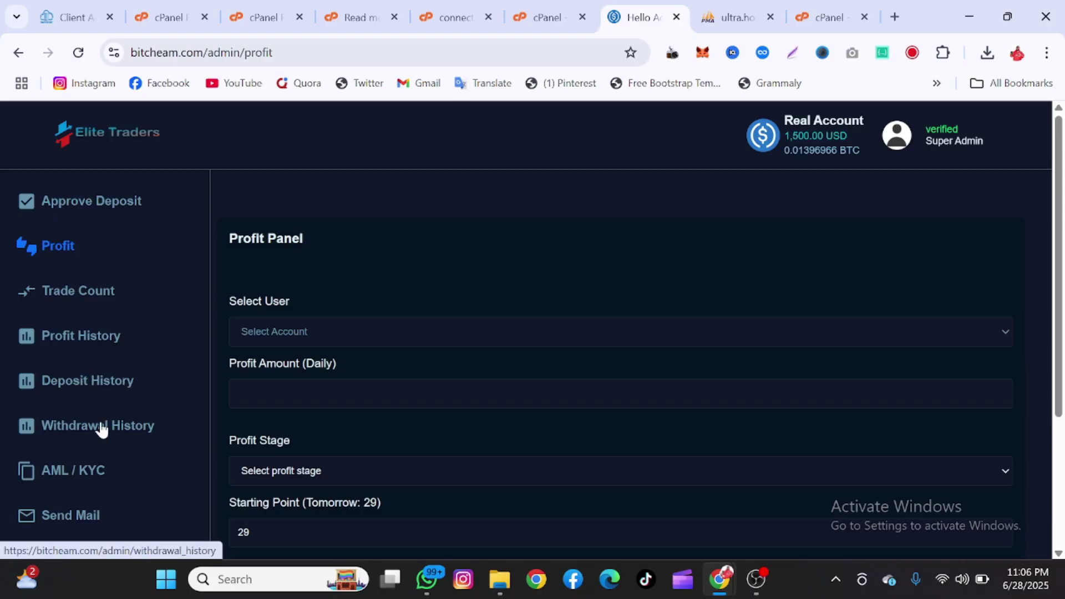
scroll(101, 429, down, 2)
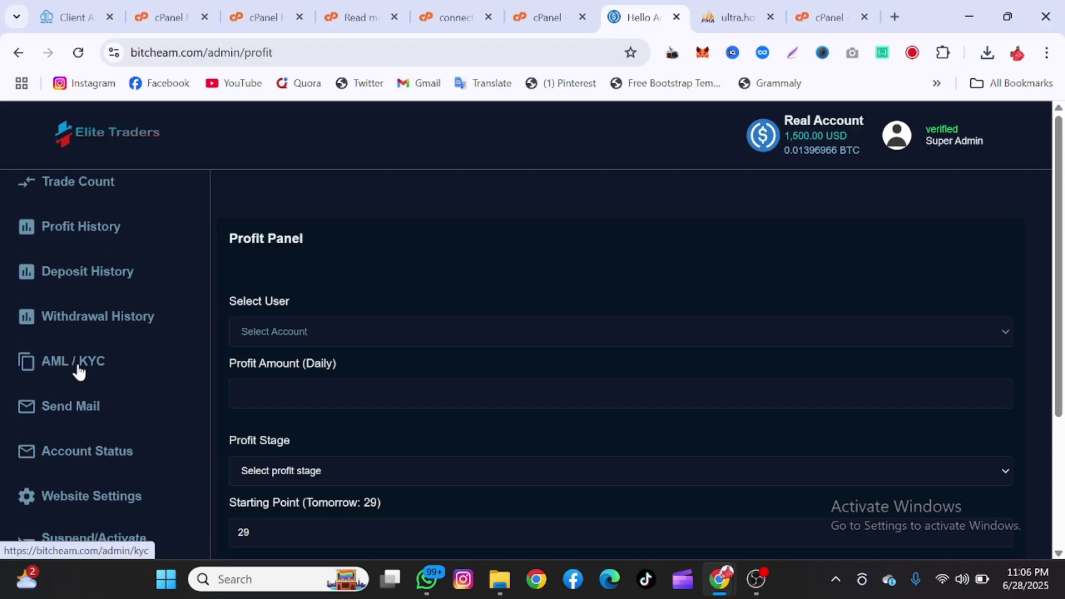
scroll(79, 372, down, 2)
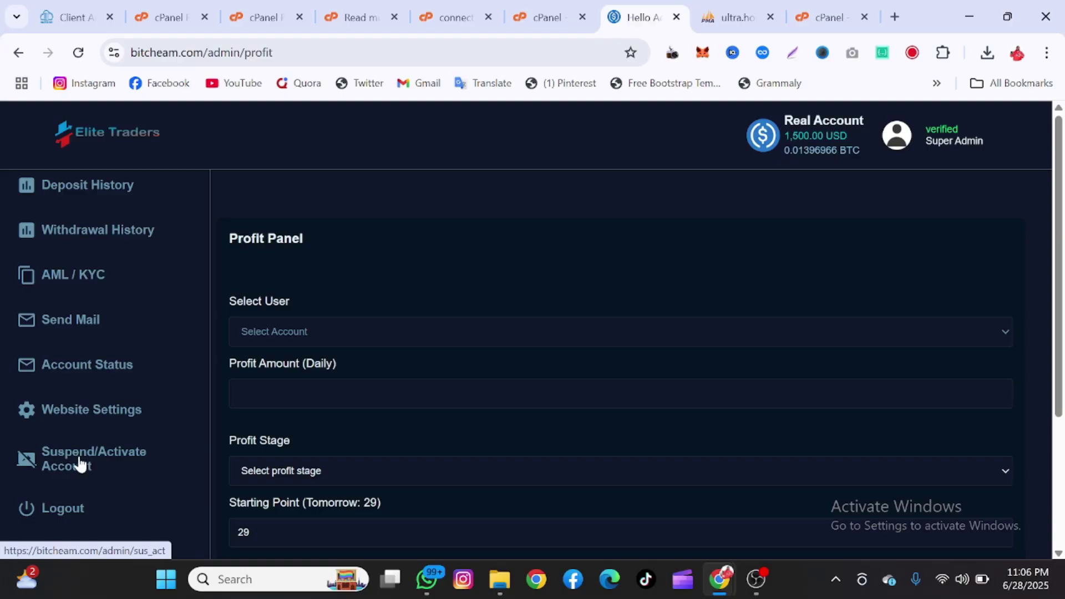
scroll(66, 445, down, 1)
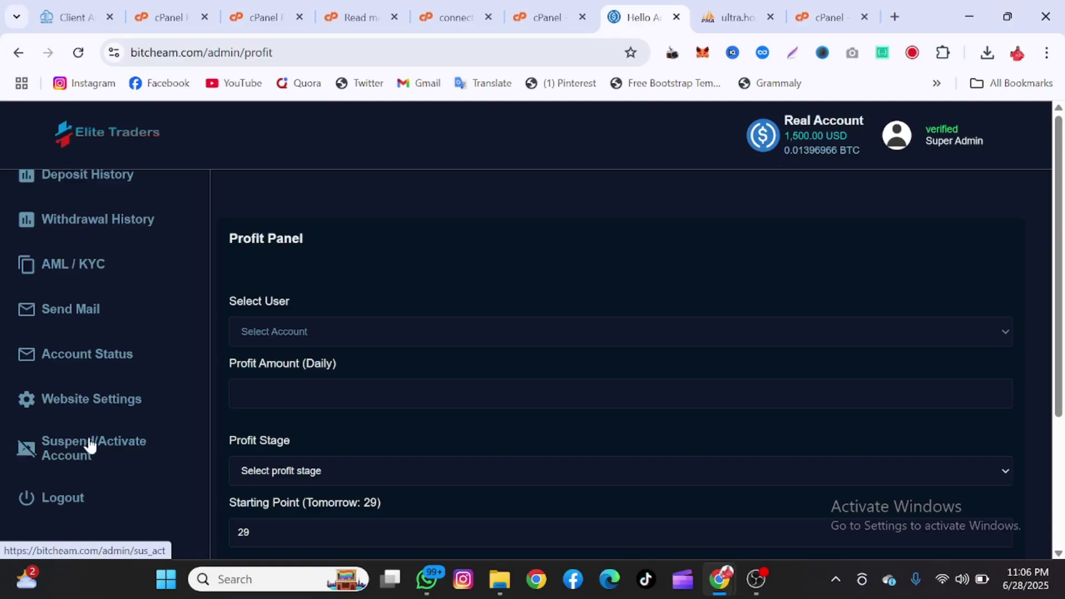
click(72, 411)
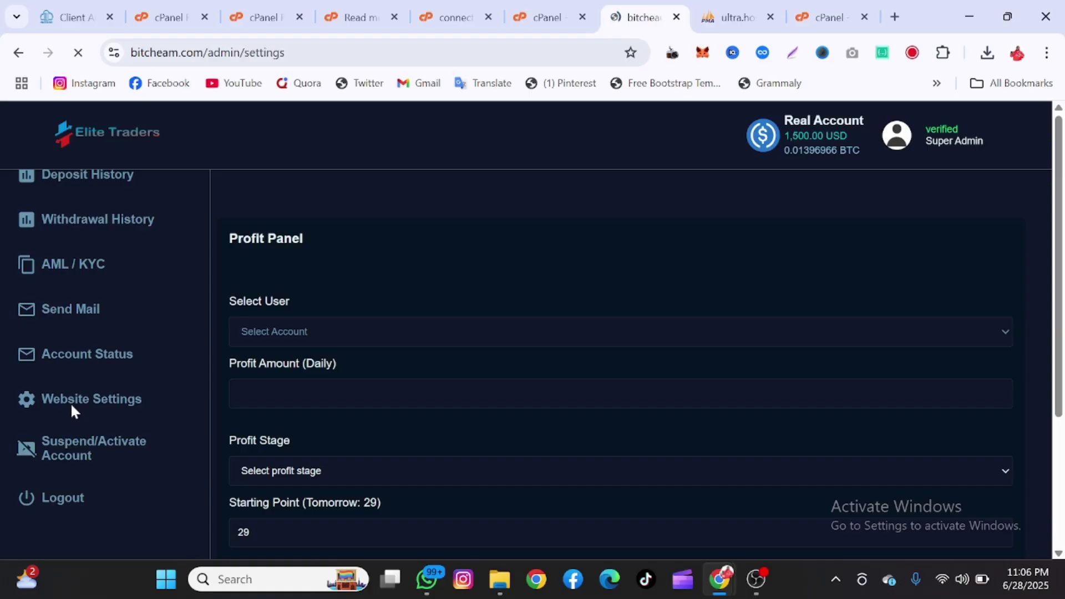
- Scroll through the Update Website Info fields, then switch to the Read me cPanel tab
scroll(333, 382, down, 8)
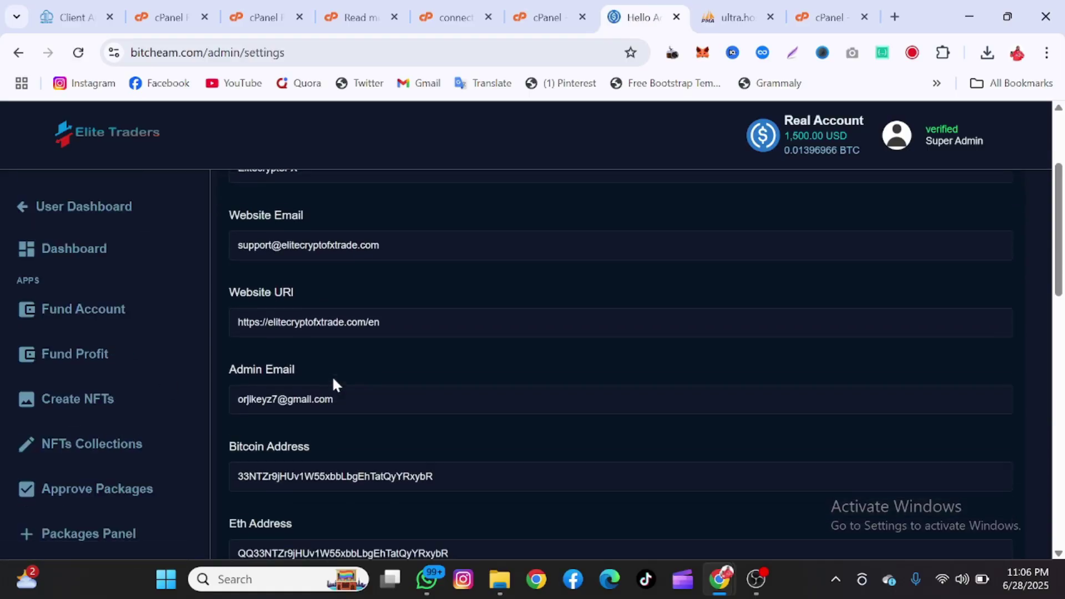
scroll(333, 383, down, 10)
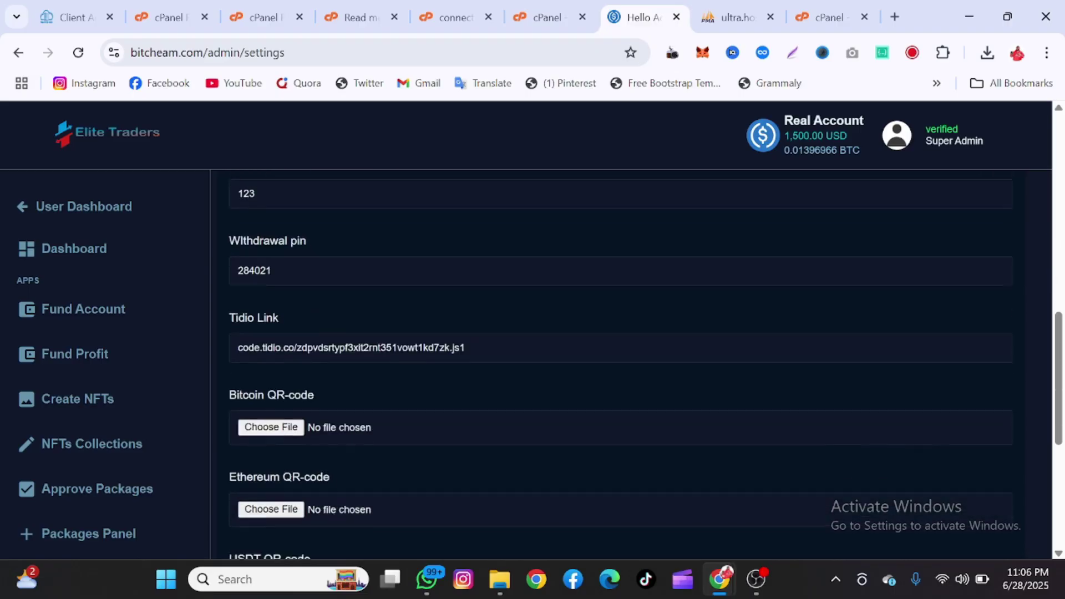
scroll(333, 382, up, 9)
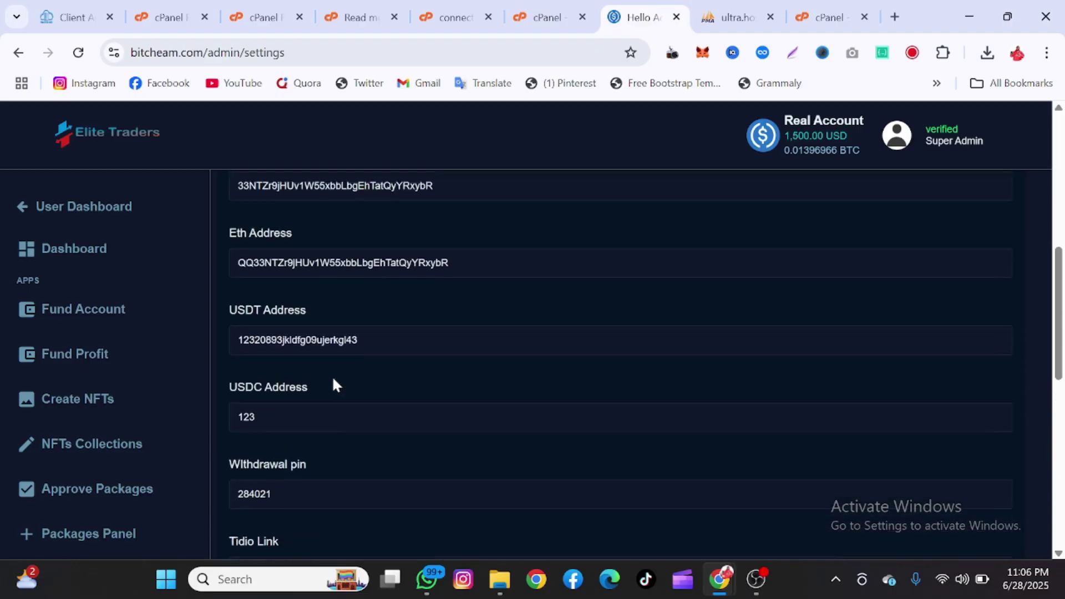
scroll(333, 382, down, 9)
click(103, 308)
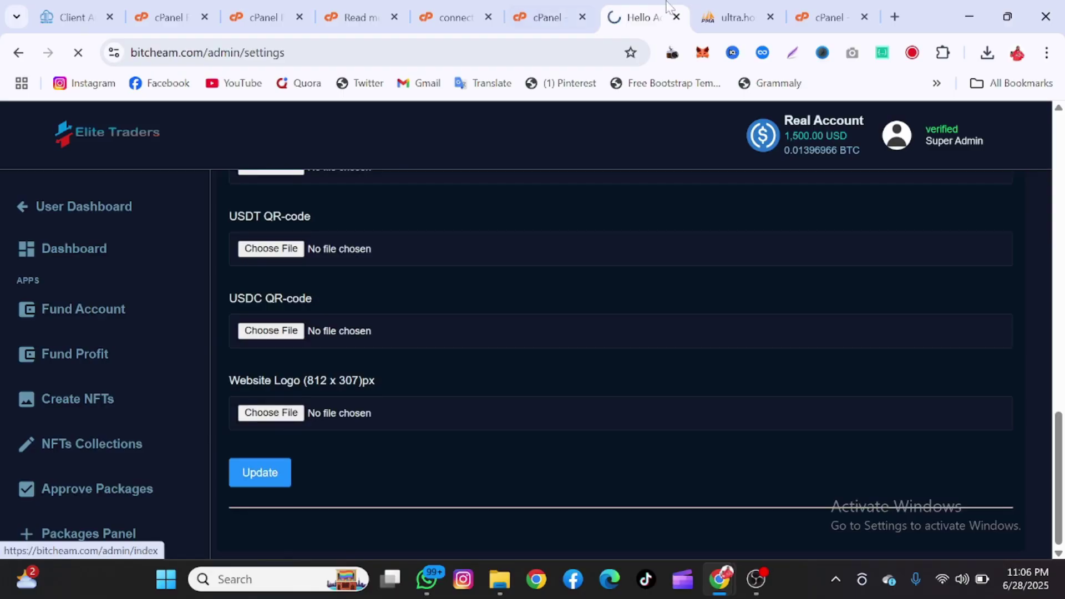
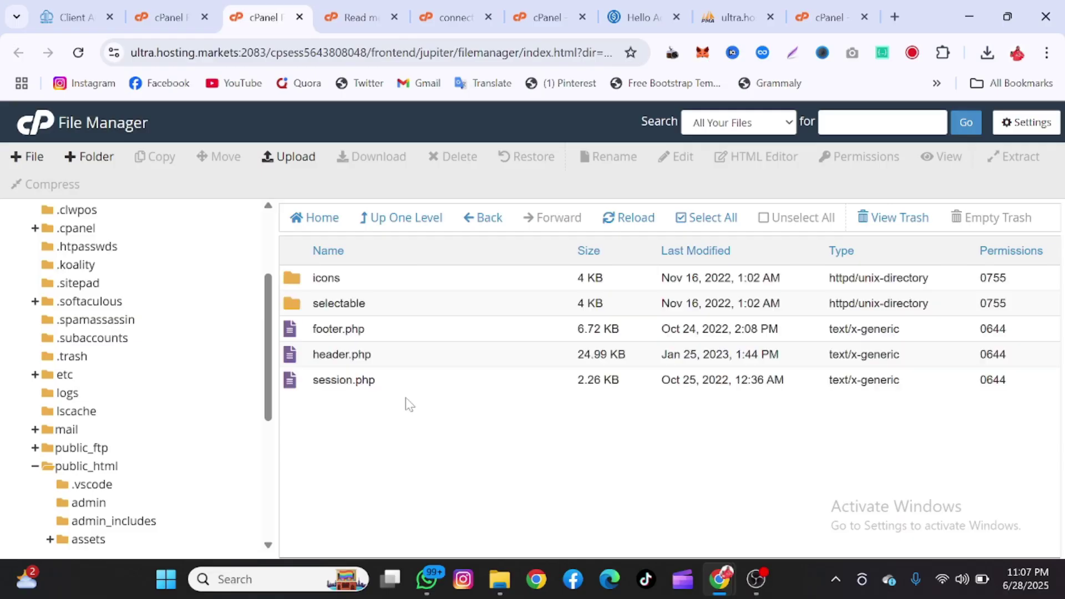
- From the public_html folder, search the current directory for 'mai' to find mail files
click(388, 220)
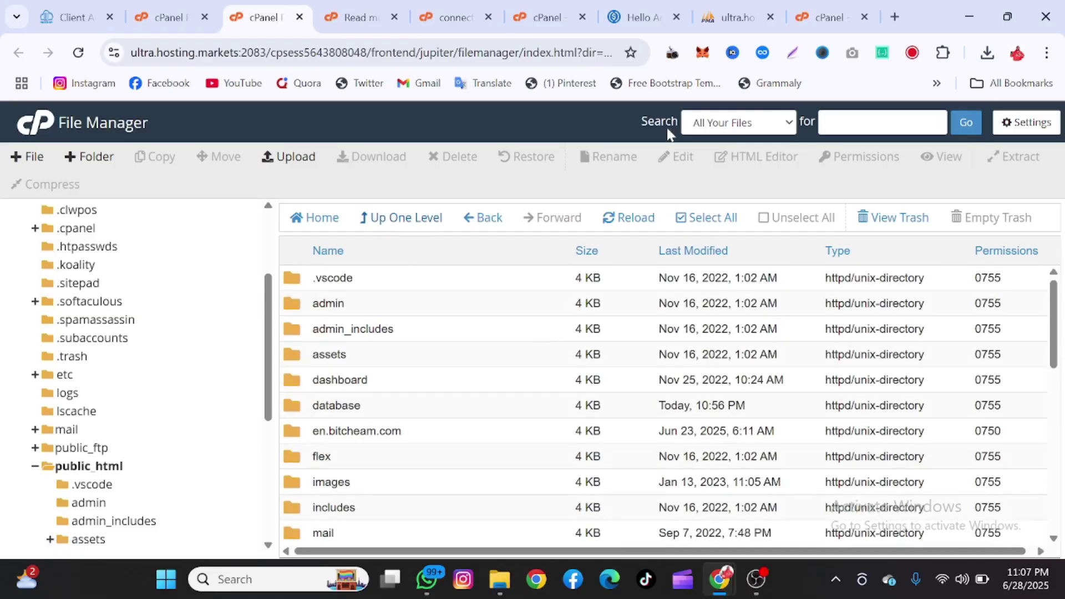
click(725, 121)
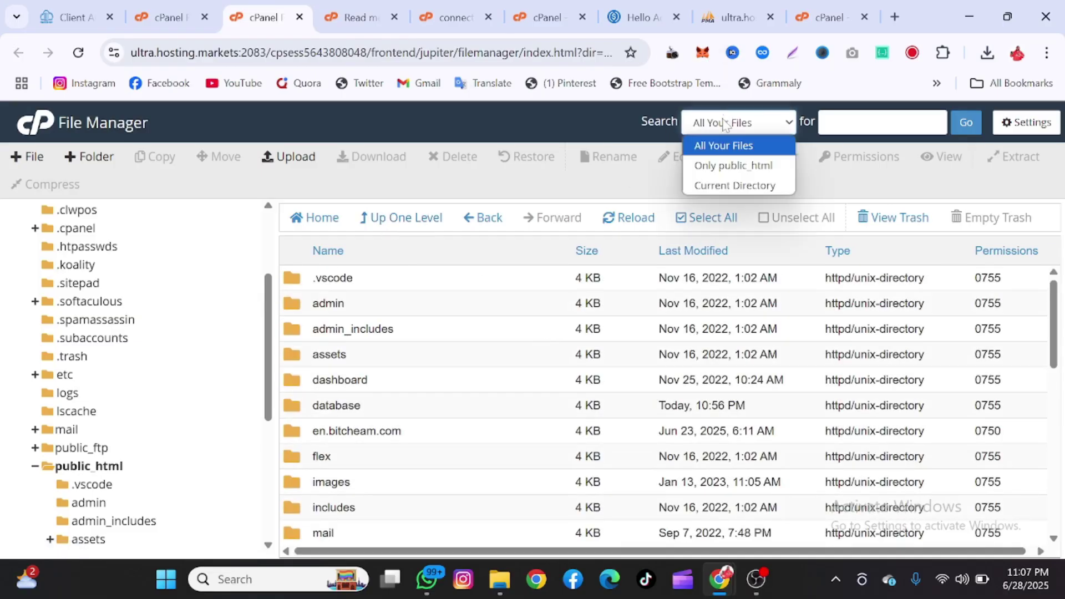
click(723, 181)
click(826, 122)
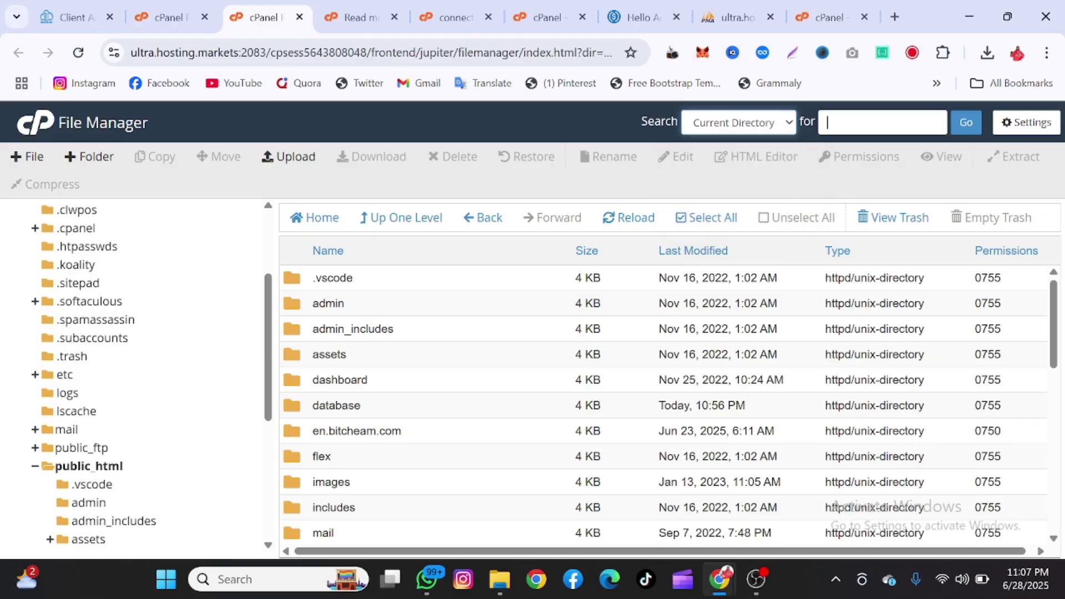
text(mail)
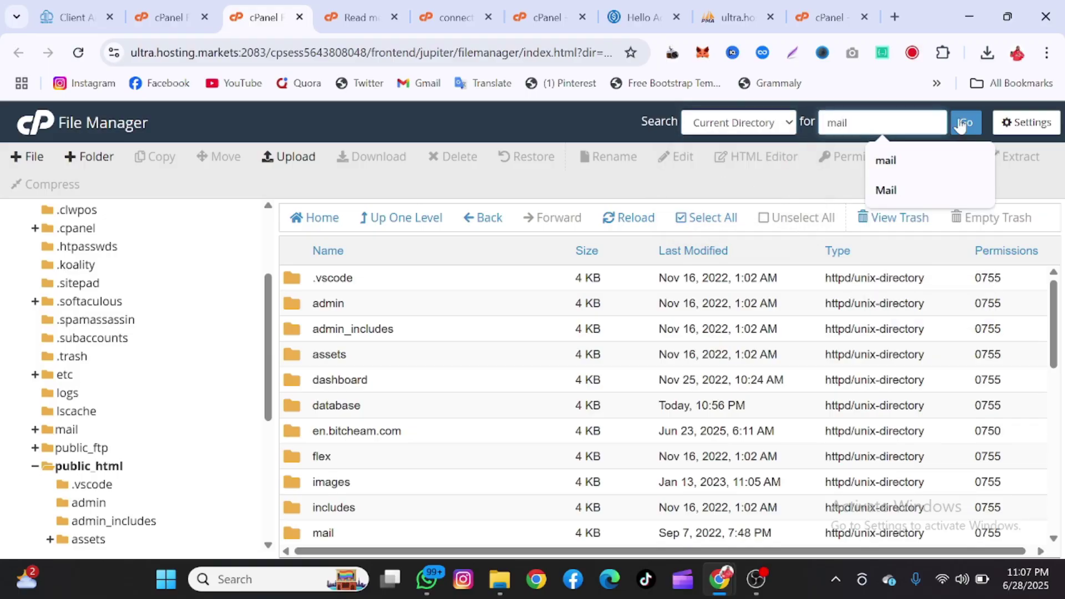
click(971, 121)
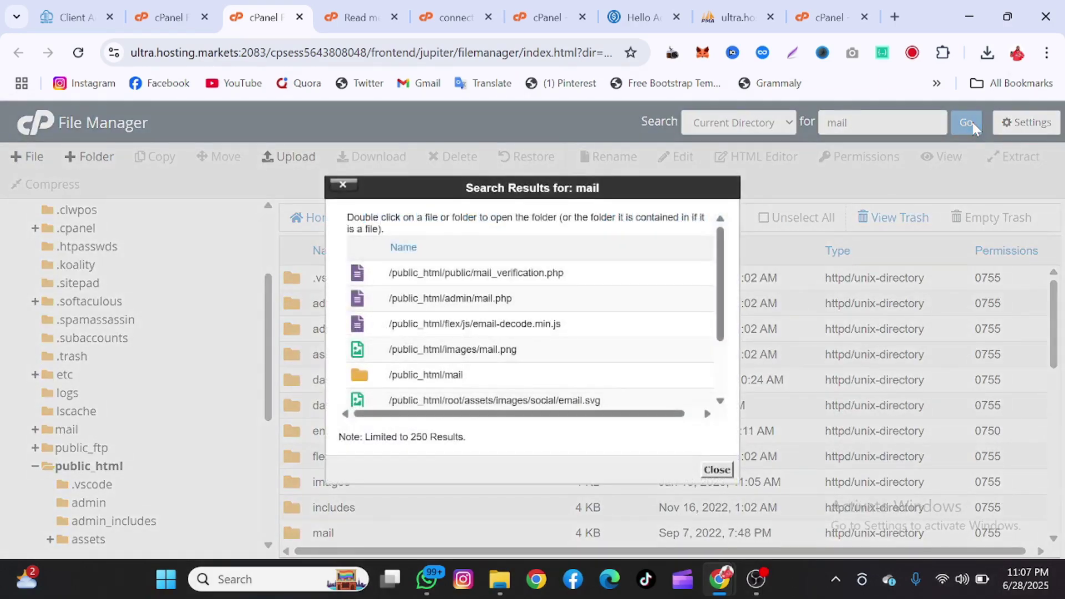
- Open the admin folder containing /public_html/admin/mail.php from the search results
drag(444, 298, 521, 307)
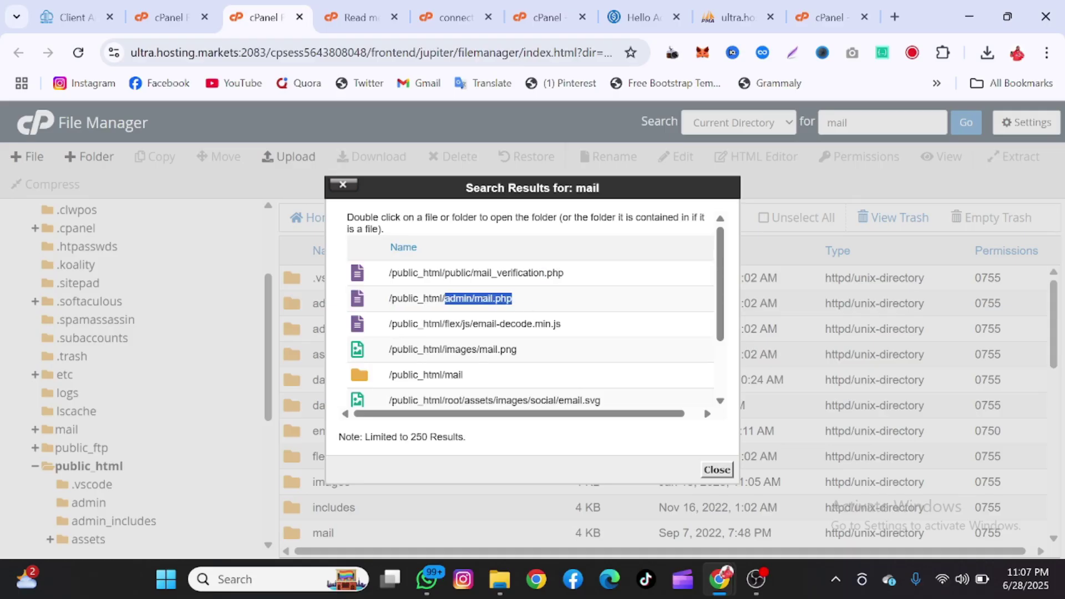
scroll(530, 332, down, 1)
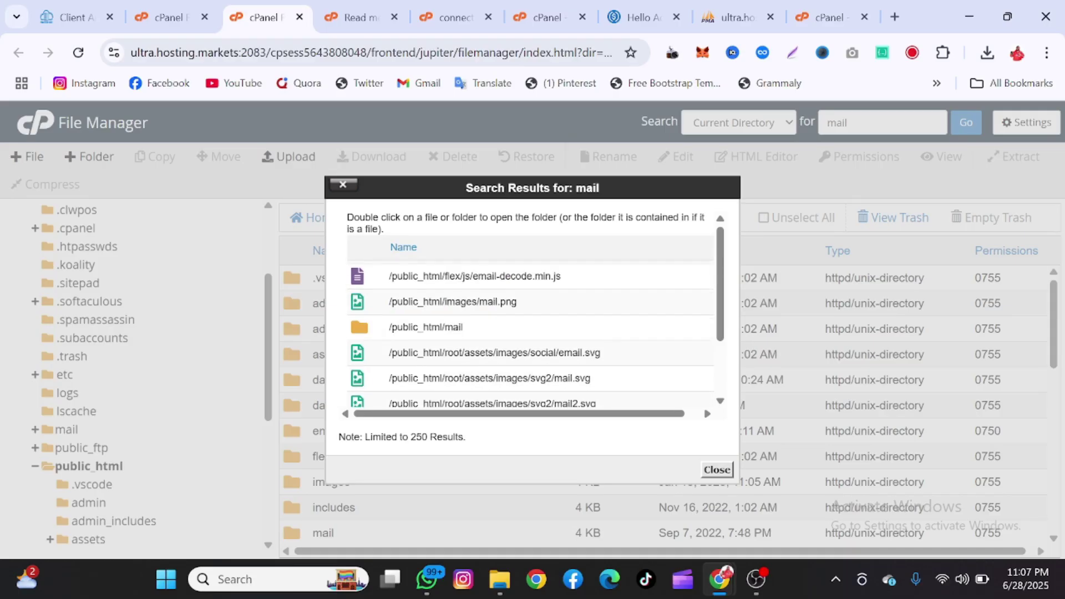
scroll(531, 333, up, 1)
click(531, 303)
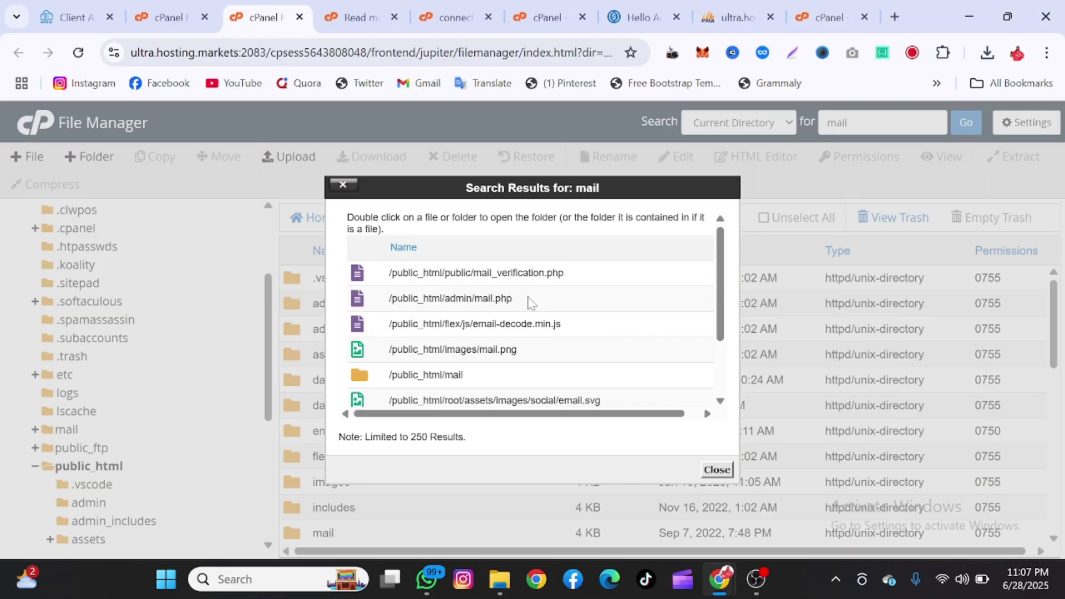
double_click(531, 303)
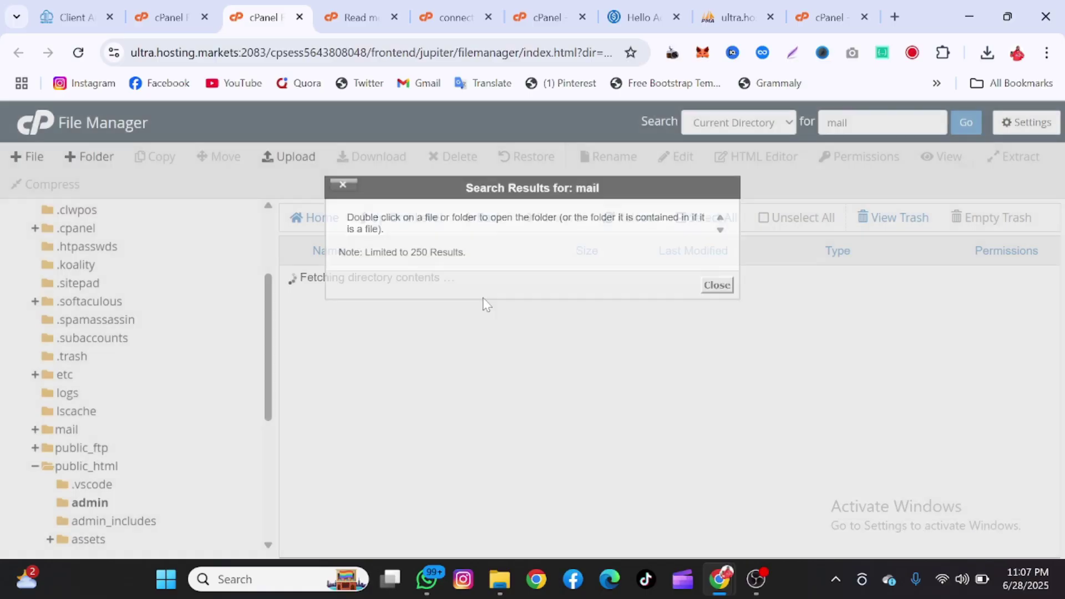
scroll(425, 409, down, 10)
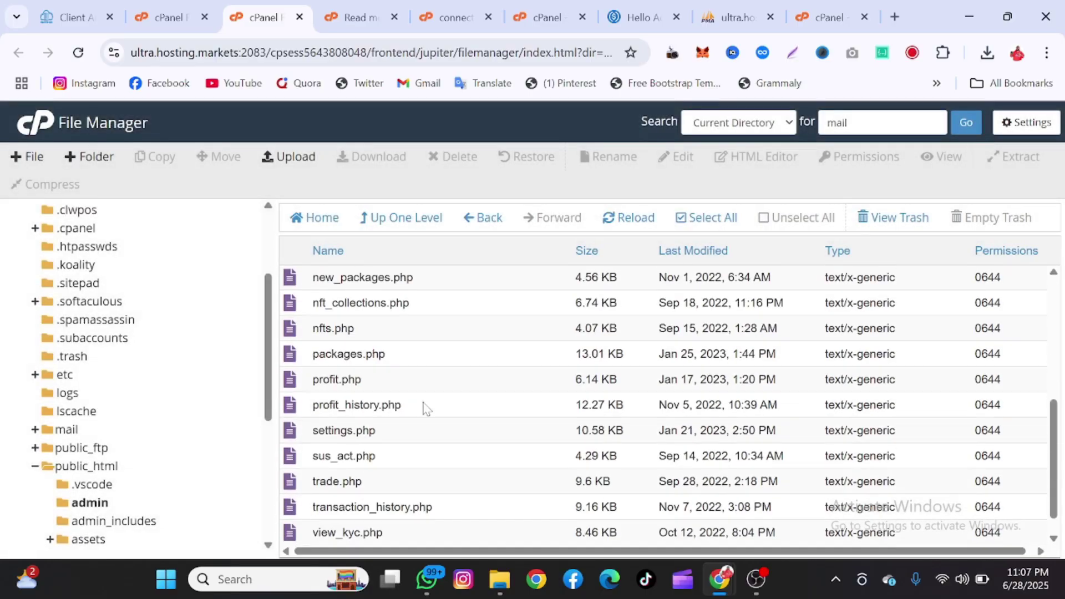
scroll(425, 409, up, 10)
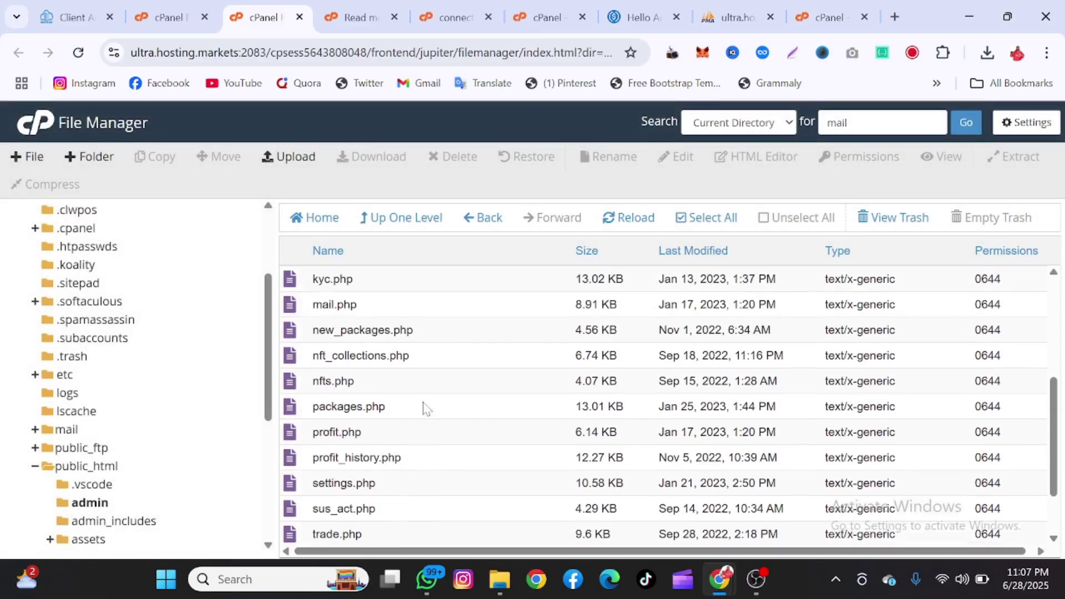
scroll(425, 409, down, 3)
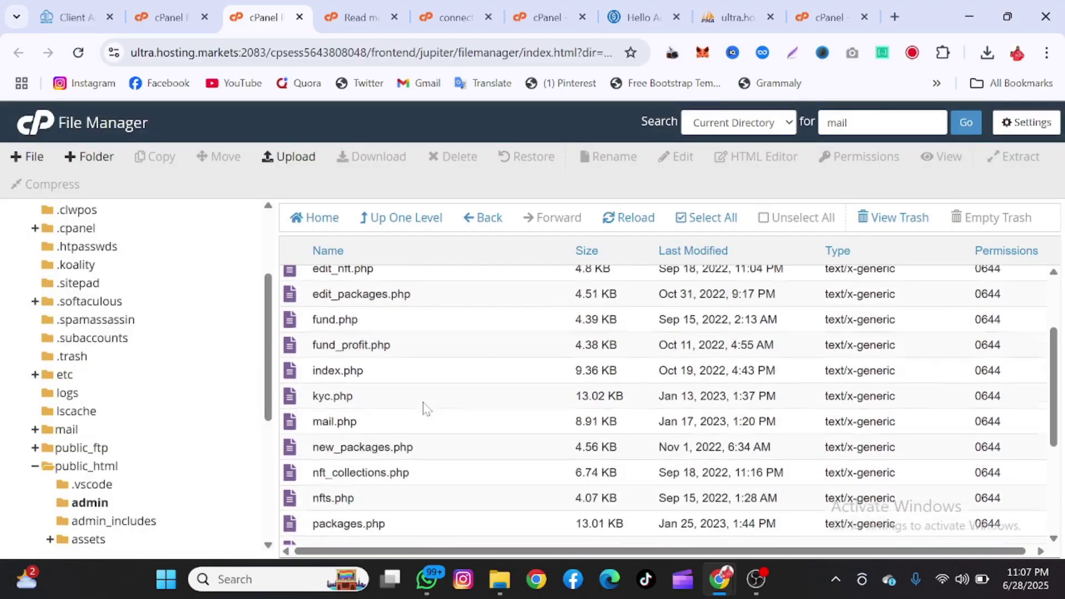
scroll(425, 409, down, 3)
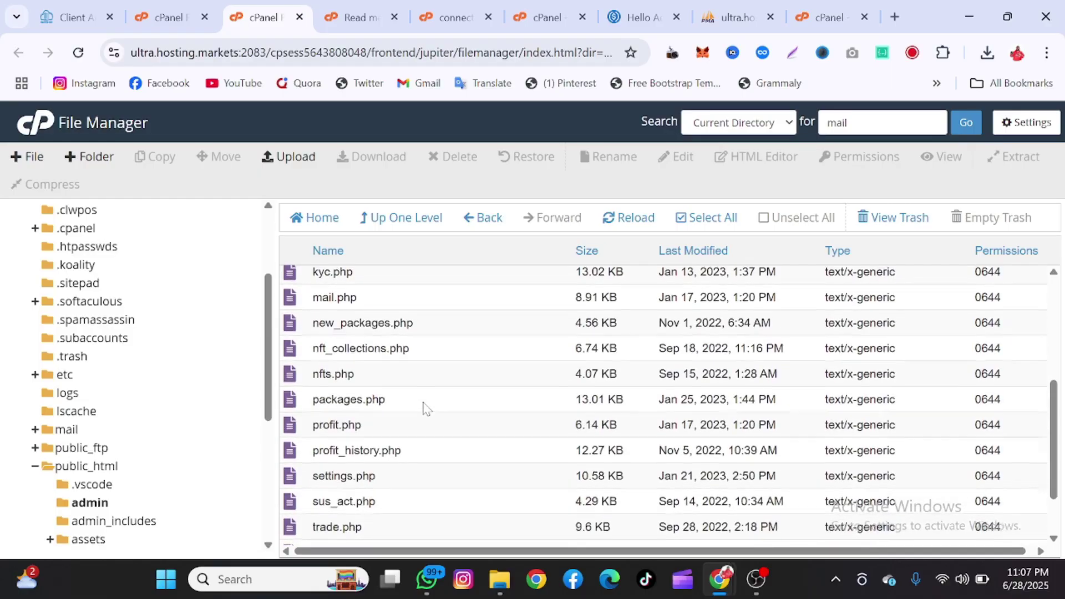
scroll(425, 408, up, 2)
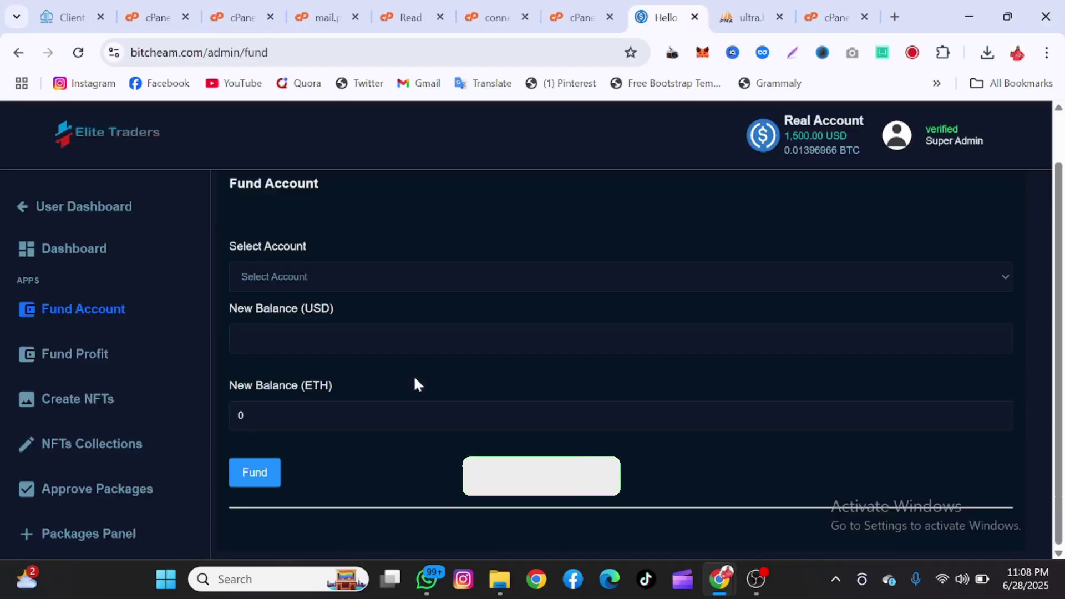
- Review the Website Settings fields from the site name to the logo upload
scroll(127, 458, up, 1)
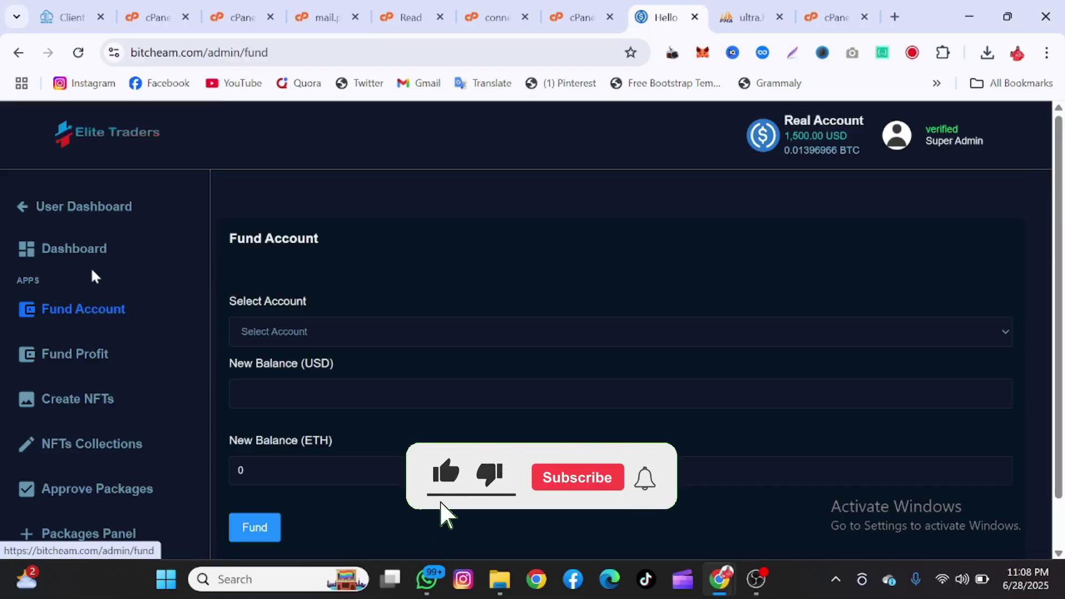
scroll(91, 267, down, 8)
scroll(77, 283, down, 2)
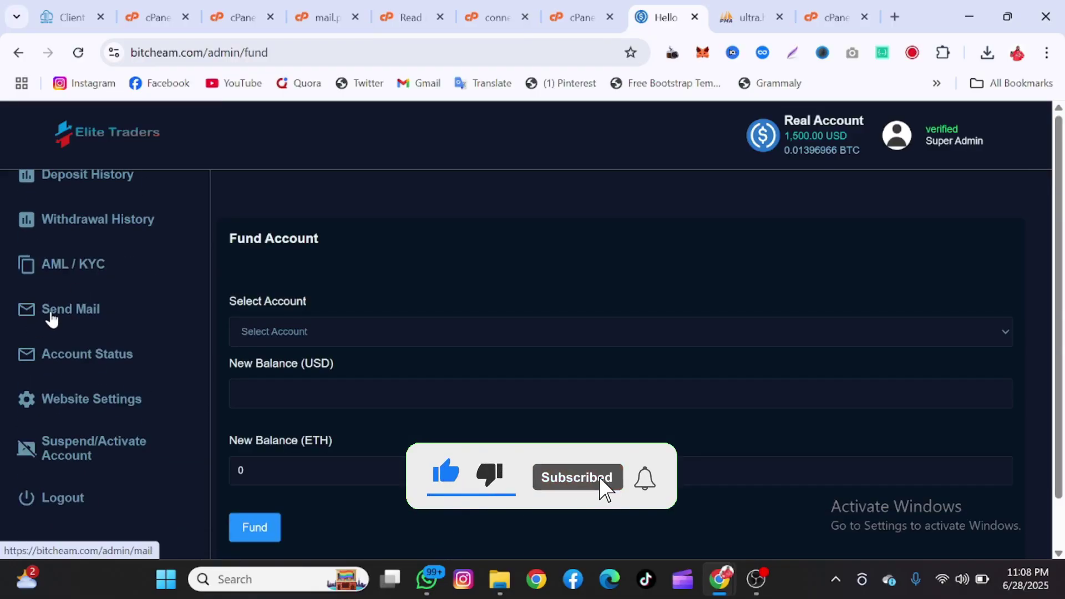
- Return to the admin Dashboard and scroll through the two users' balances, profits and bonuses
click(85, 318)
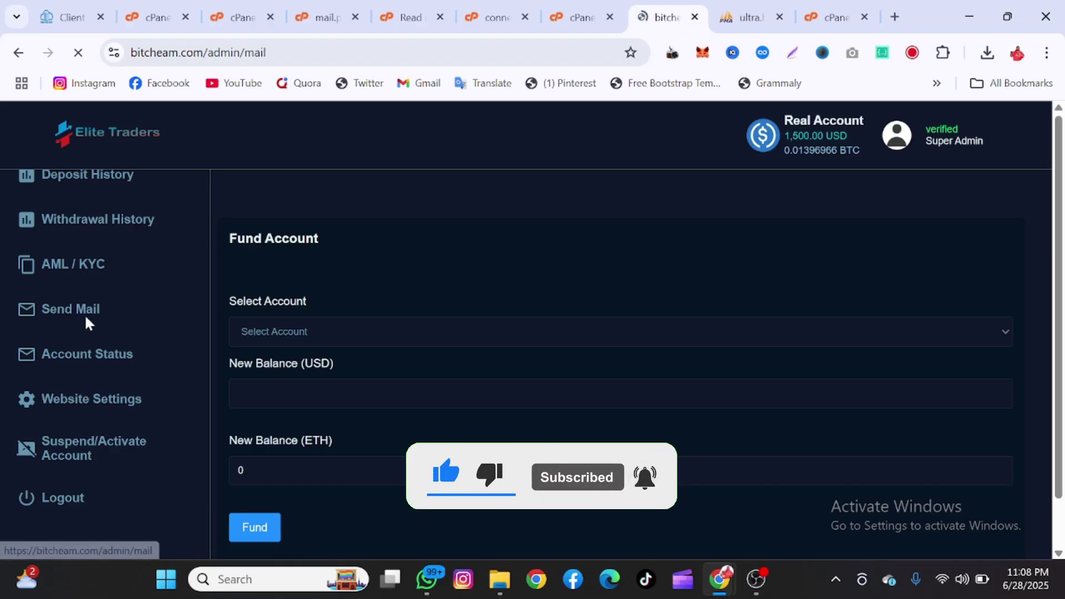
scroll(404, 361, down, 3)
scroll(407, 371, down, 8)
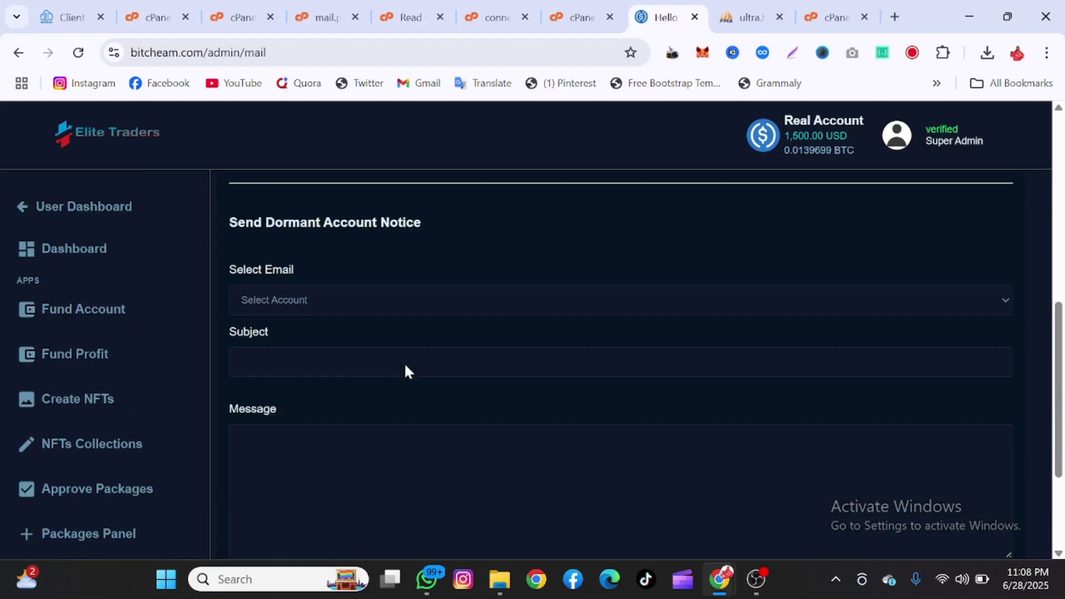
scroll(105, 444, down, 10)
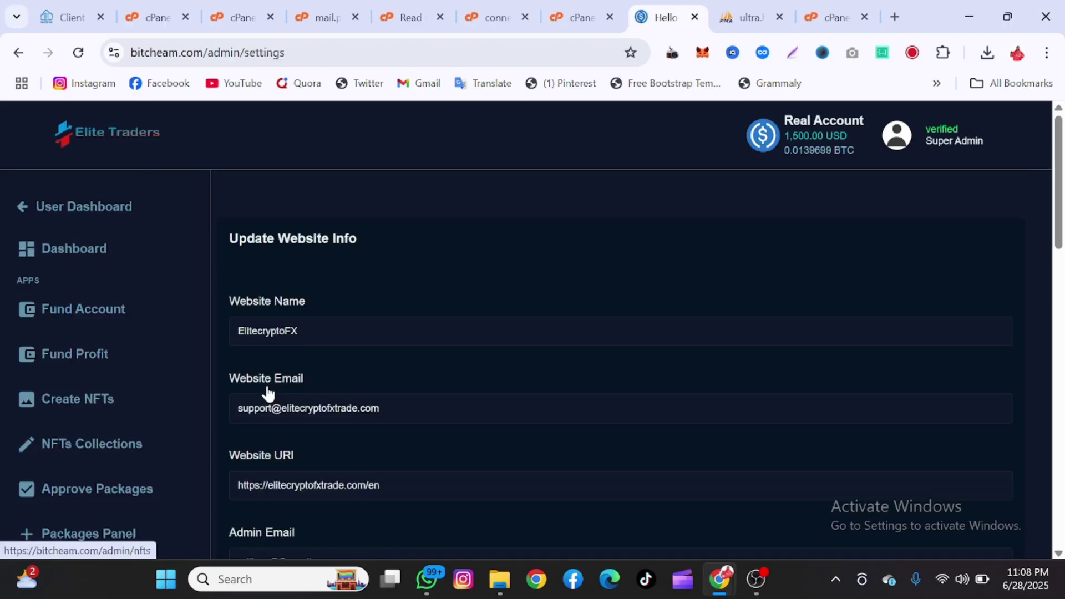
scroll(268, 392, down, 3)
scroll(268, 393, down, 3)
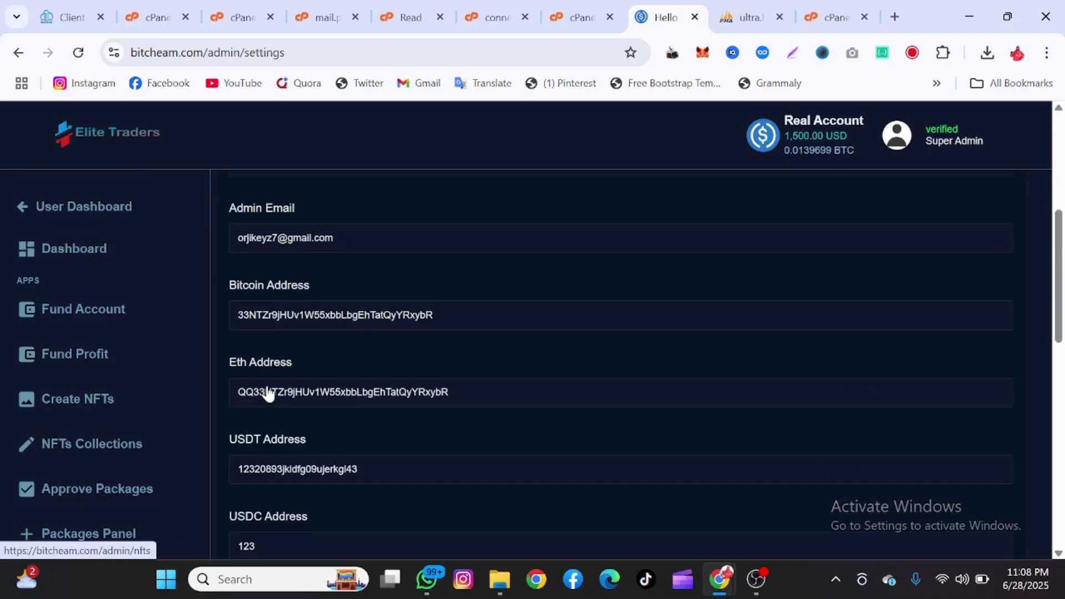
scroll(268, 393, down, 3)
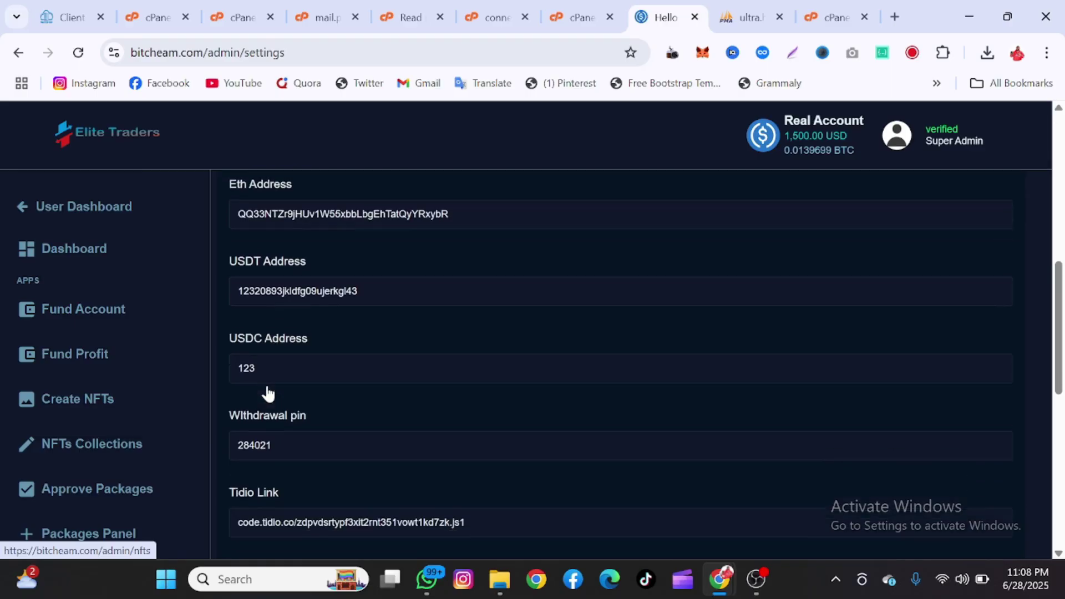
scroll(268, 393, down, 2)
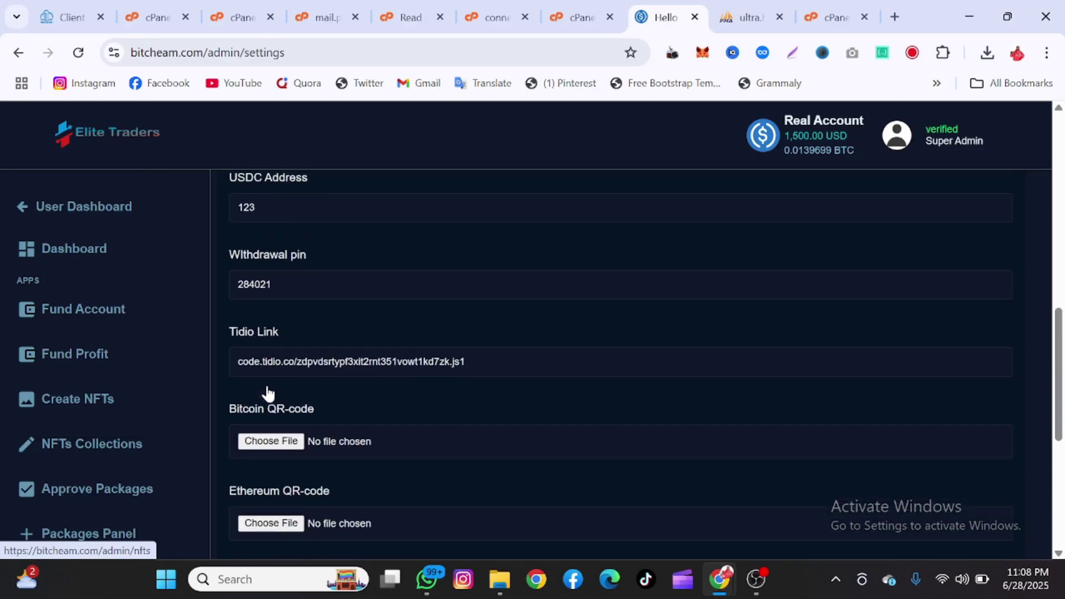
scroll(268, 393, down, 3)
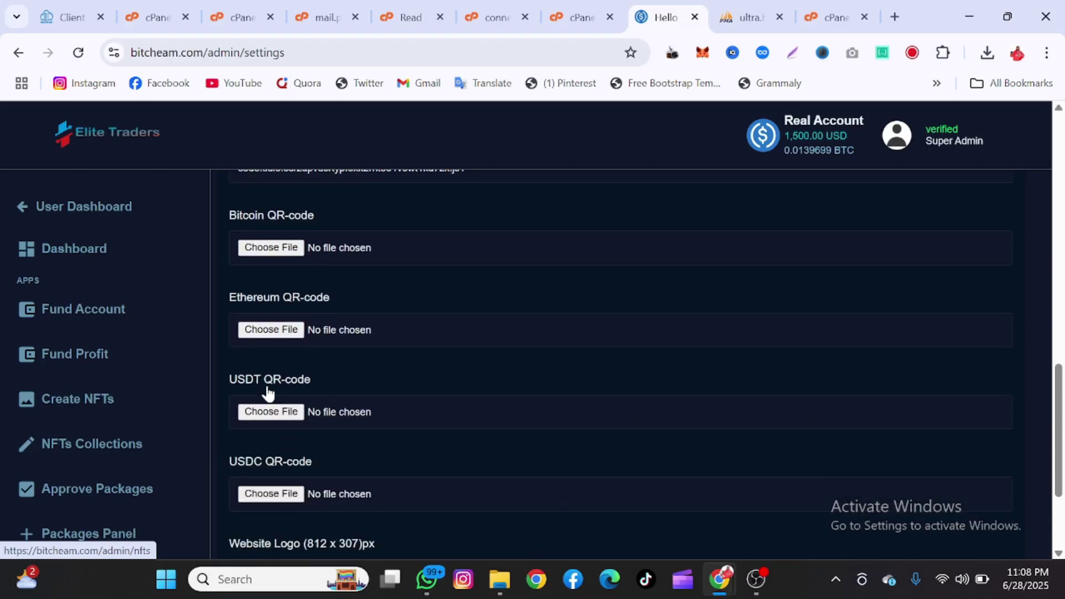
scroll(268, 393, down, 3)
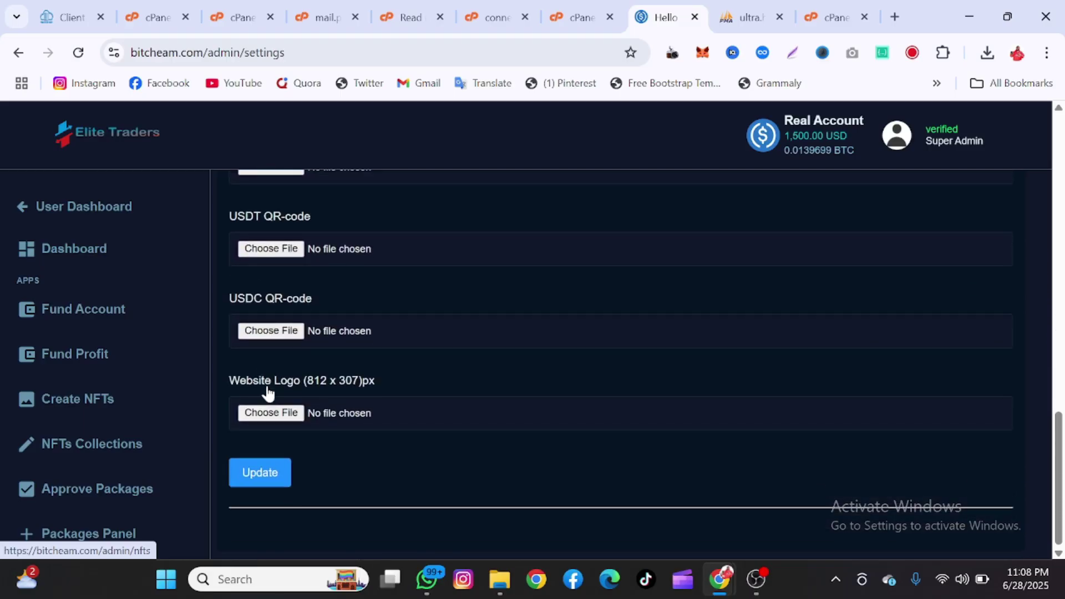
scroll(268, 392, up, 1)
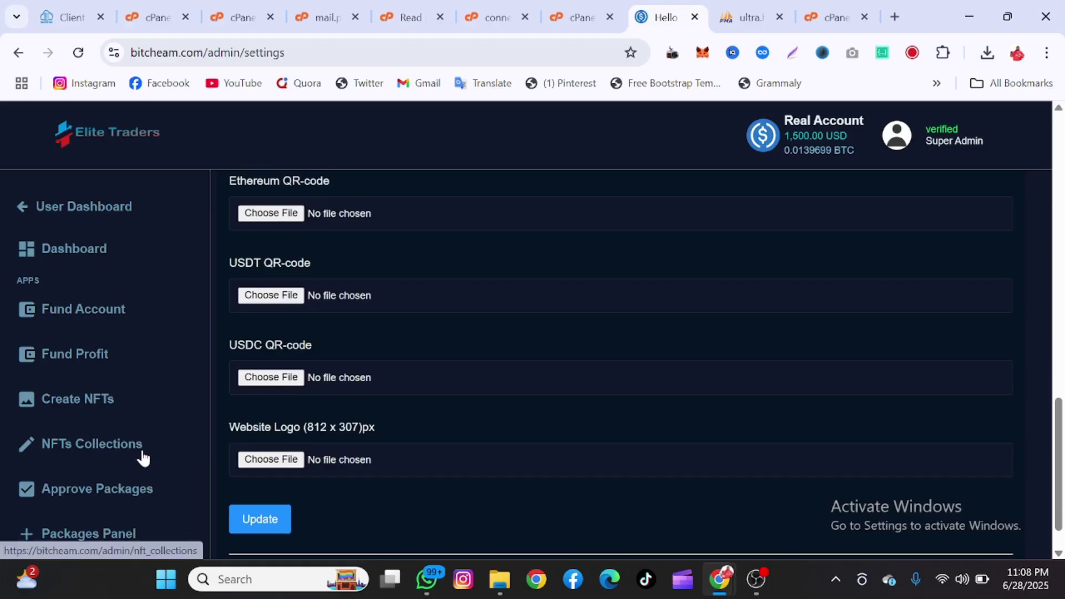
scroll(143, 458, up, 1)
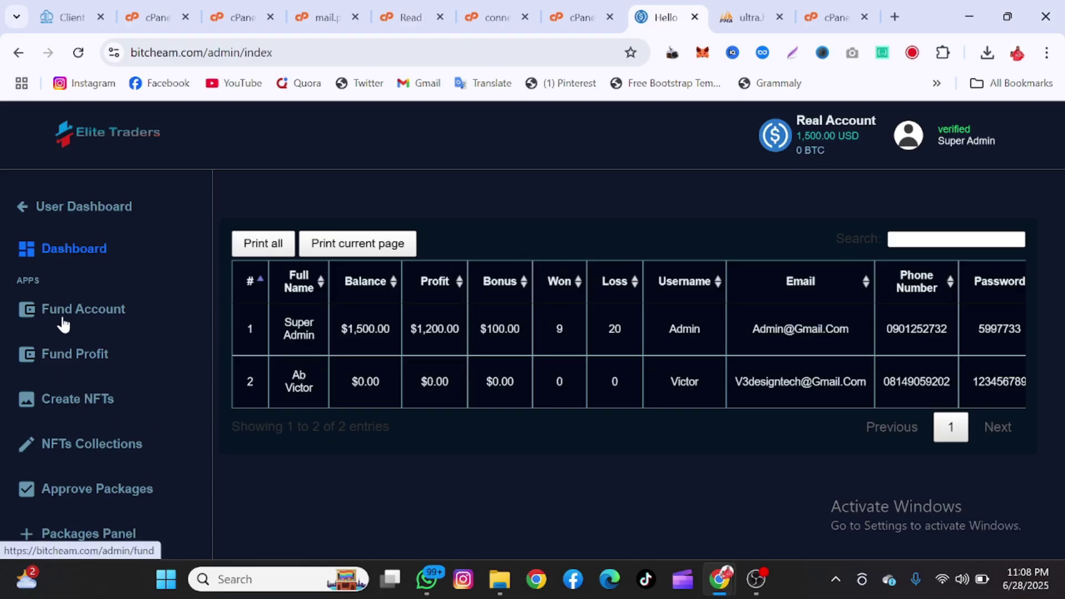
- Scroll down to the Suspend / Activate Account form's fields
scroll(63, 320, down, 8)
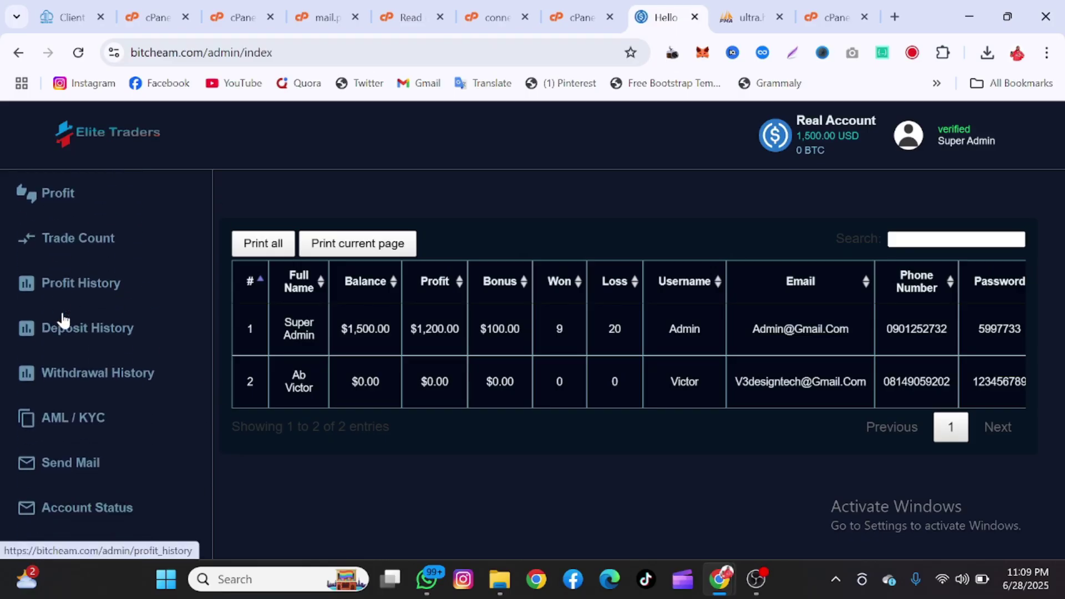
scroll(63, 320, down, 2)
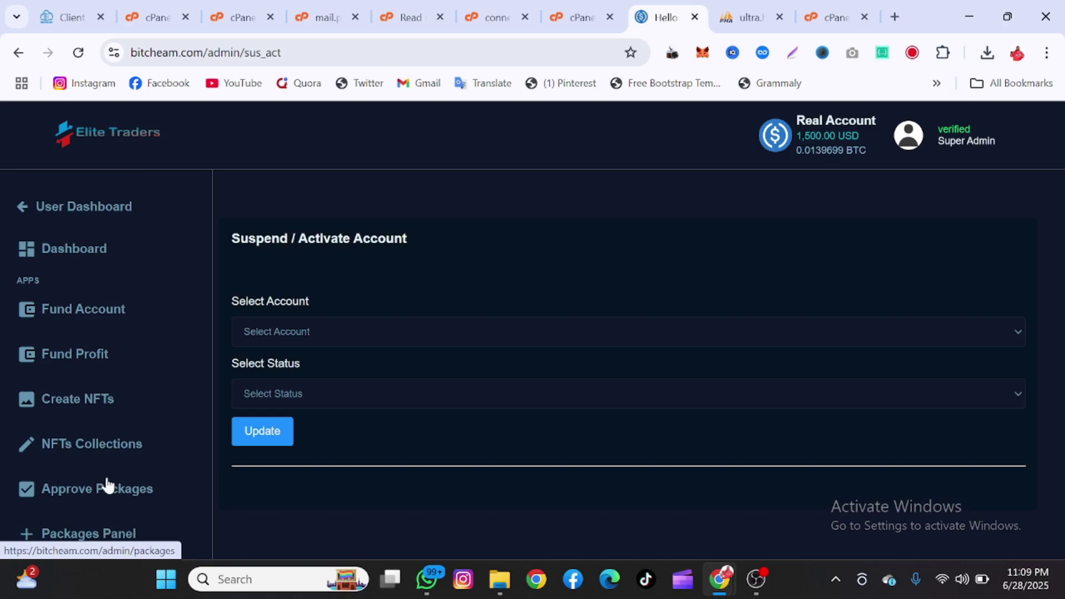
scroll(108, 486, down, 3)
scroll(109, 485, up, 2)
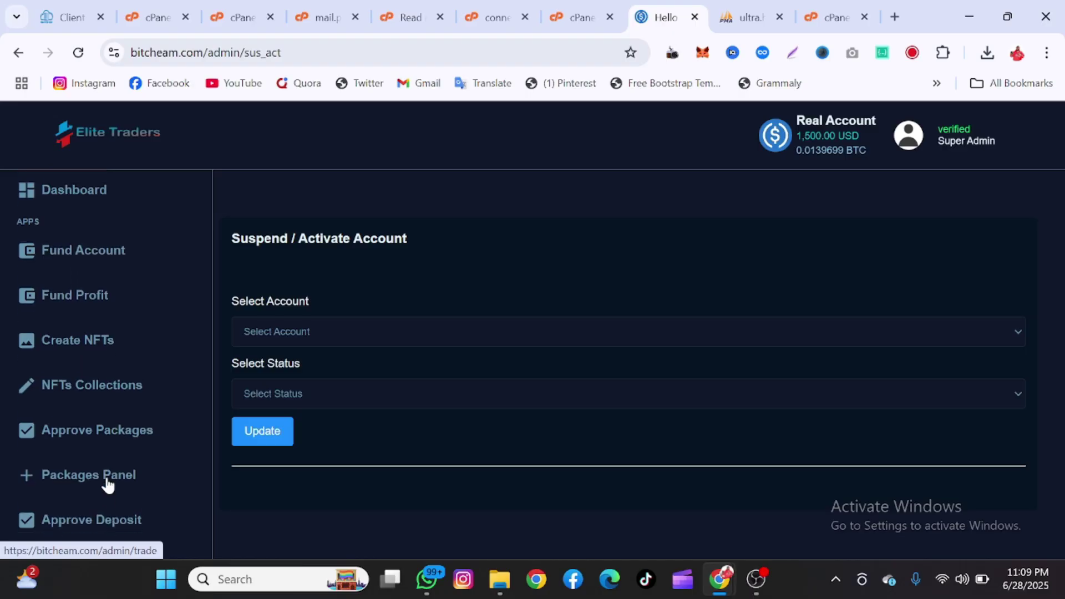
scroll(109, 485, up, 1)
scroll(108, 485, down, 2)
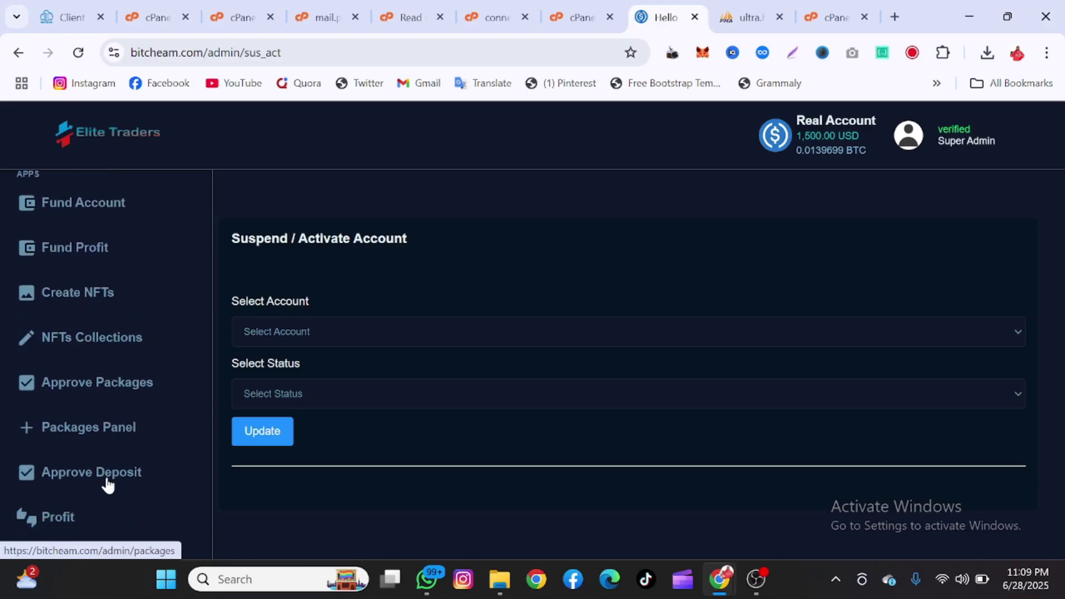
scroll(106, 485, down, 5)
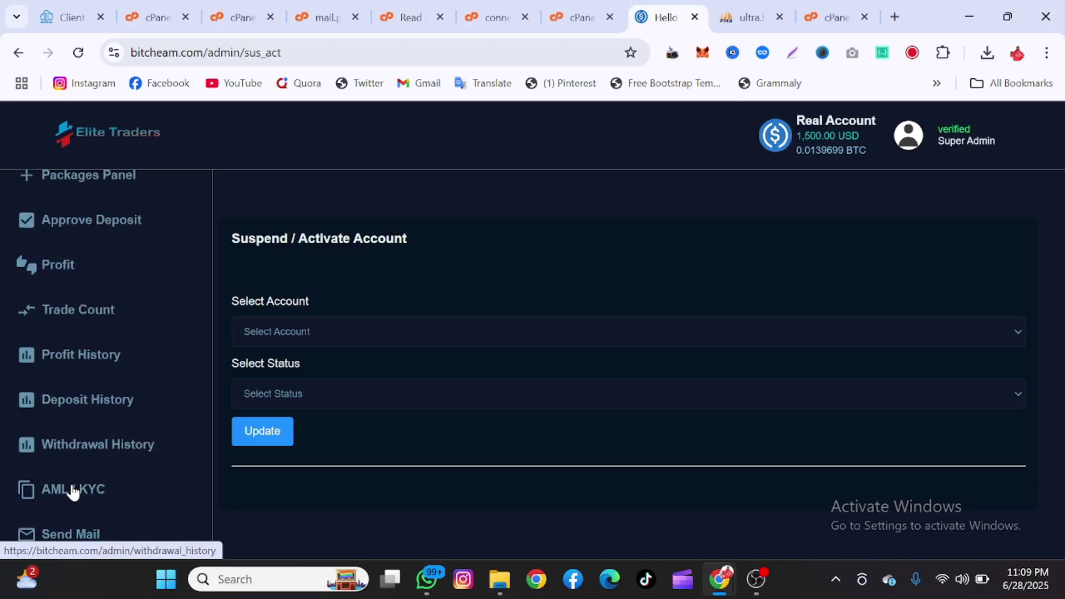
scroll(72, 491, down, 4)
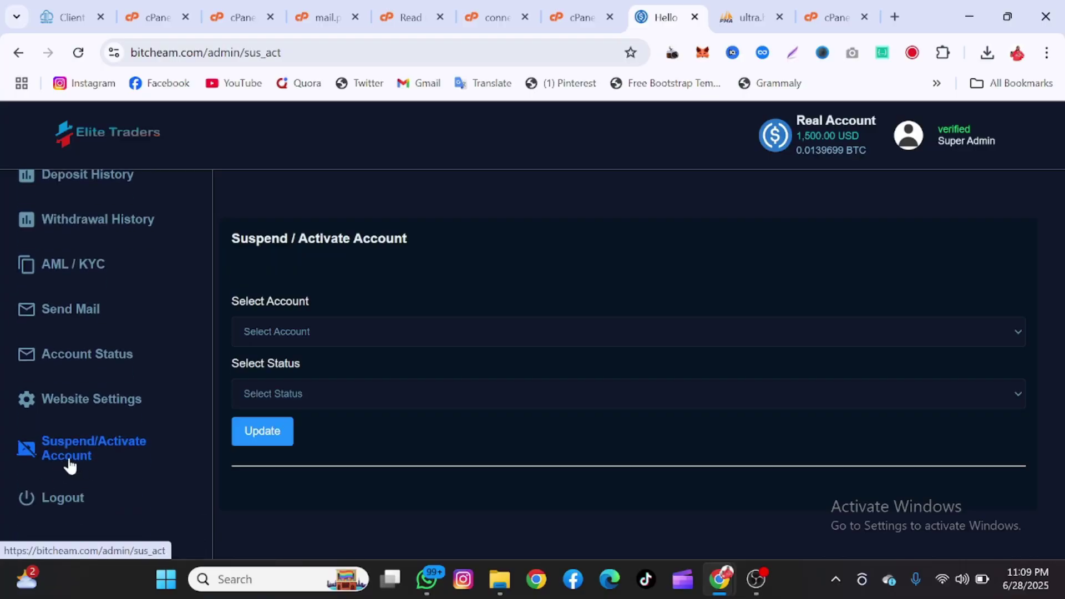
- Select the second, non-admin account (kyc) and set its status to Activate
click(252, 343)
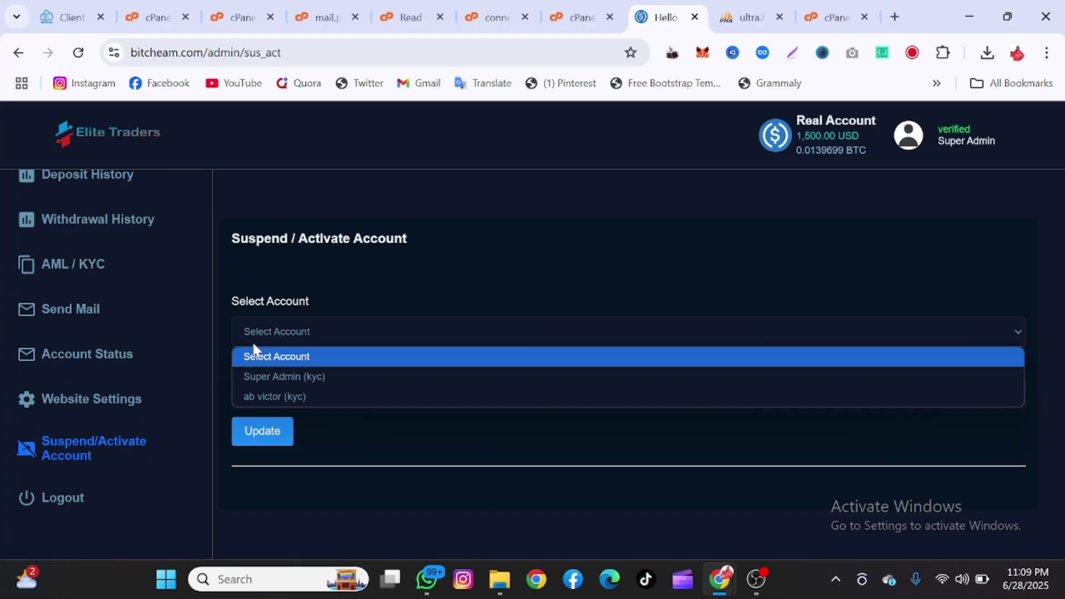
click(275, 397)
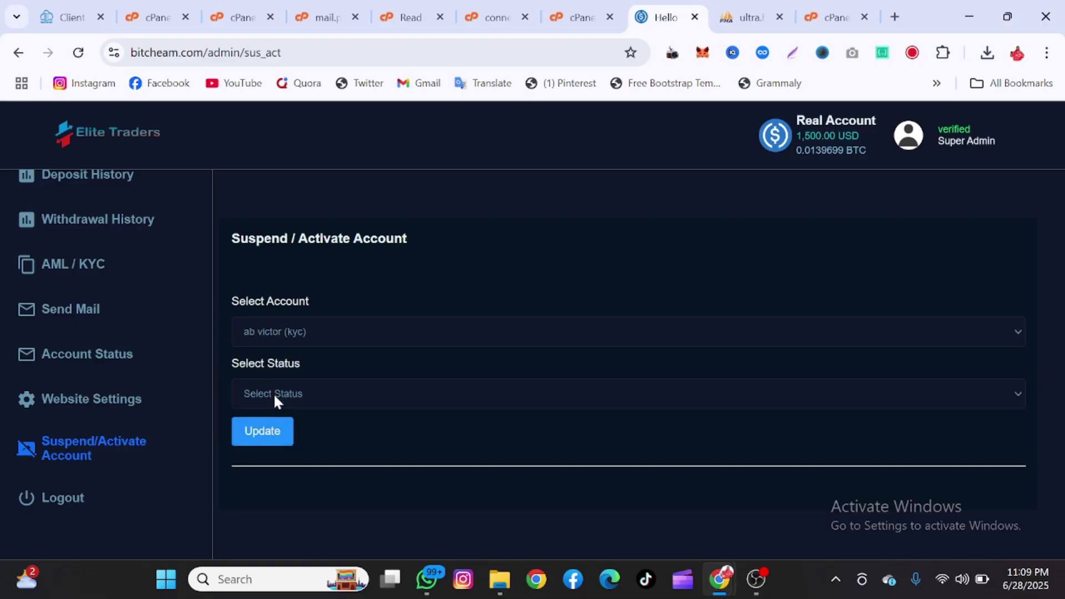
click(276, 393)
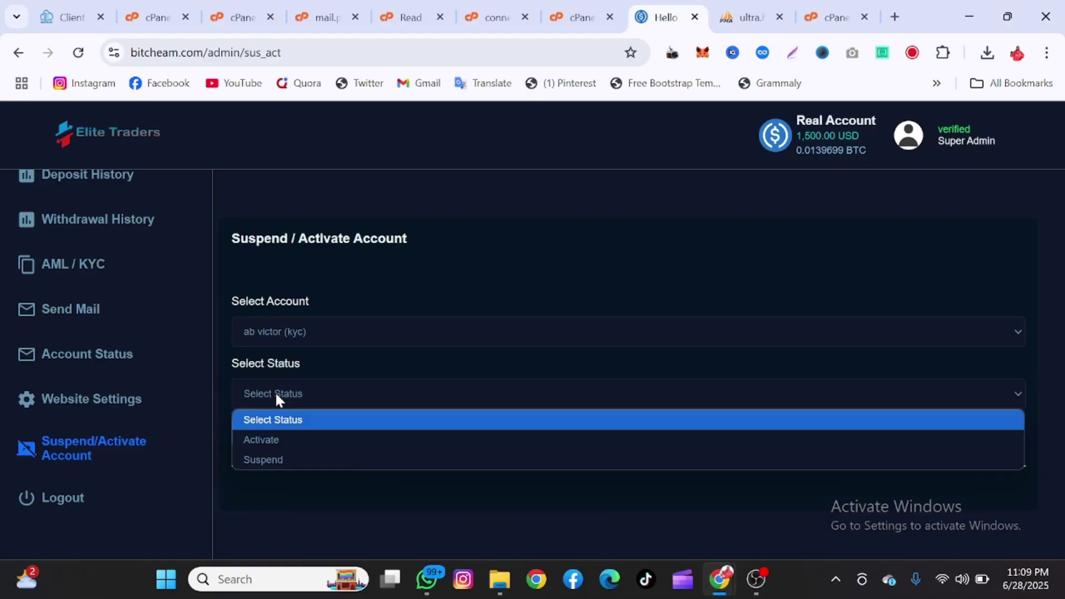
click(268, 441)
scroll(113, 387, up, 7)
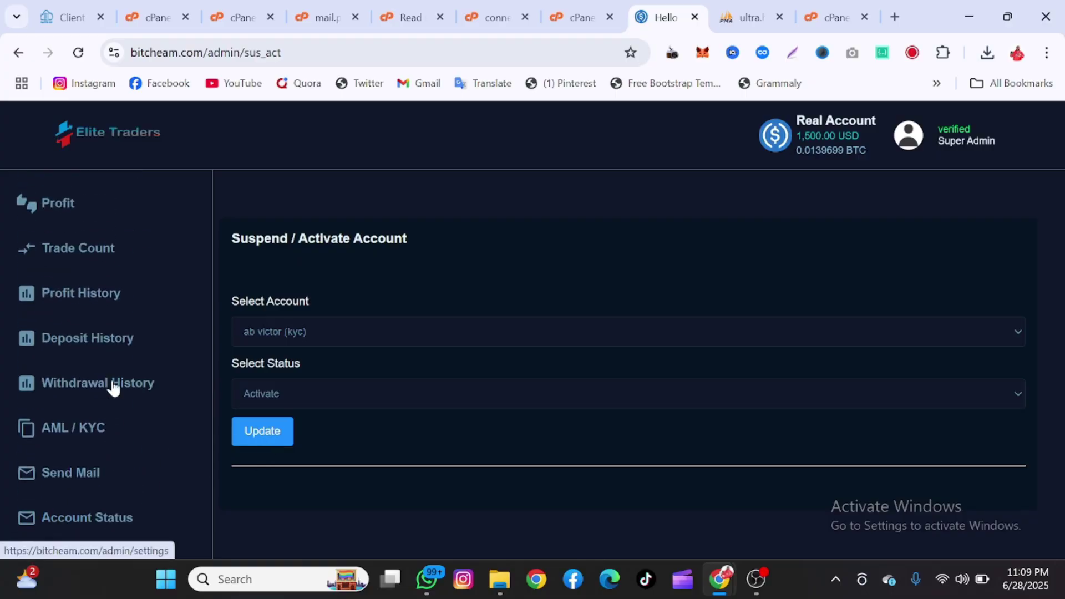
scroll(113, 387, up, 4)
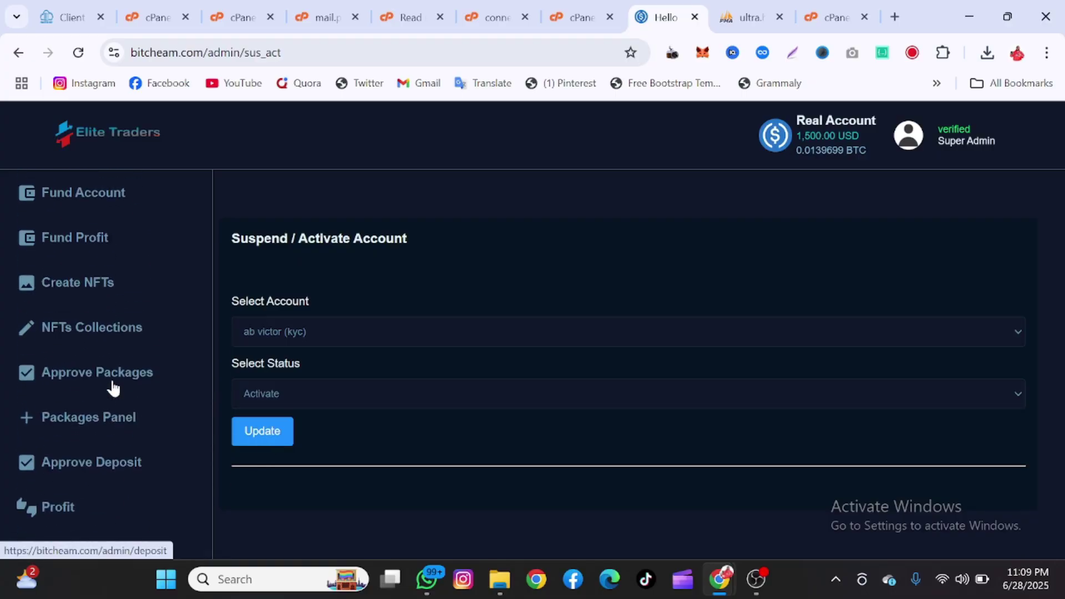